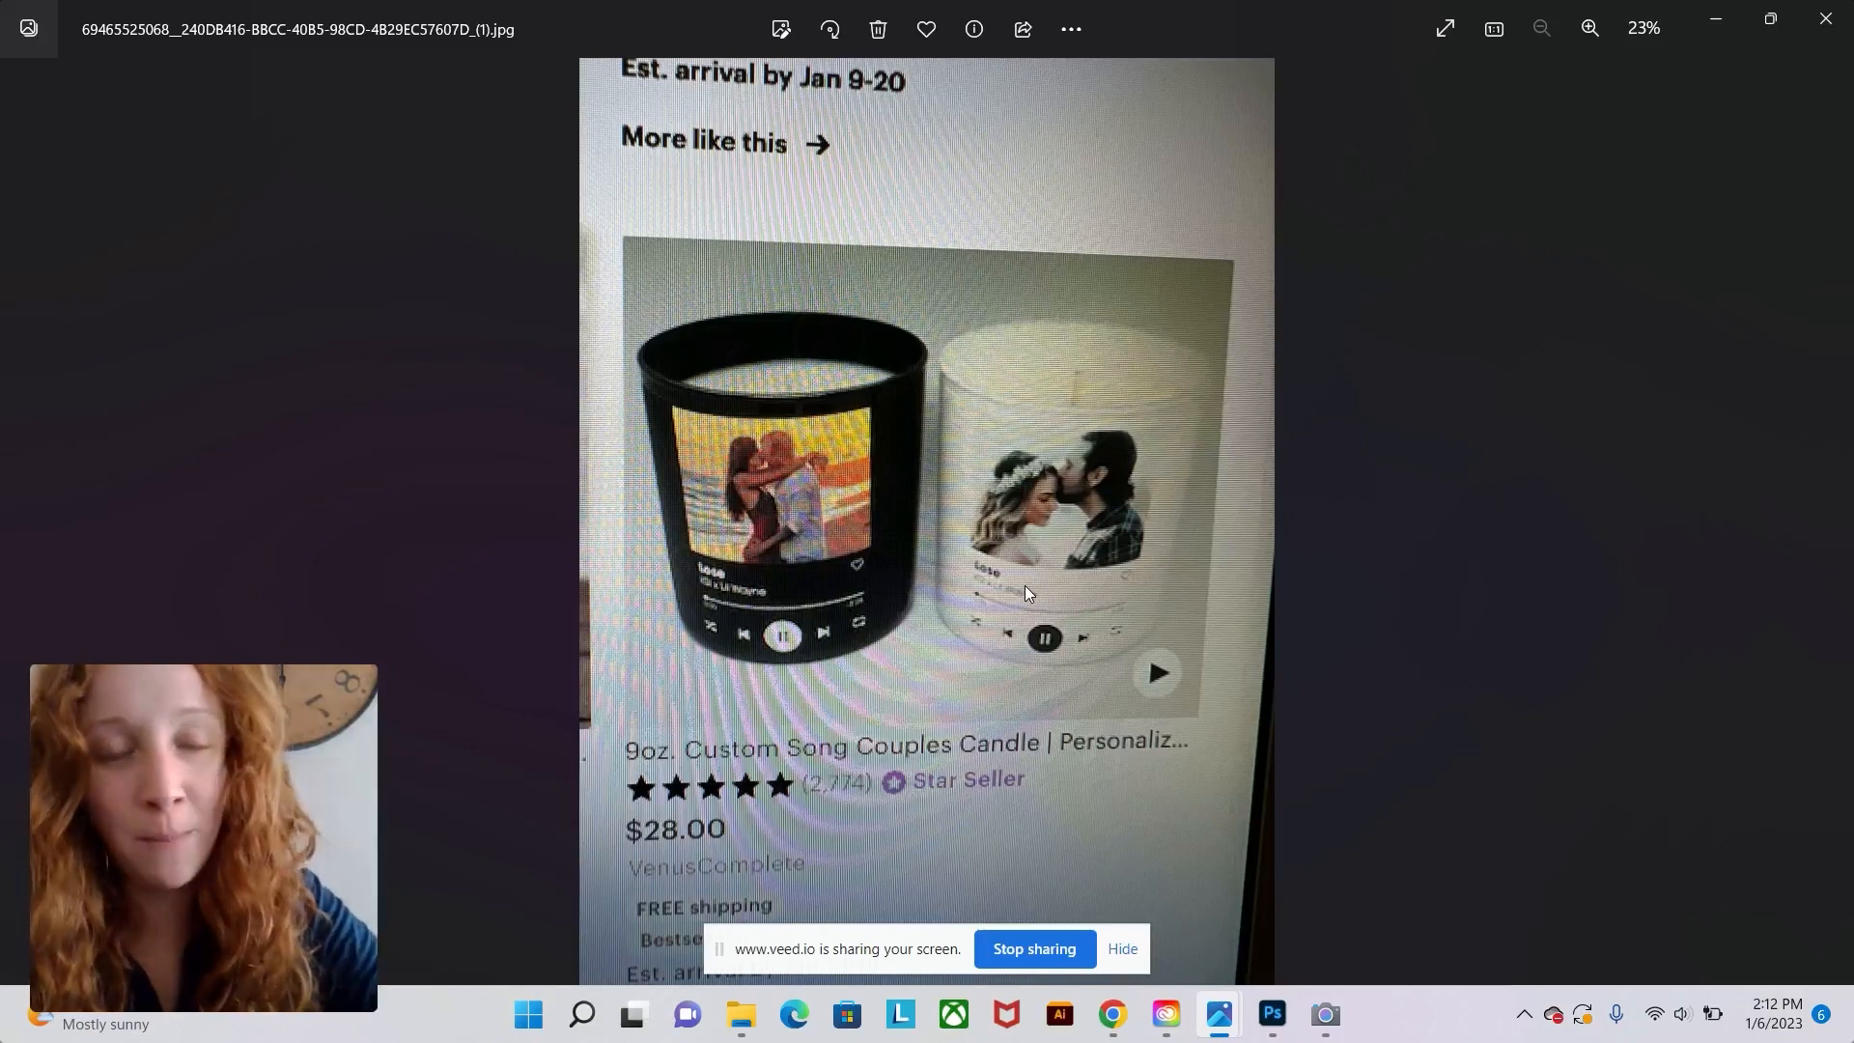
Switch to the photo viewer and view the Spotify 'Tremble' player screenshot.
click(1220, 1014)
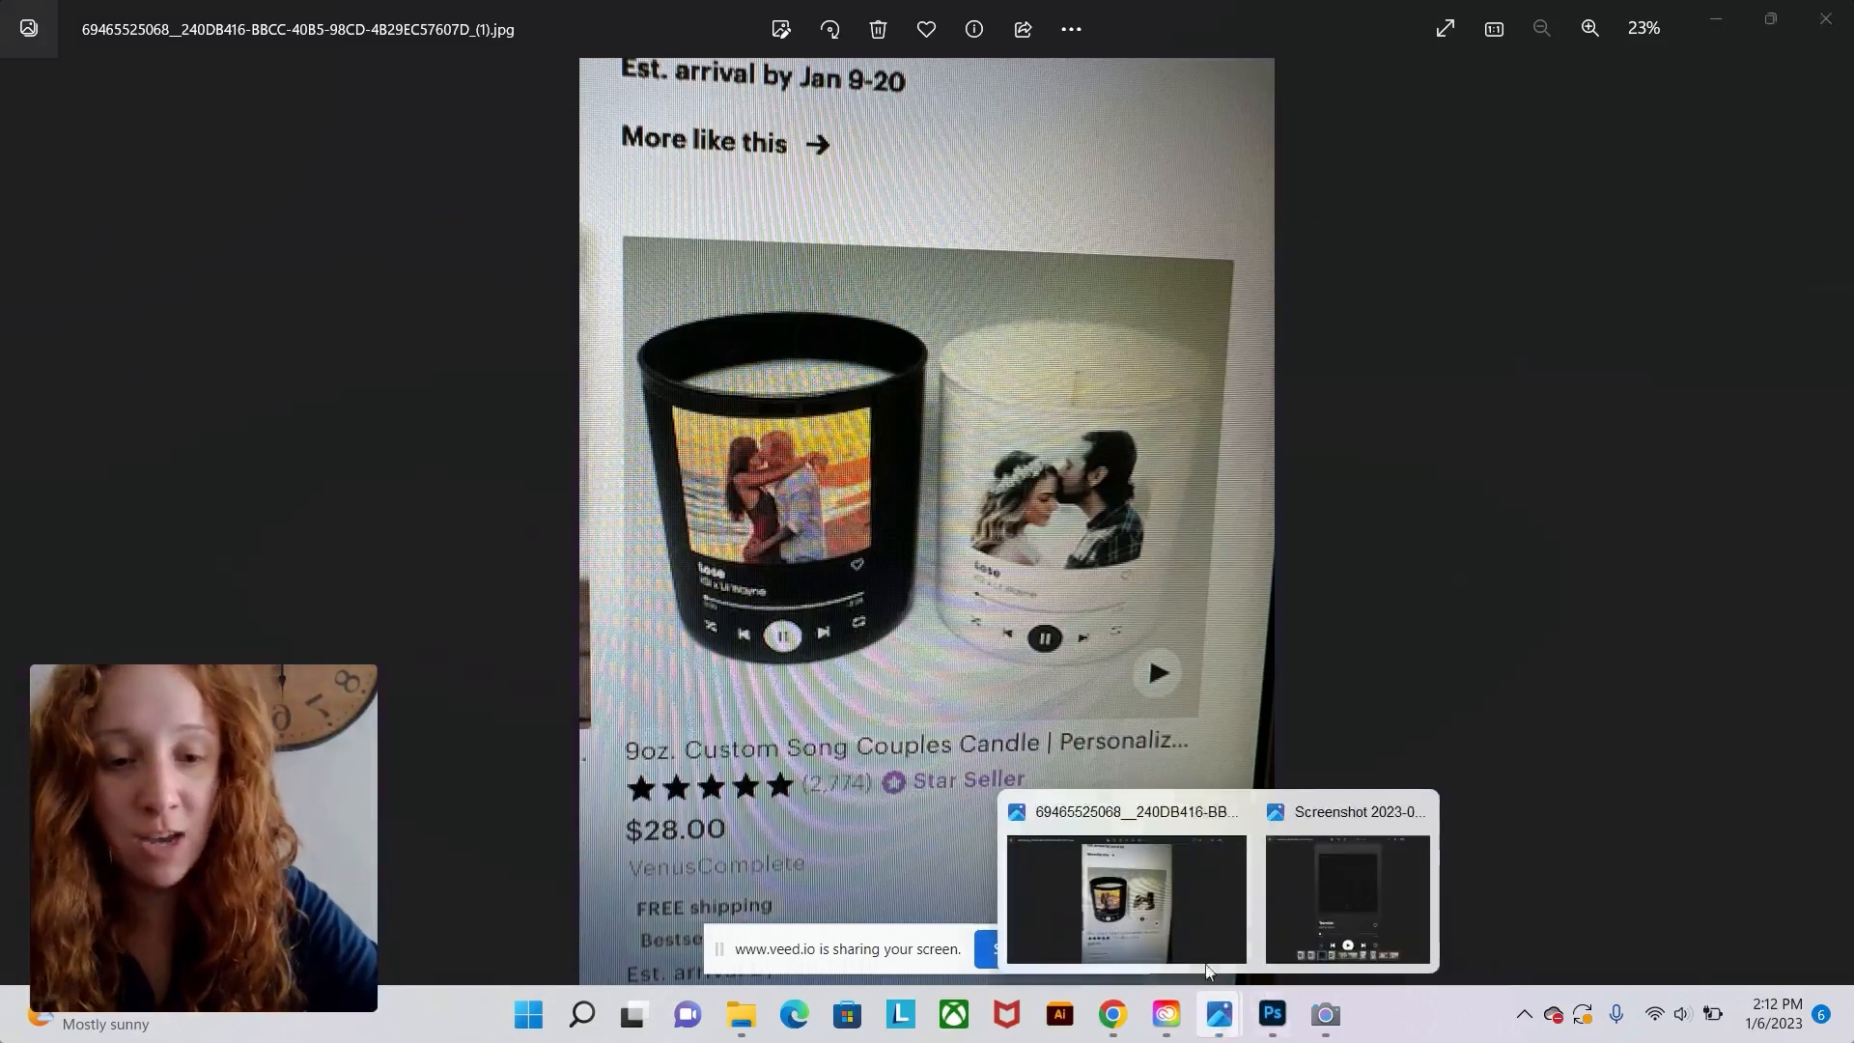
click(1375, 895)
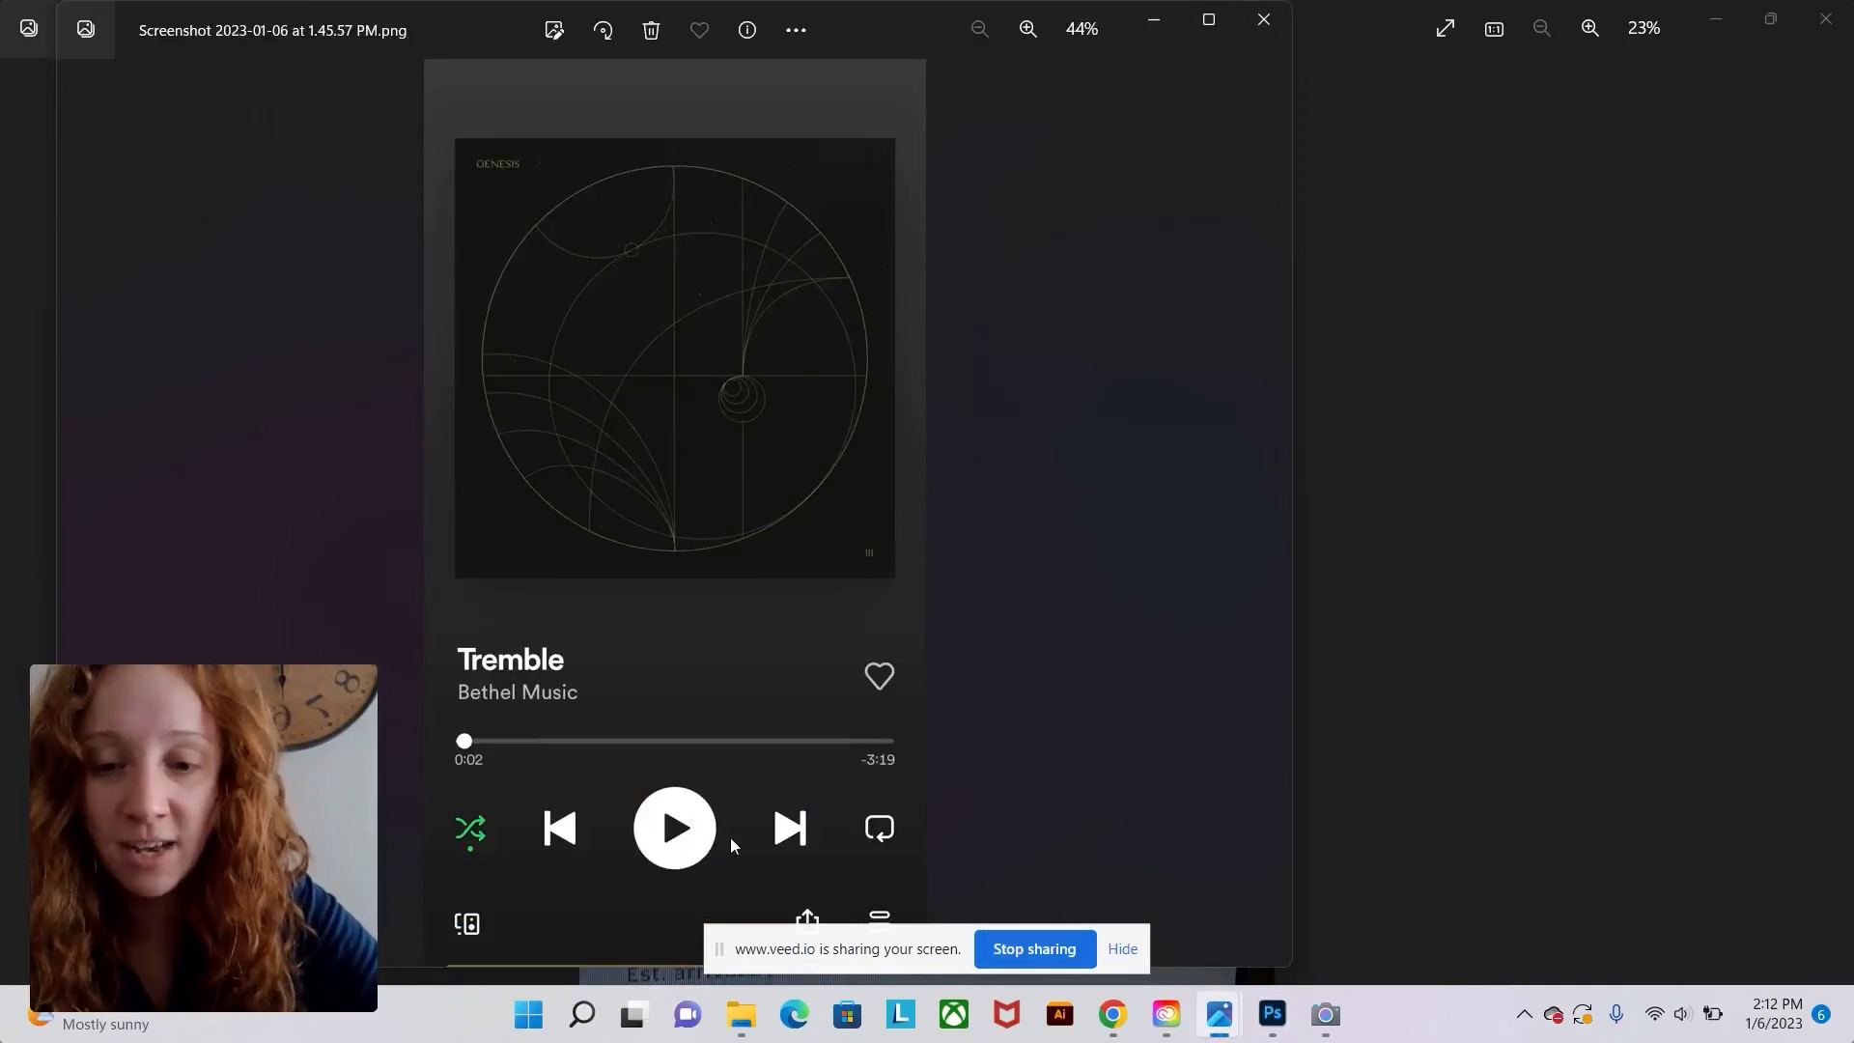
click(1123, 948)
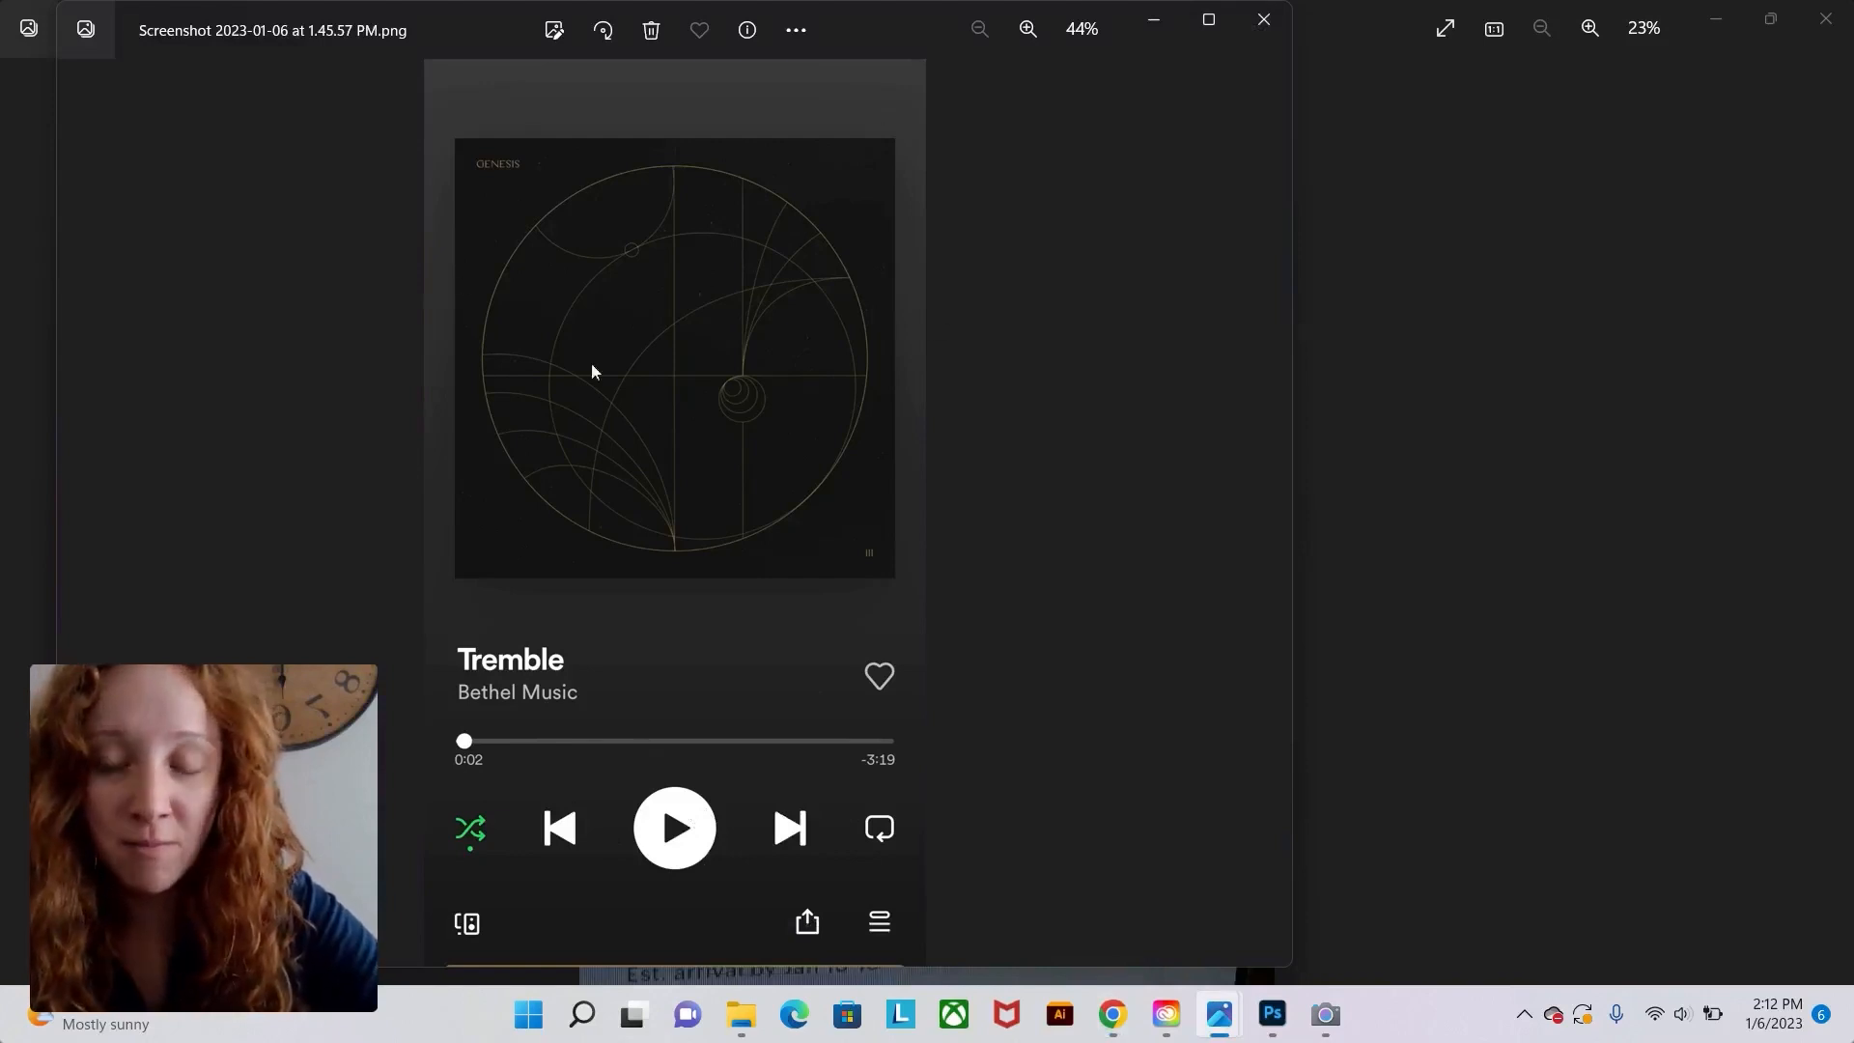
Open the Spotify screenshot file in Photoshop.
click(1273, 1015)
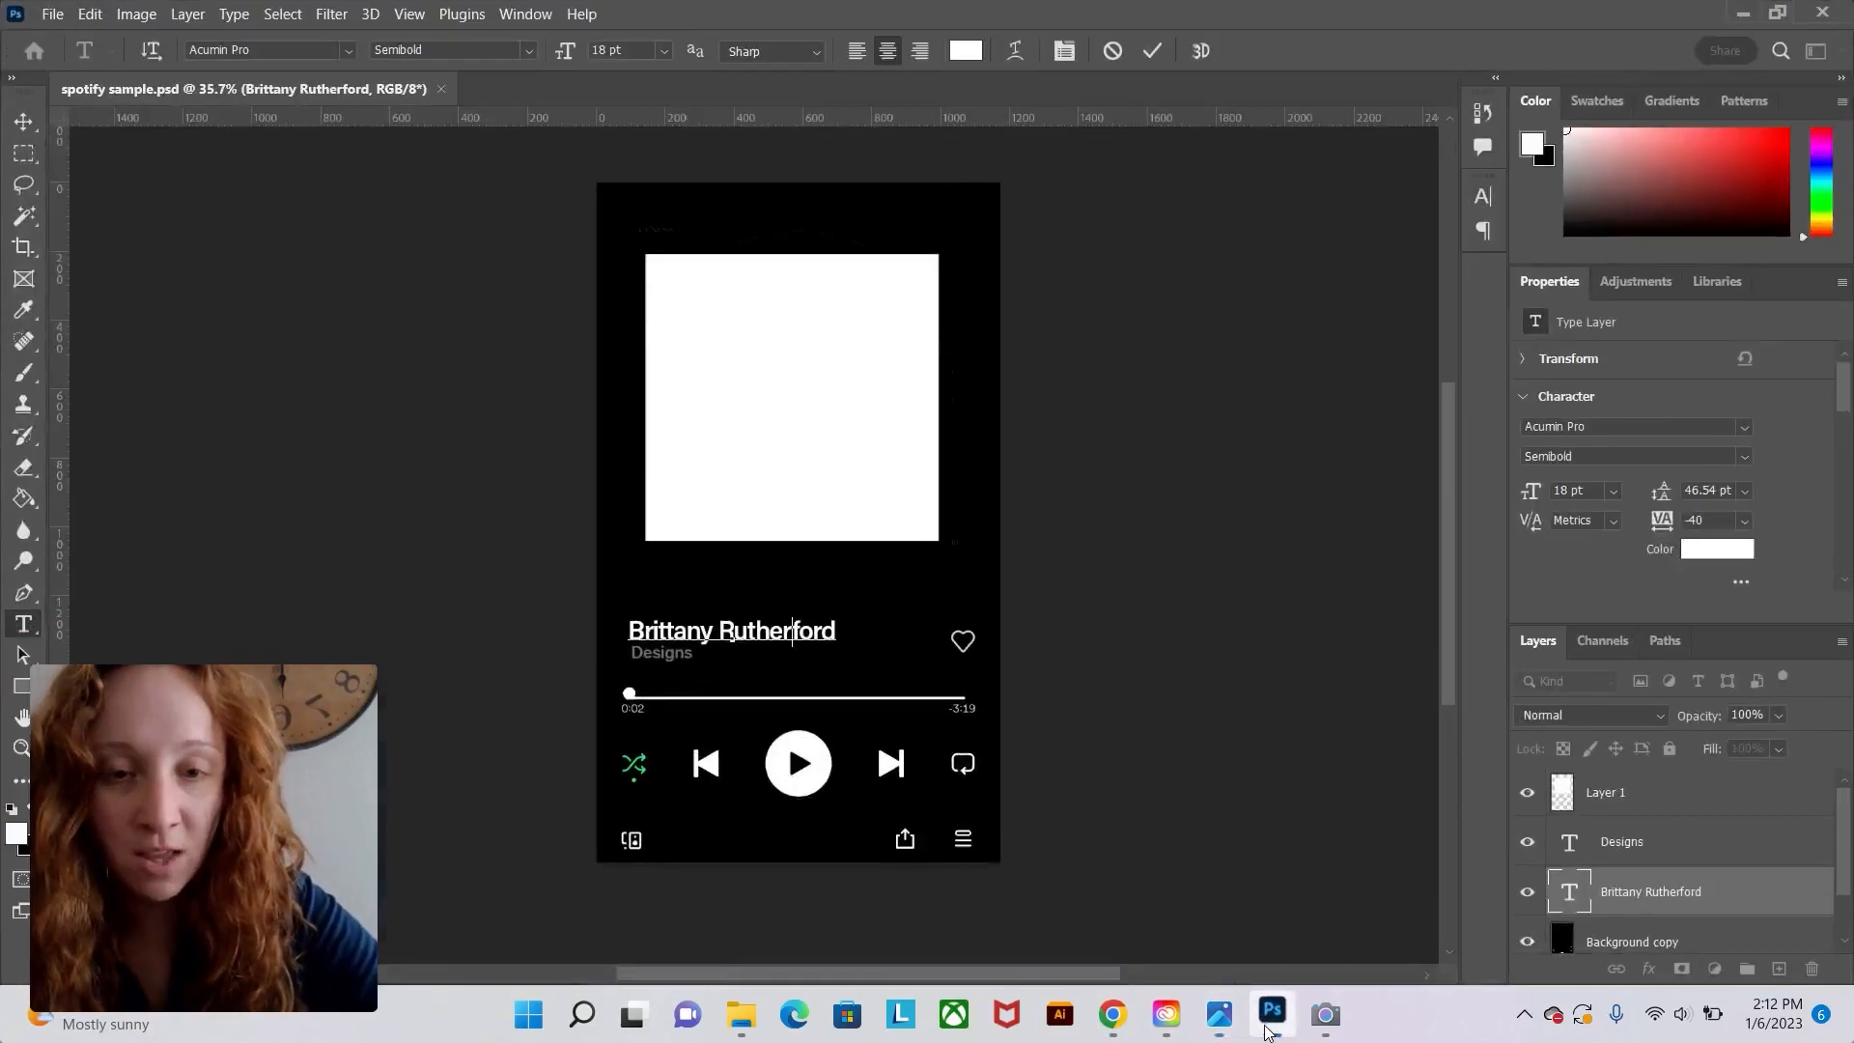
click(1104, 635)
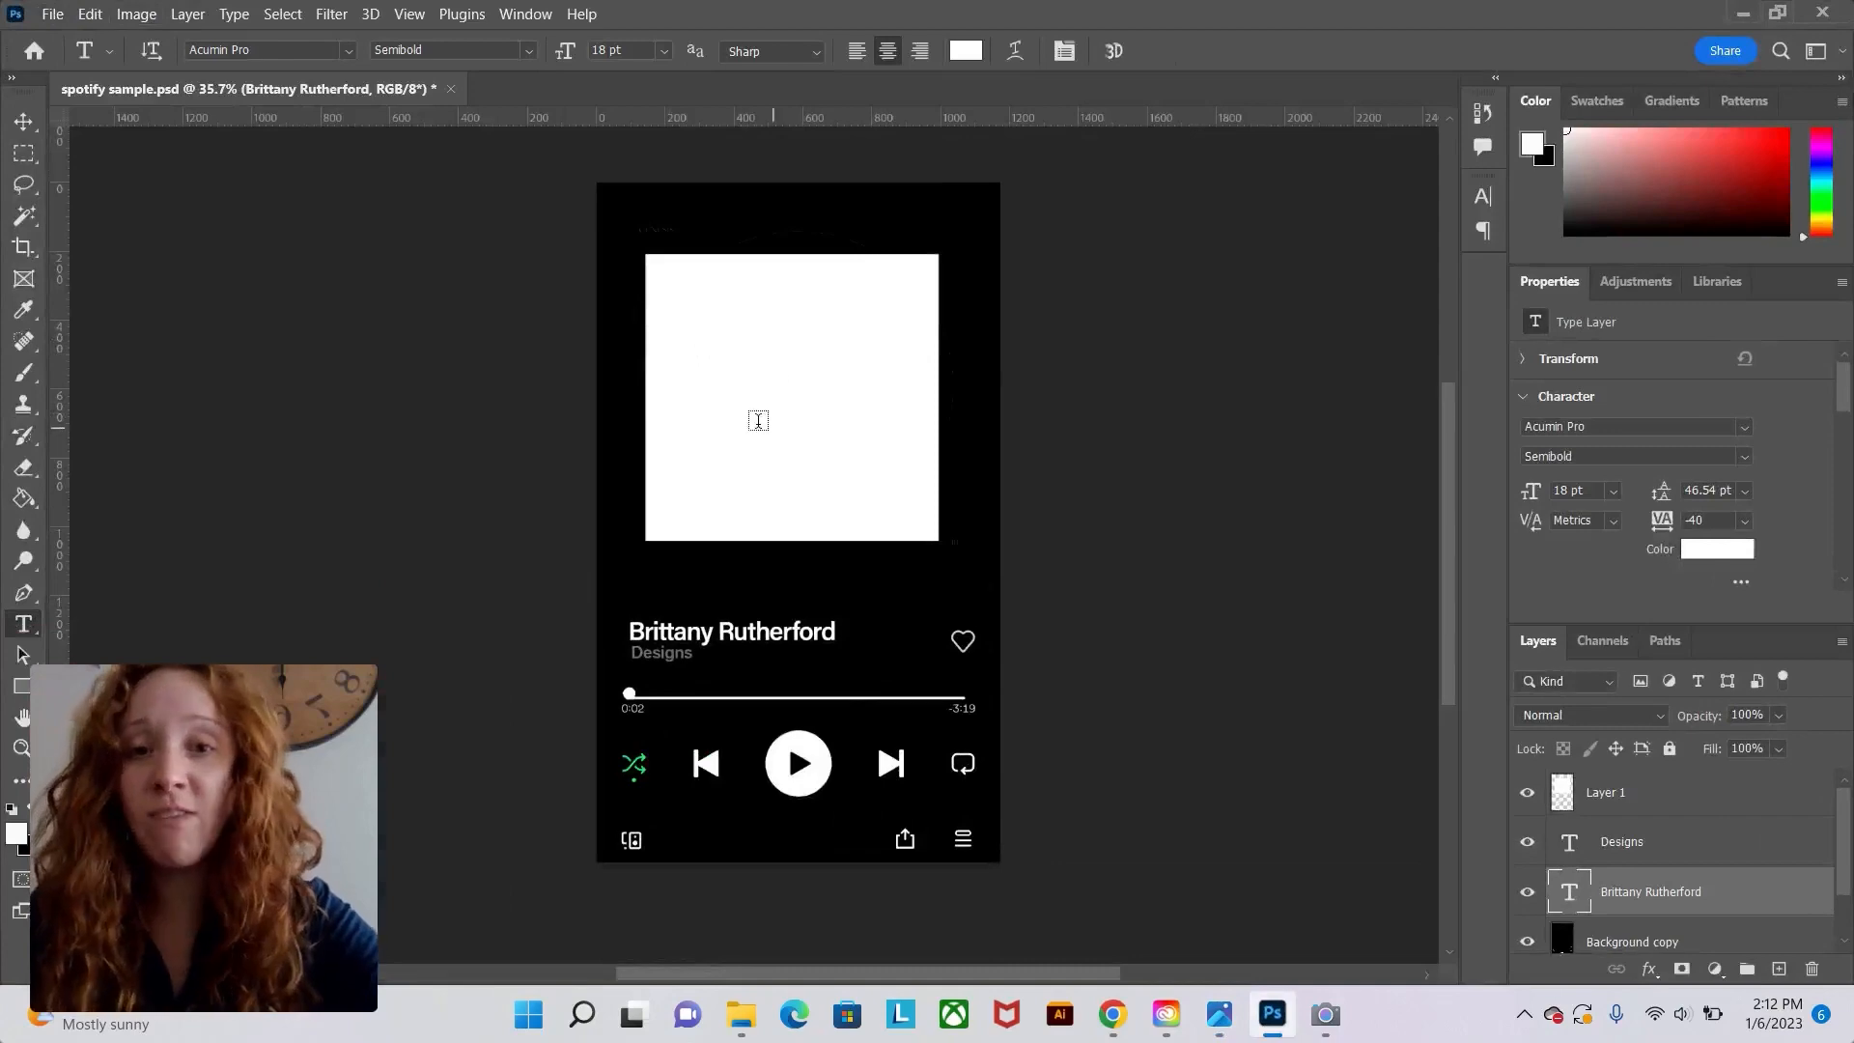
click(58, 14)
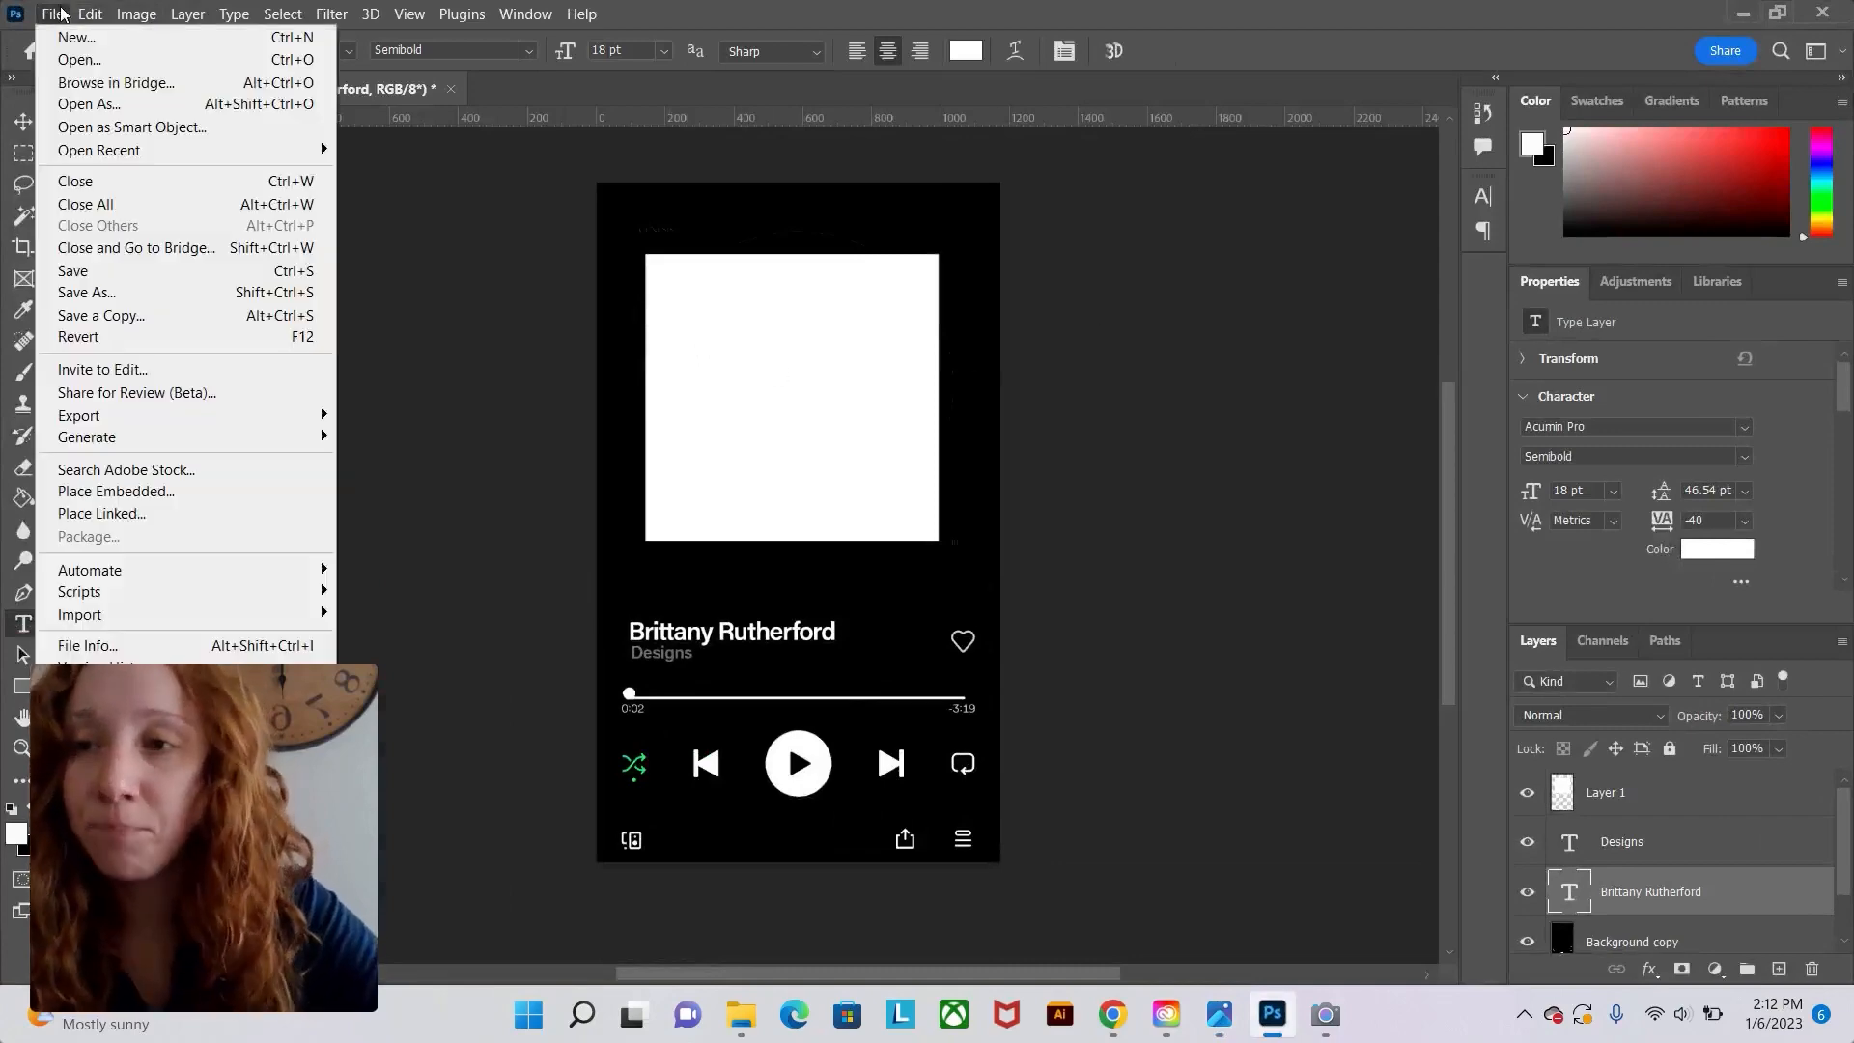
click(75, 60)
double_click(367, 381)
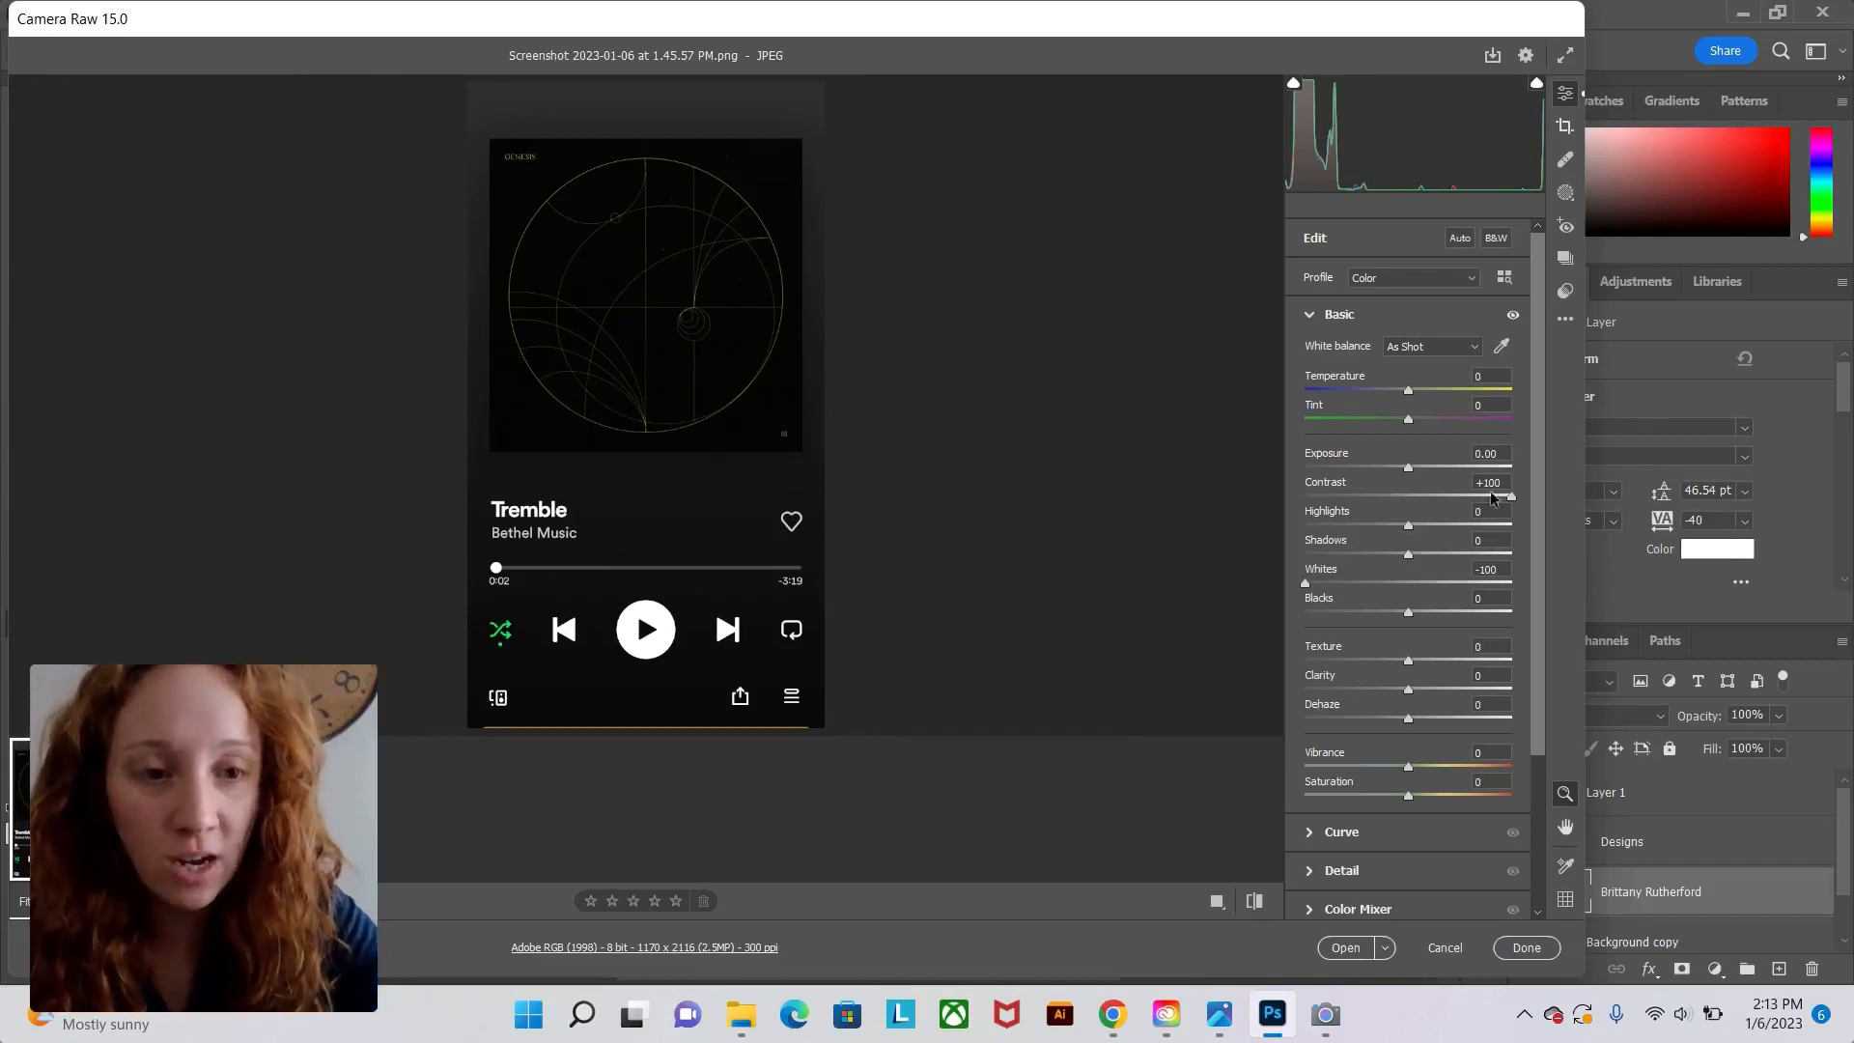
In Camera Raw, set Contrast to +100 and Whites to -100, then open the image.
drag(1513, 499, 1551, 502)
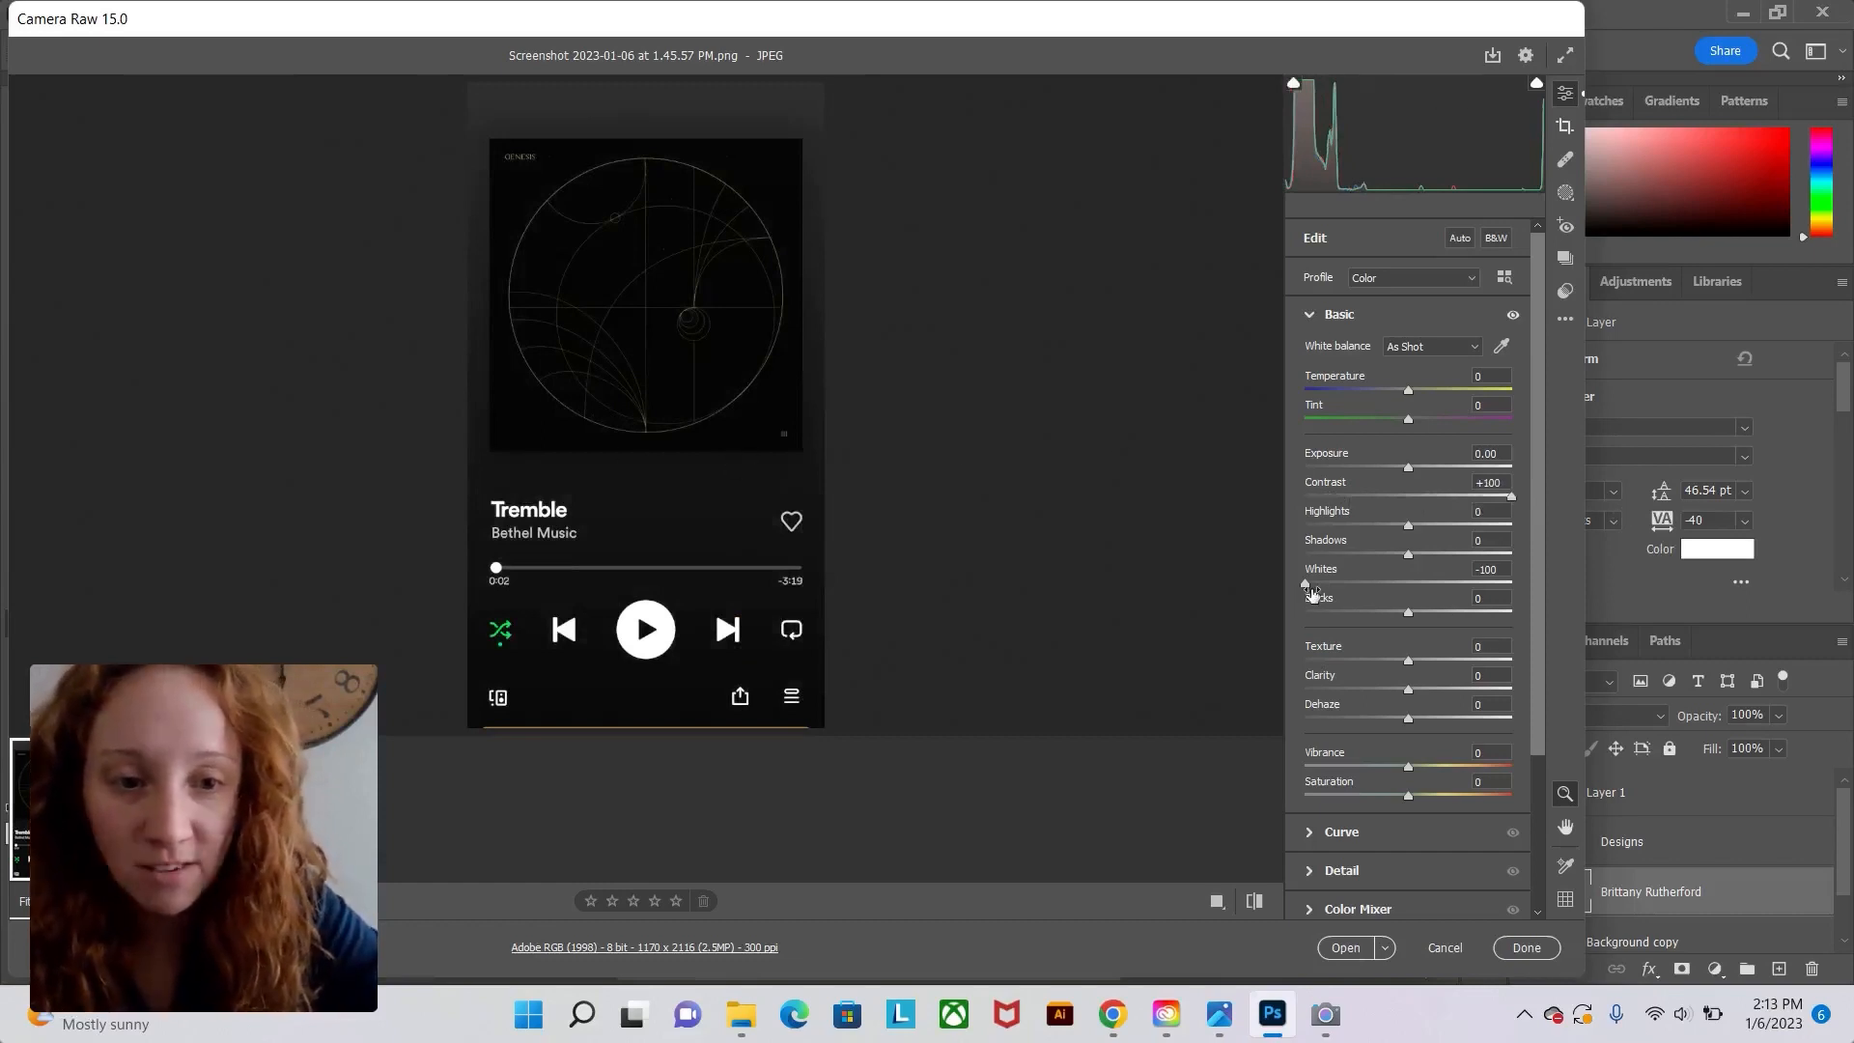
drag(1310, 584, 1512, 583)
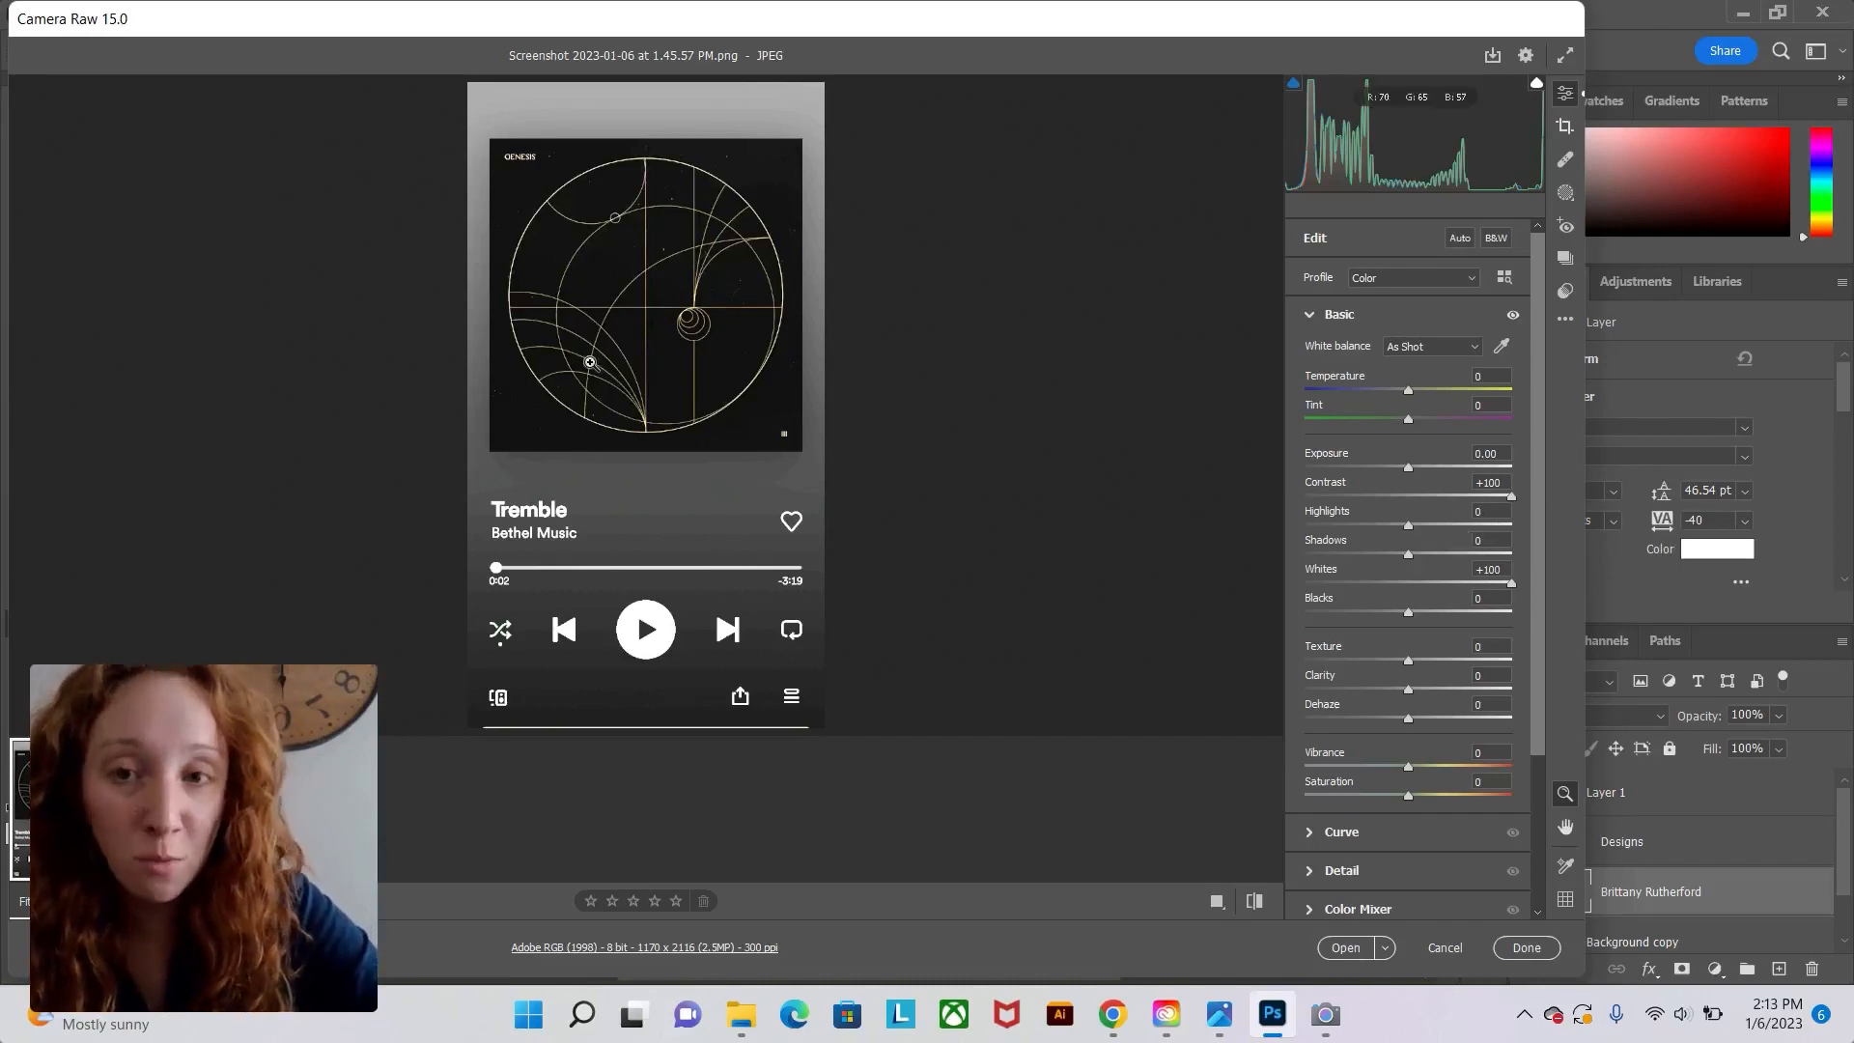
drag(1512, 584, 1299, 583)
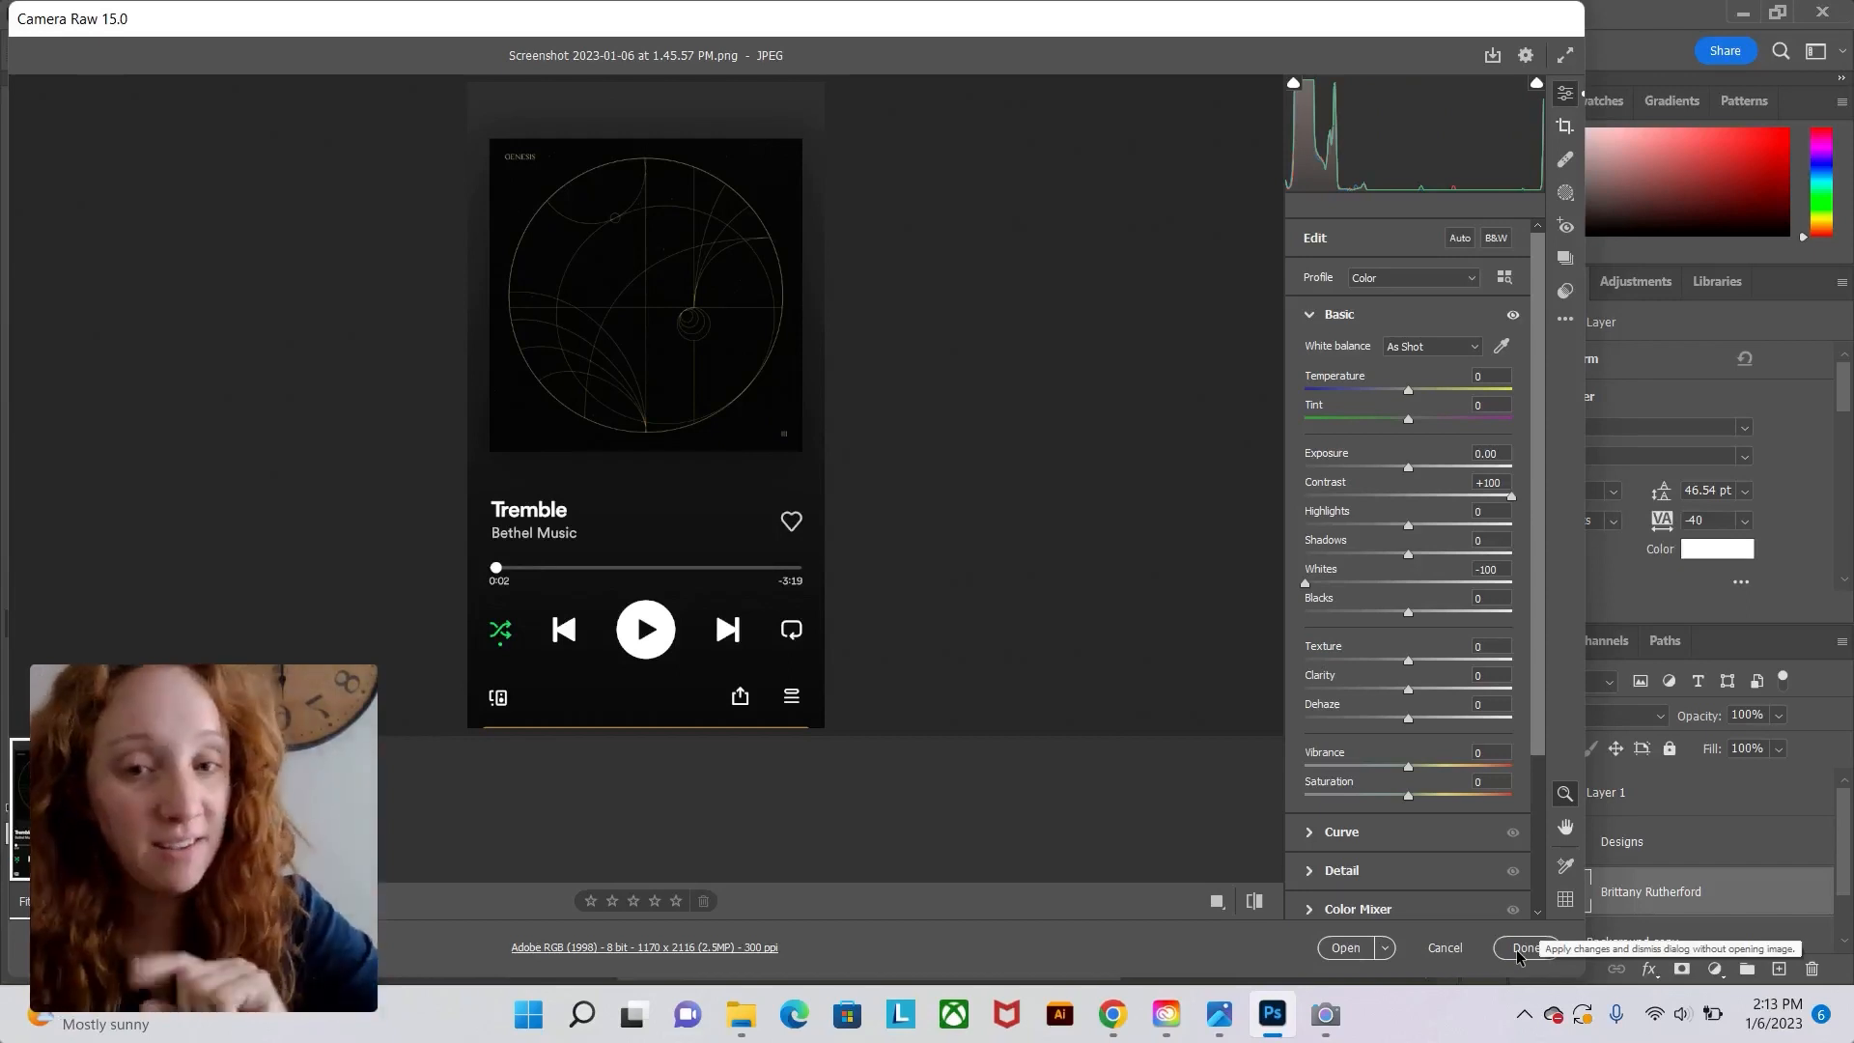
click(1346, 946)
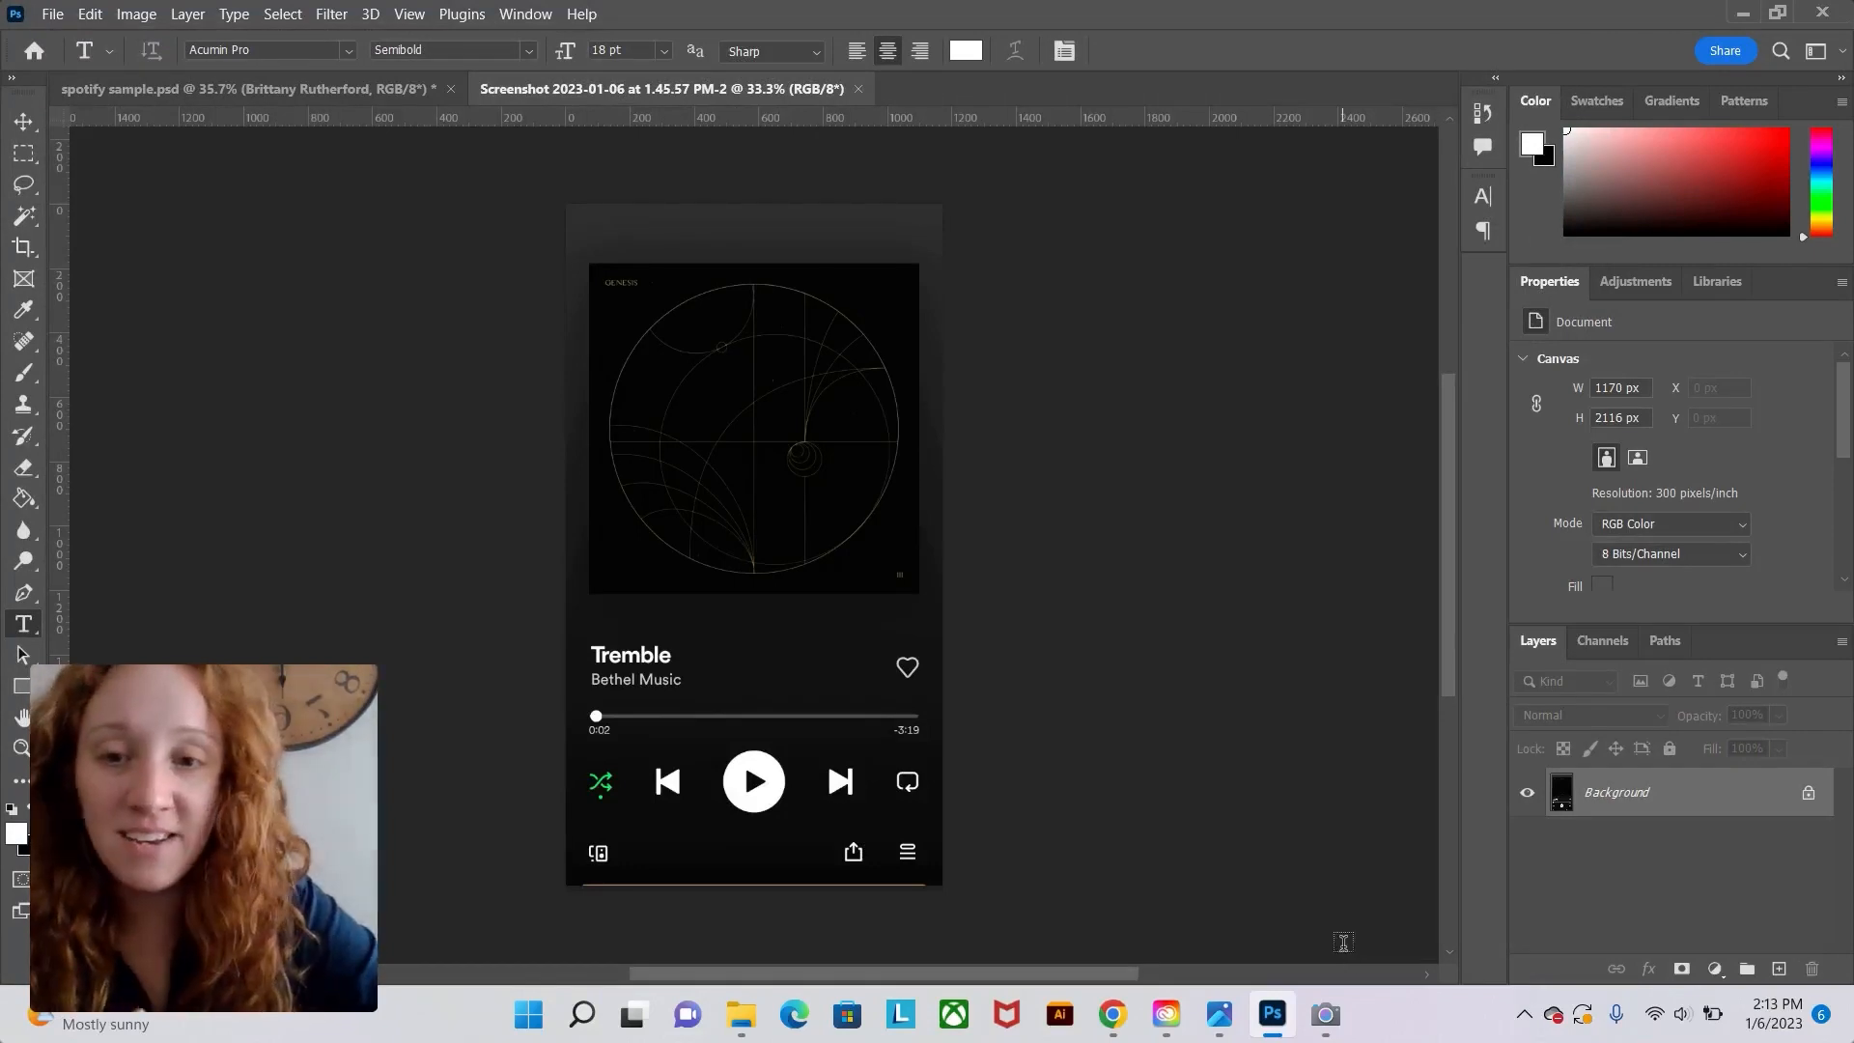
click(140, 14)
mouse_move(192, 72)
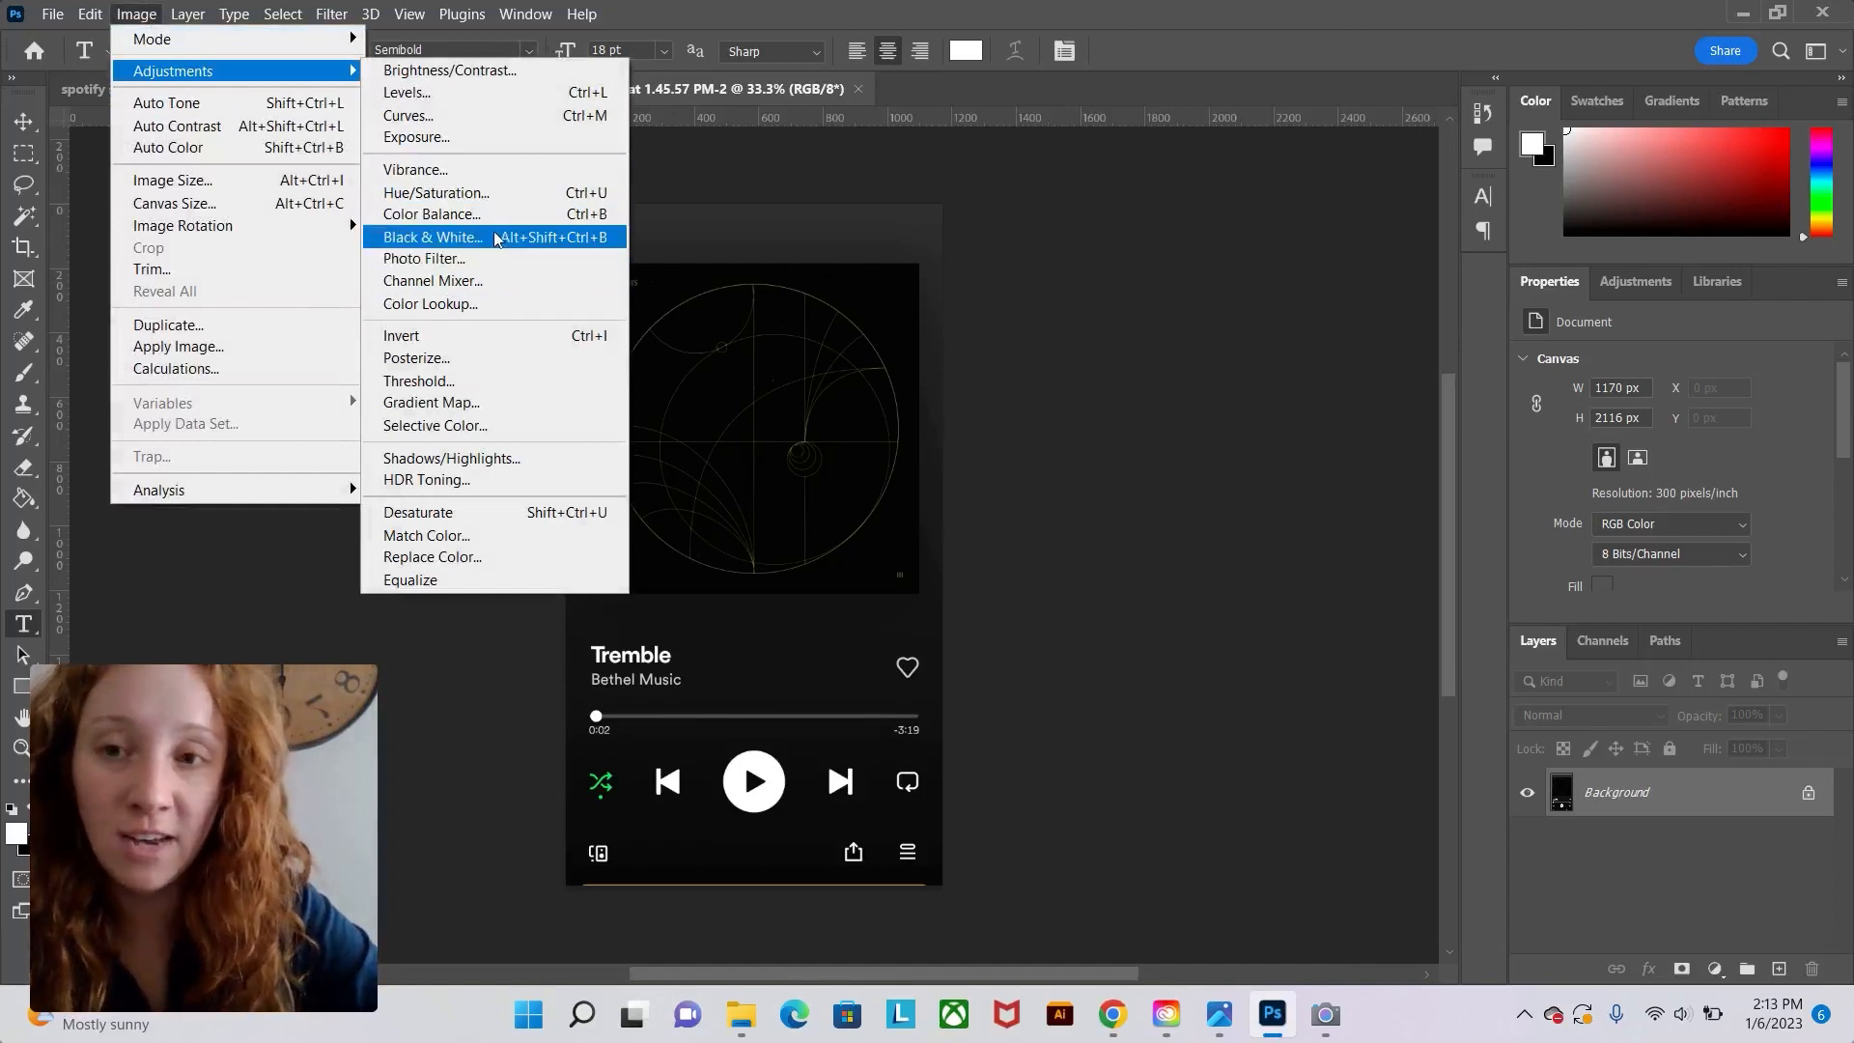
click(497, 202)
drag(860, 325, 1048, 343)
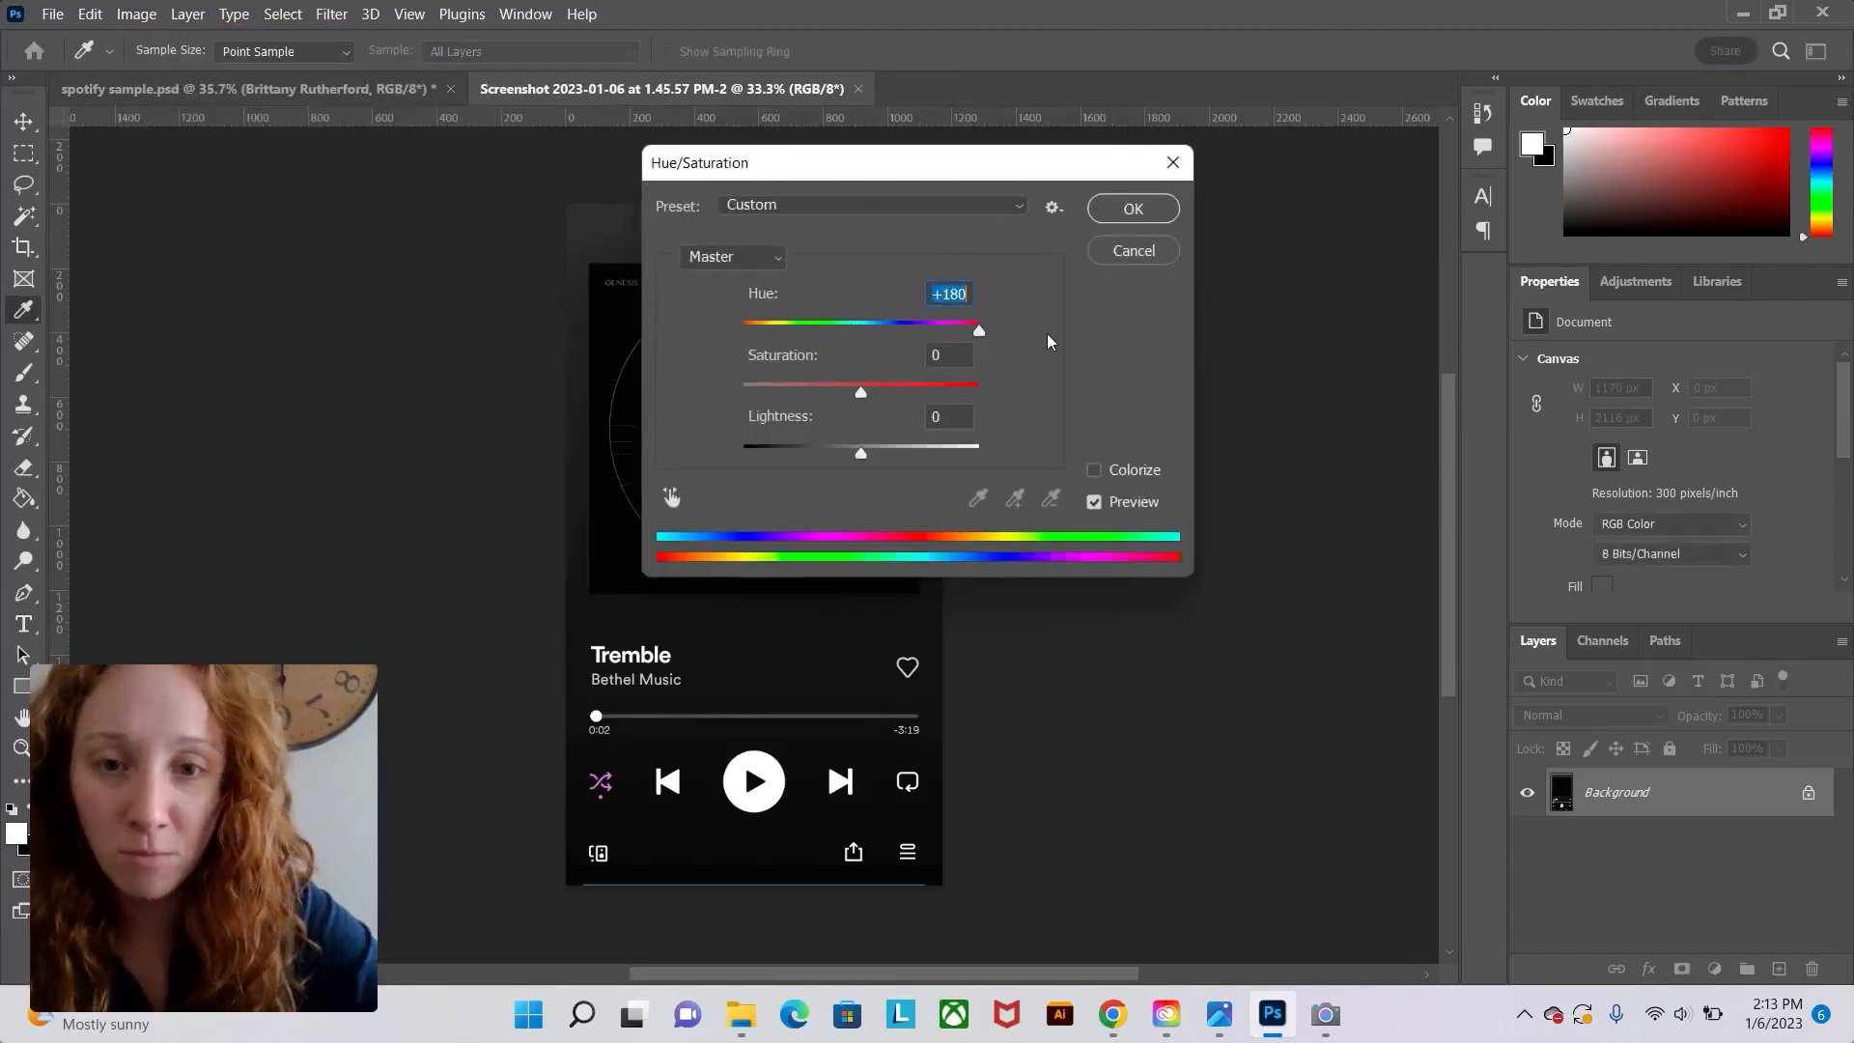
click(1122, 256)
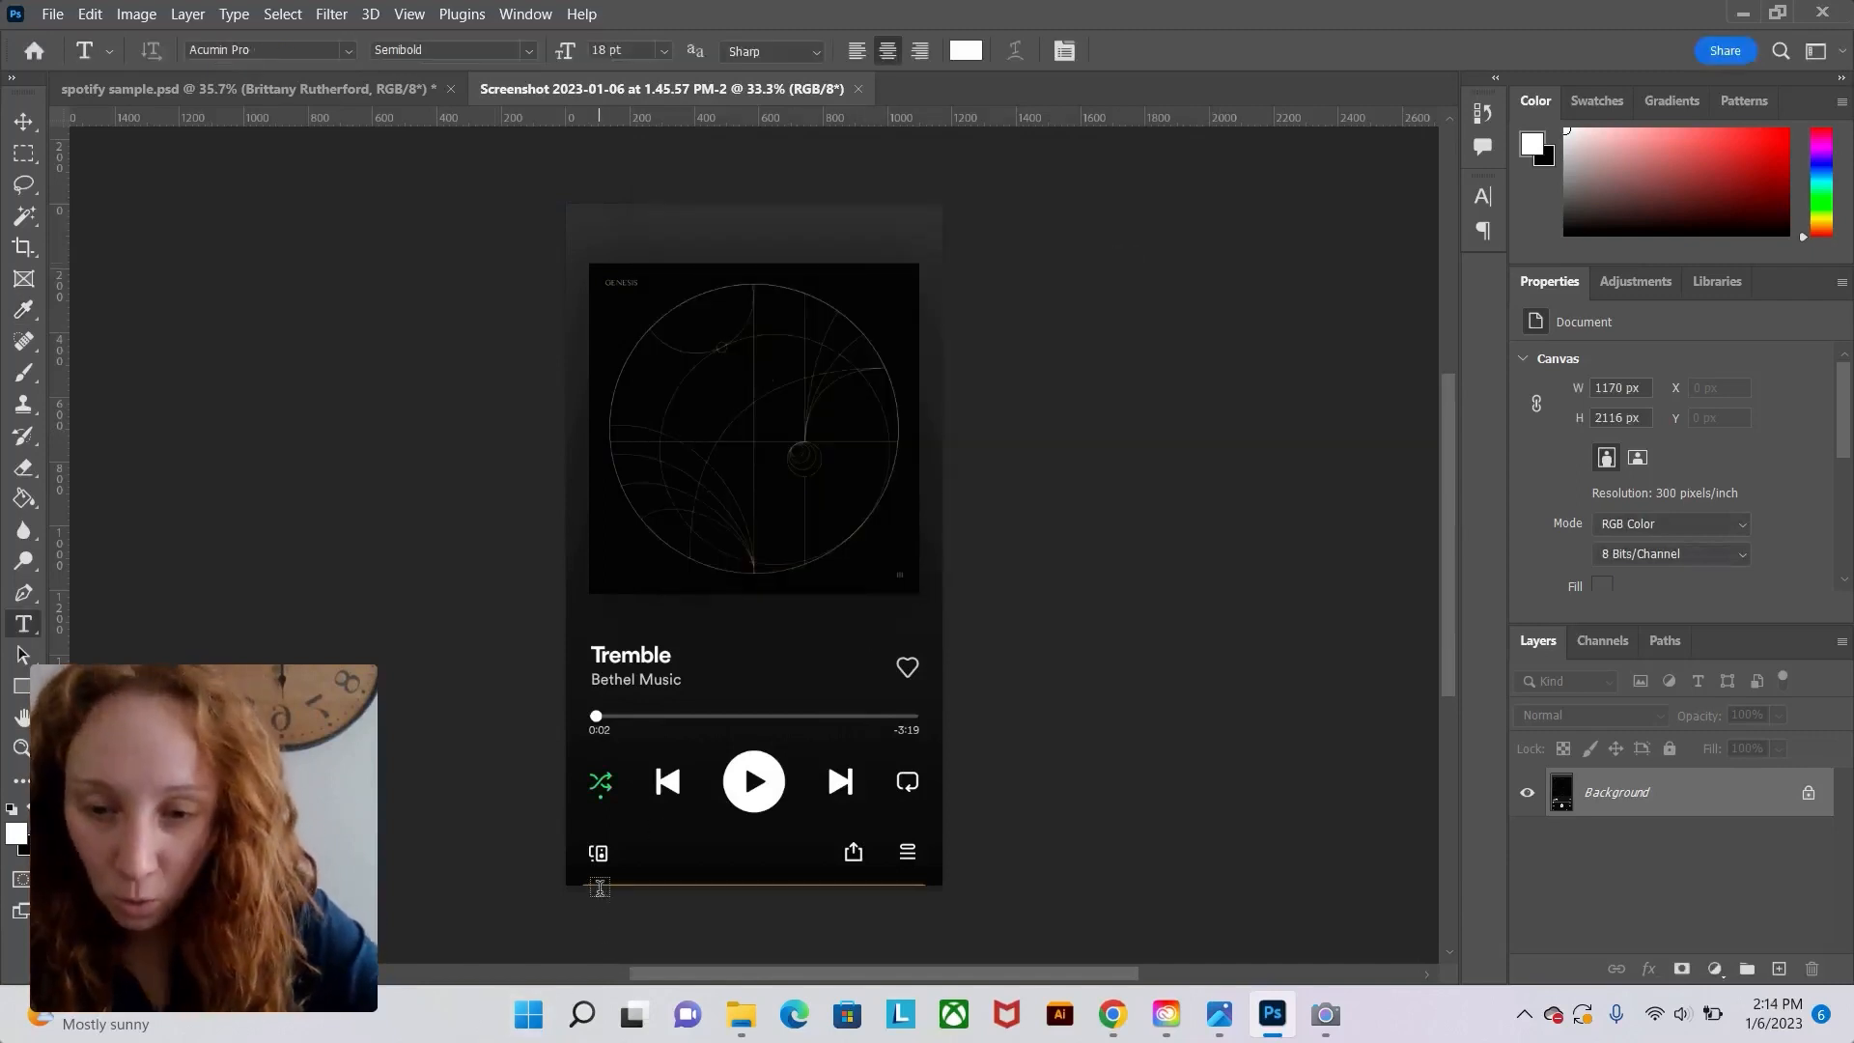
Crop the screenshot slightly at the top and bottom edges.
click(28, 250)
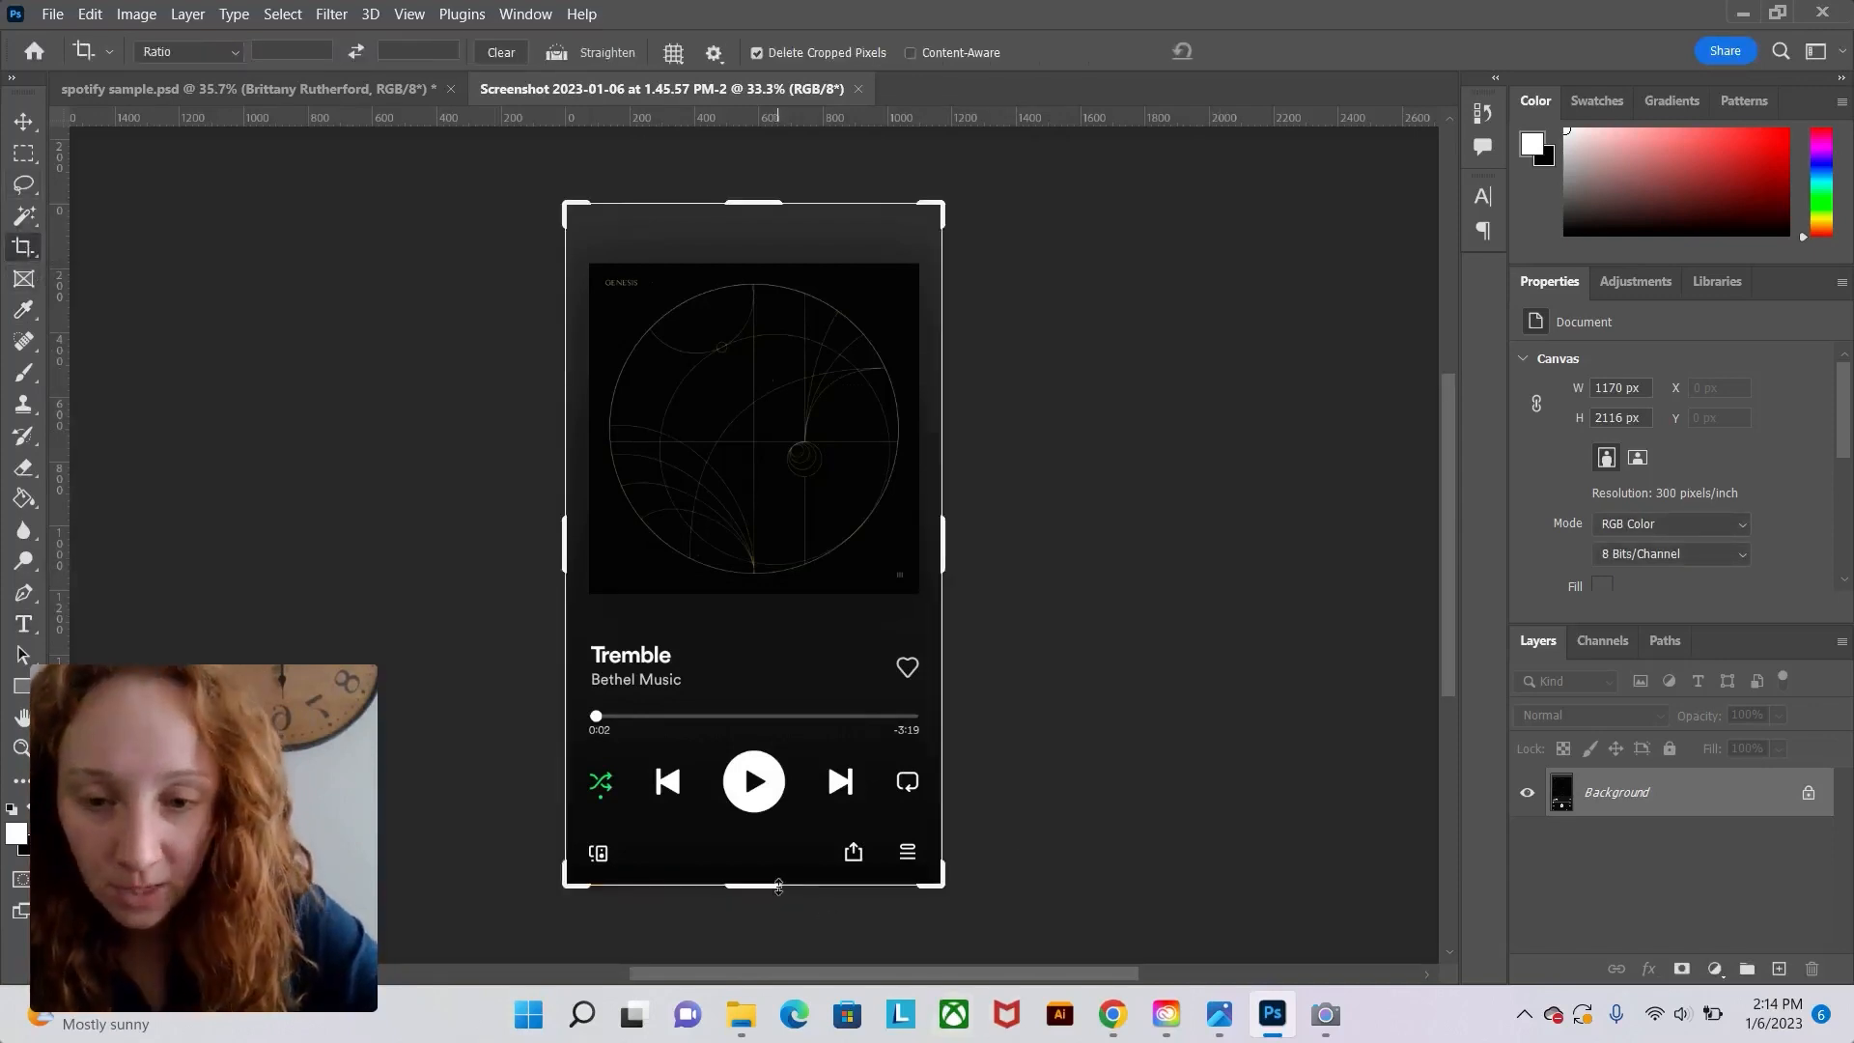
drag(773, 885, 773, 870)
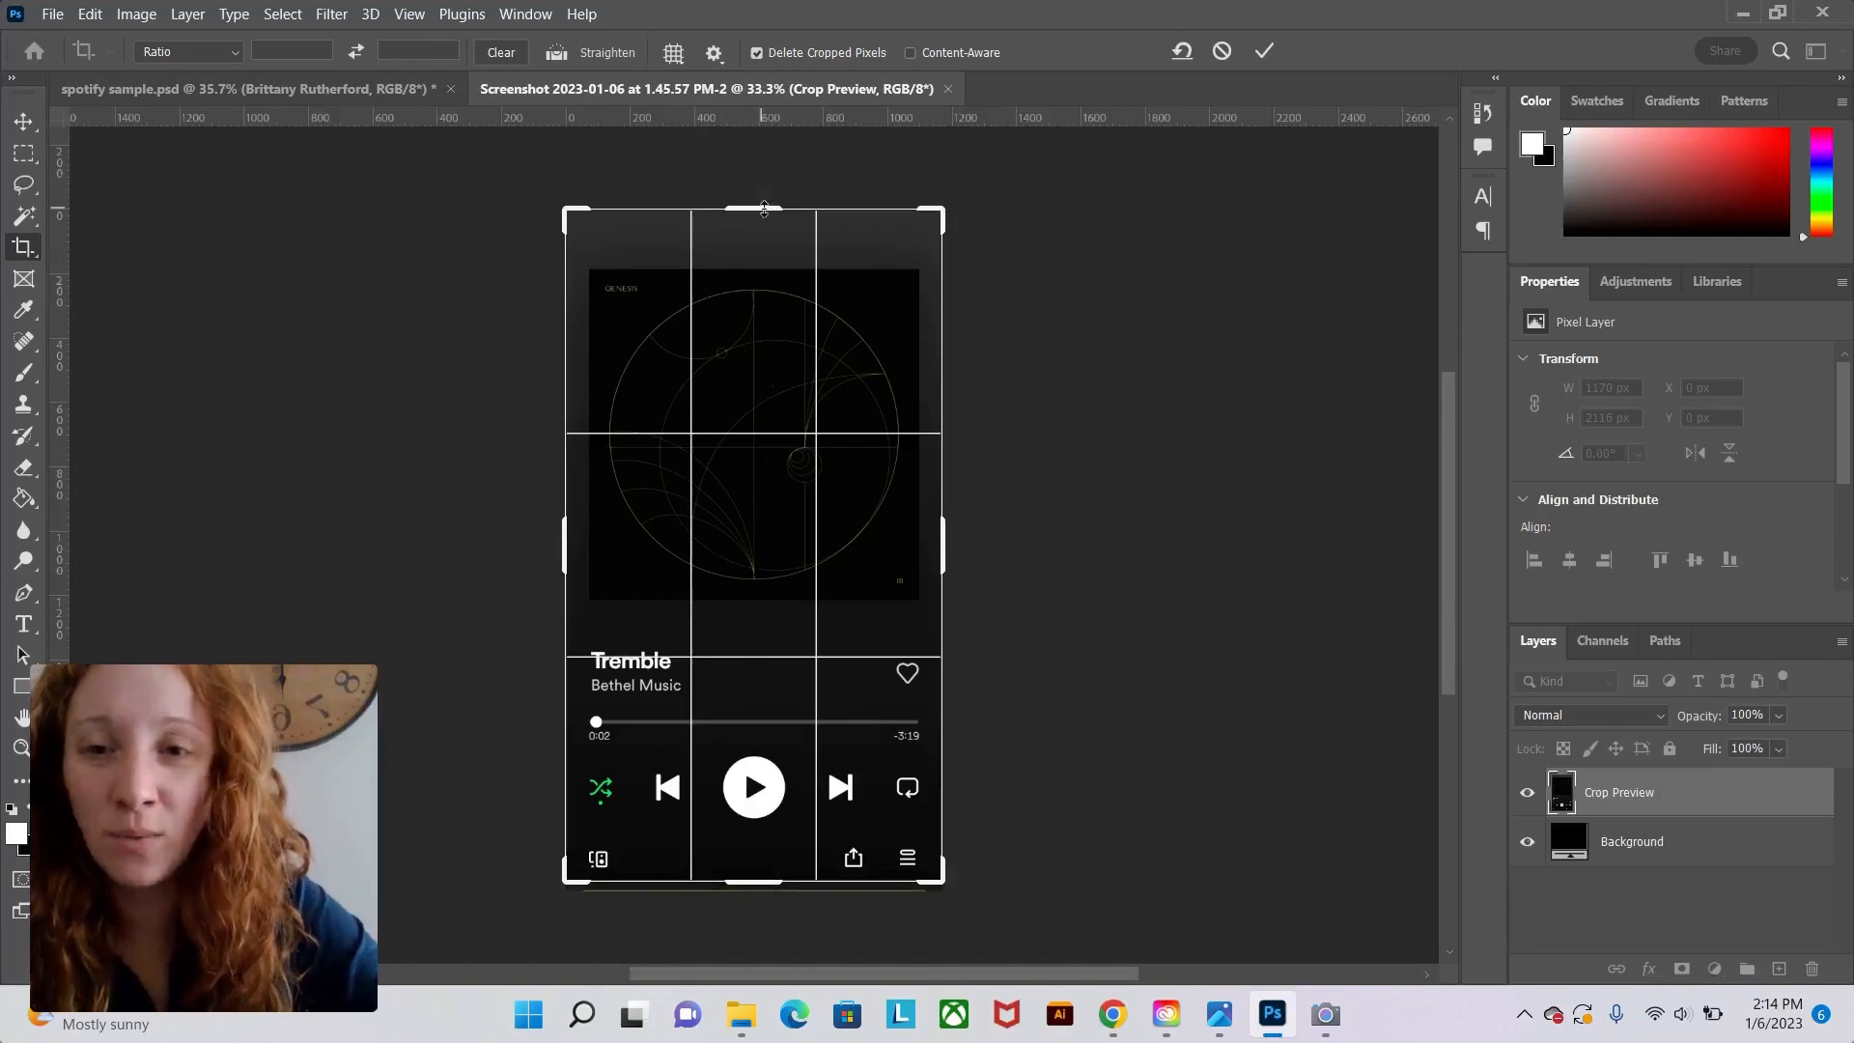
drag(764, 210, 765, 222)
click(1265, 51)
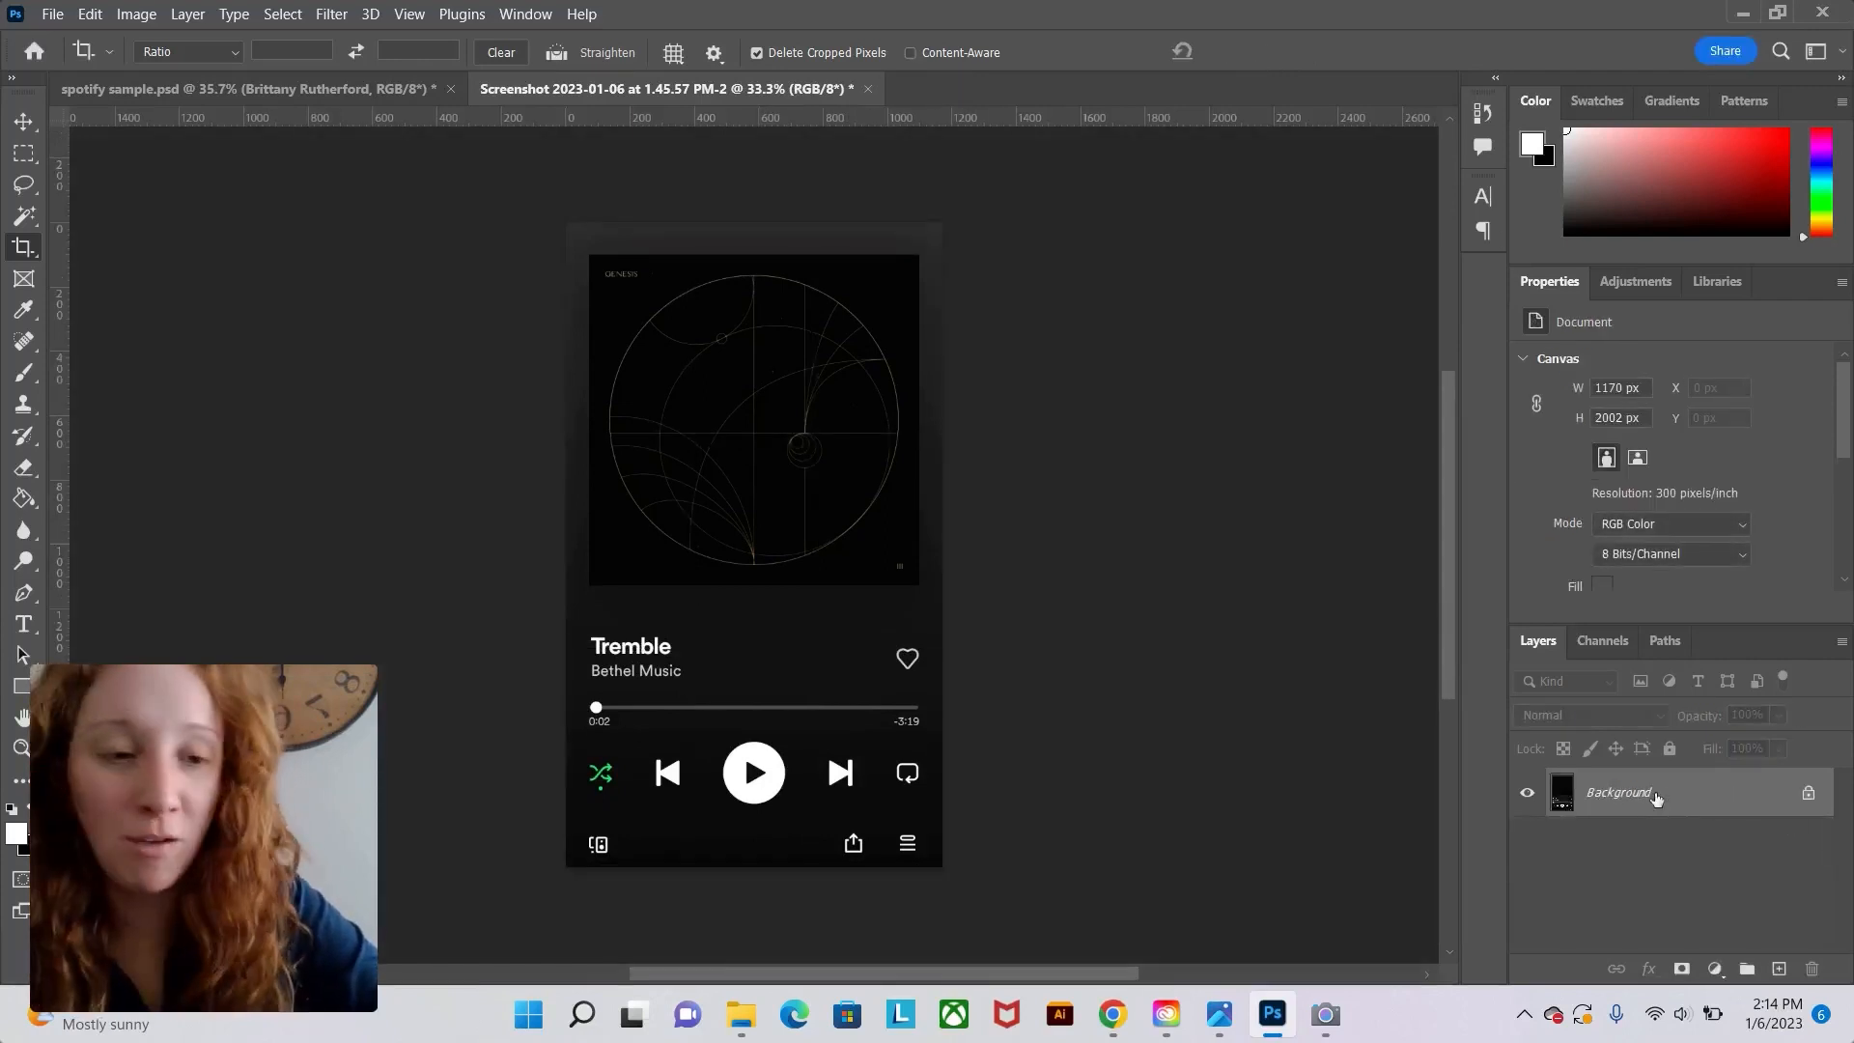
Duplicate the Background layer and hide the original Background.
drag(1664, 780, 1786, 968)
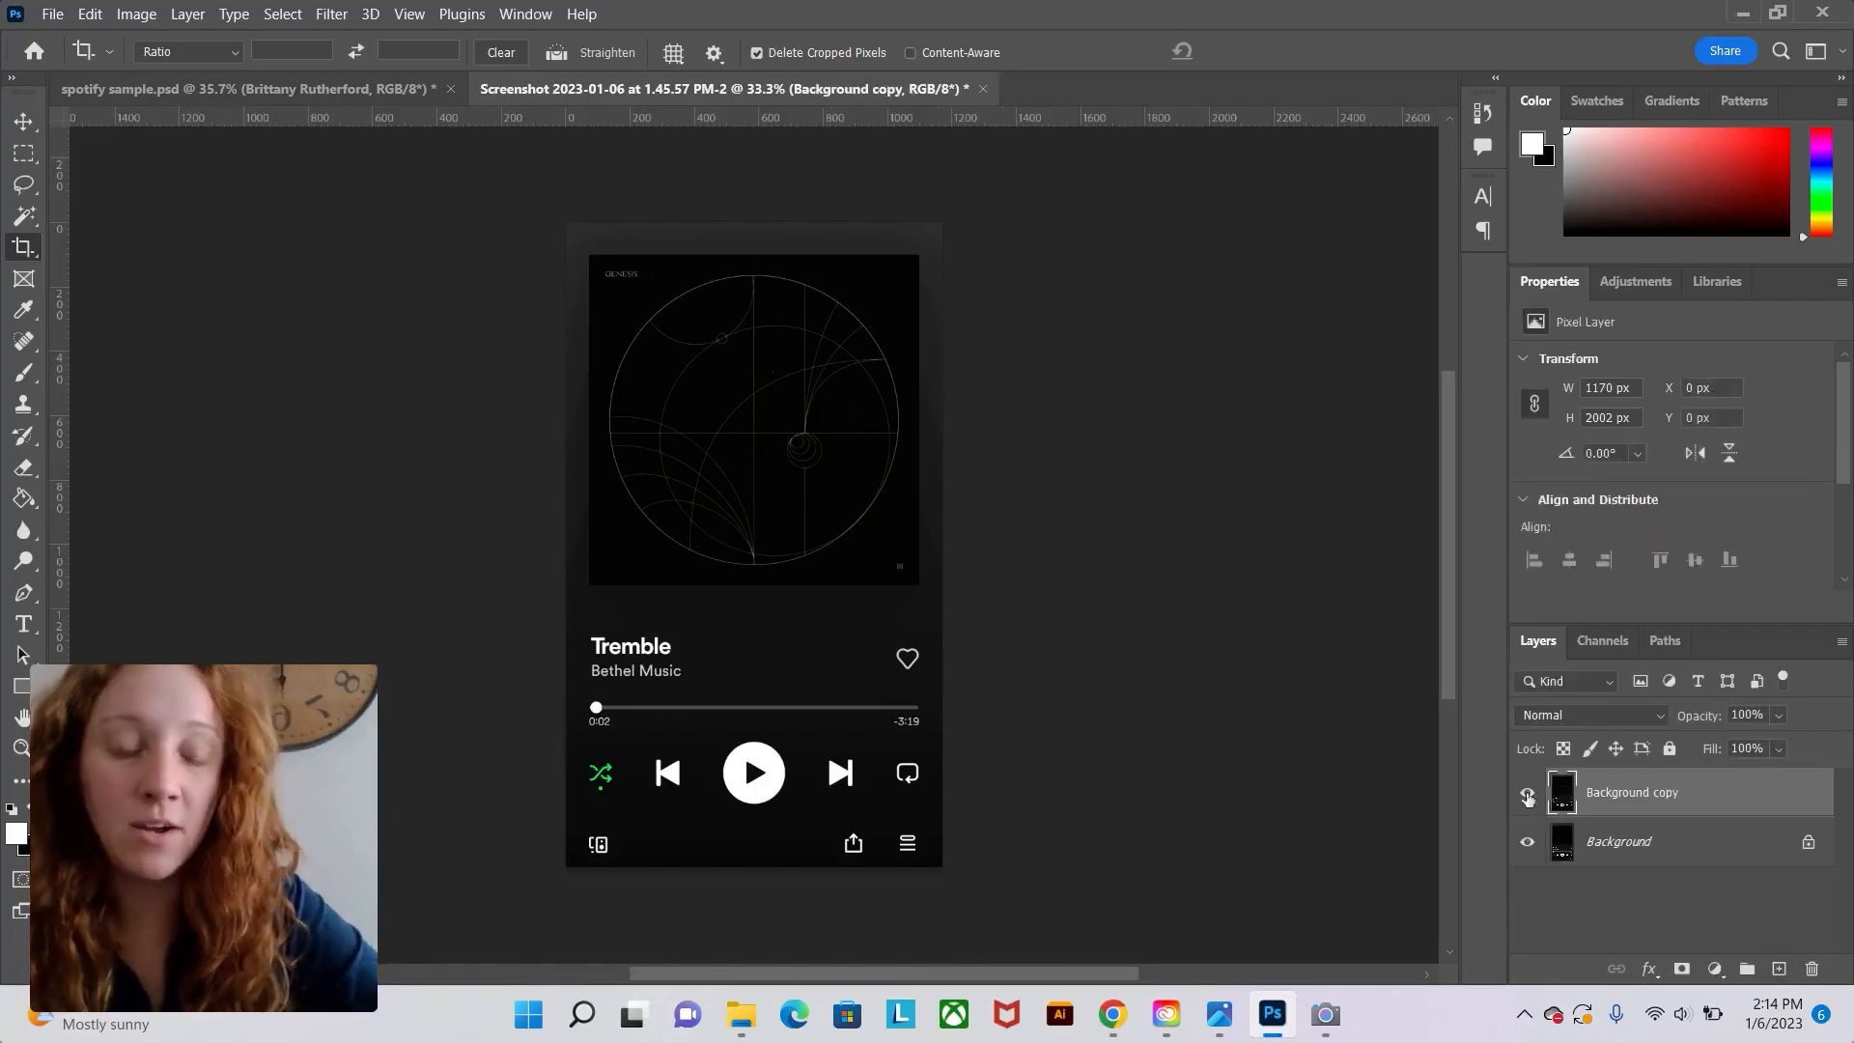
click(1528, 844)
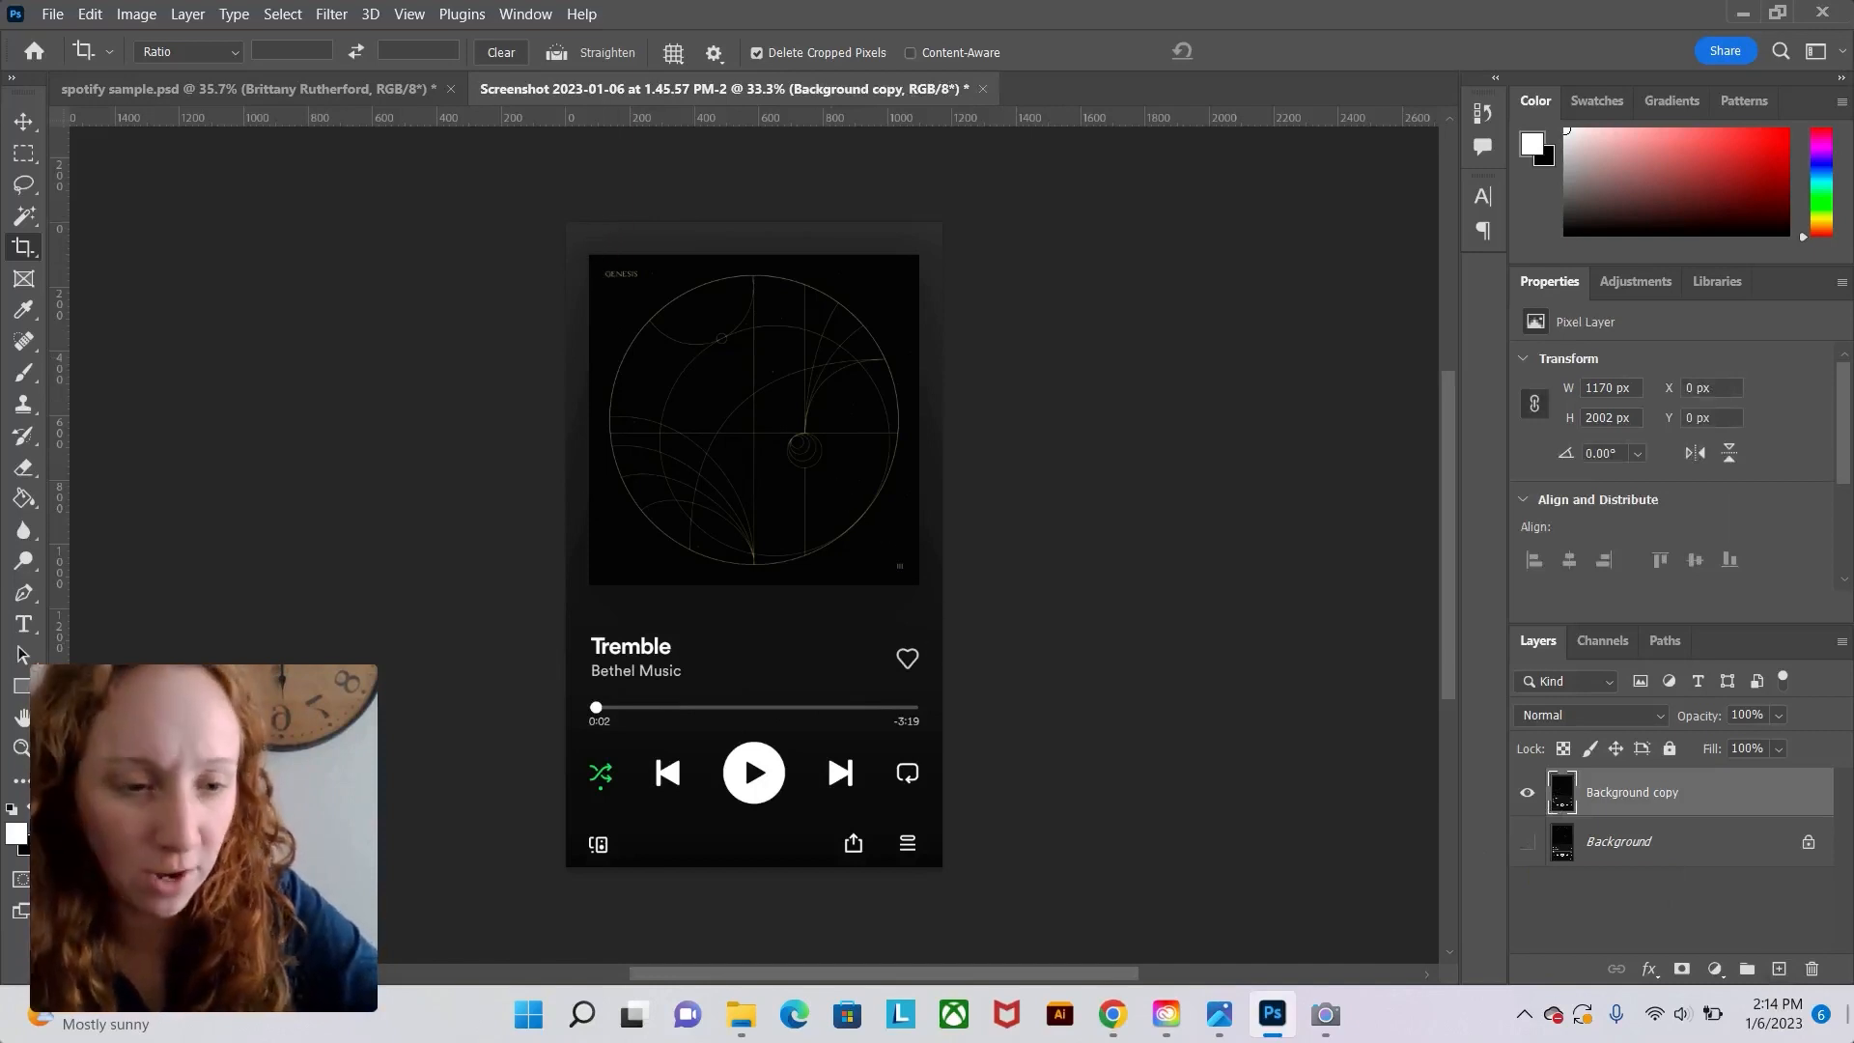
Add a new layer and draw a rectangular selection over the album art, about 1027 × 1044 px.
click(1779, 970)
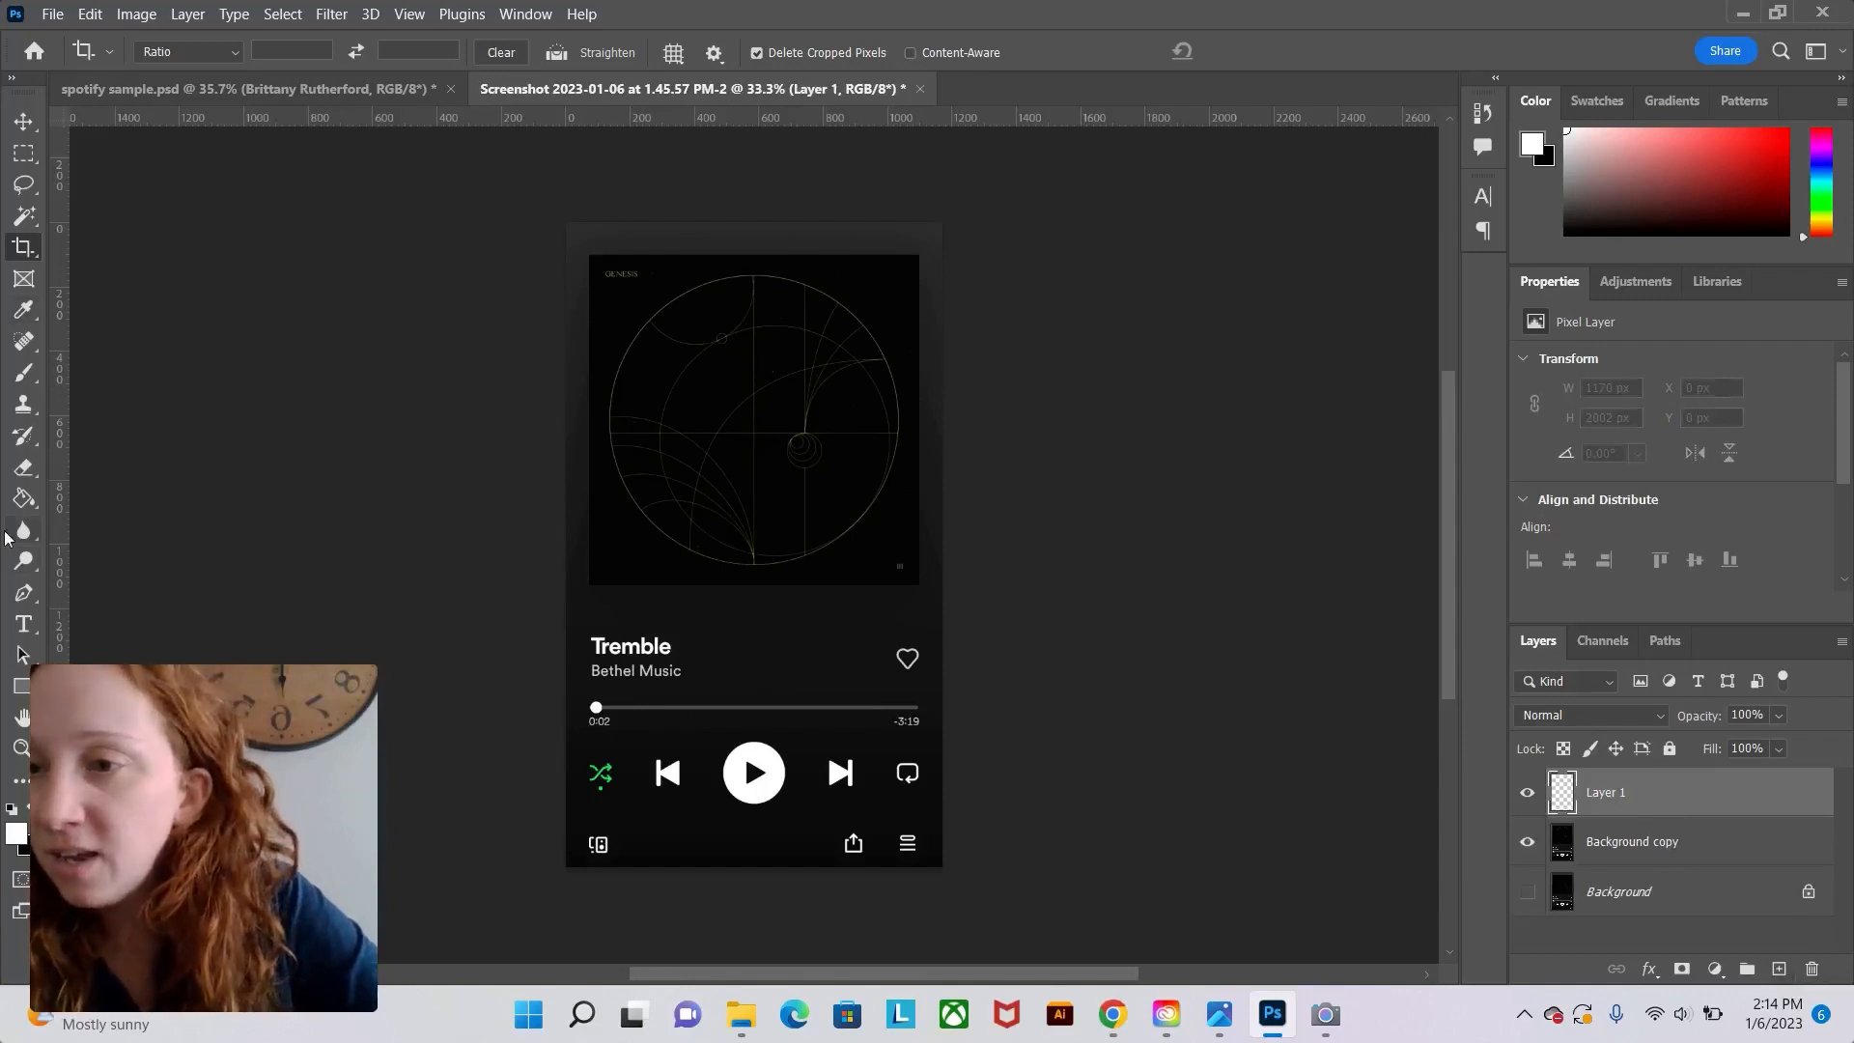
click(24, 155)
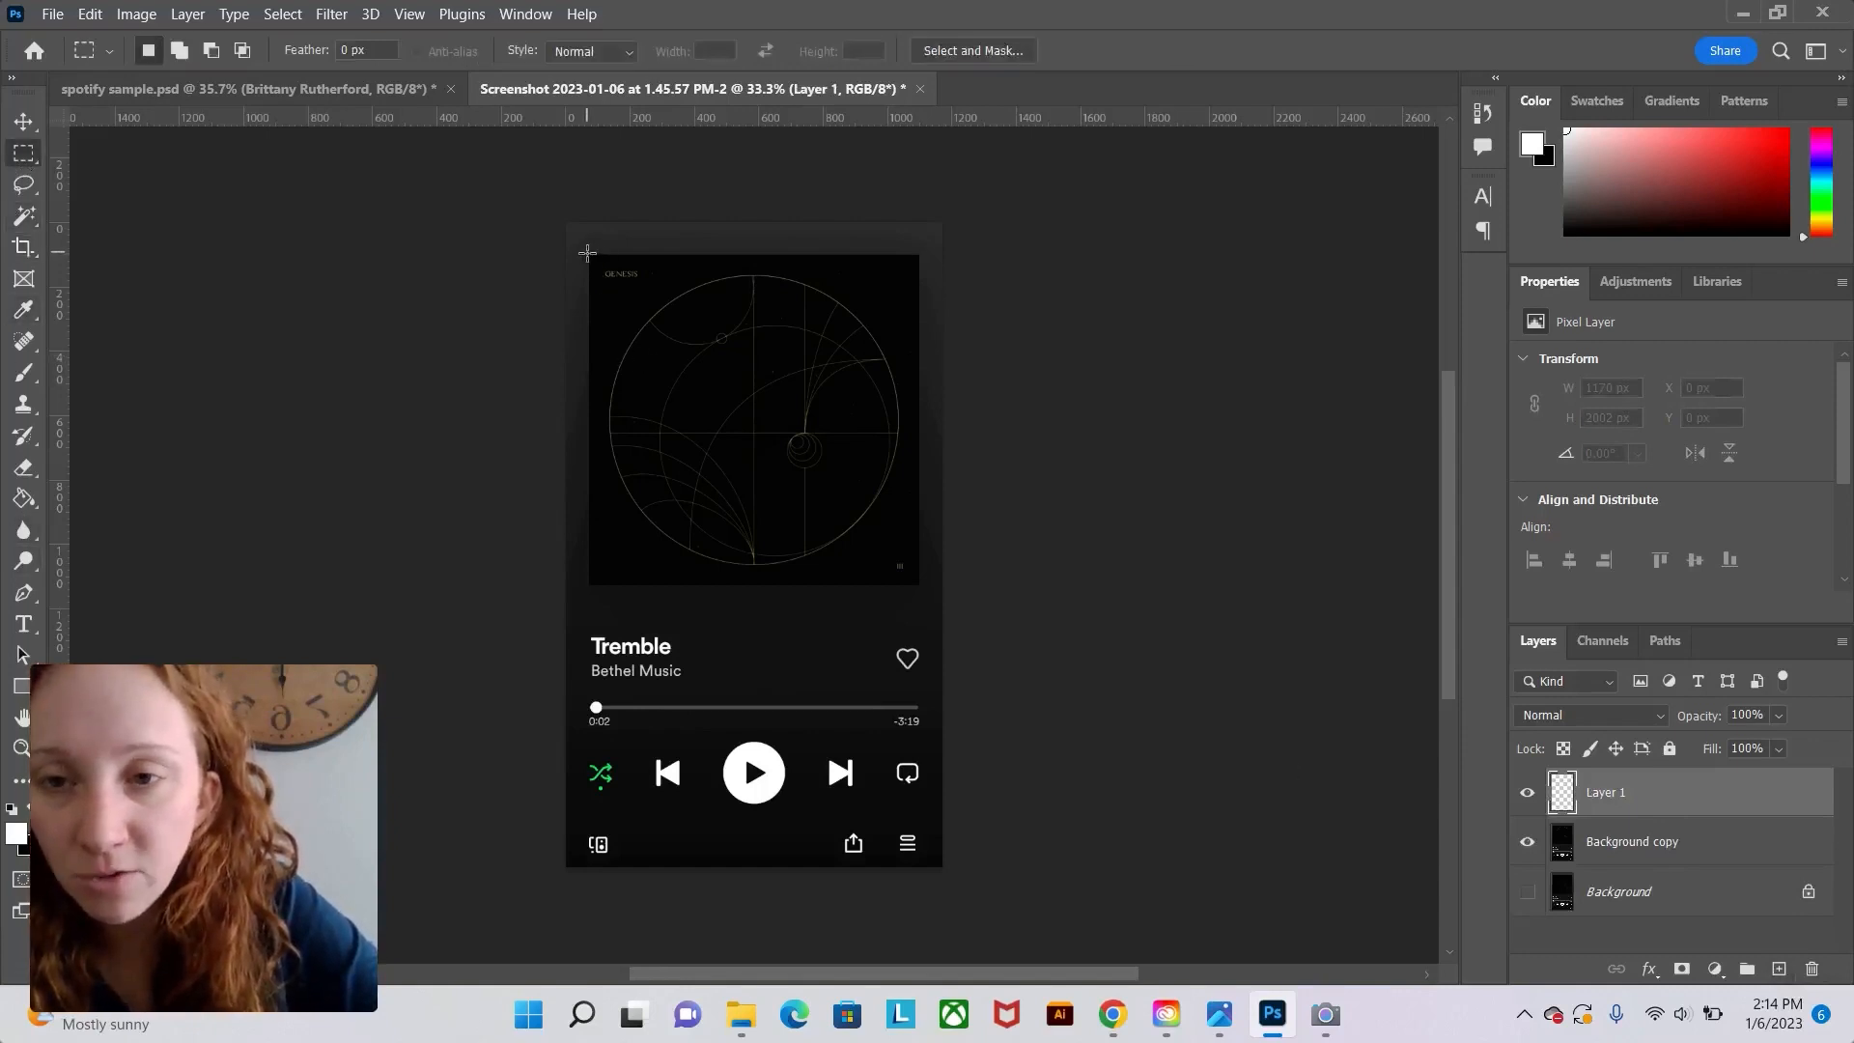
drag(587, 253, 929, 595)
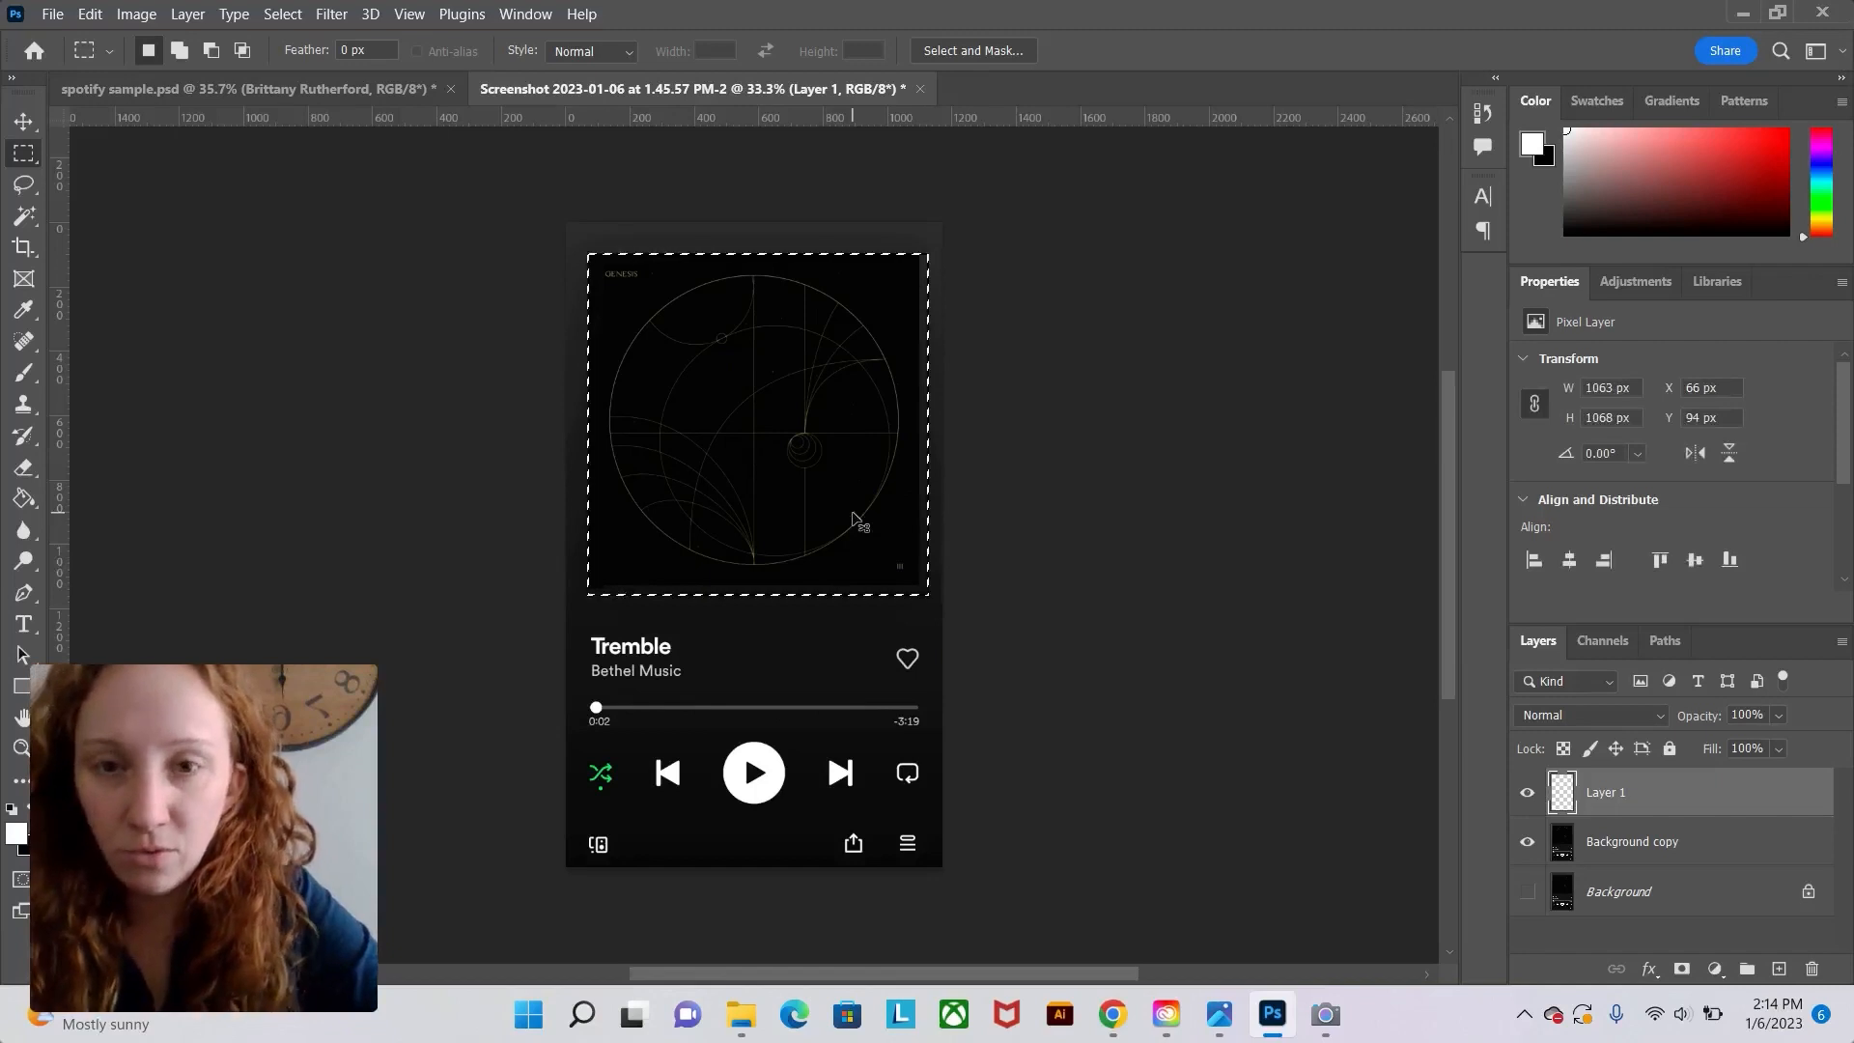
key(ctrl+d)
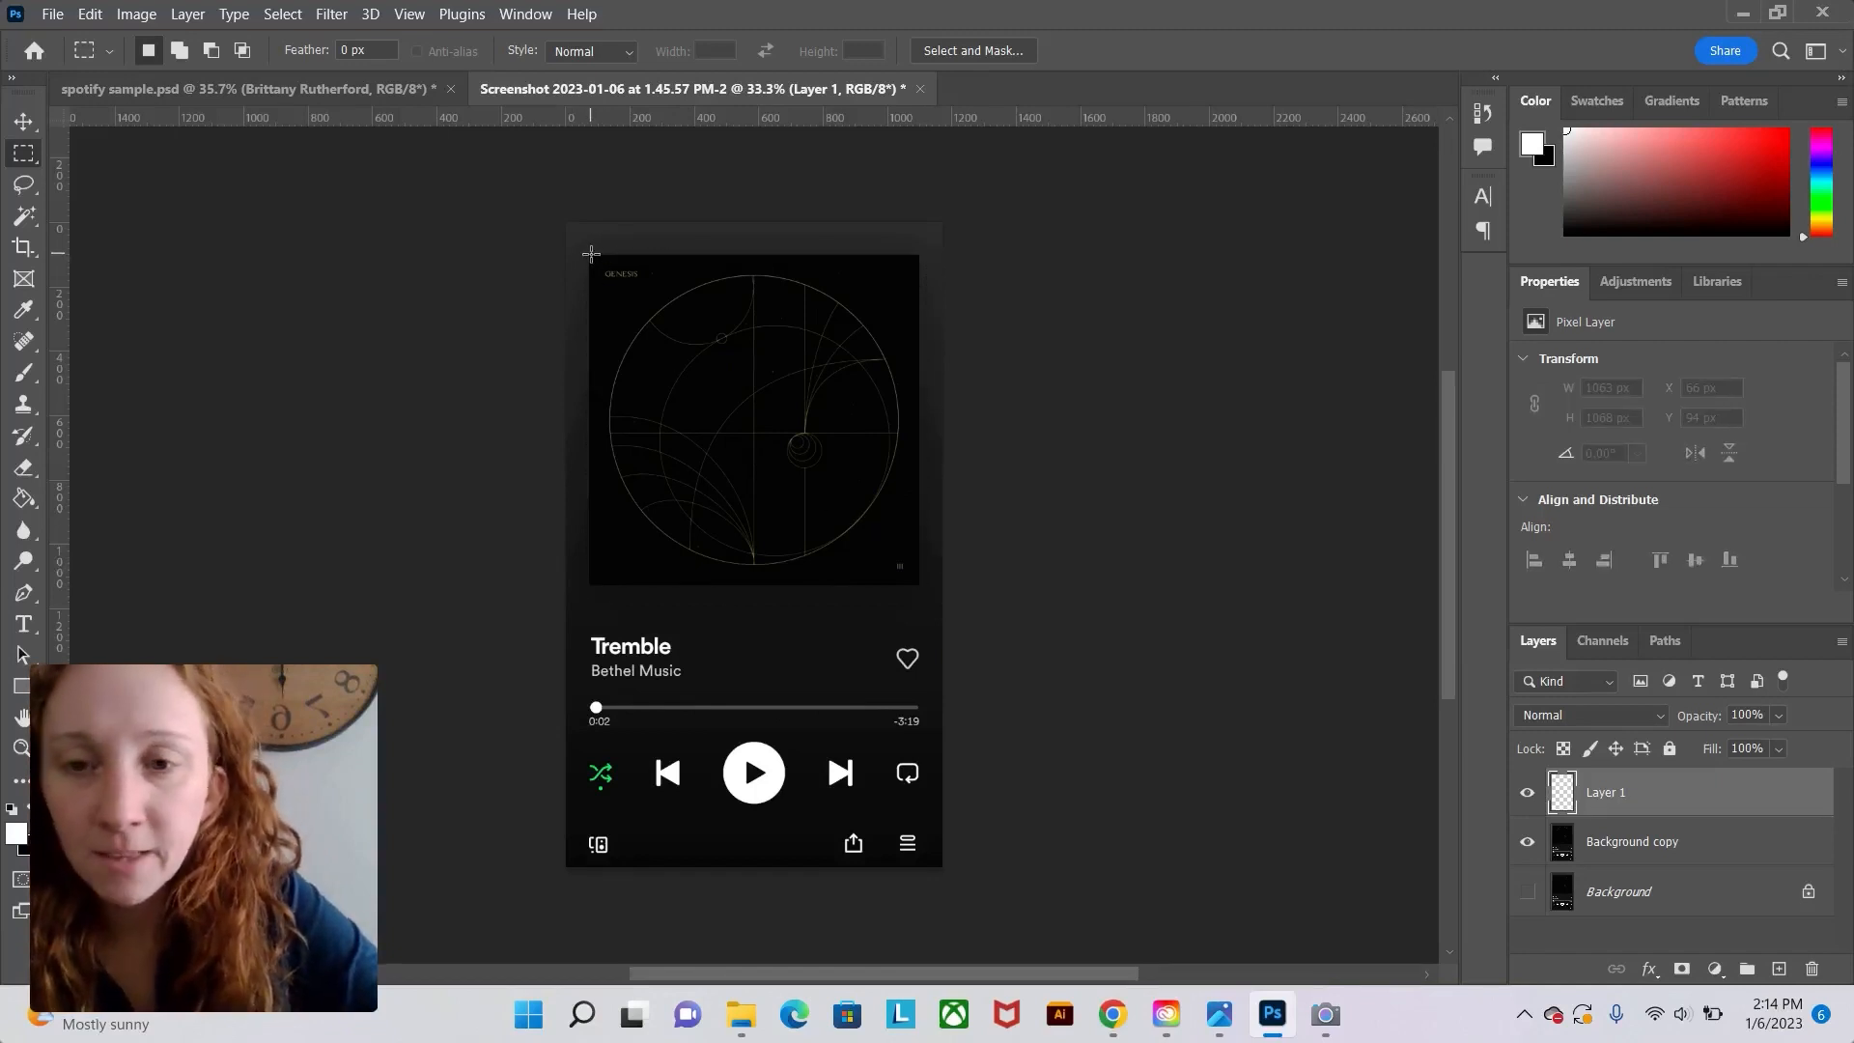
drag(591, 254, 920, 590)
click(878, 595)
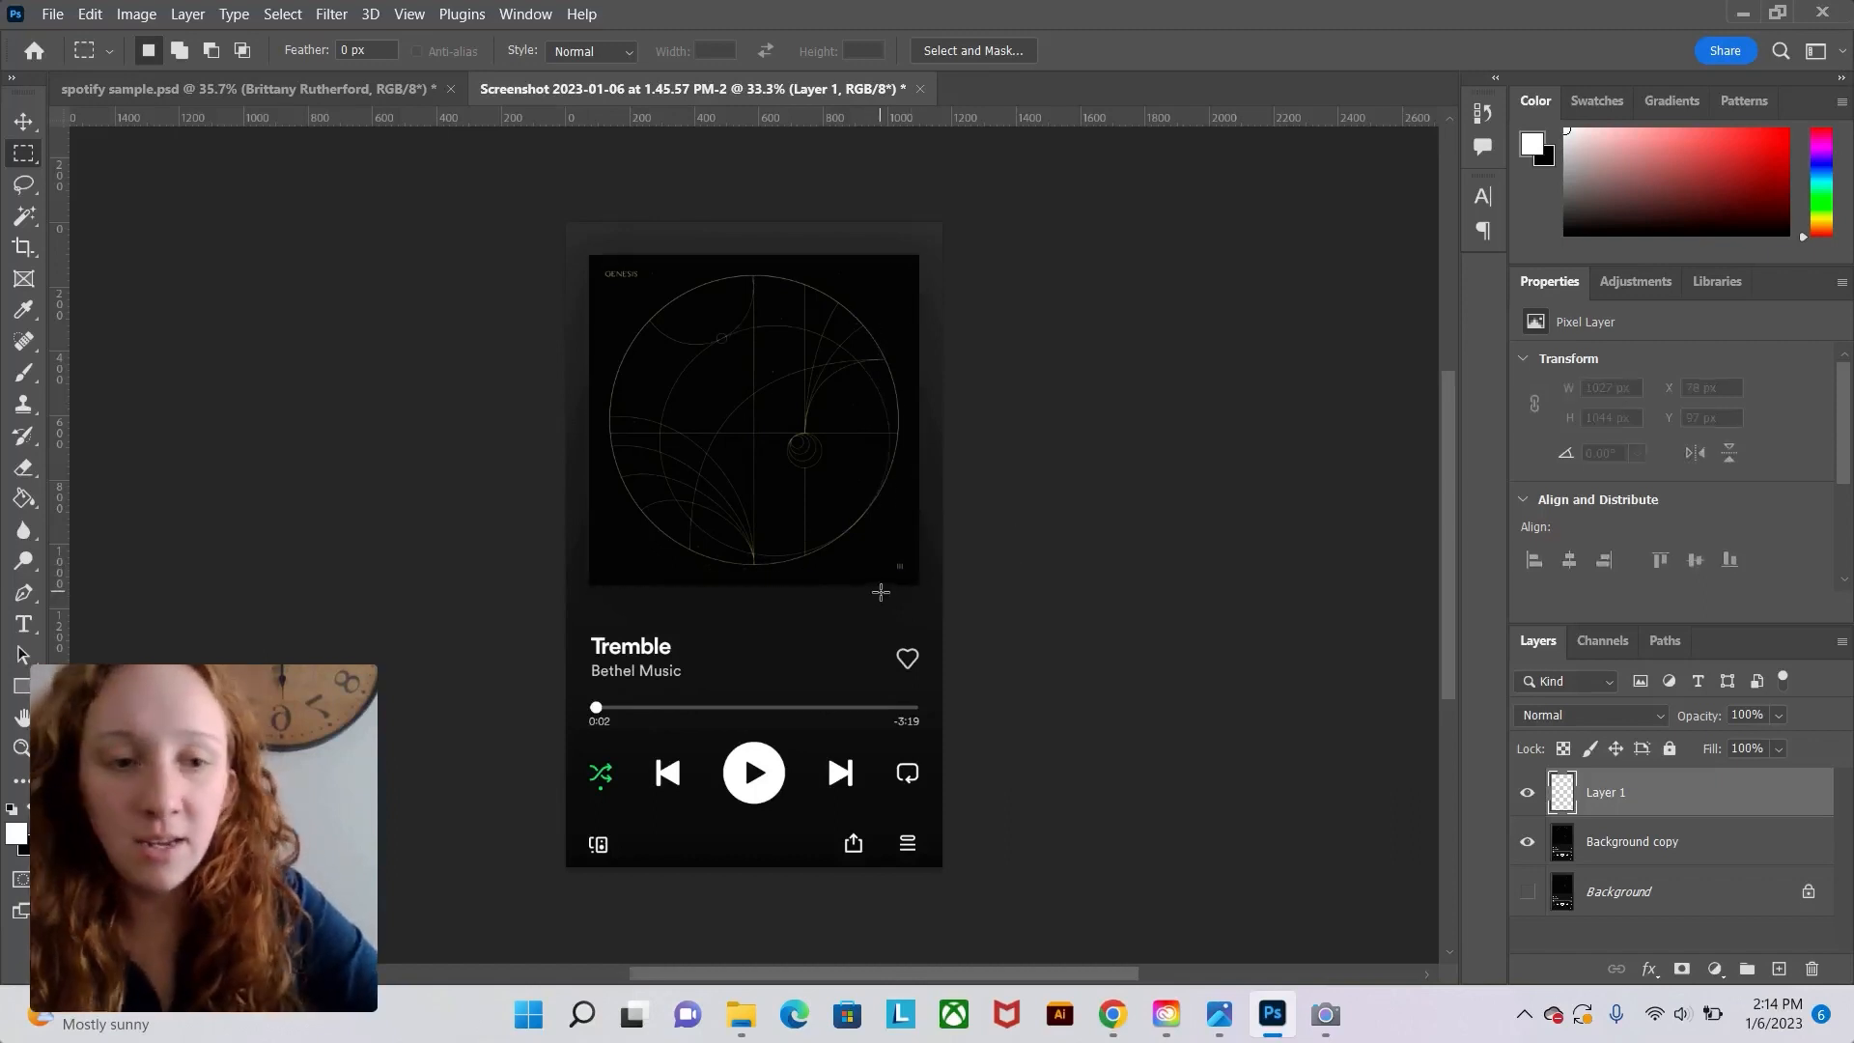
key(ctrl+z)
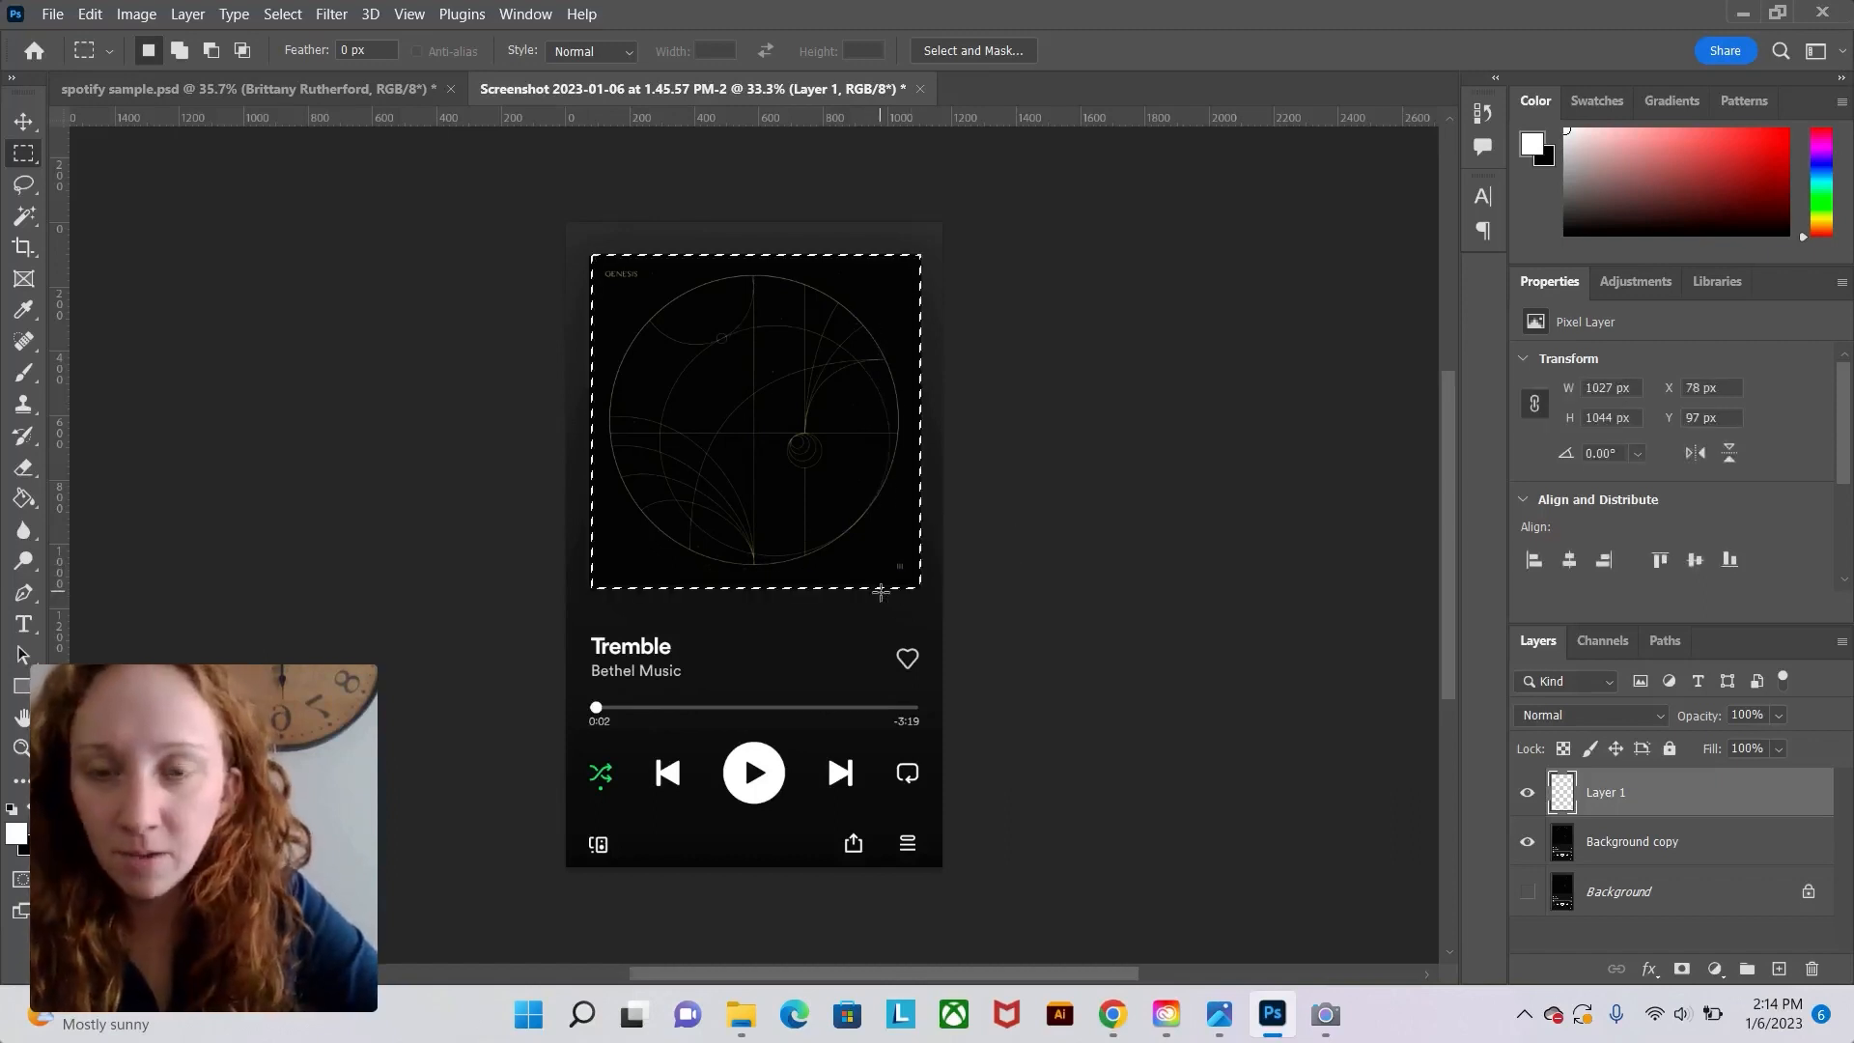
Fill the selection with black on the new layer using the Paint Bucket.
click(24, 501)
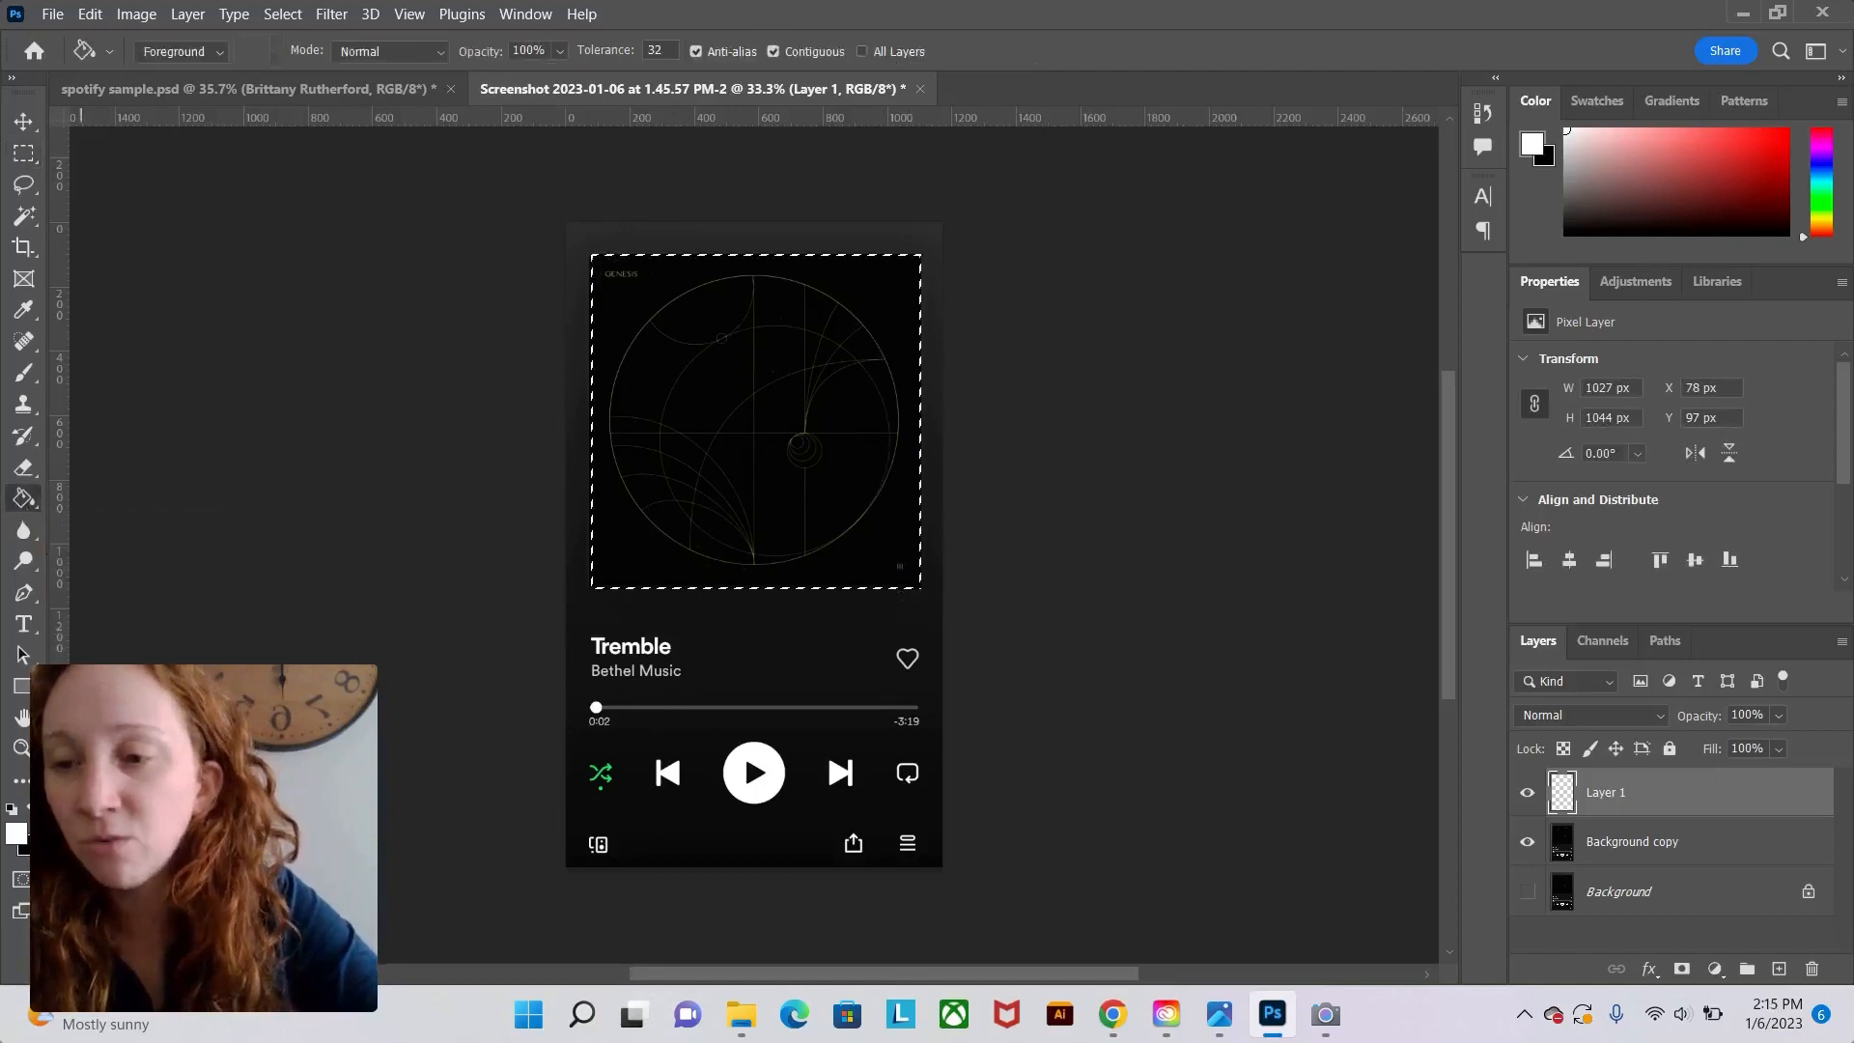
click(25, 811)
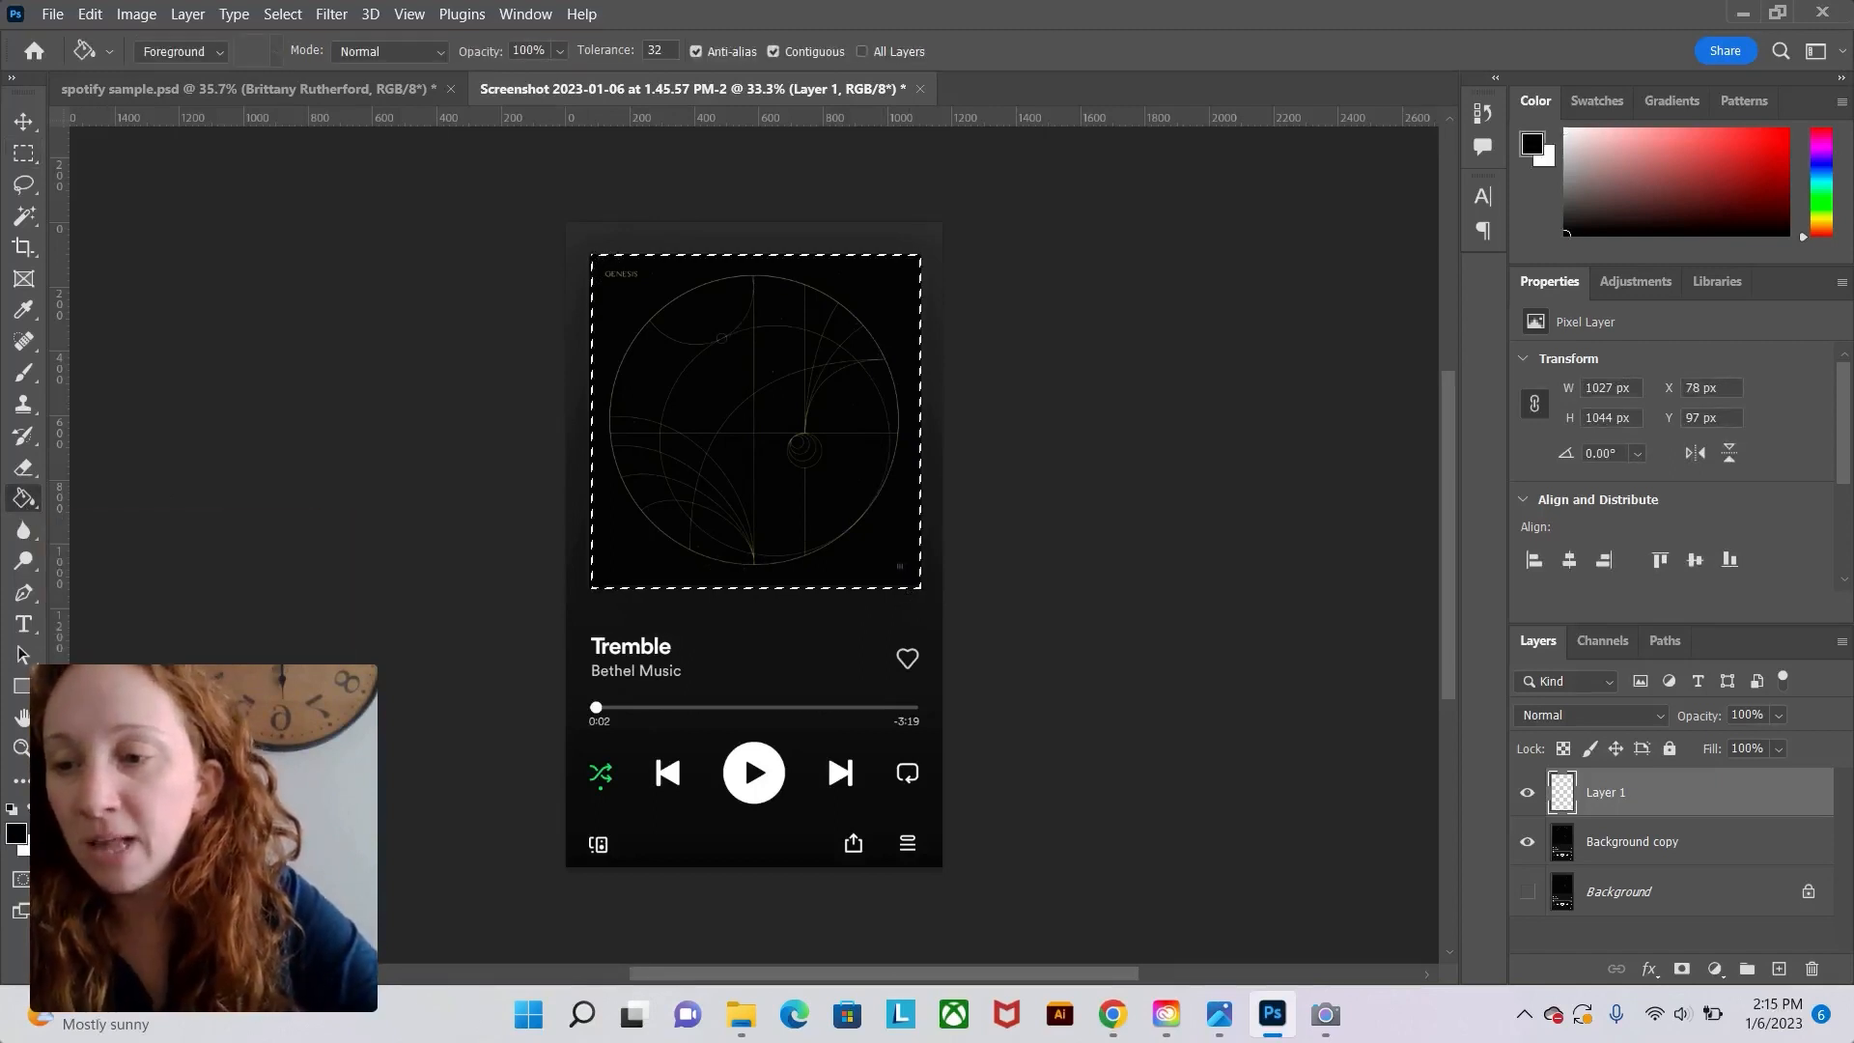
click(744, 464)
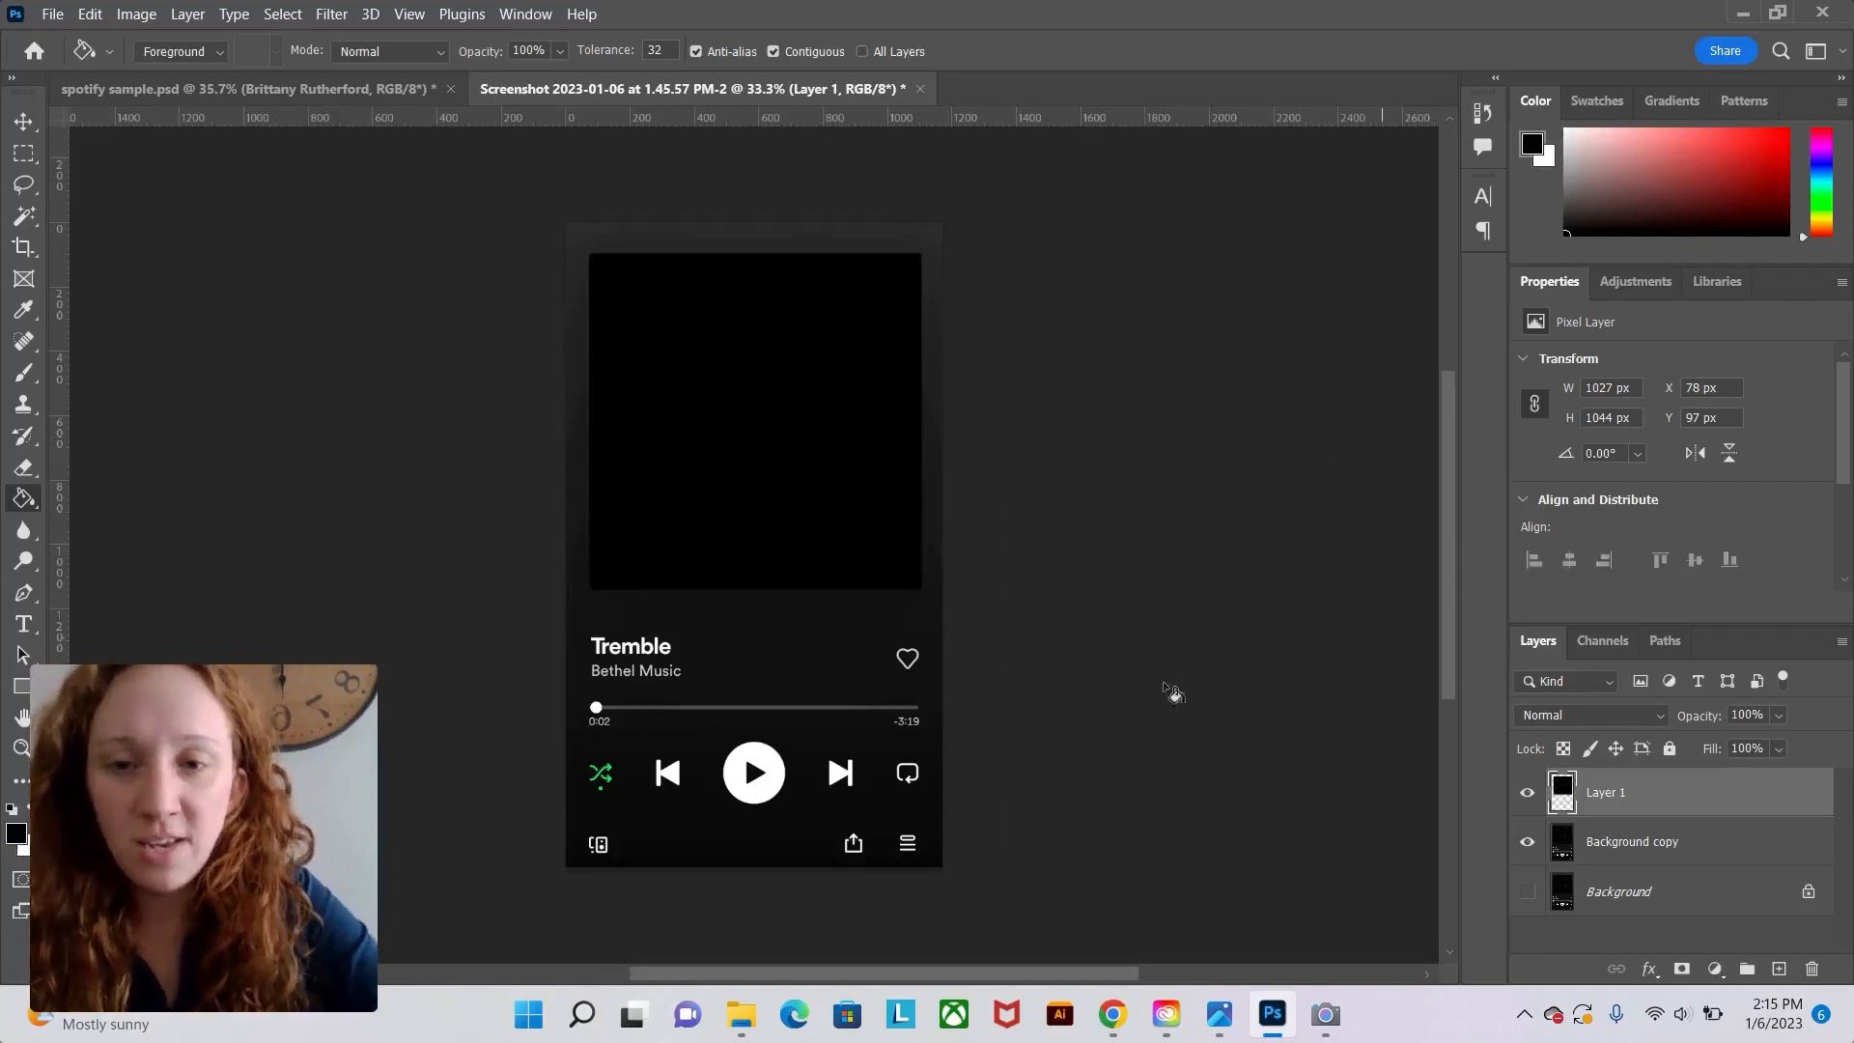
Hide Layer 1 and select the highlights of the Background copy with Color Range at fuzziness 100 and range 203.
click(1527, 794)
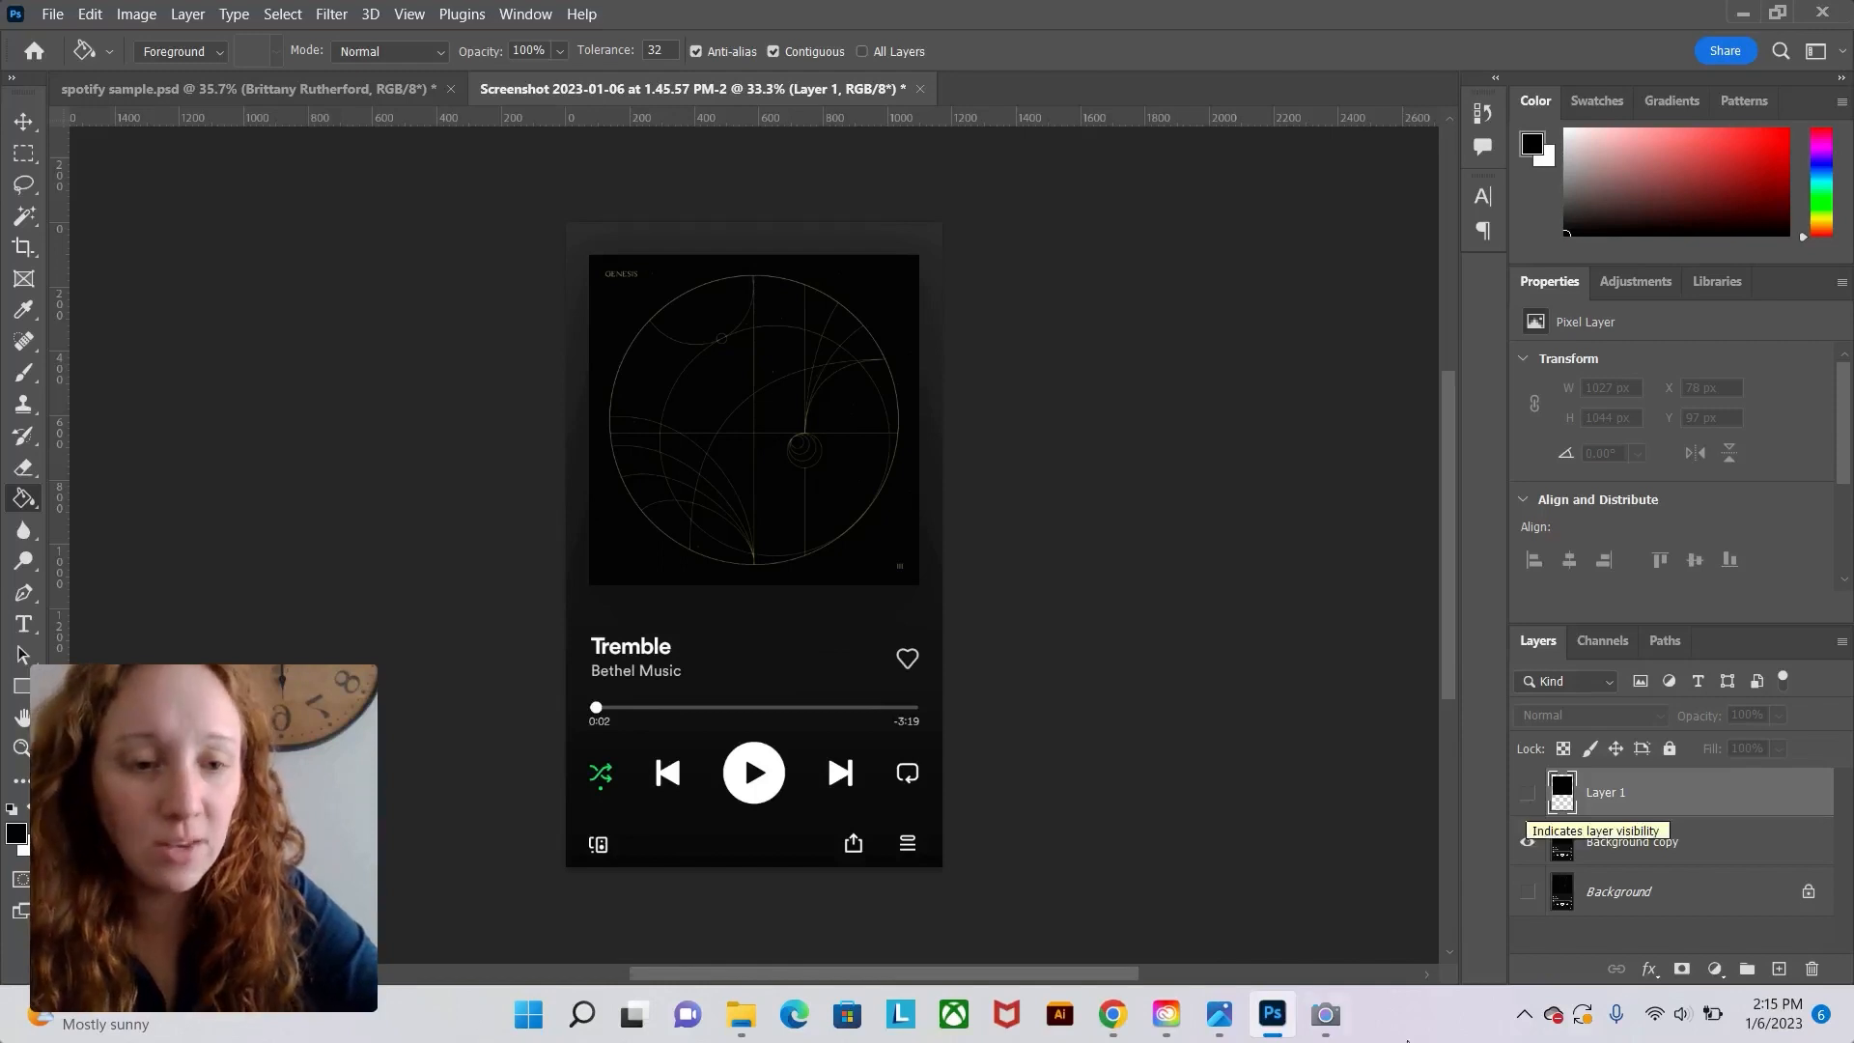
click(1672, 855)
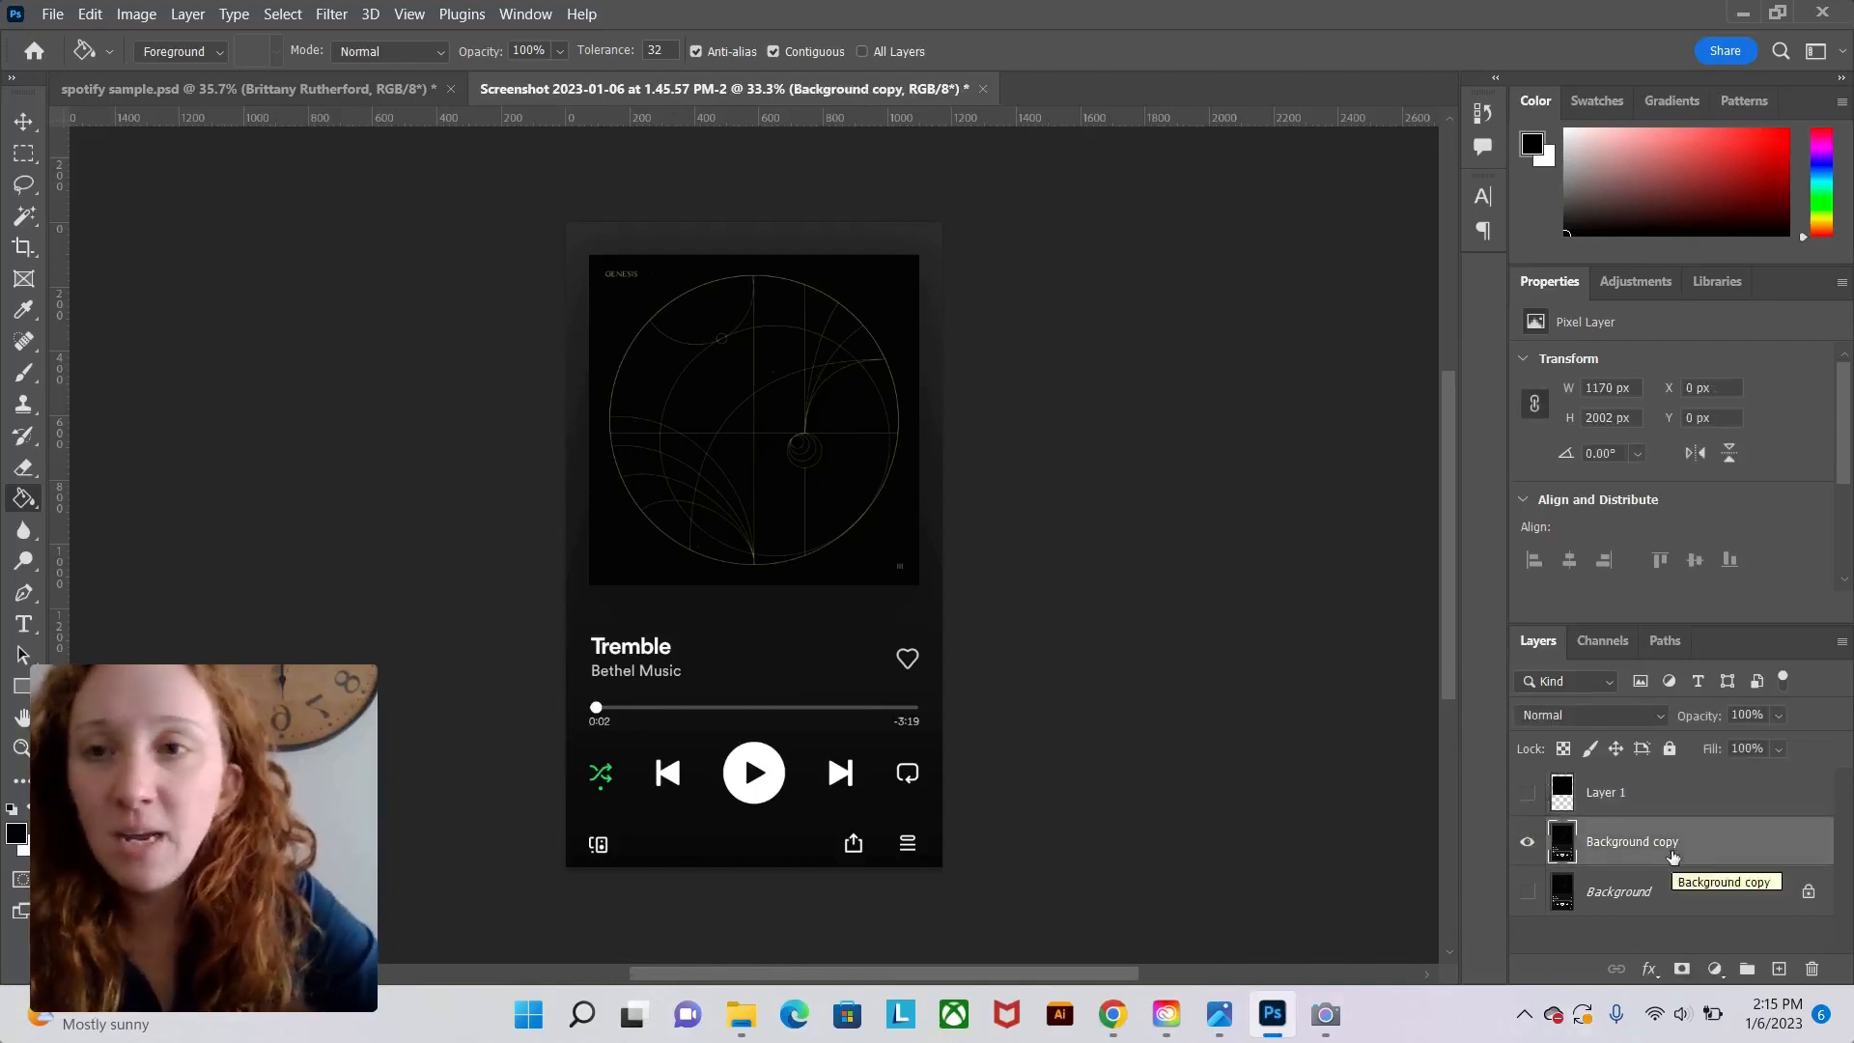
click(281, 15)
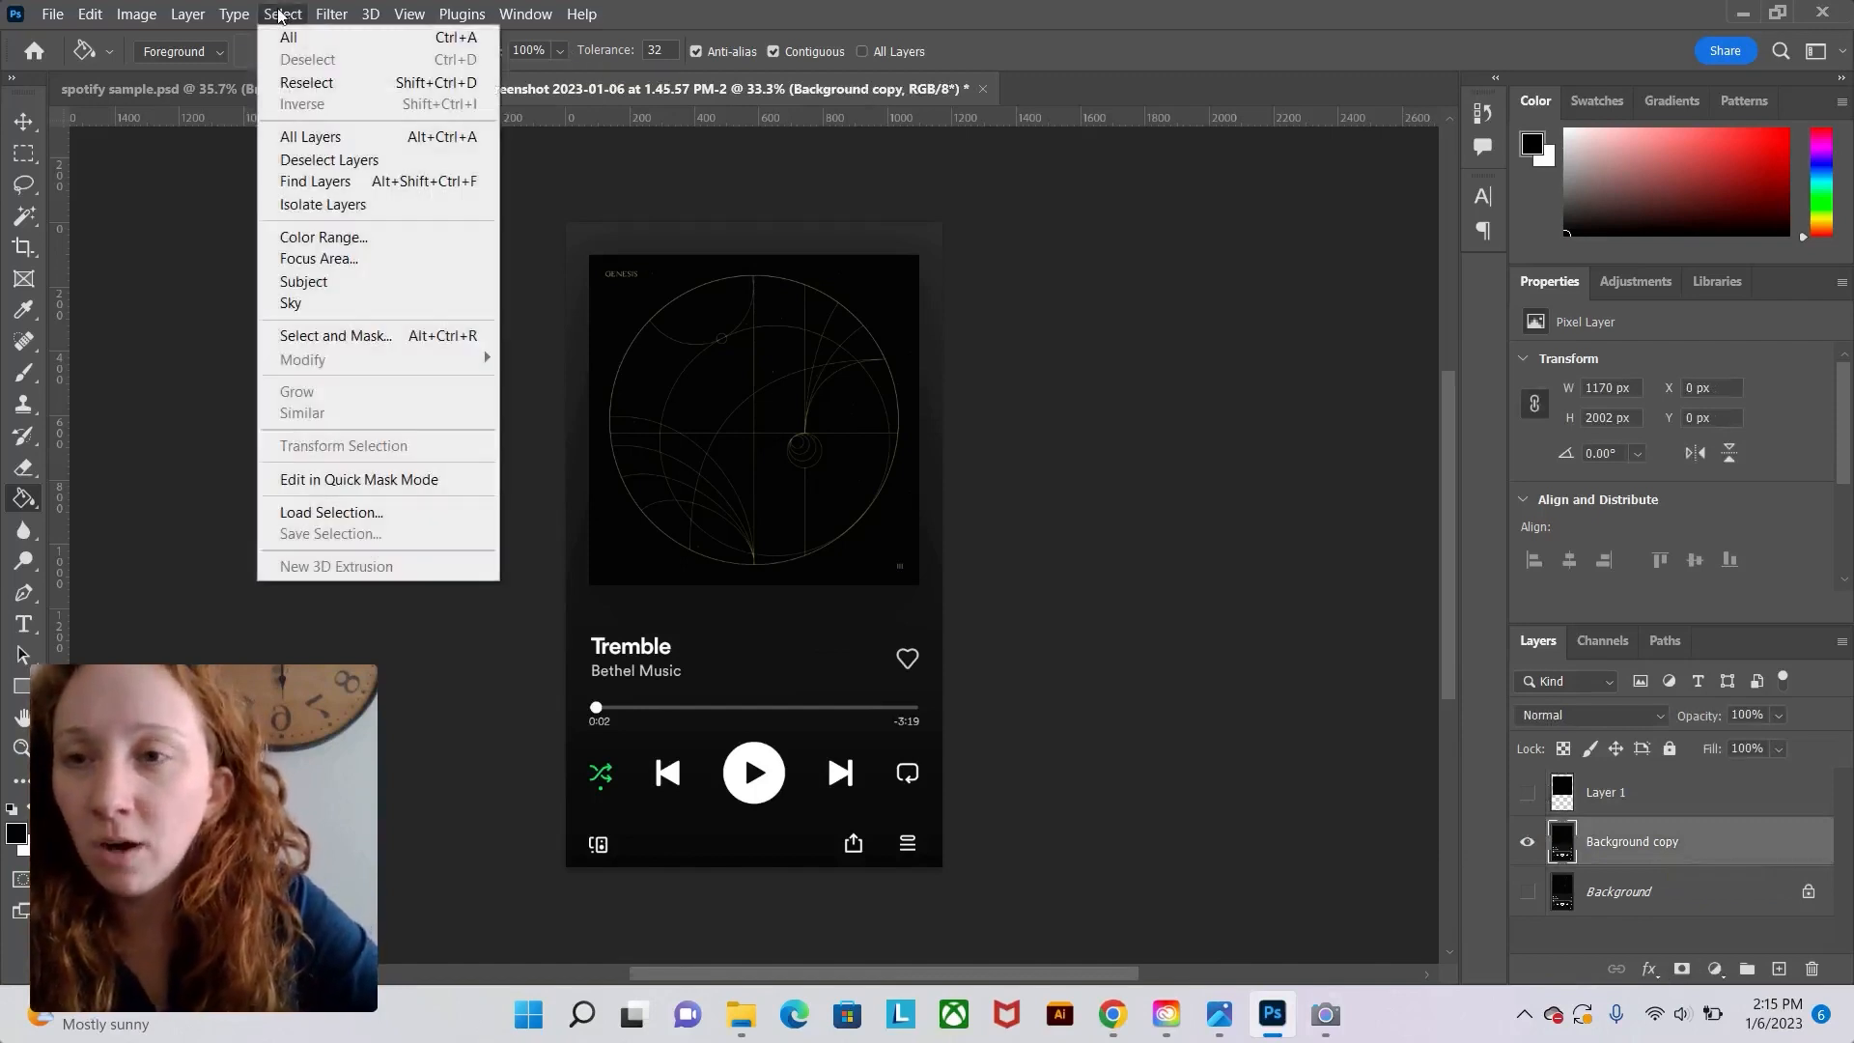
click(324, 236)
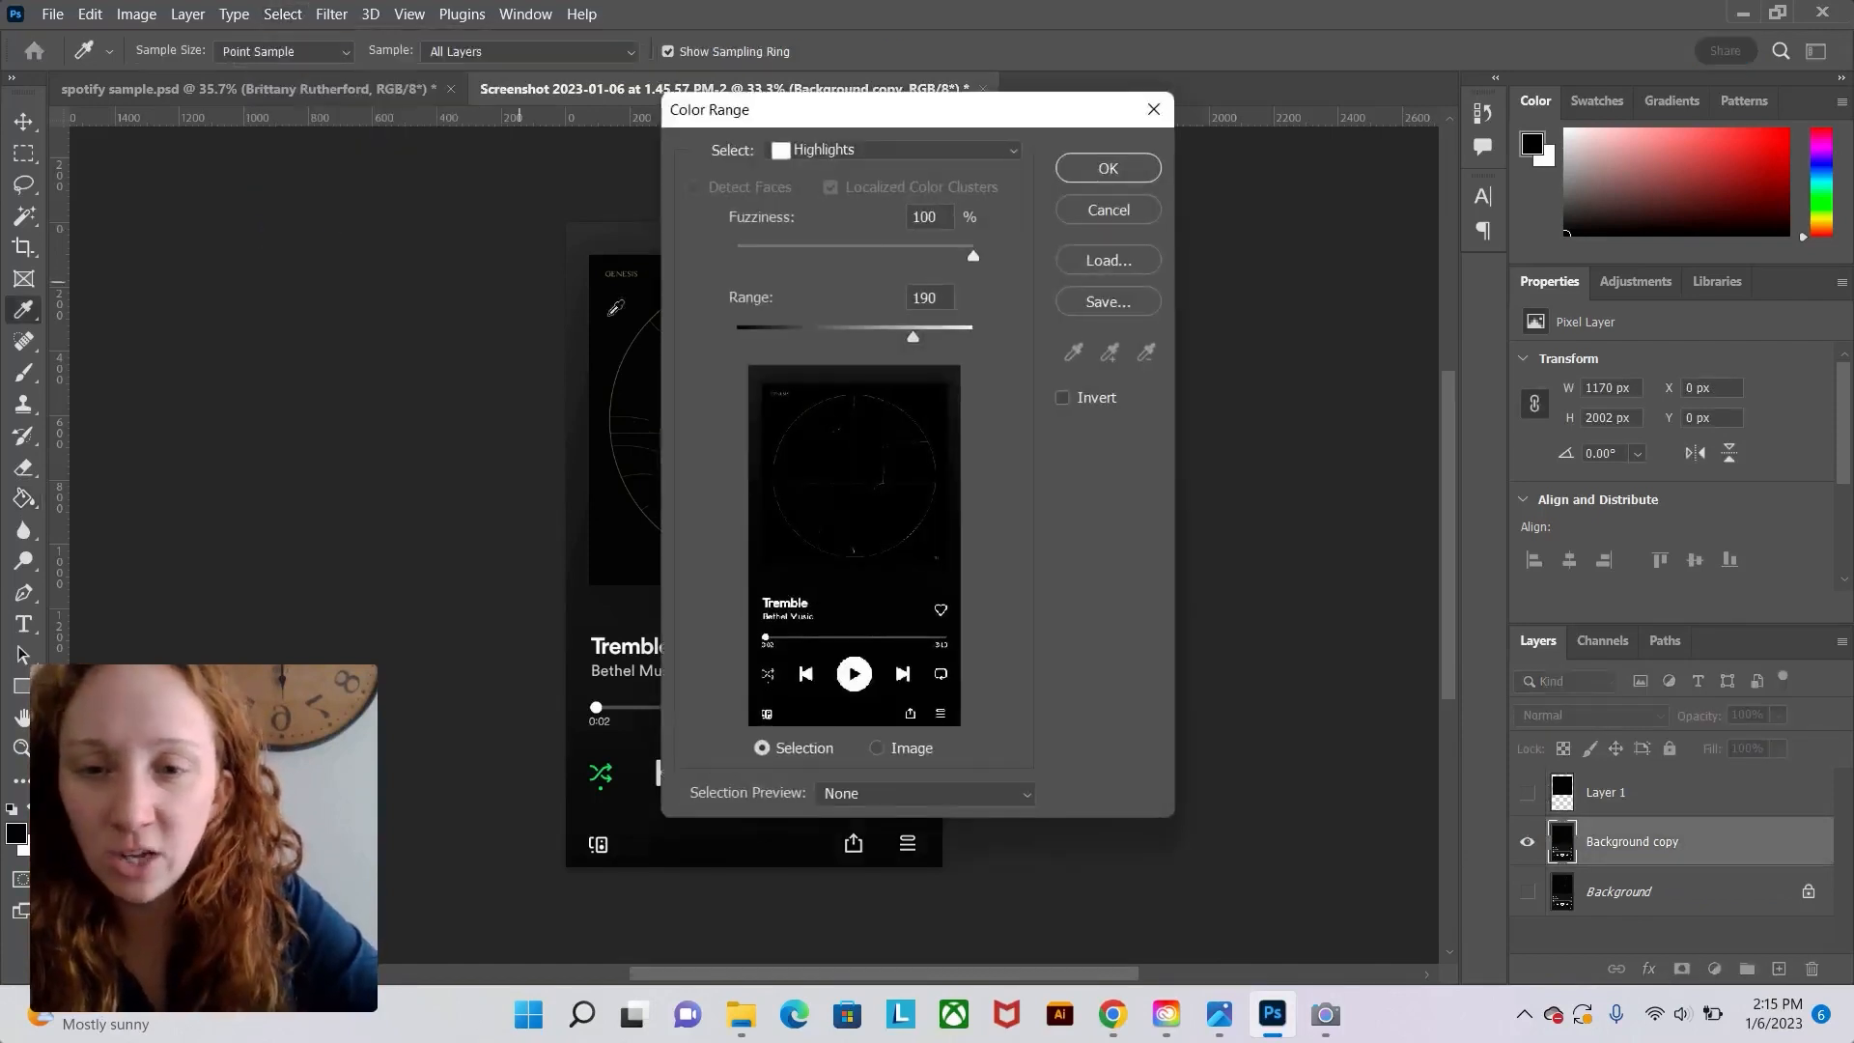
drag(834, 127, 1249, 74)
click(1333, 107)
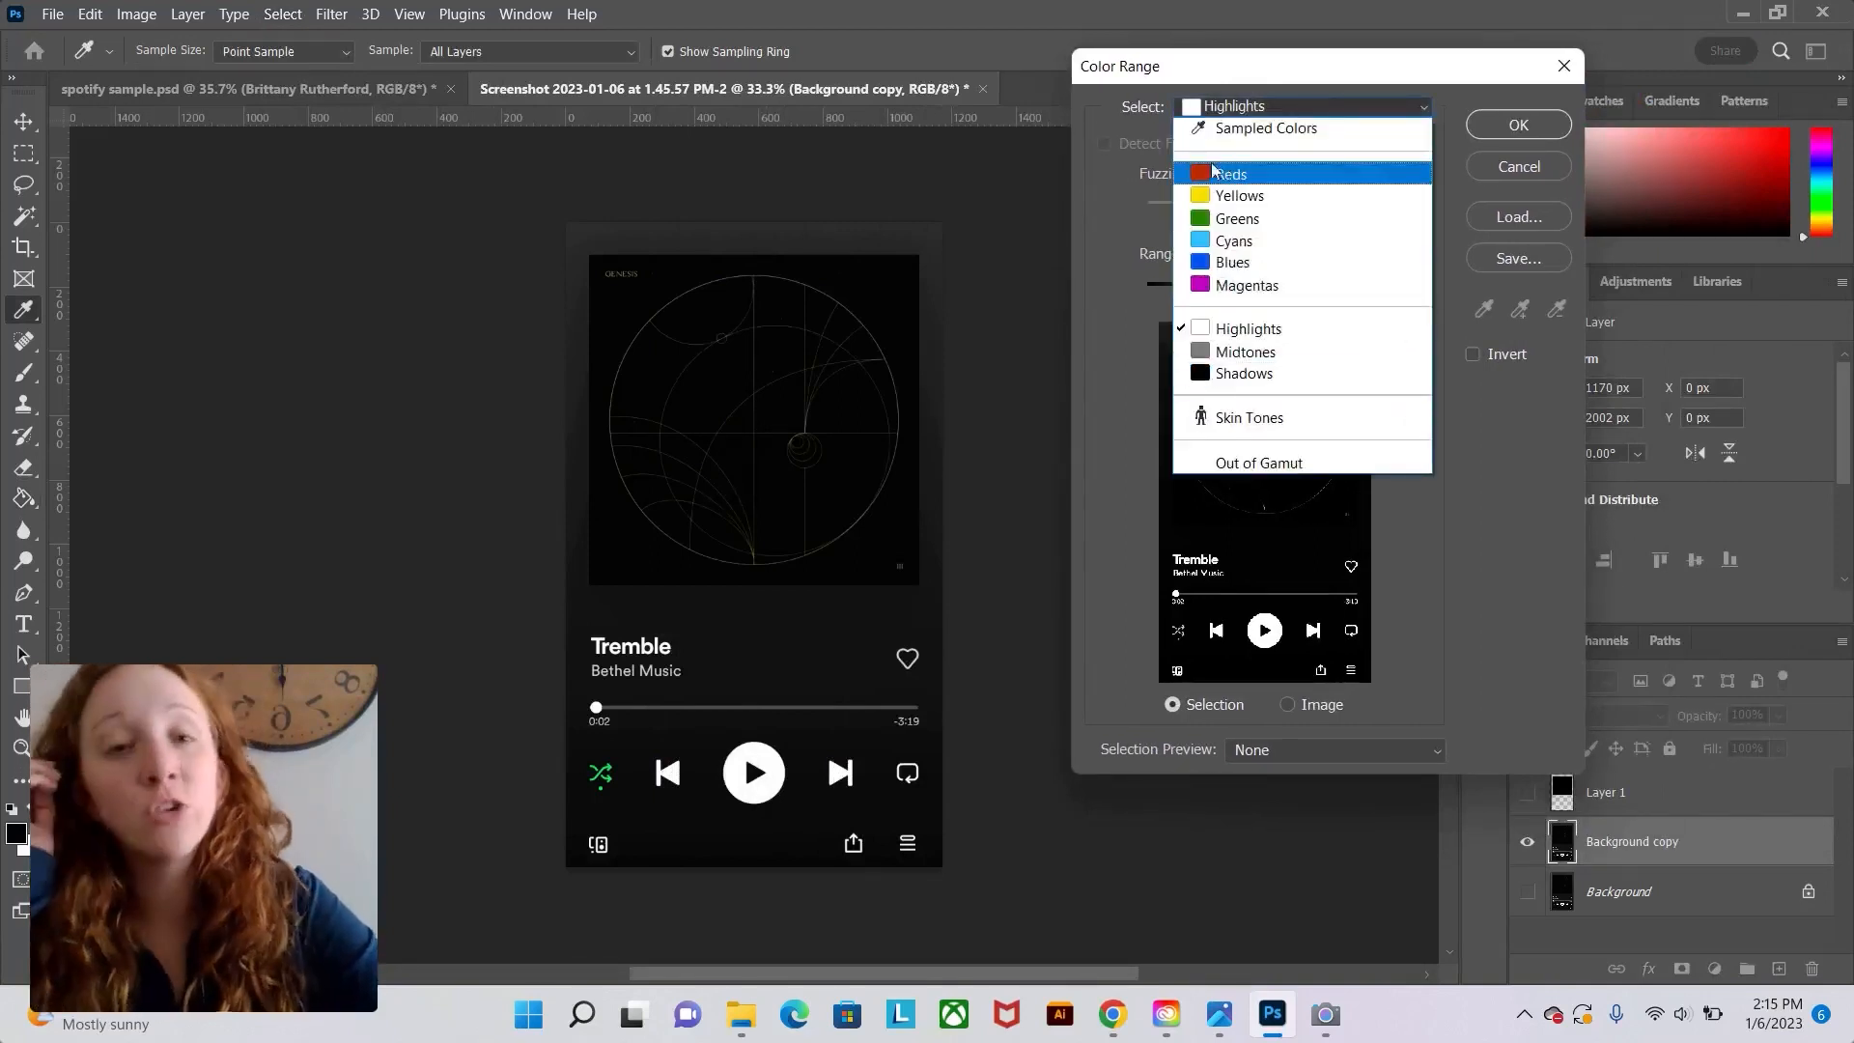
click(1243, 331)
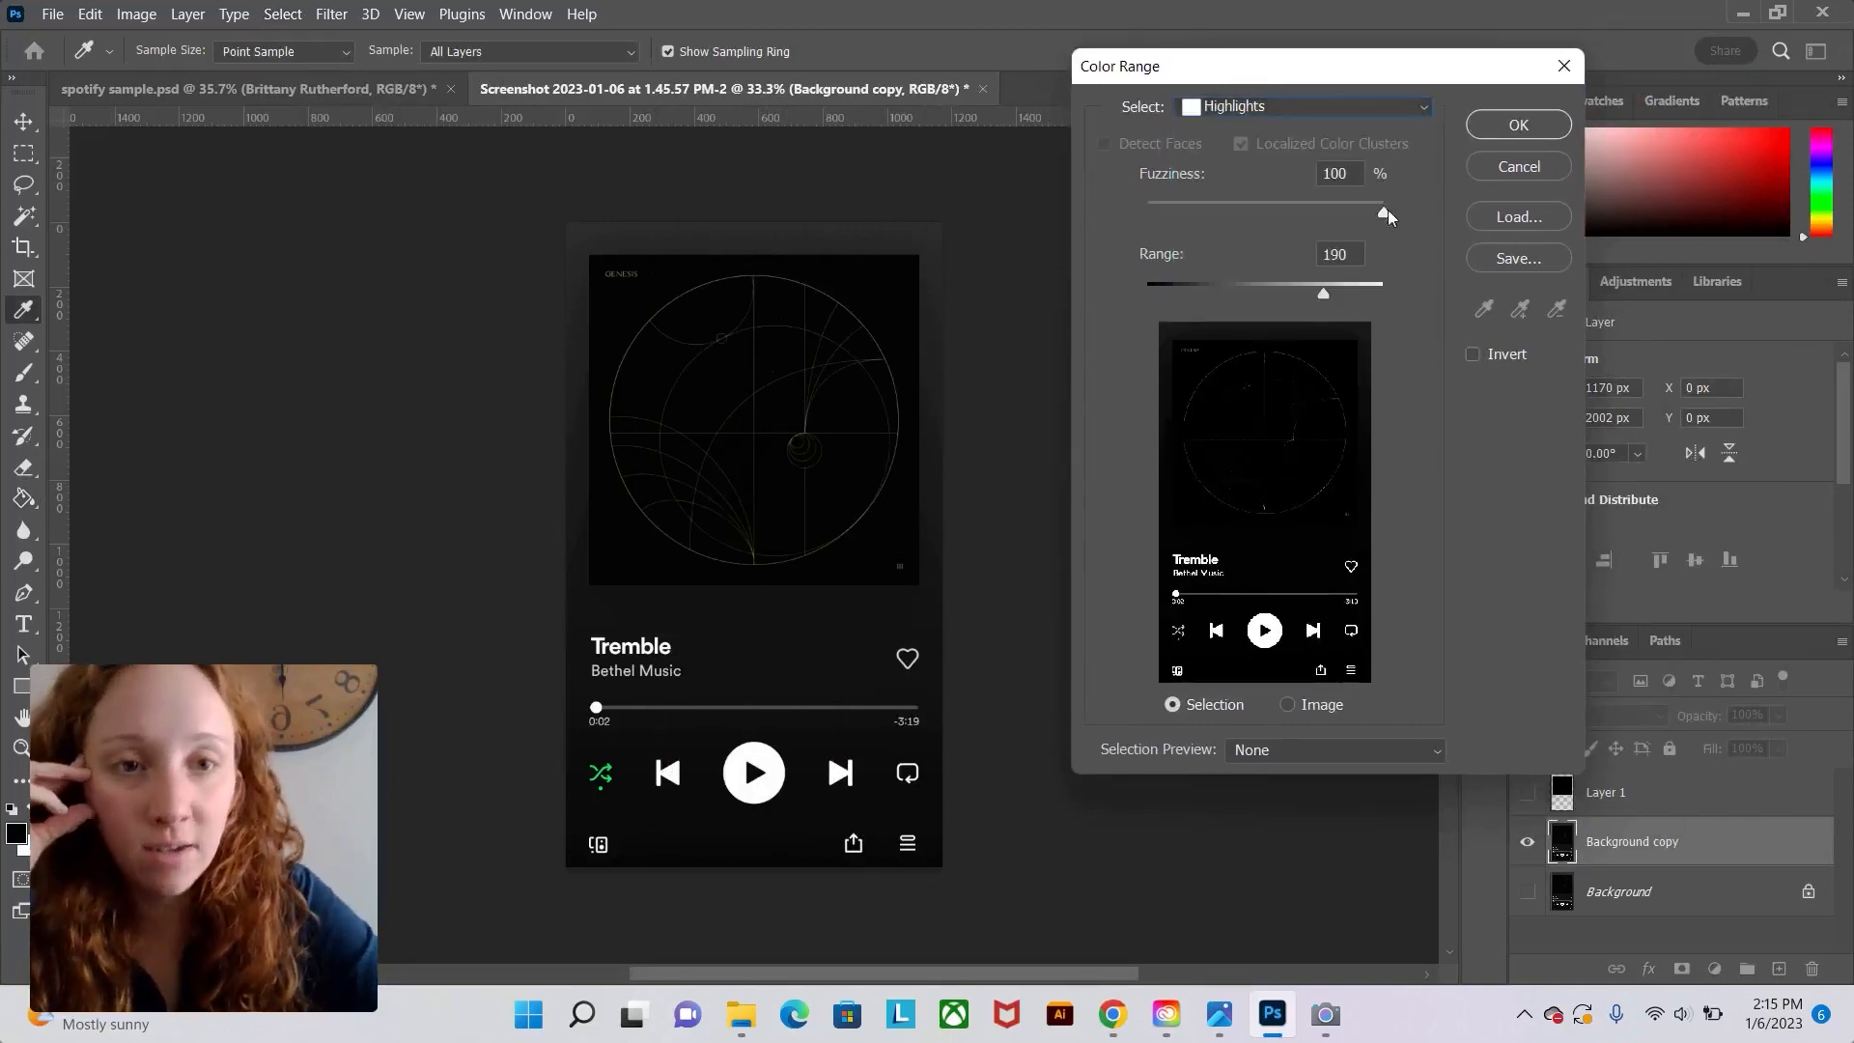
drag(1383, 214, 1437, 210)
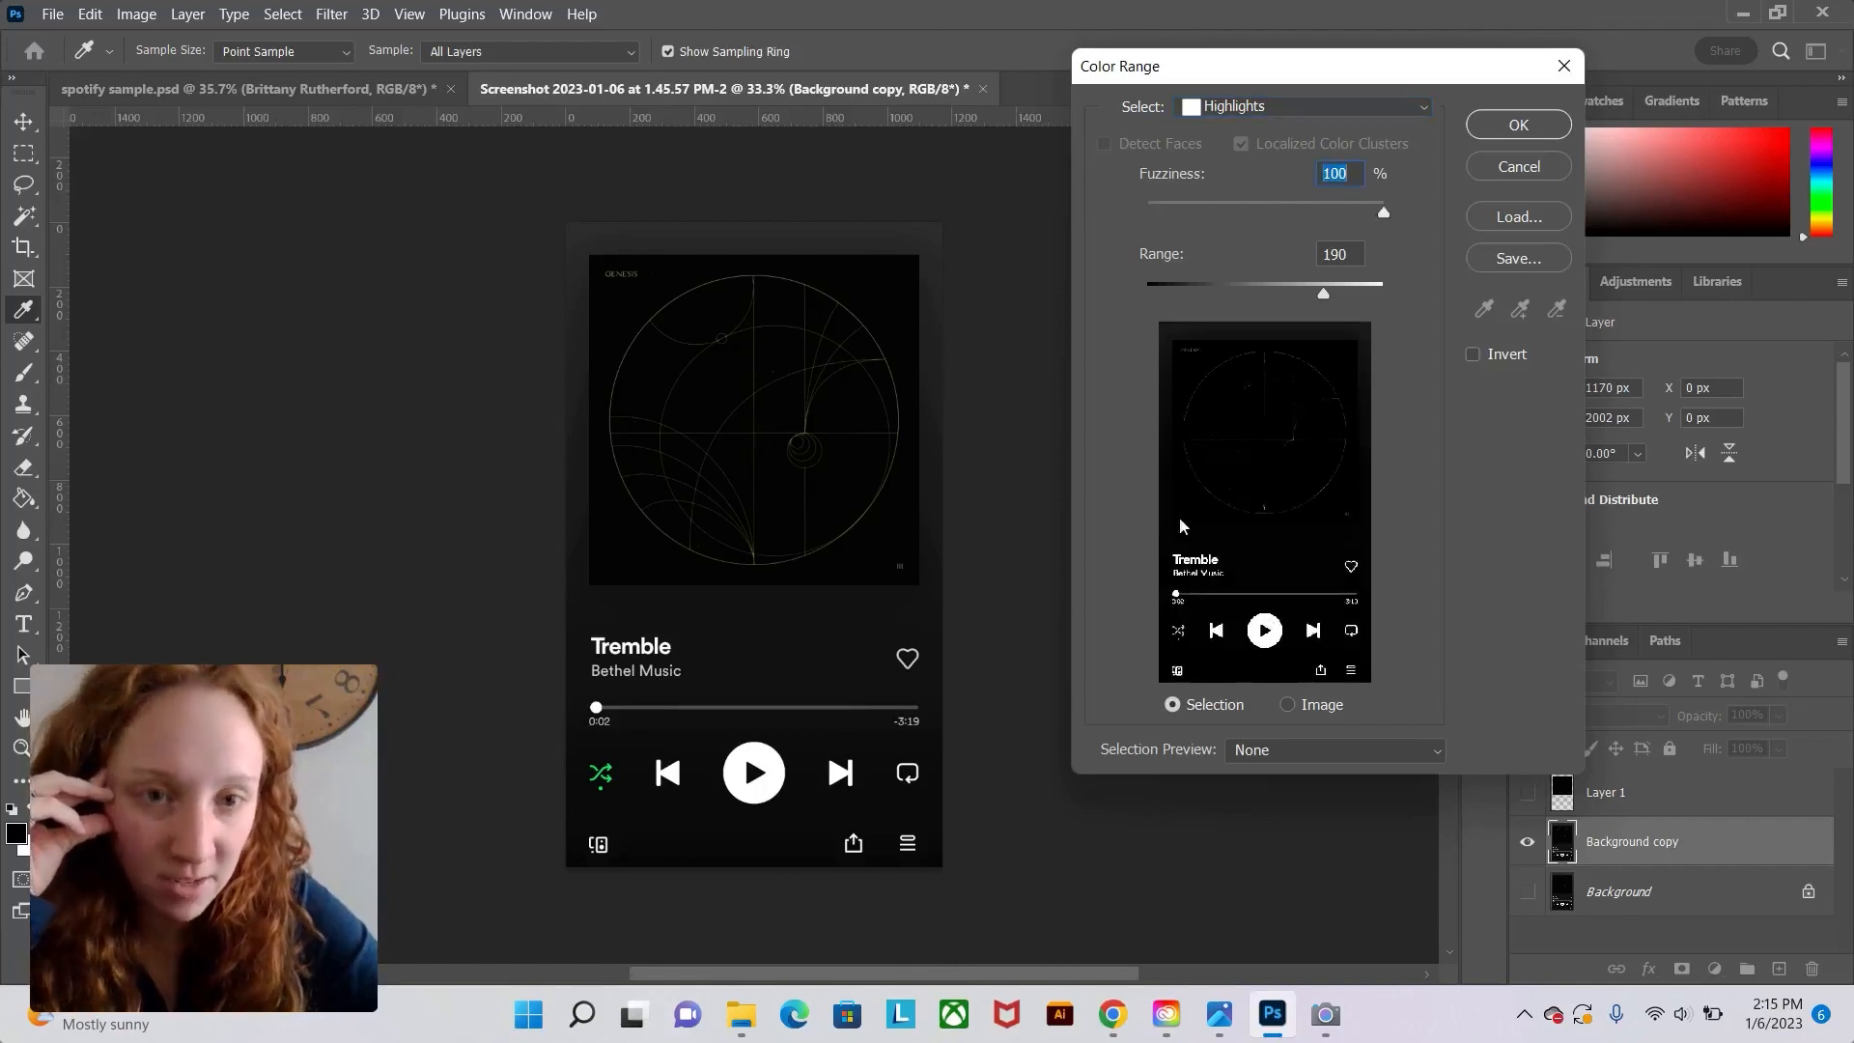
drag(1325, 293, 1470, 300)
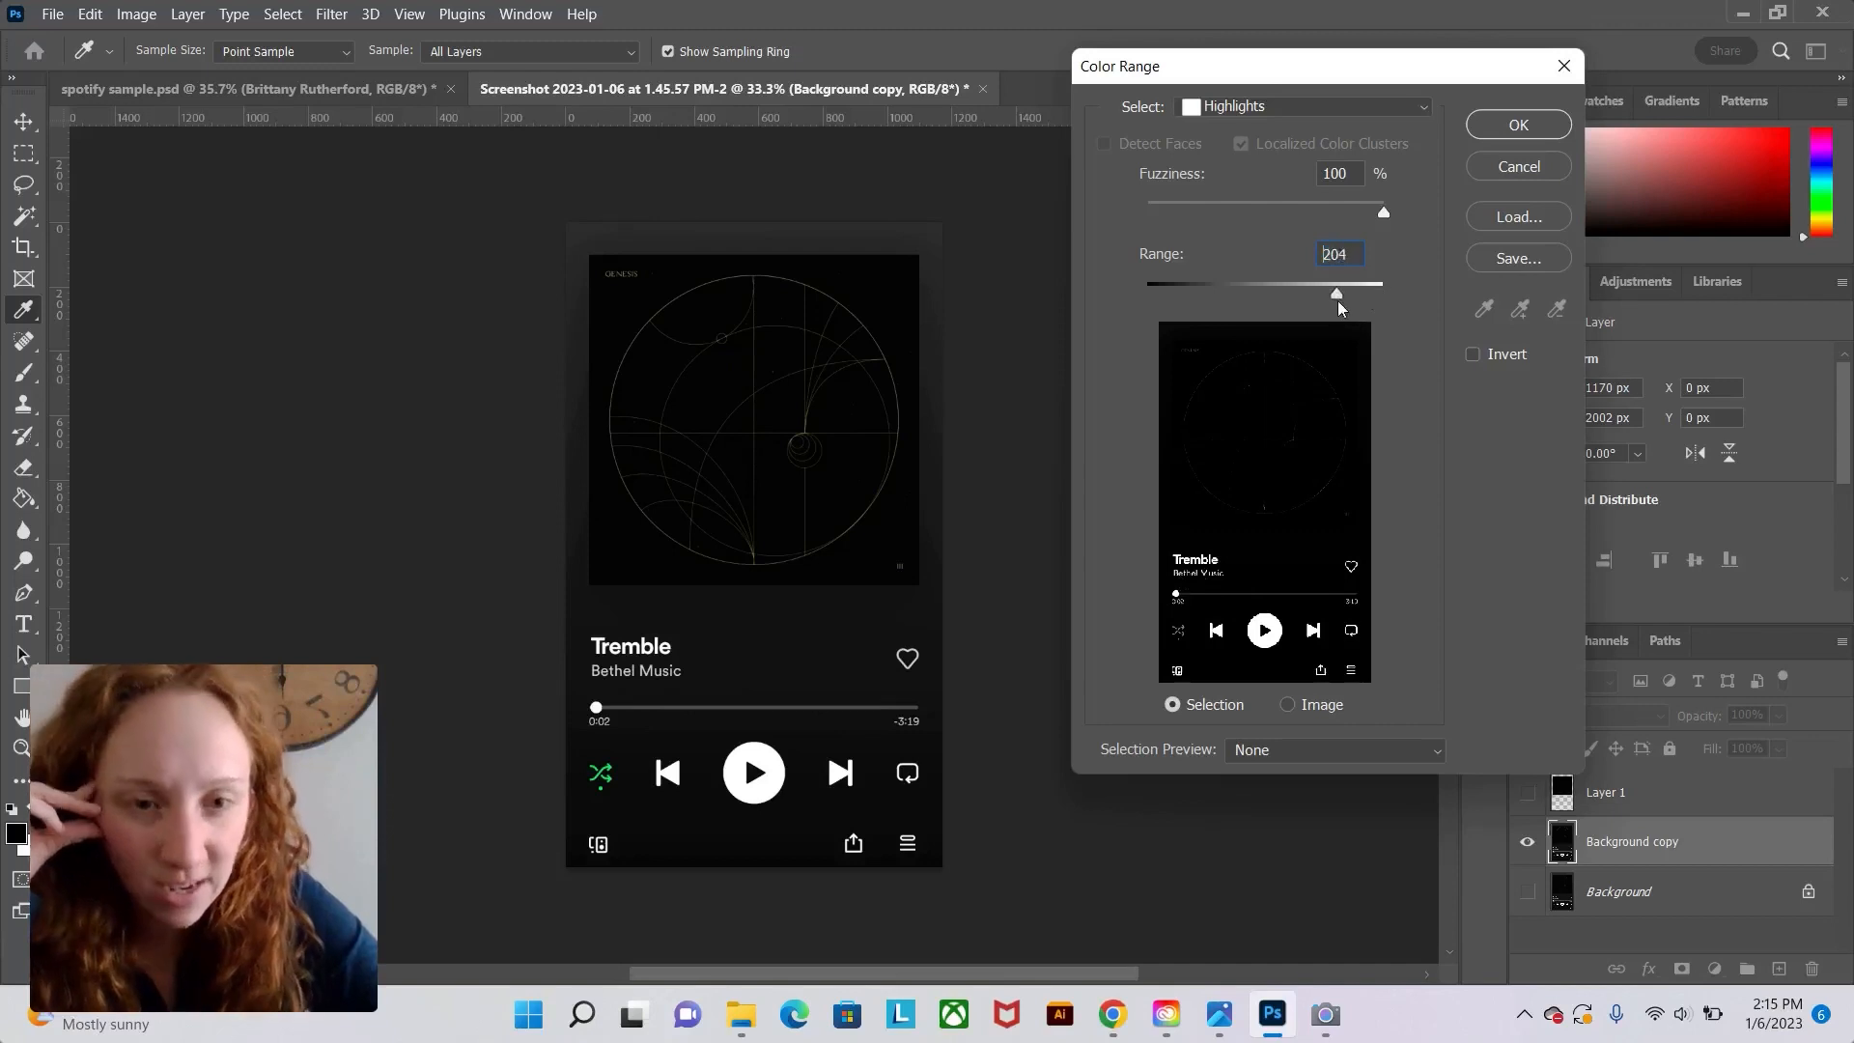
drag(1336, 299, 1336, 299)
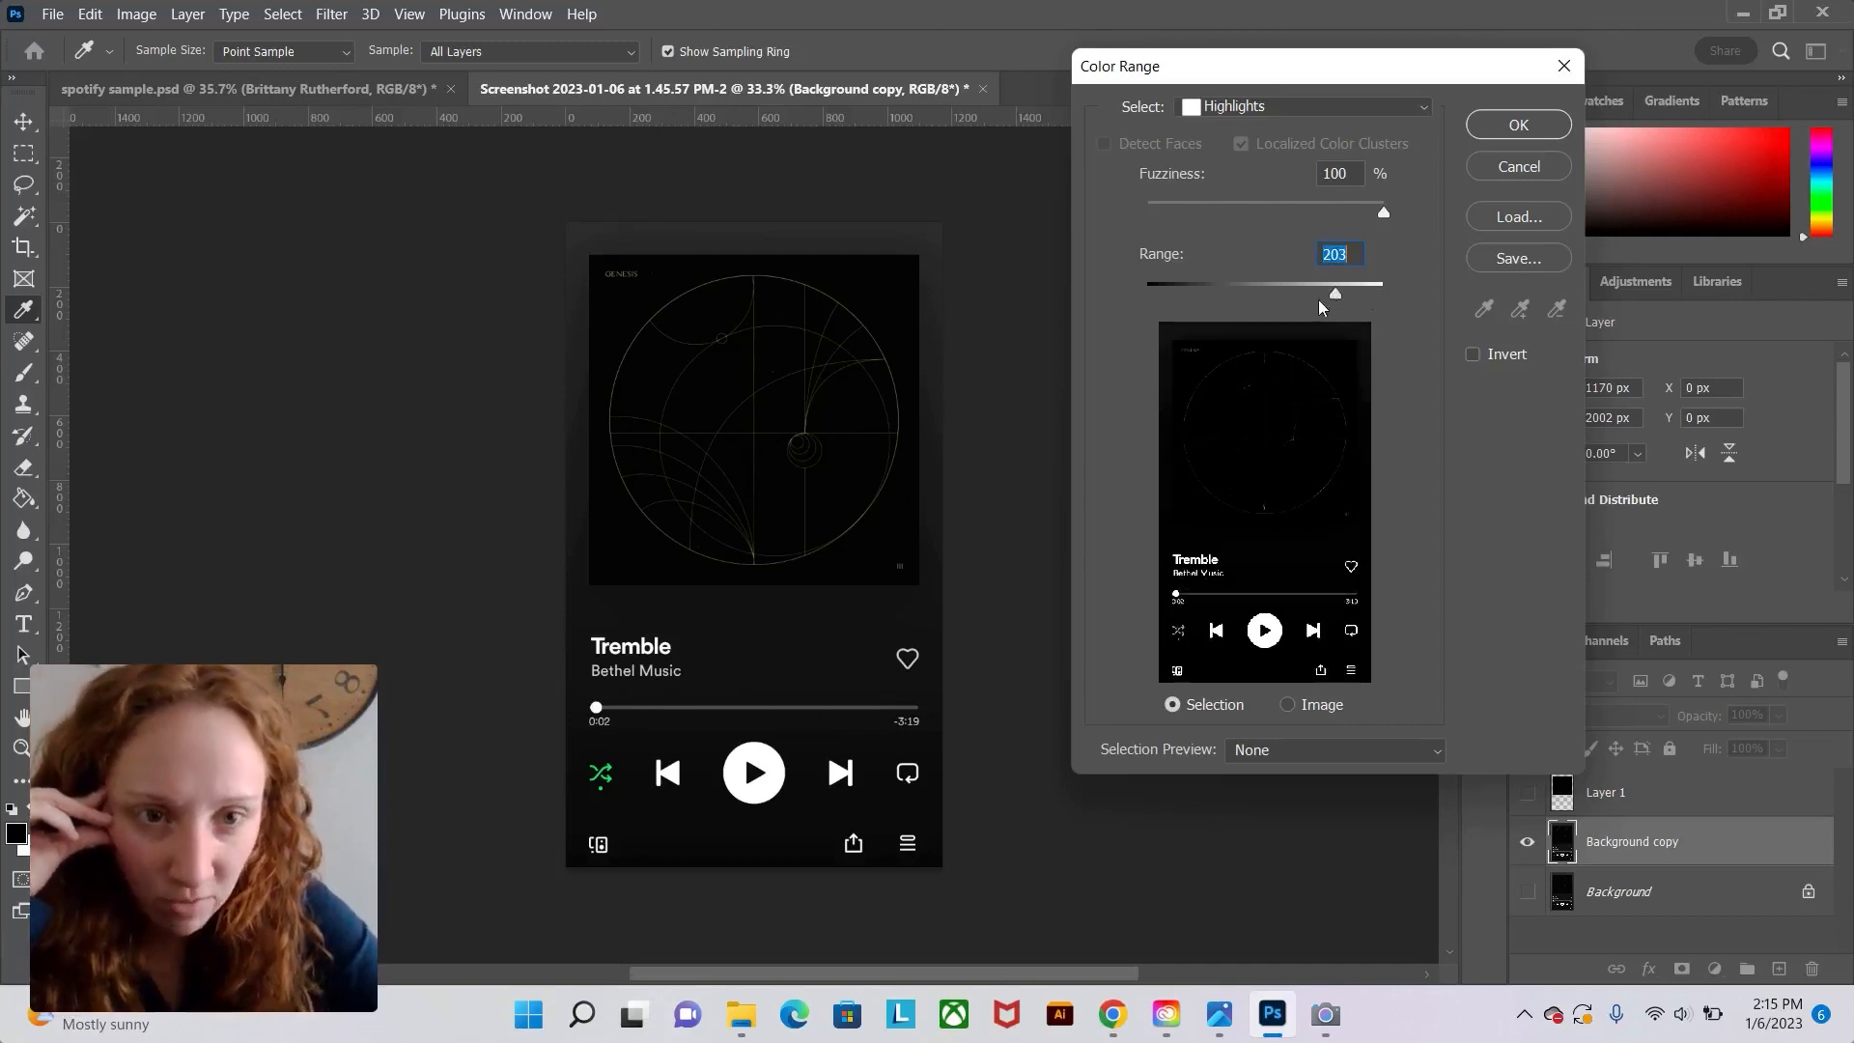
click(1515, 129)
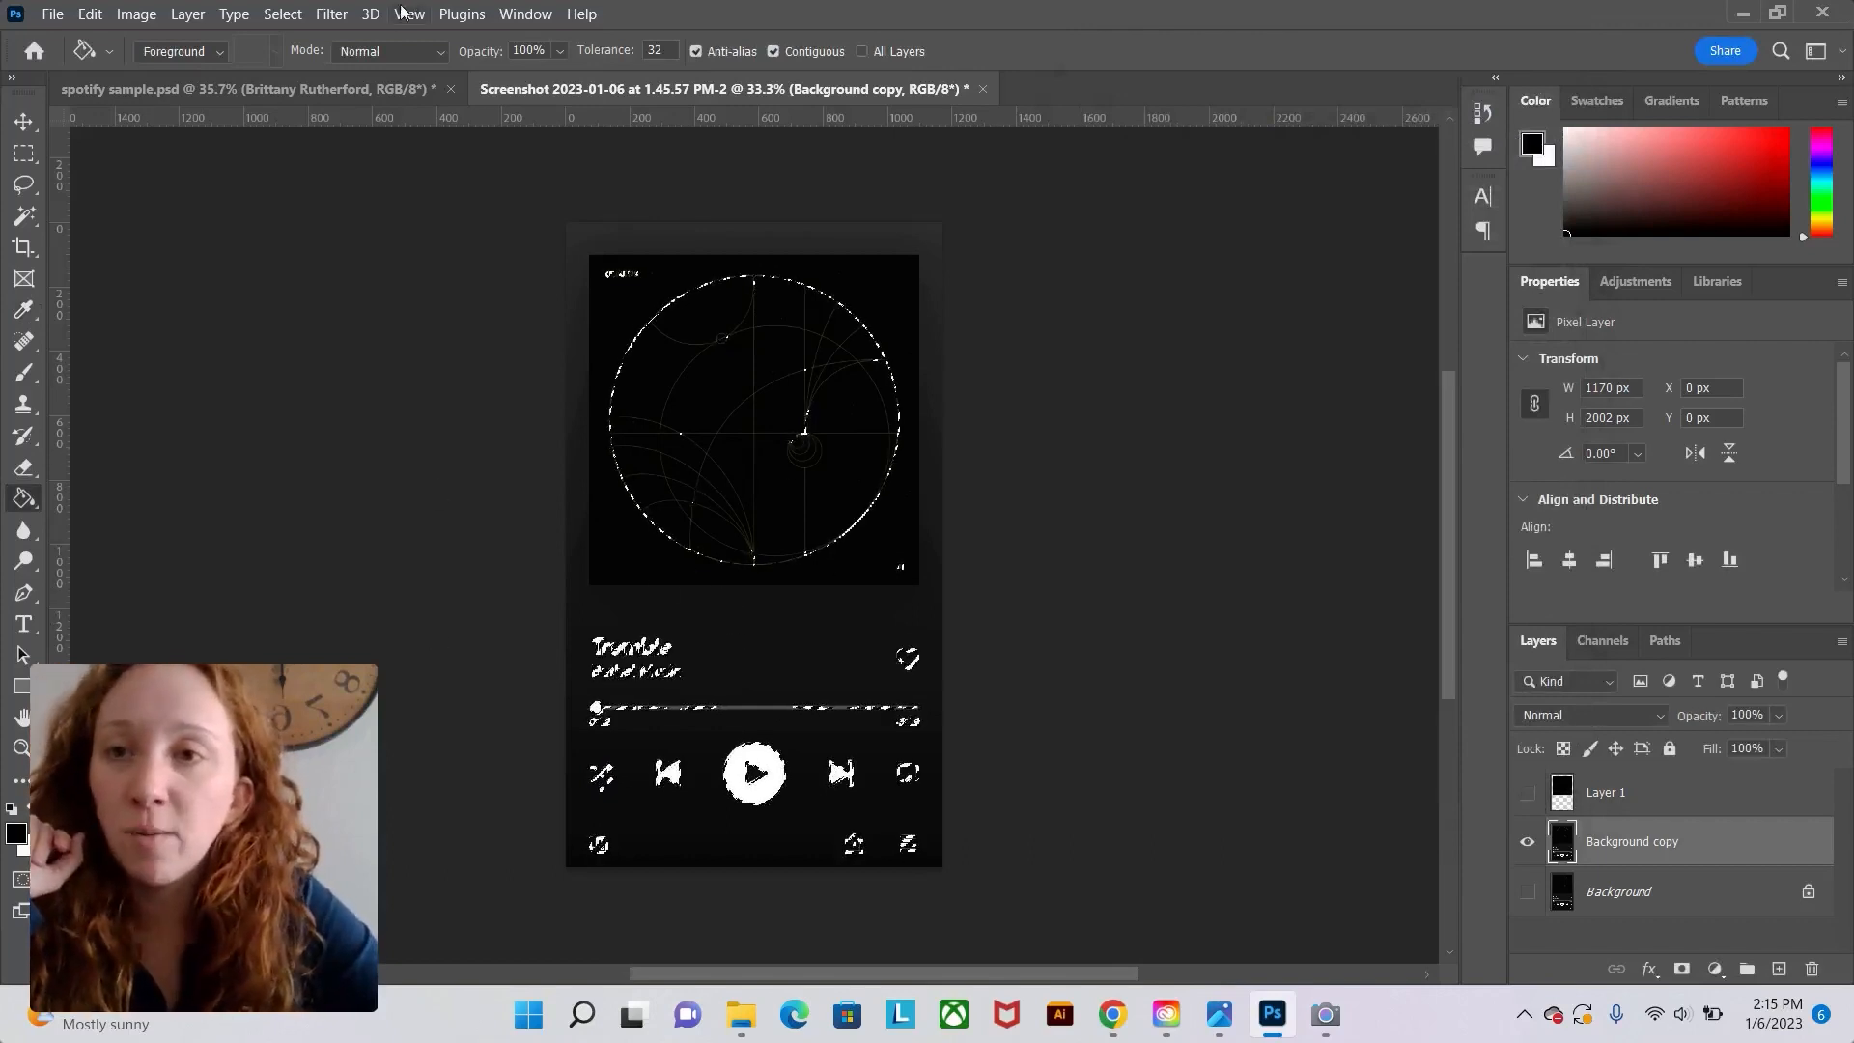
Invert the selection and switch to the Move tool.
click(283, 14)
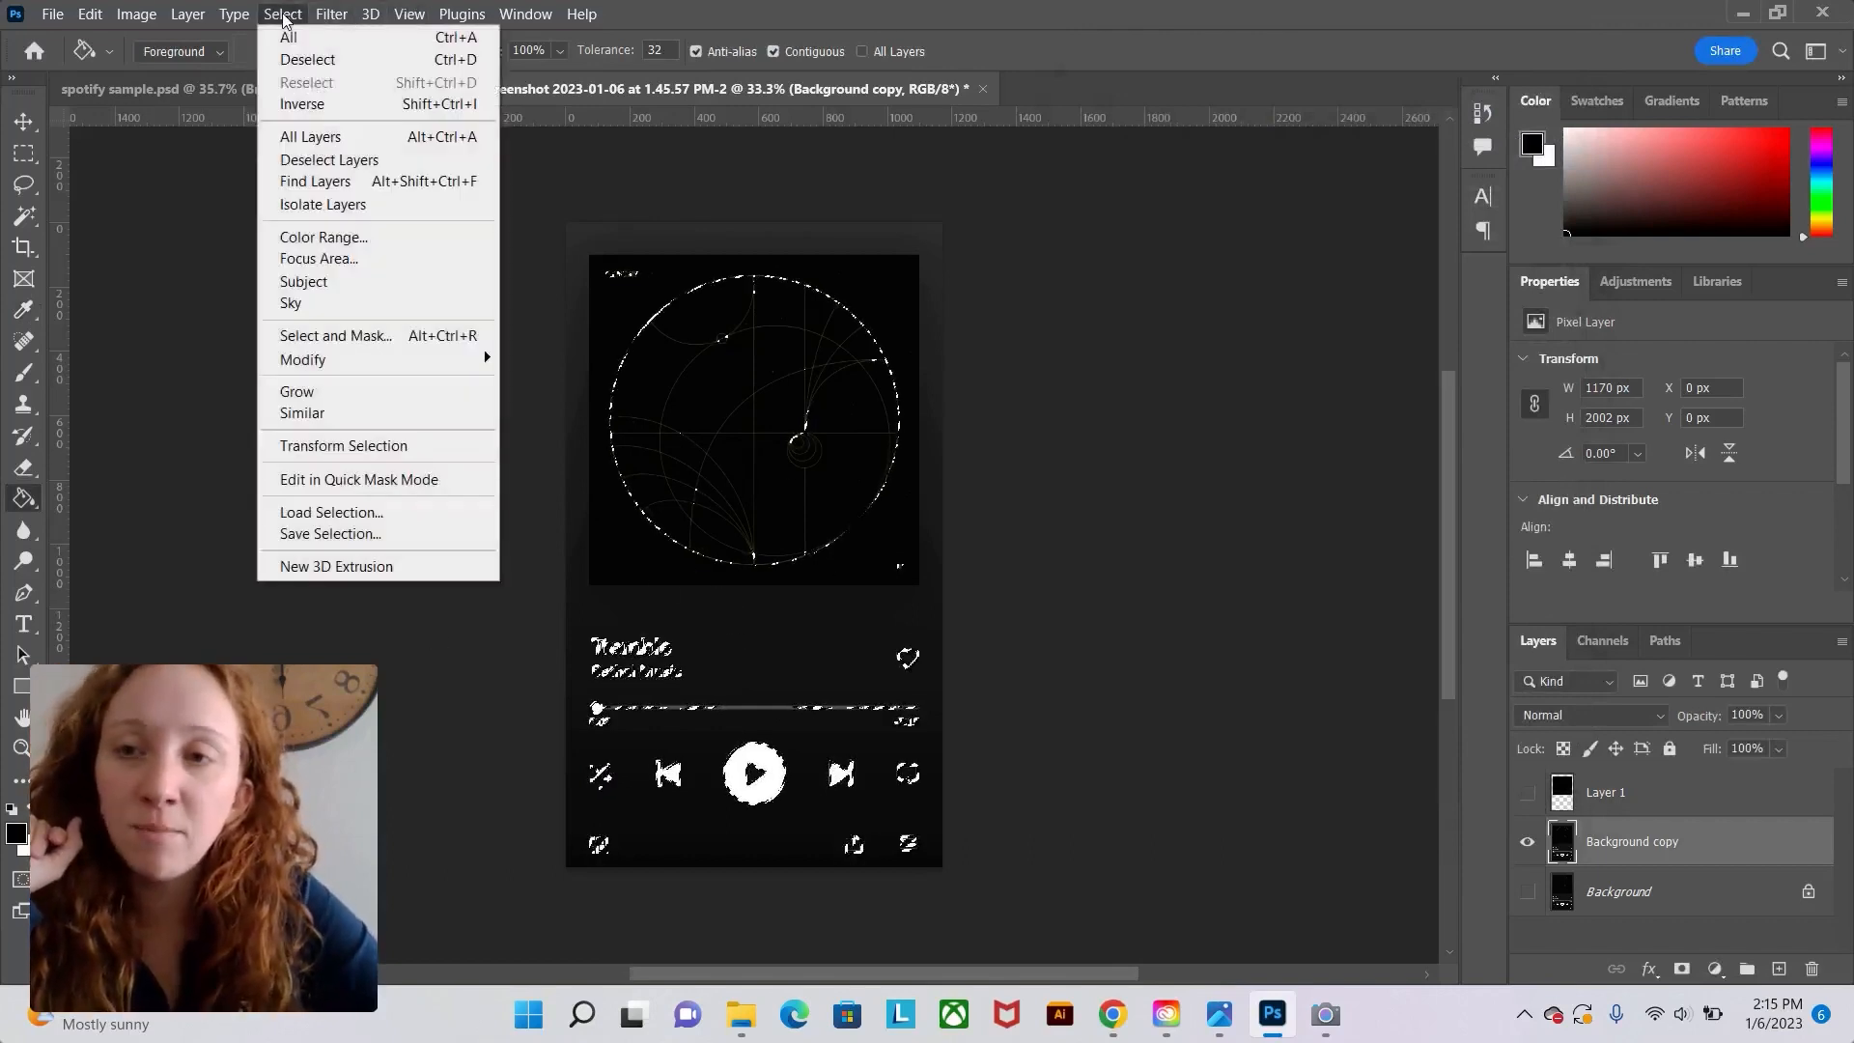
click(321, 105)
key(v)
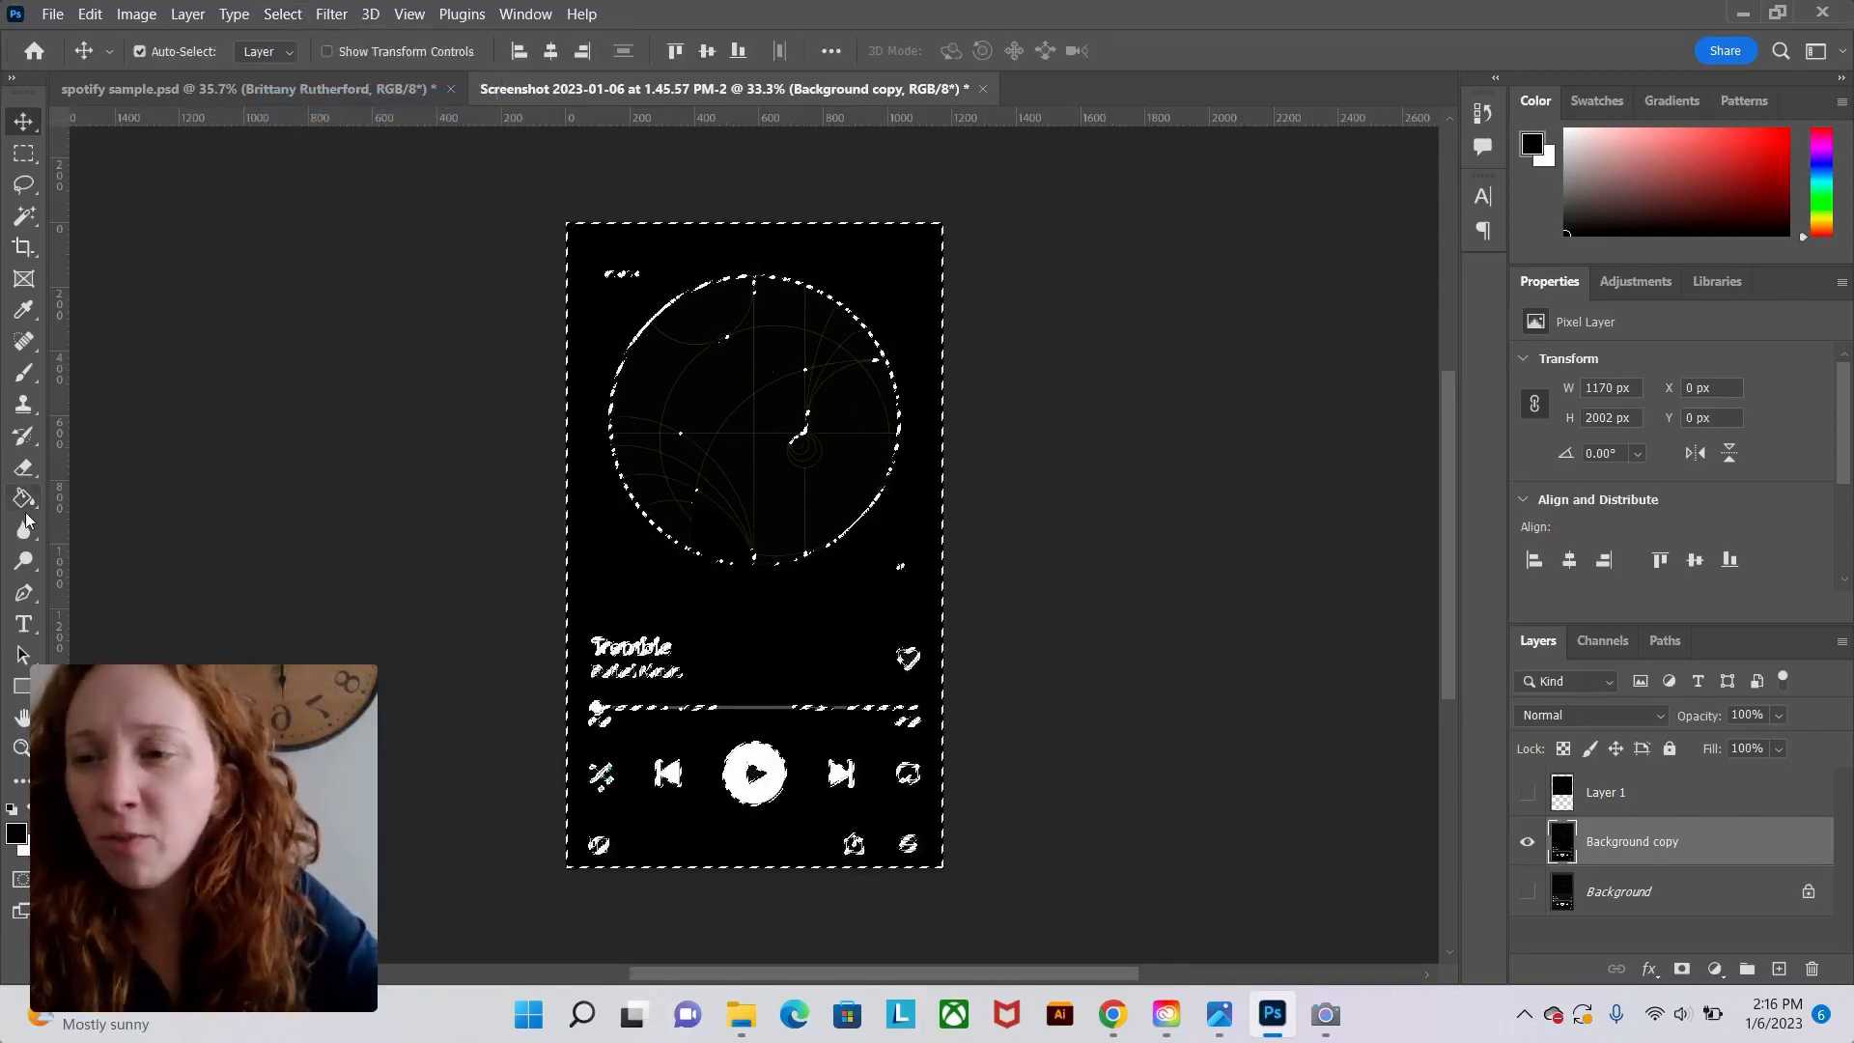
click(88, 16)
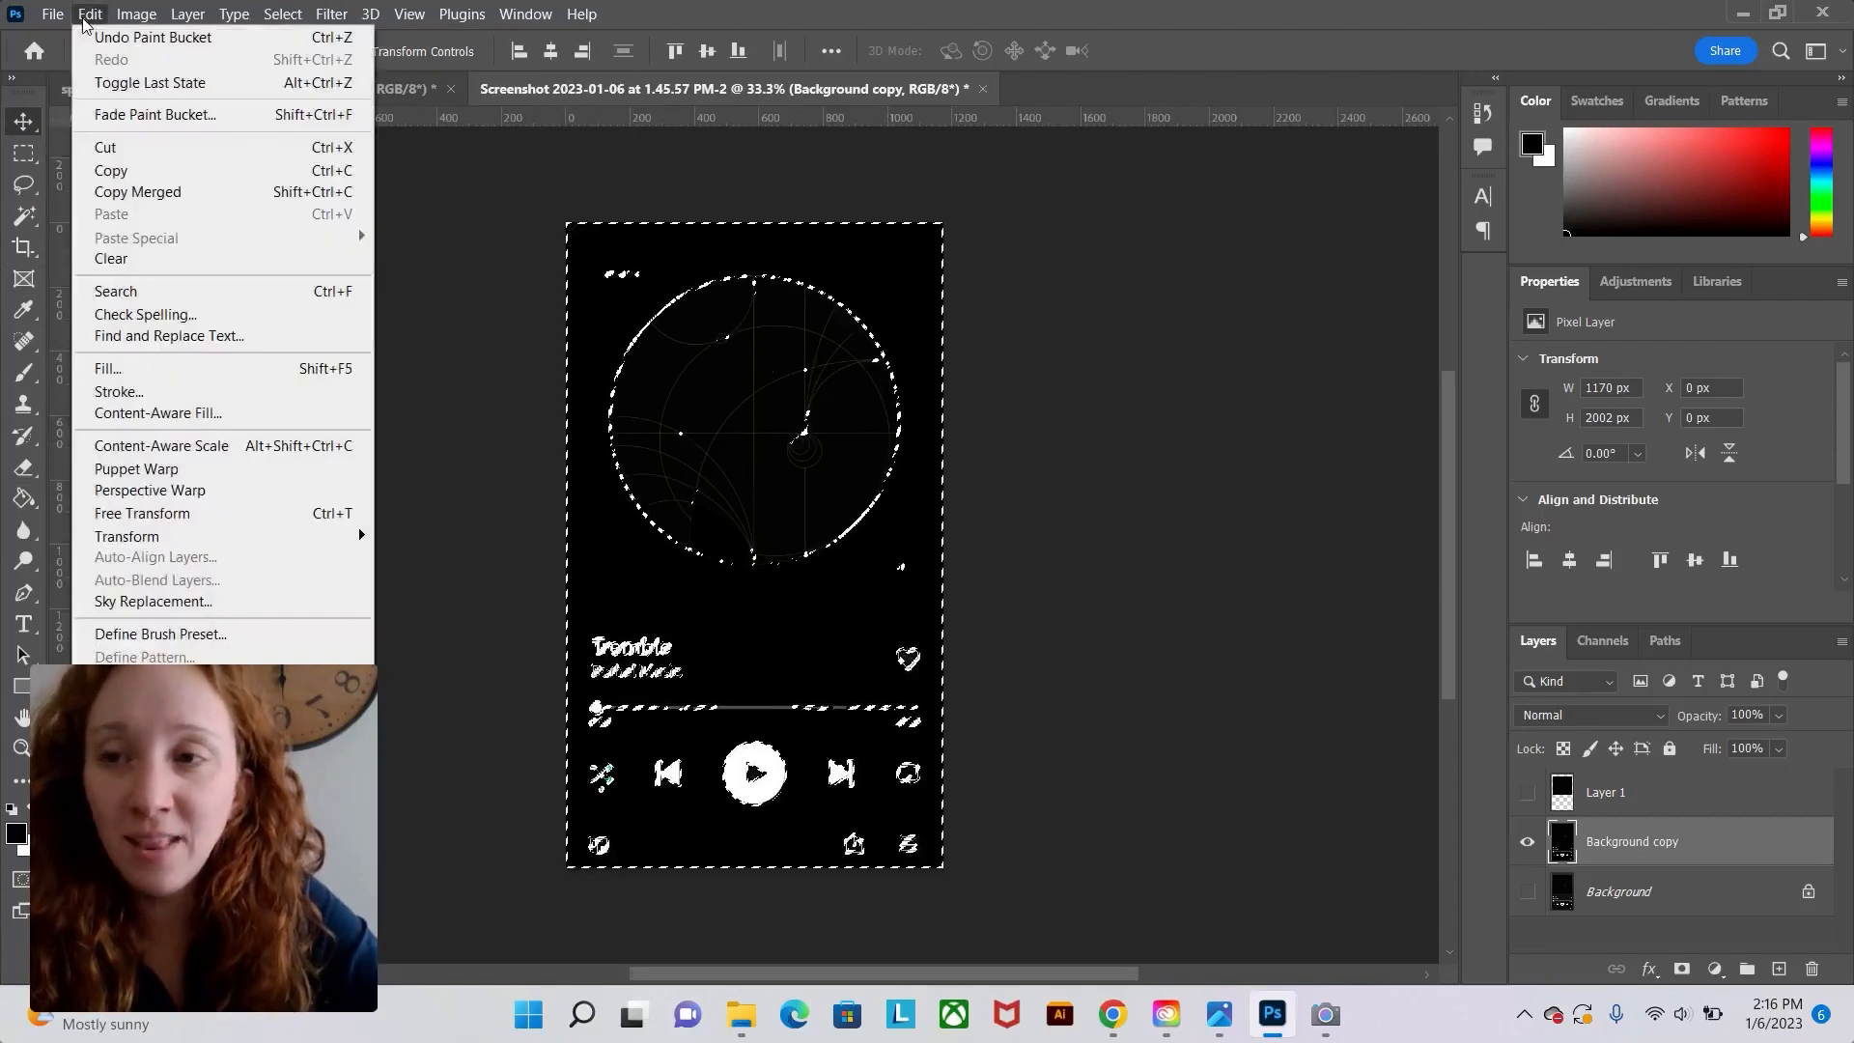
click(147, 391)
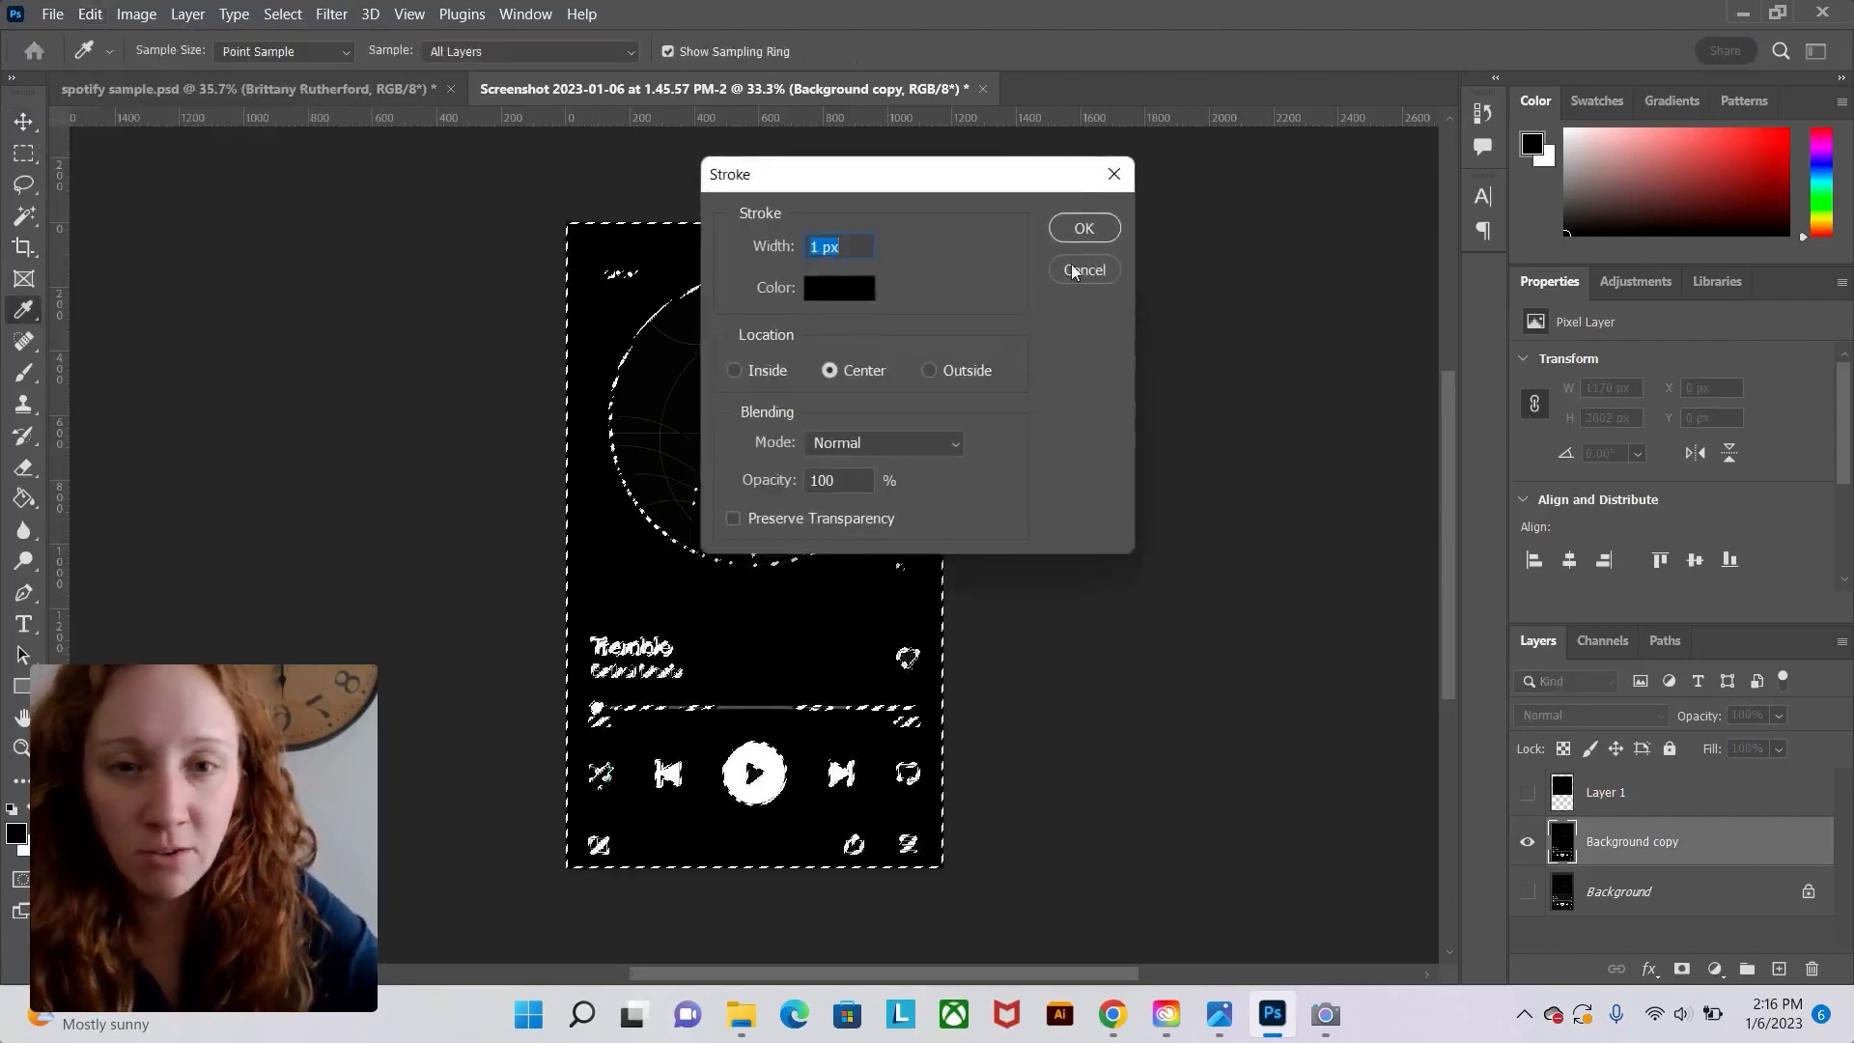
click(1082, 270)
Fill the inverted selection with black on the Background copy, then deselect.
key(v)
click(90, 13)
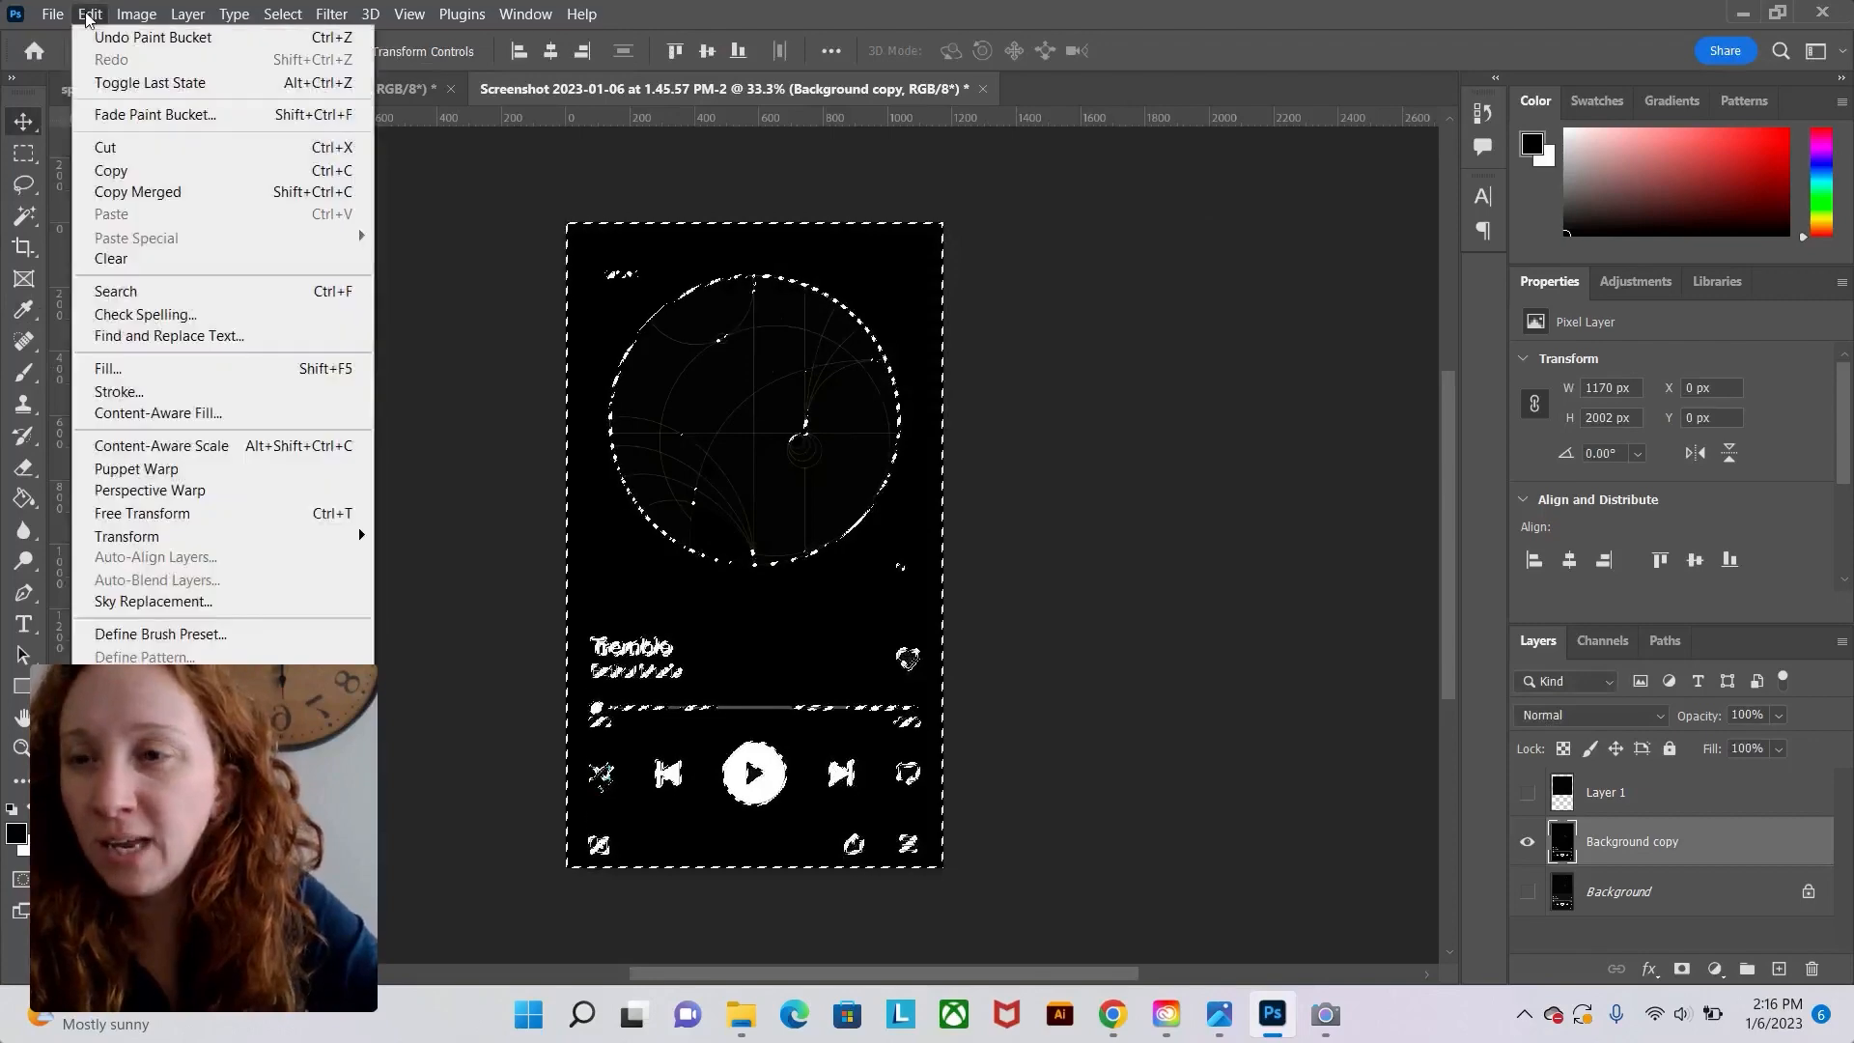
click(190, 370)
drag(925, 205, 1368, 201)
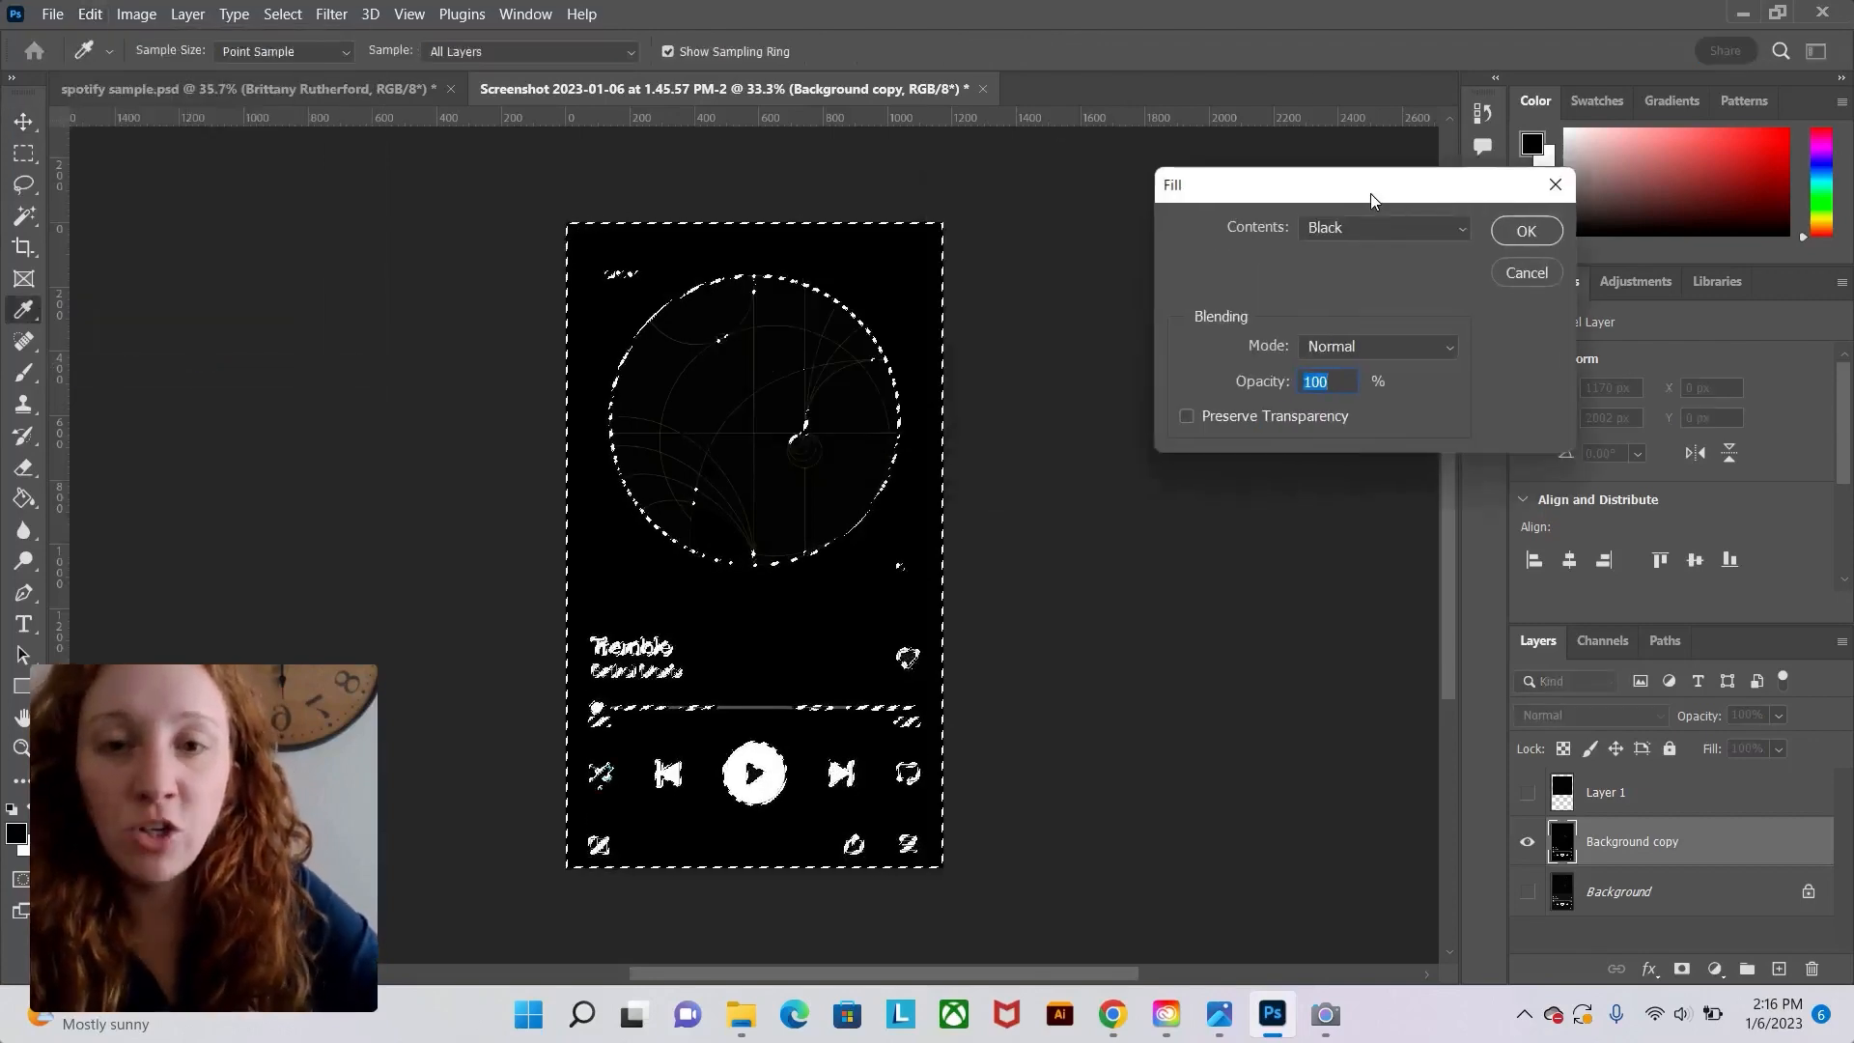
click(1368, 226)
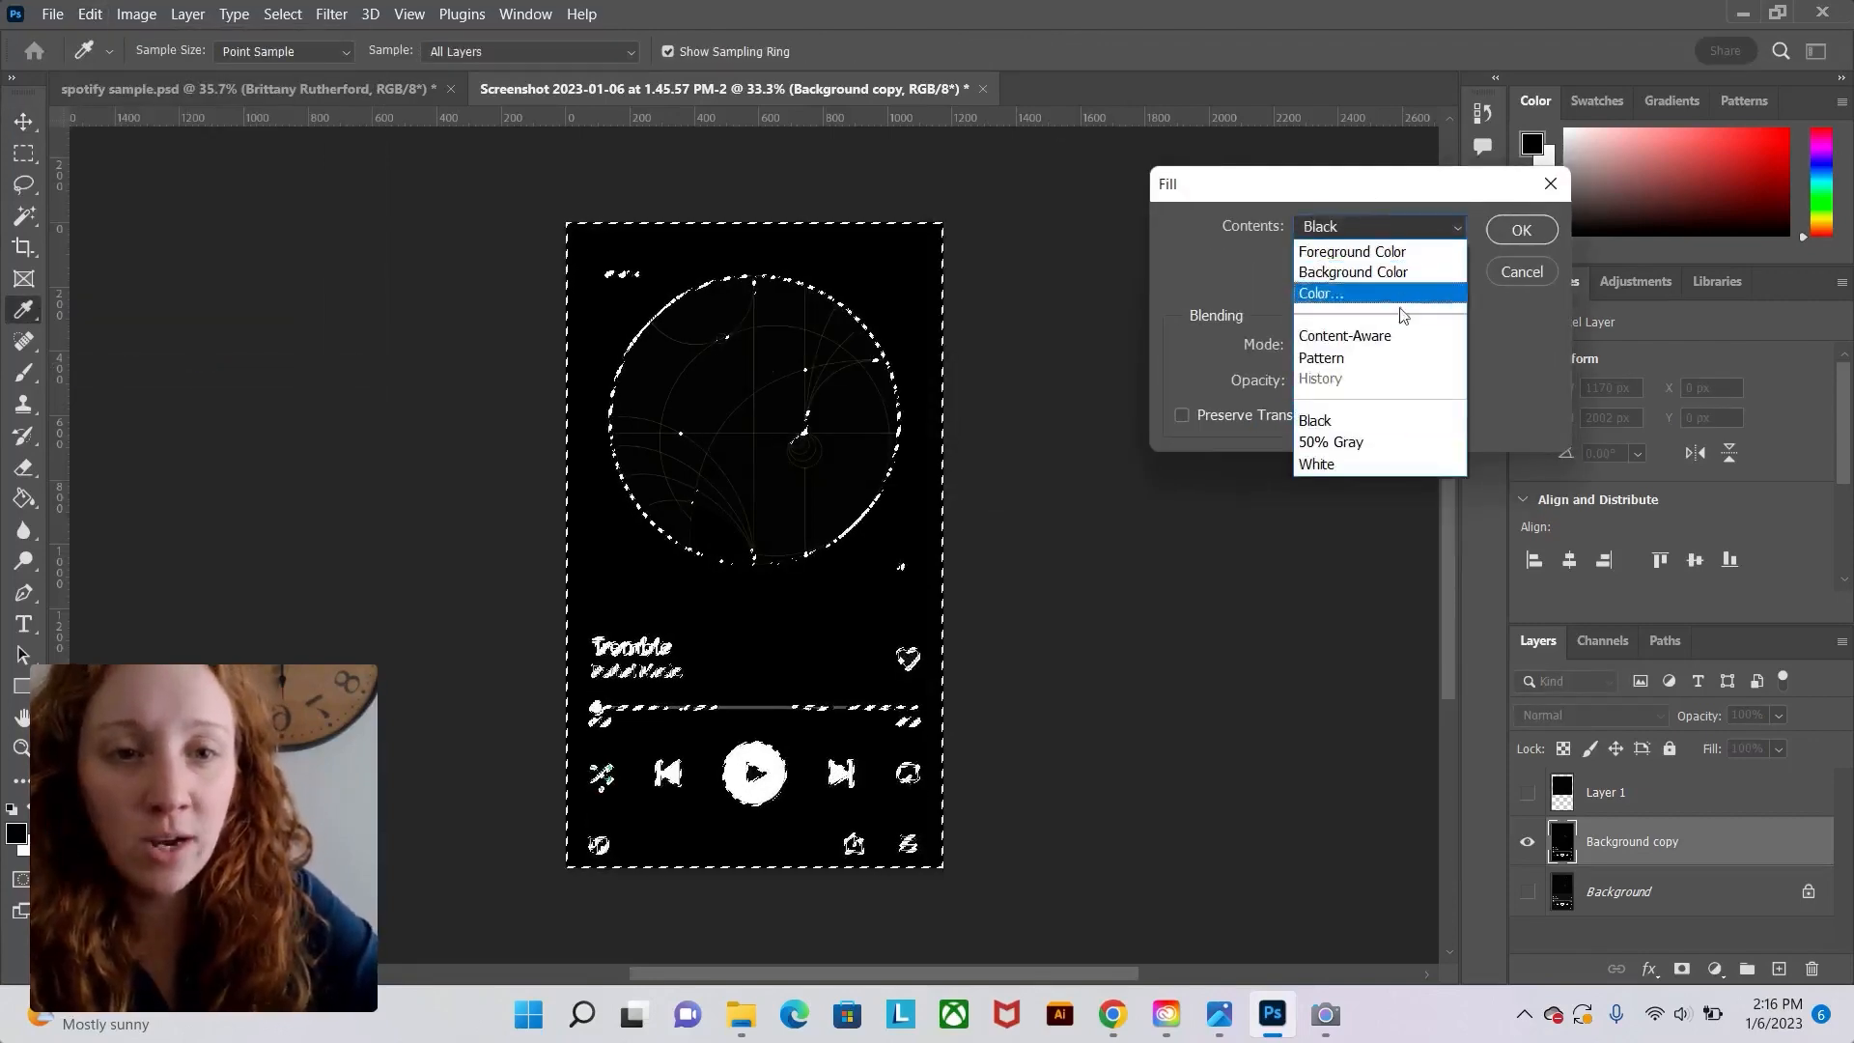
click(1381, 335)
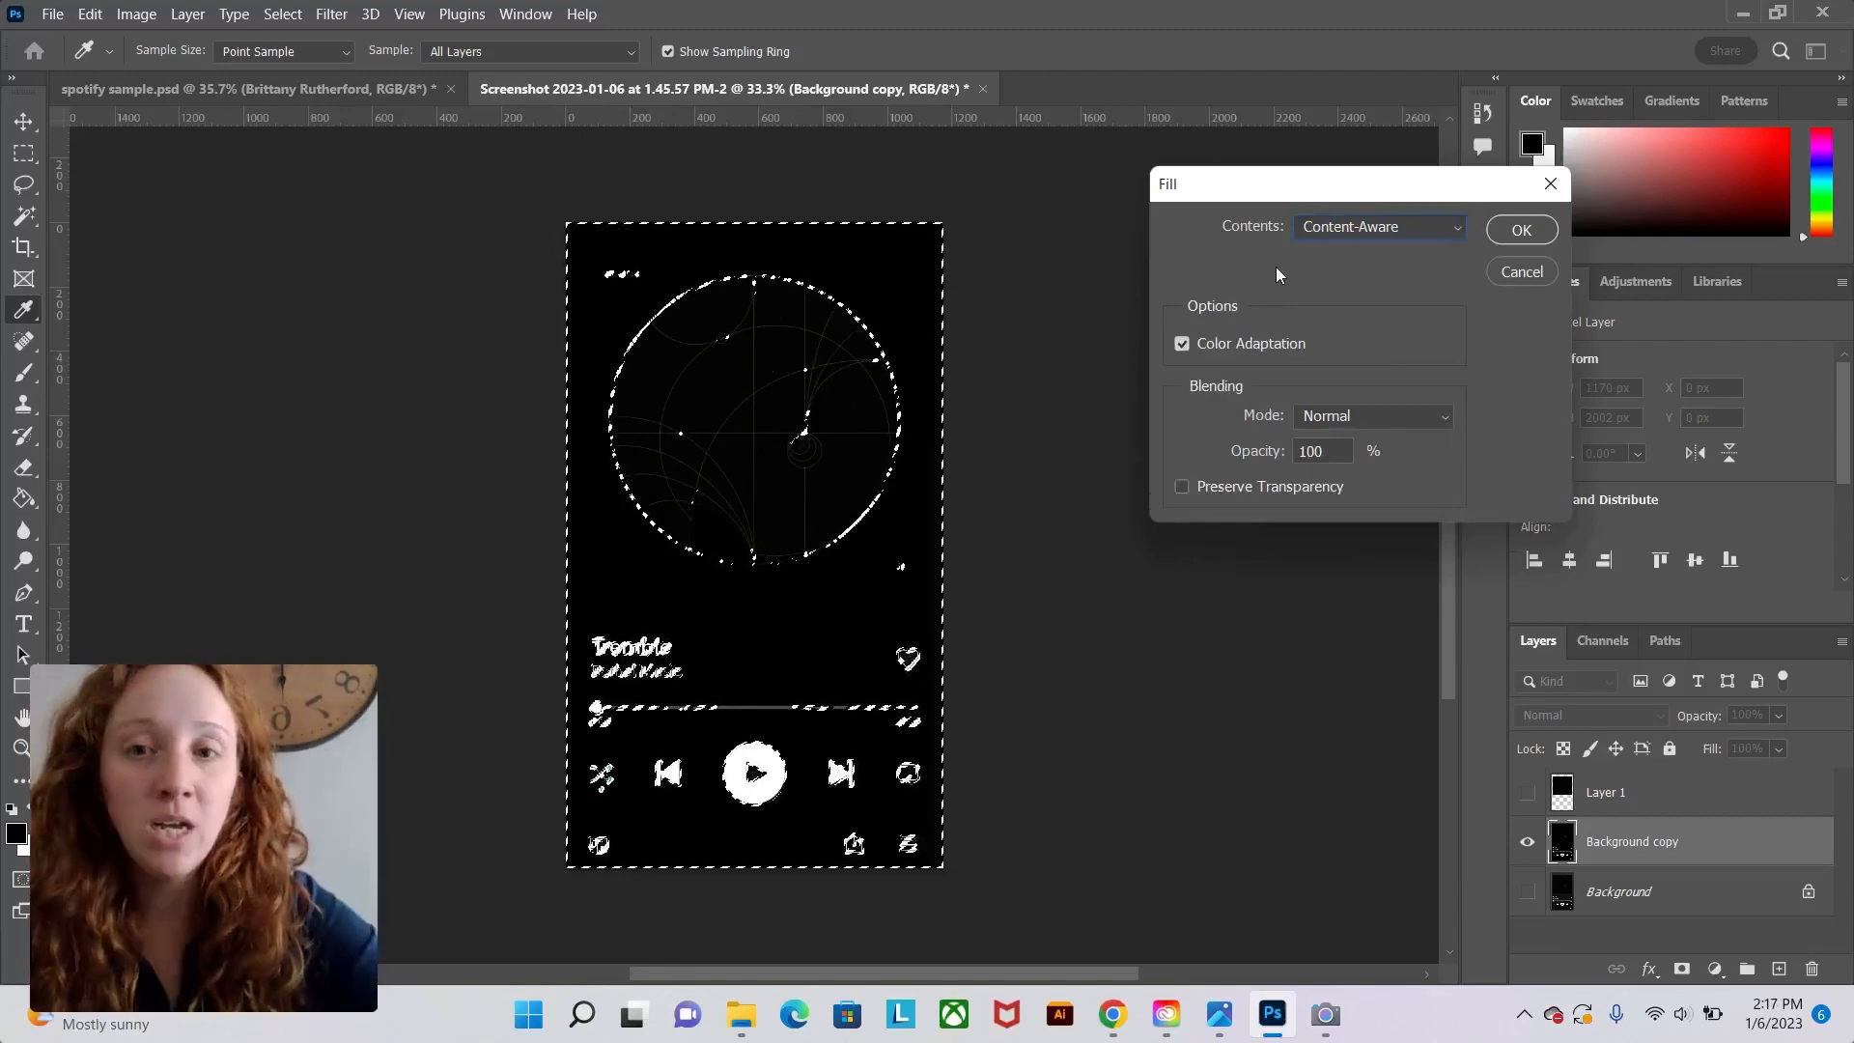
click(1325, 226)
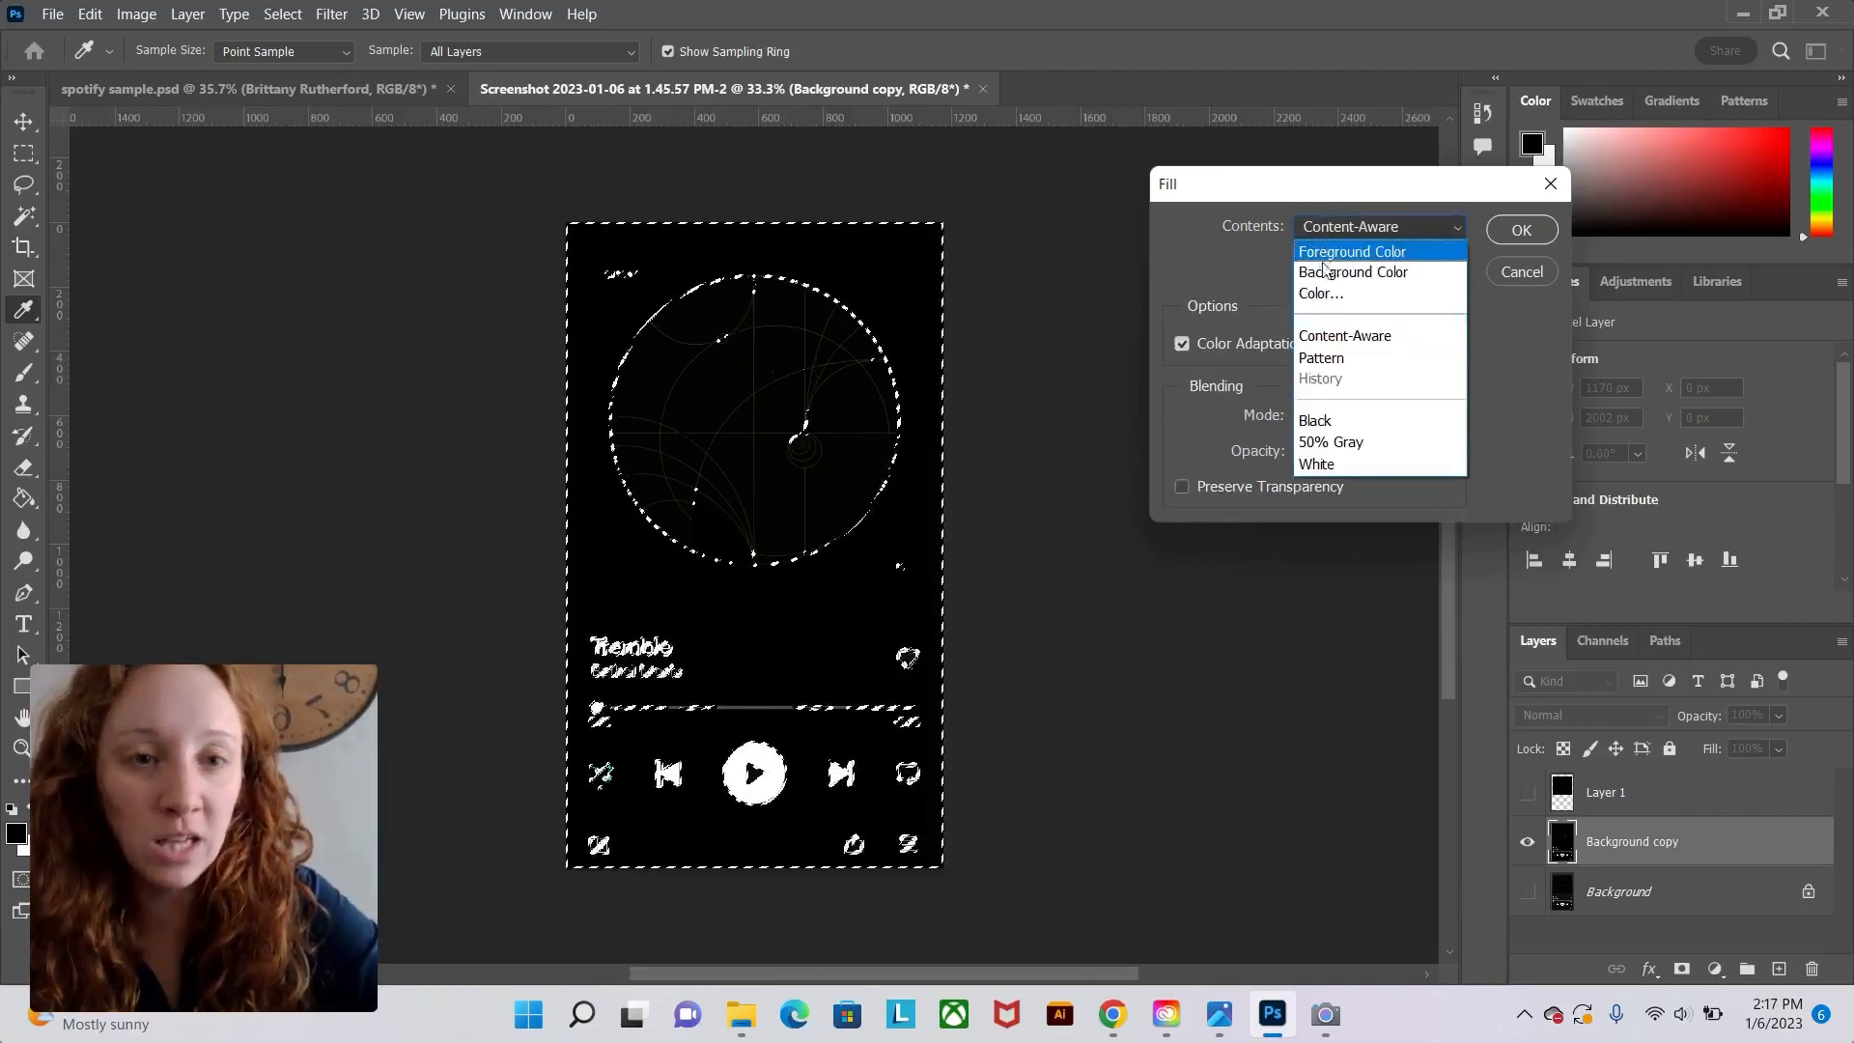
click(1330, 418)
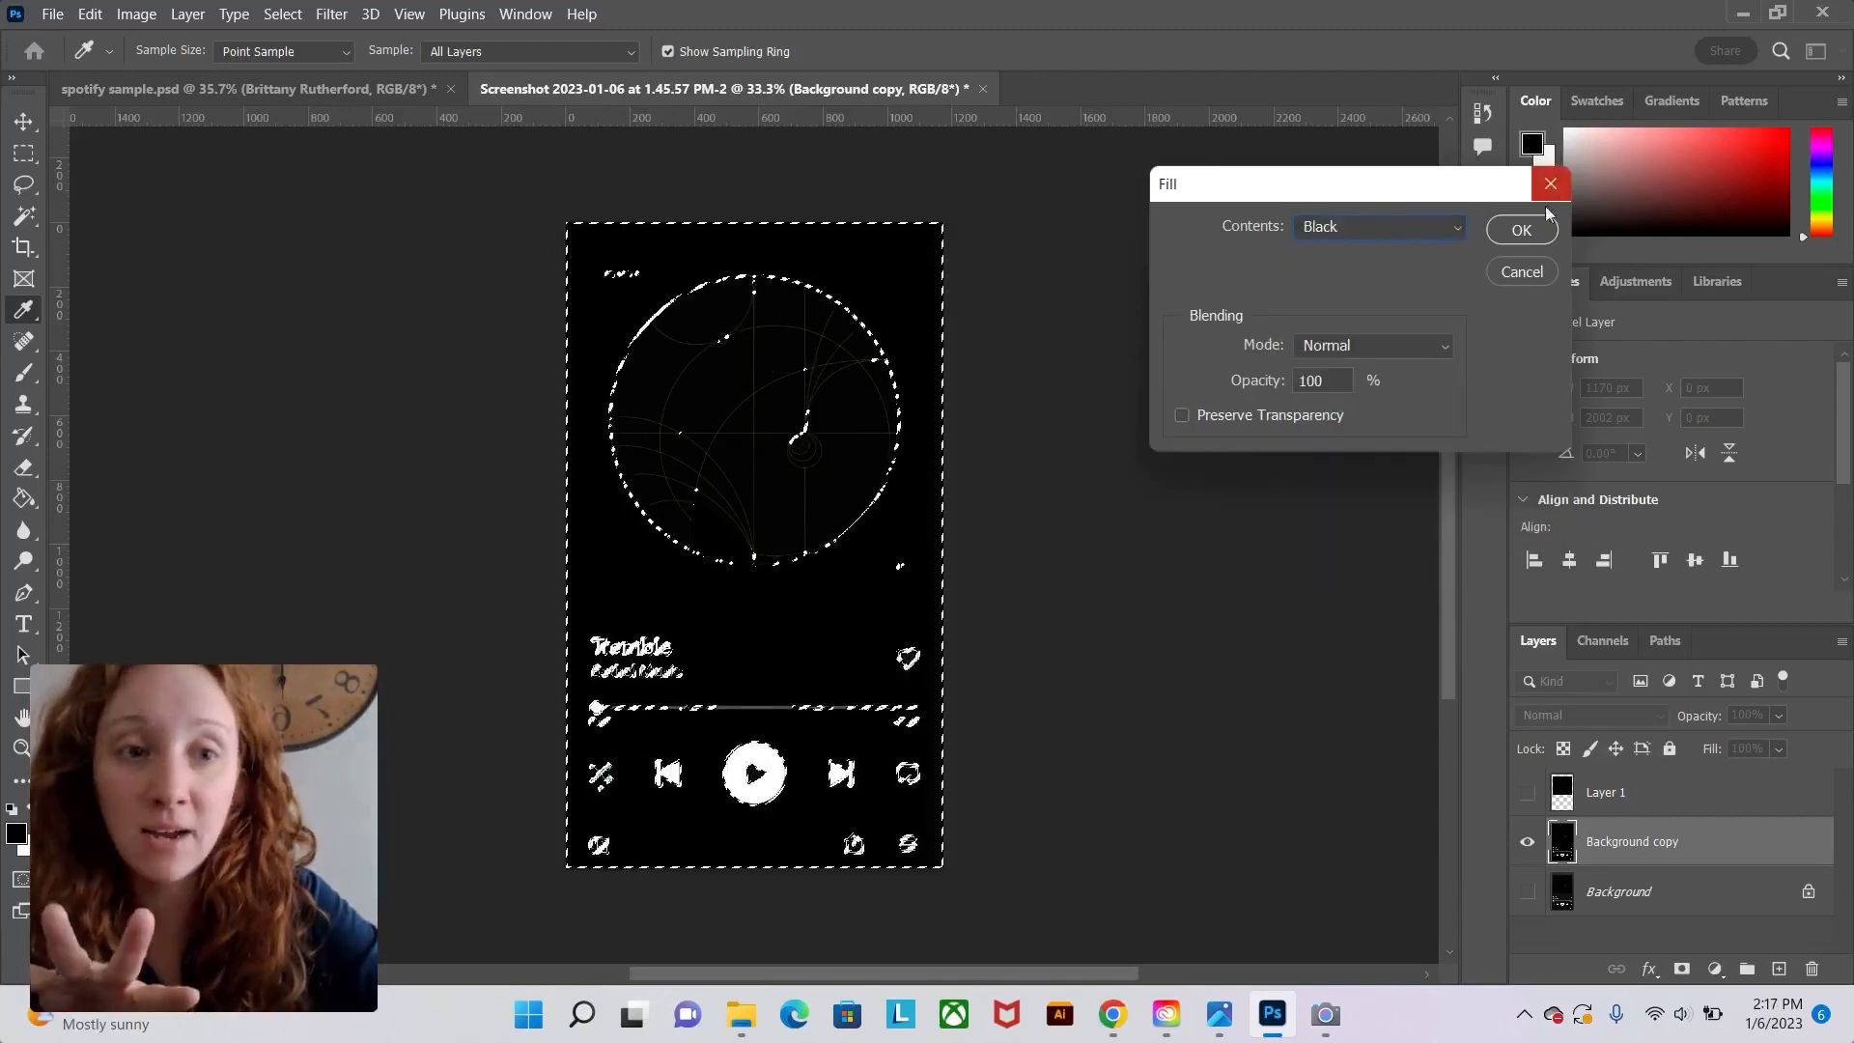
click(1522, 240)
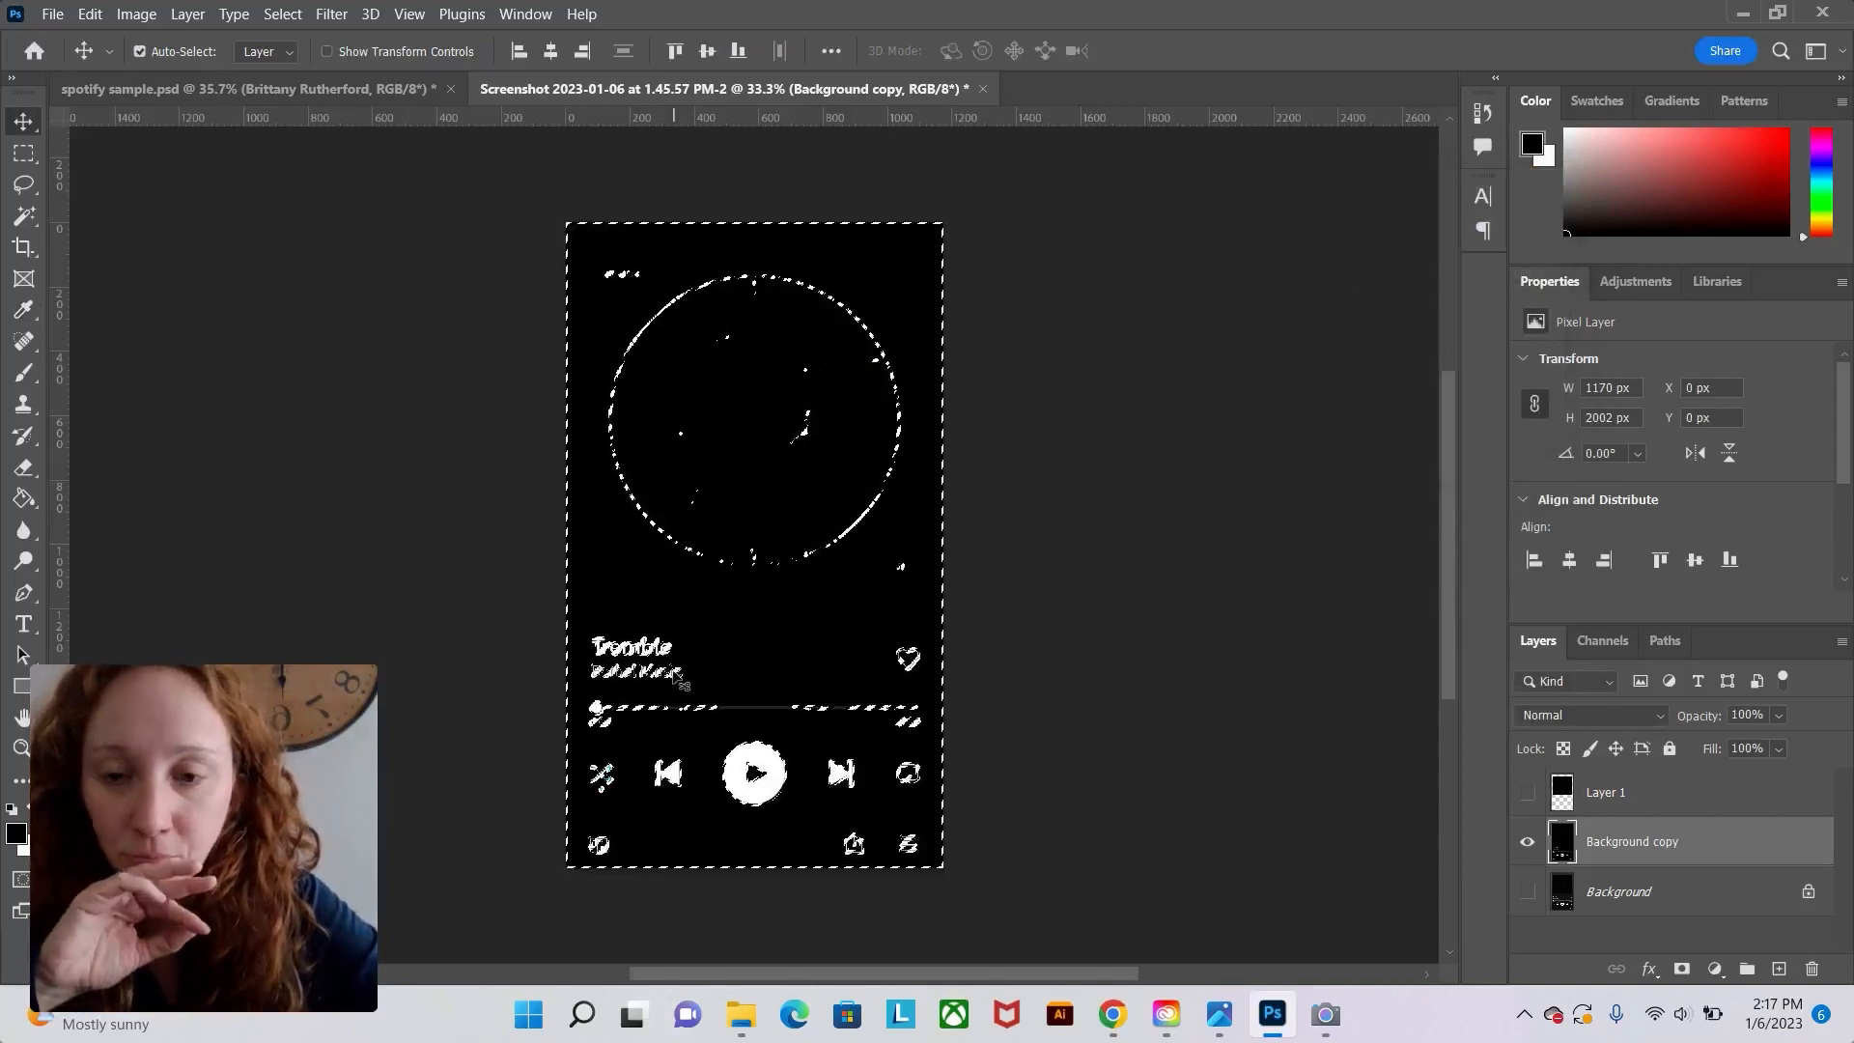
key(ctrl+d)
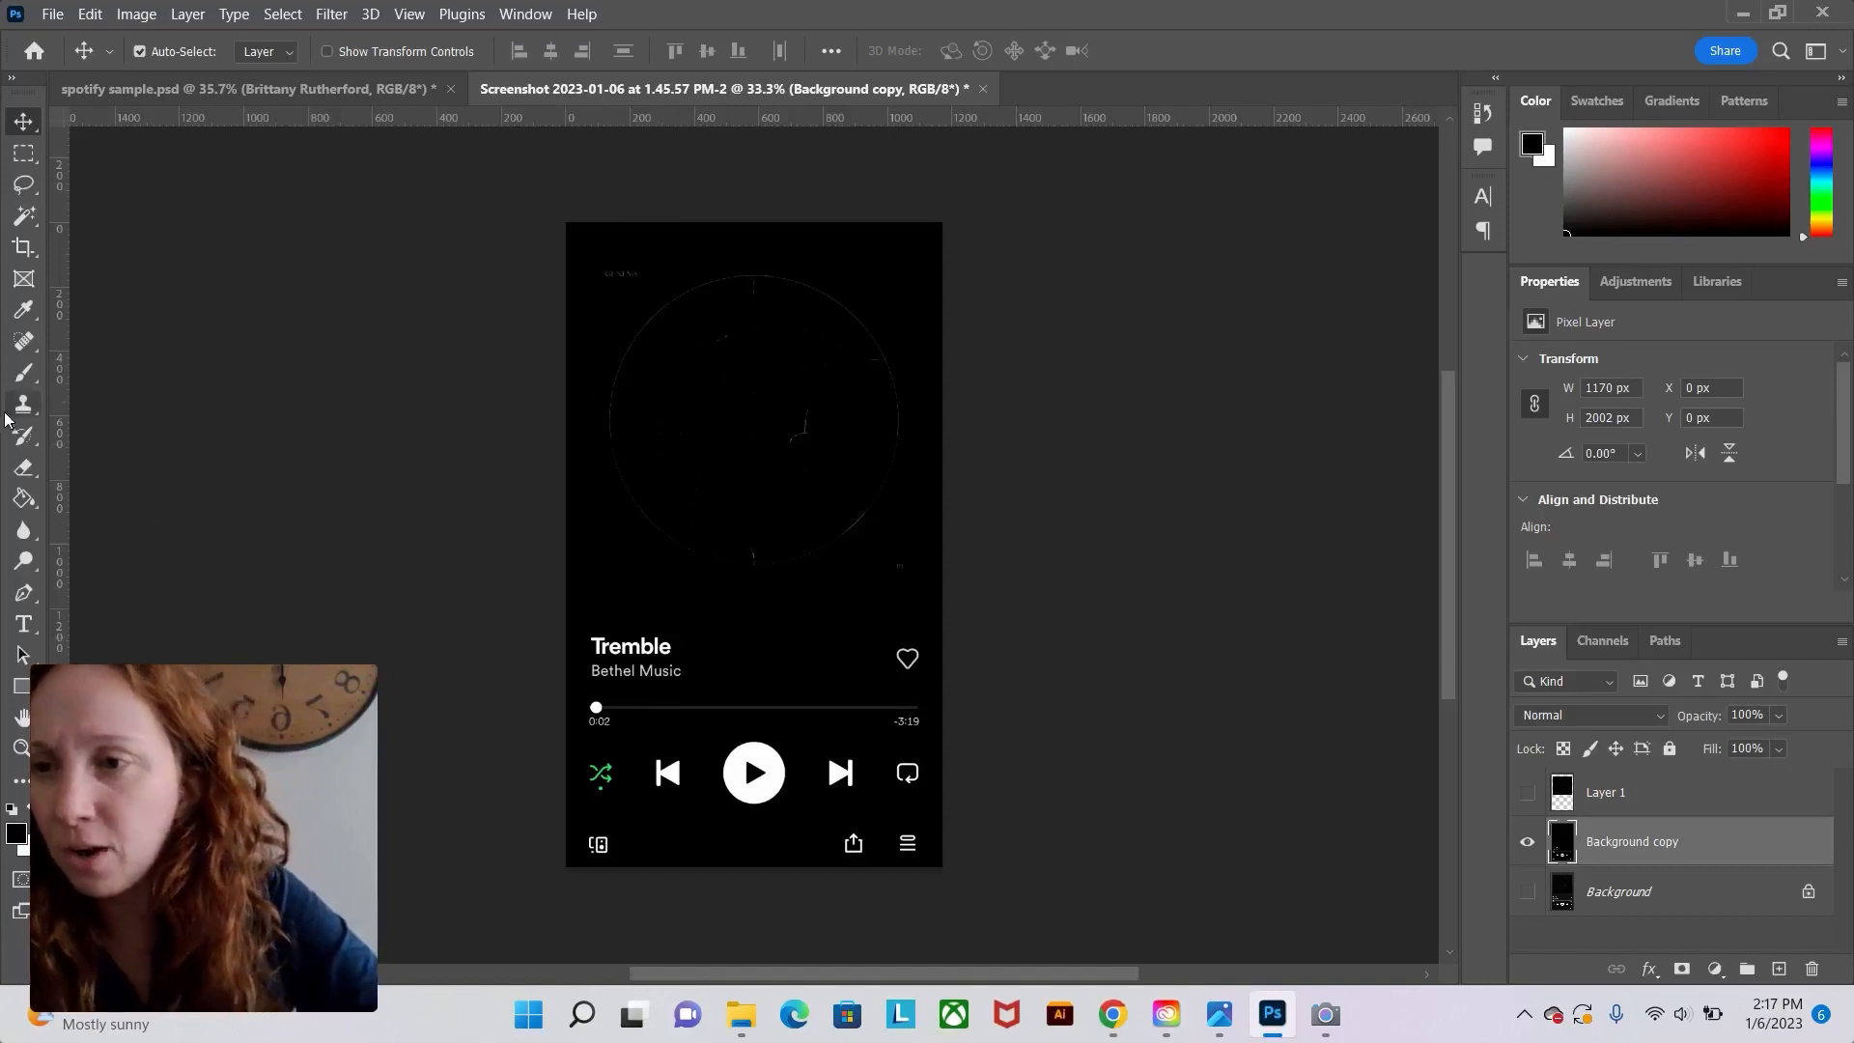
Paint over the remaining album-art lines with the Brush tool in black.
click(24, 372)
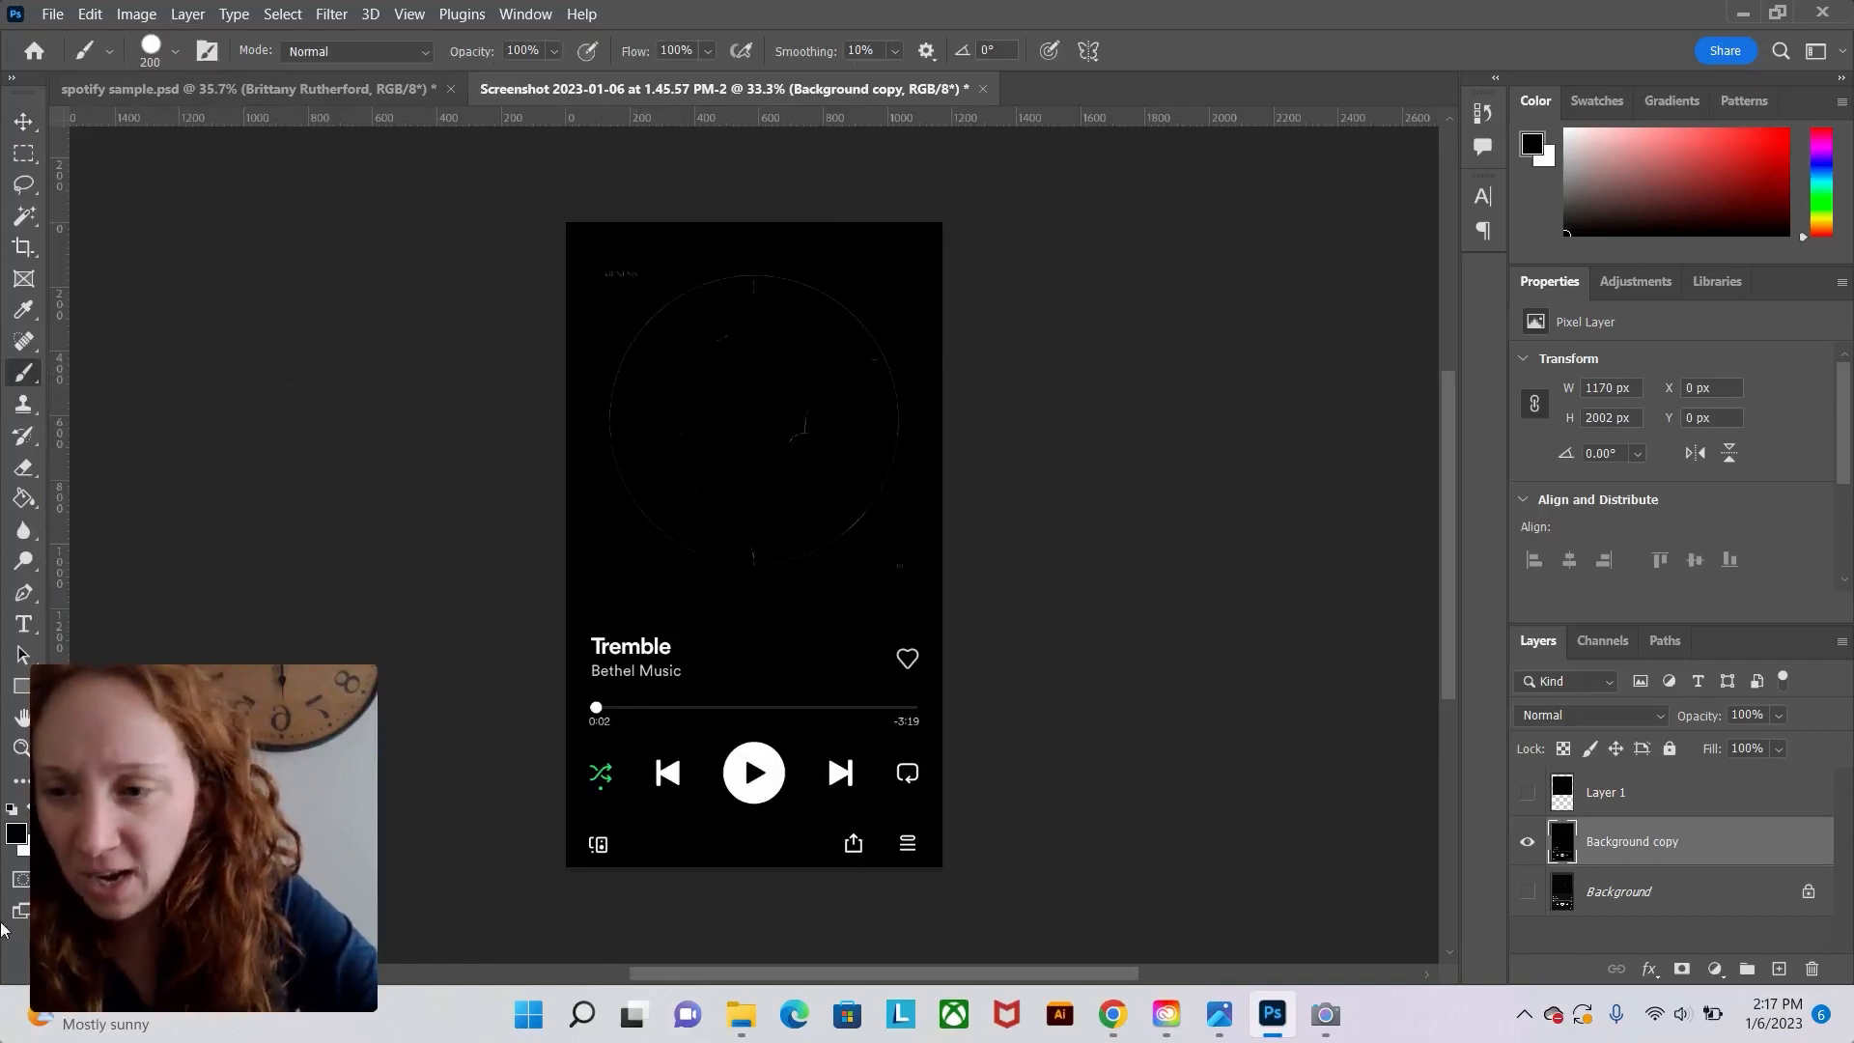
mouse_move(834, 305)
mouse_down()
mouse_move(663, 293)
mouse_move(610, 485)
mouse_move(735, 533)
mouse_move(837, 532)
mouse_move(804, 542)
mouse_move(866, 430)
mouse_move(847, 345)
mouse_move(896, 468)
mouse_move(783, 273)
mouse_move(636, 422)
mouse_move(655, 328)
mouse_move(725, 312)
mouse_up()
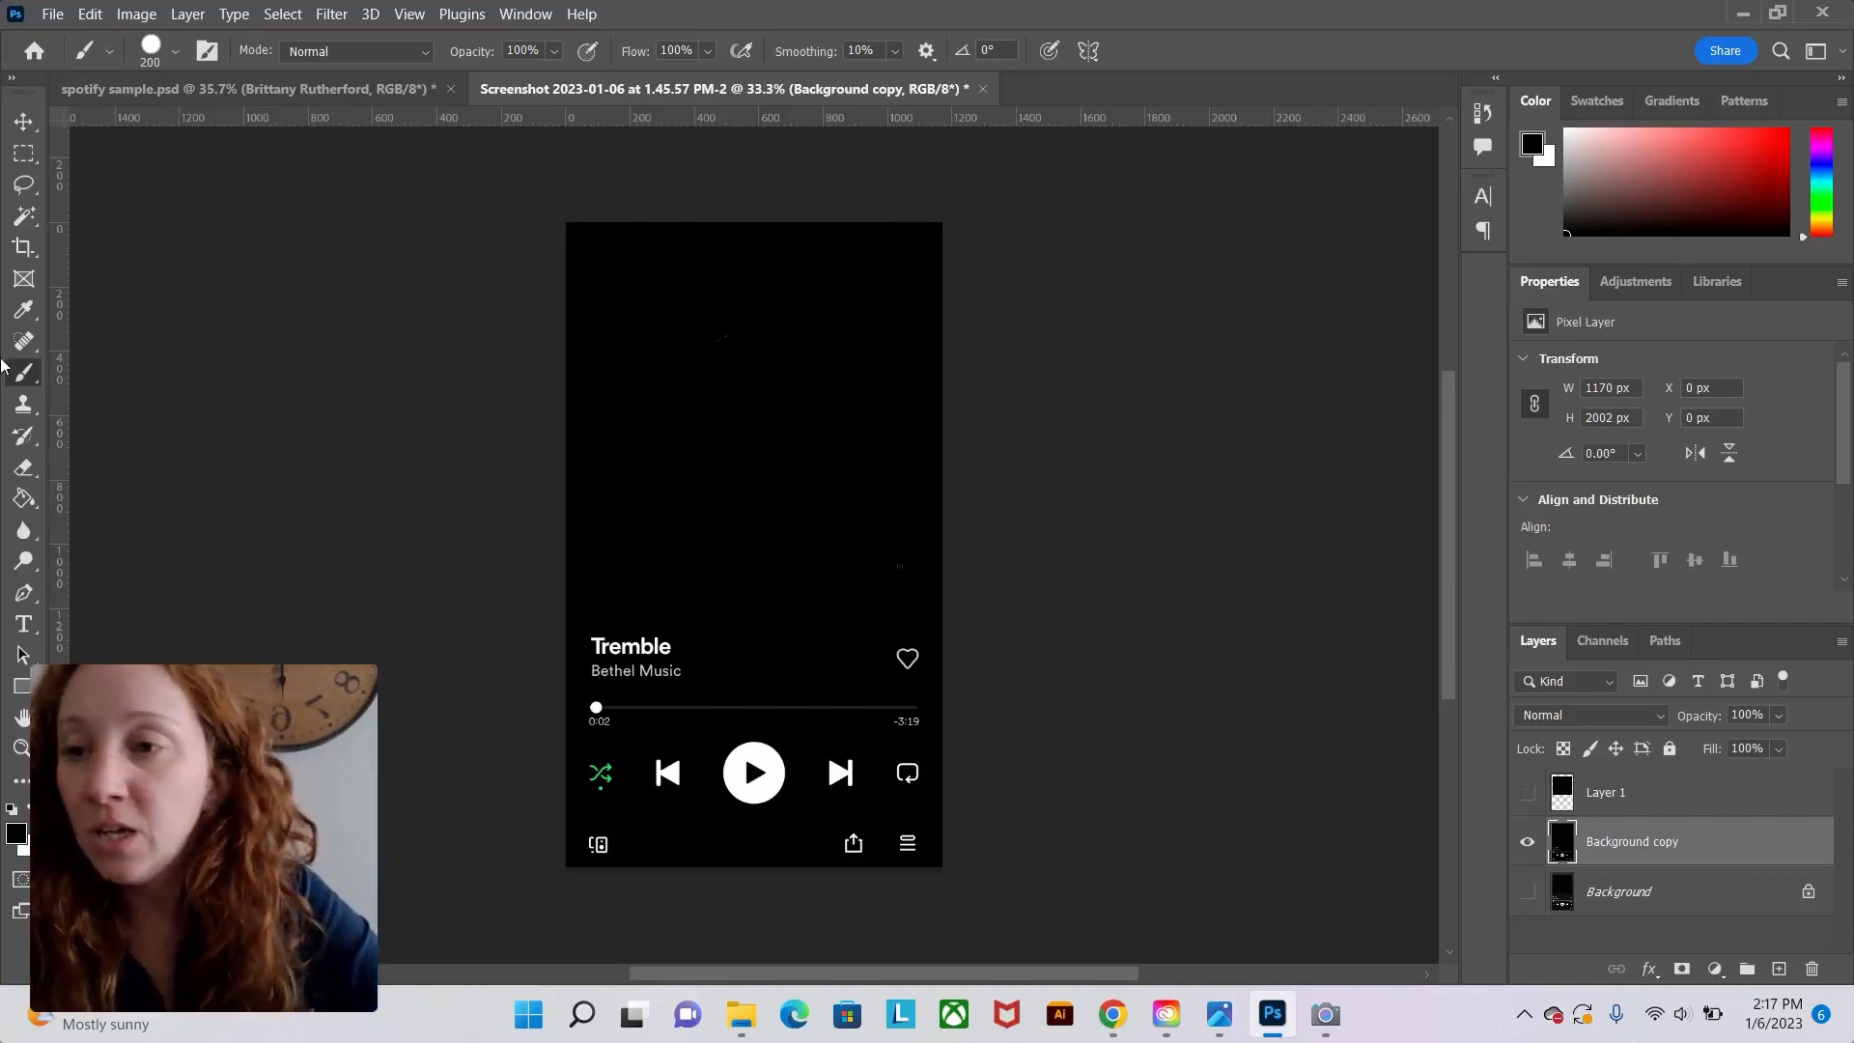
Add a white (#ffffff) text layer reading Tremble beside the song title and align it with the title.
click(23, 622)
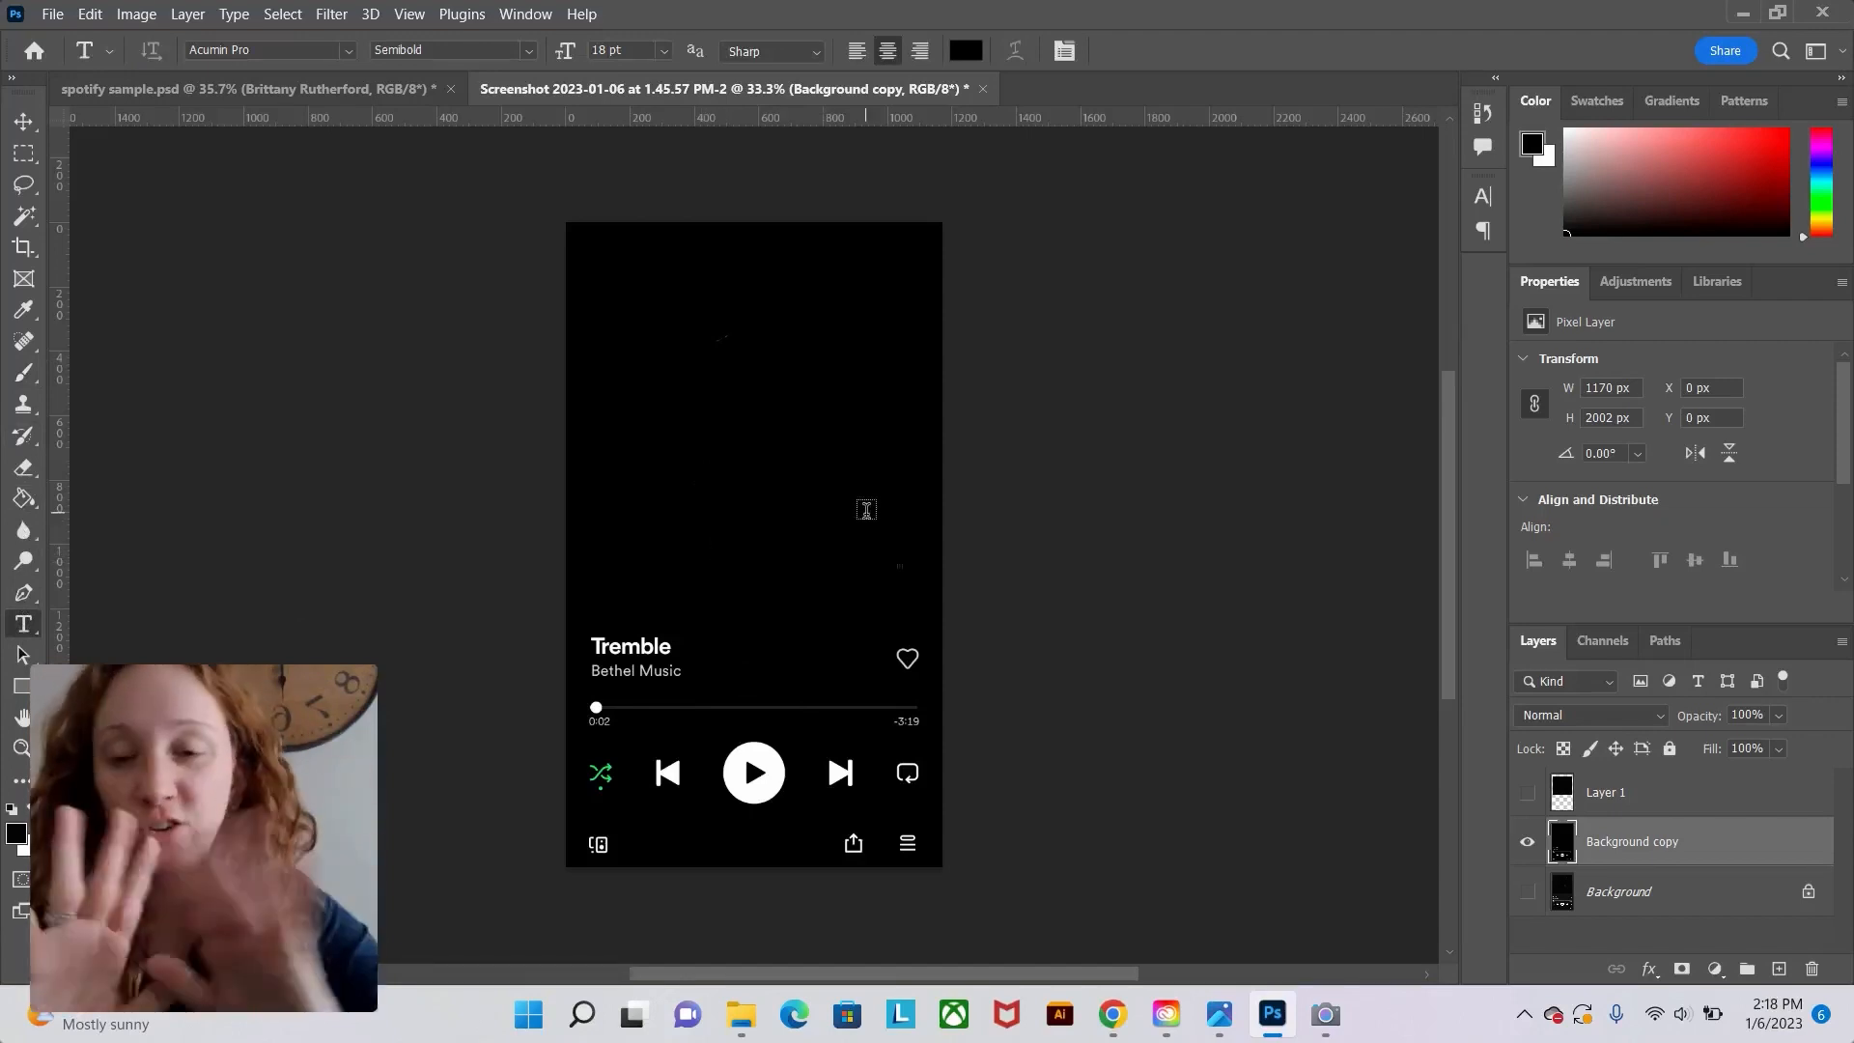
click(730, 643)
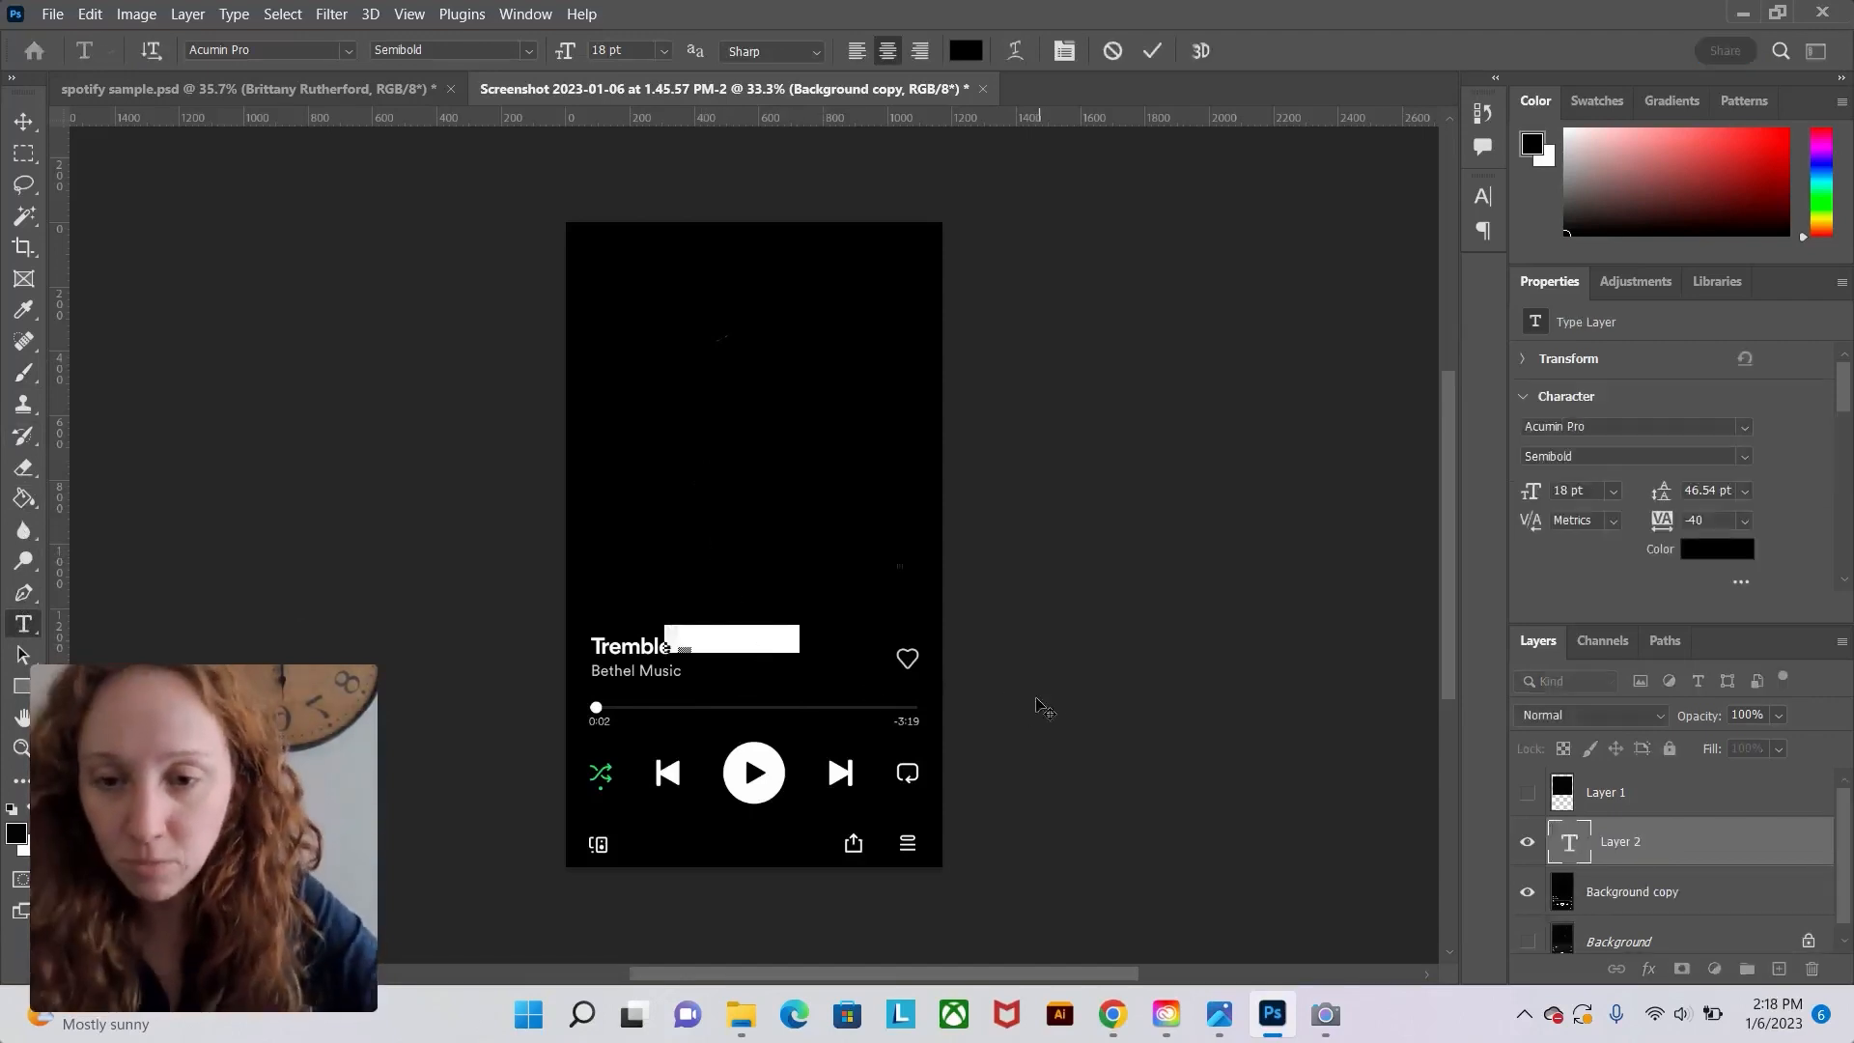
key(BackSpace)
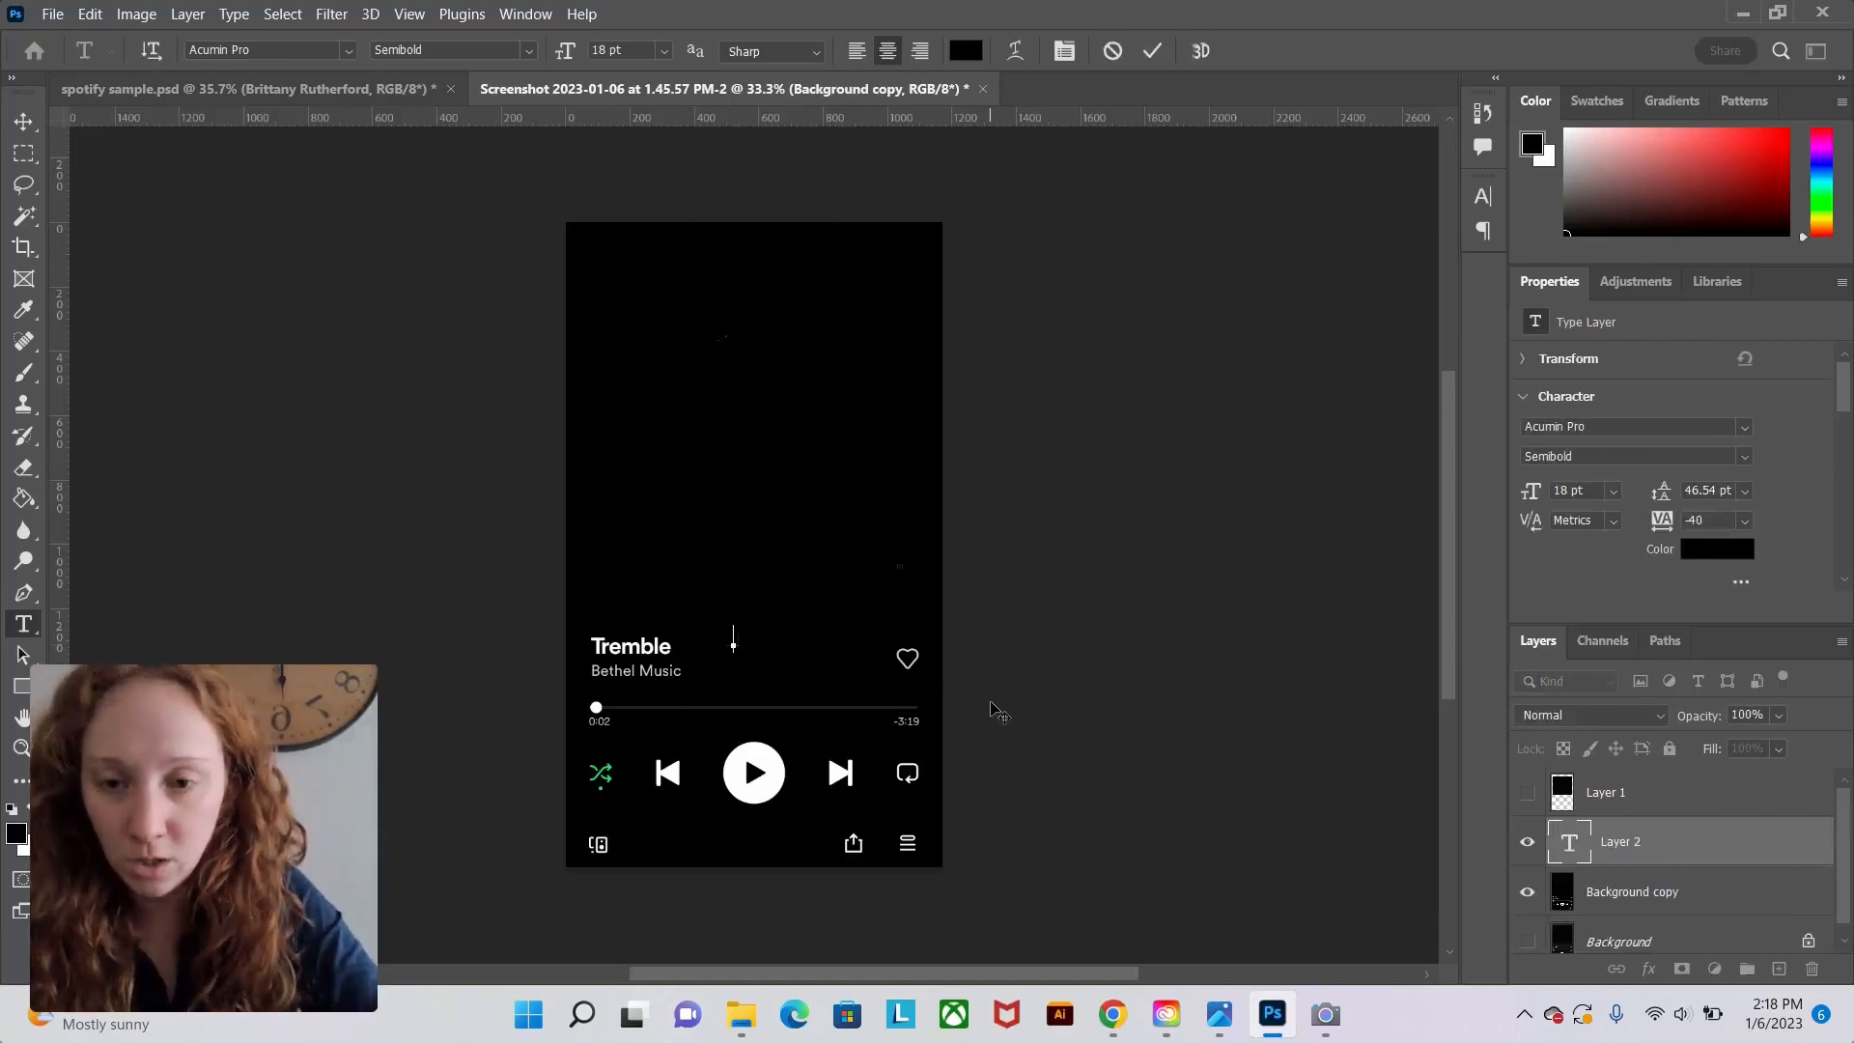
text(Trem)
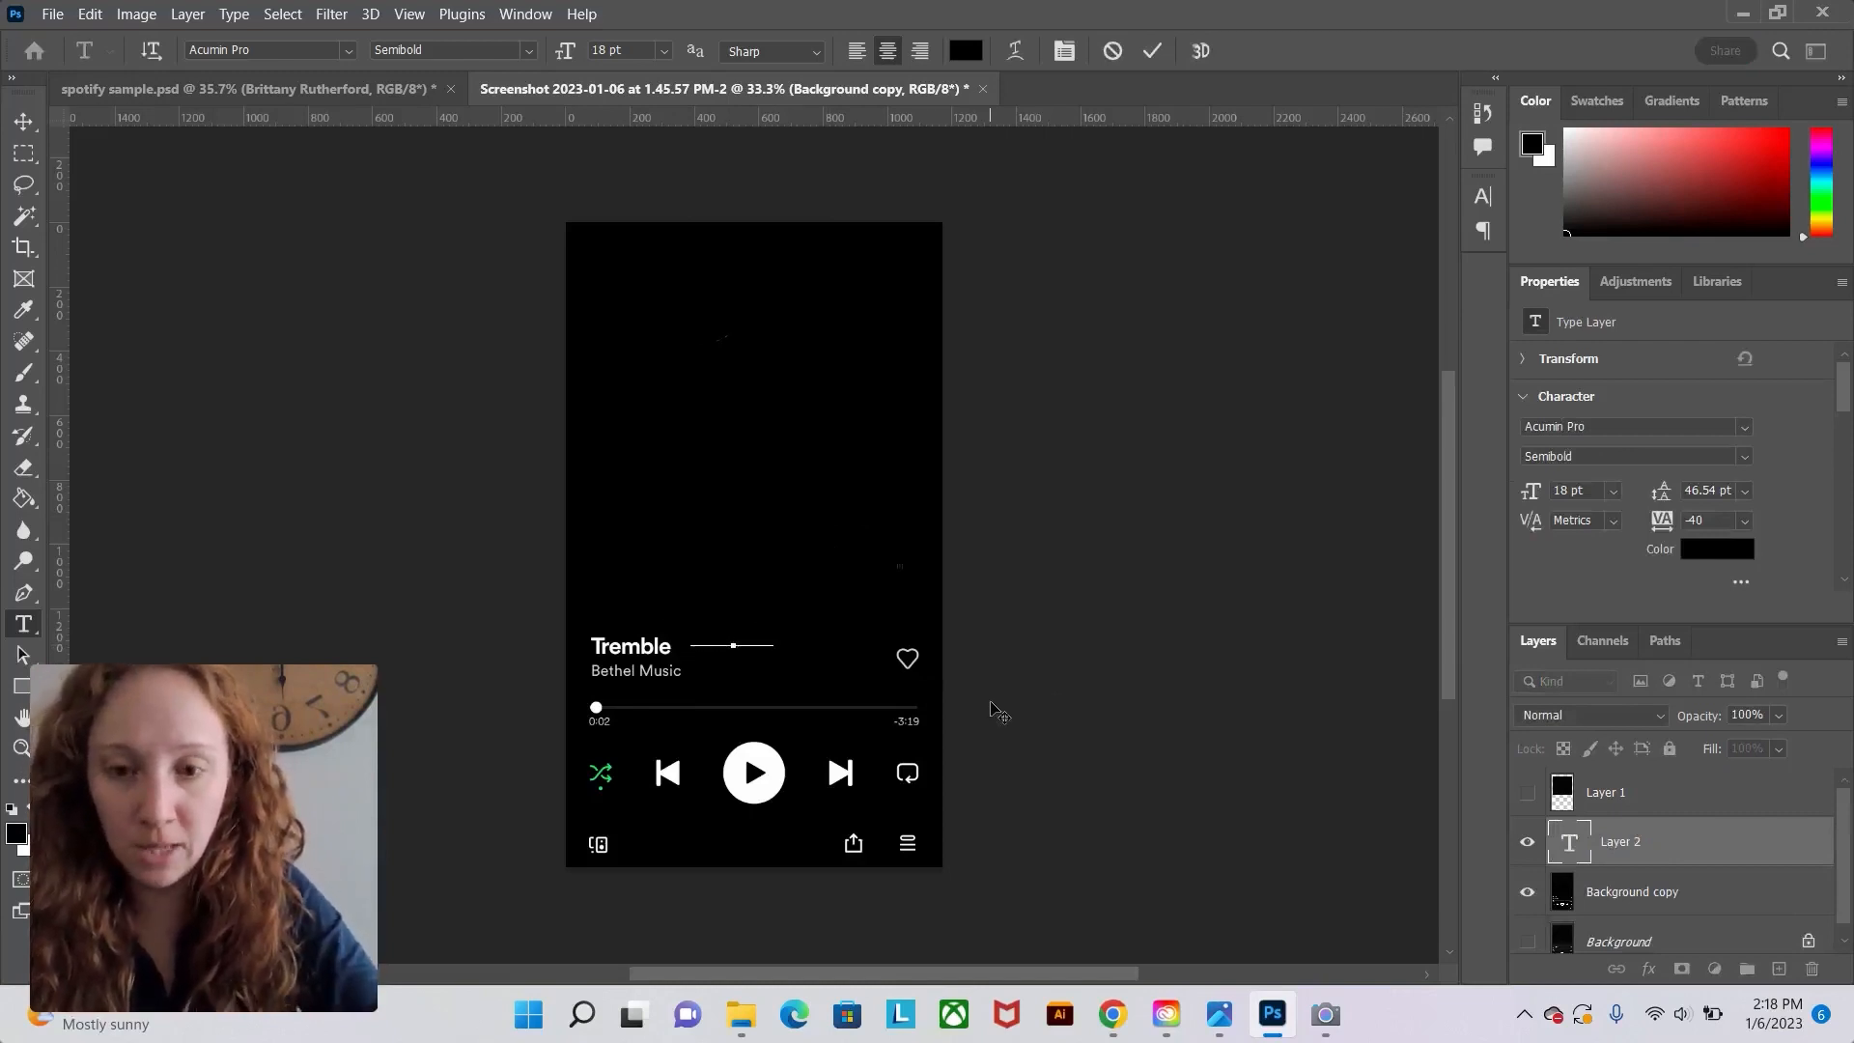
key(ctrl+a)
click(966, 51)
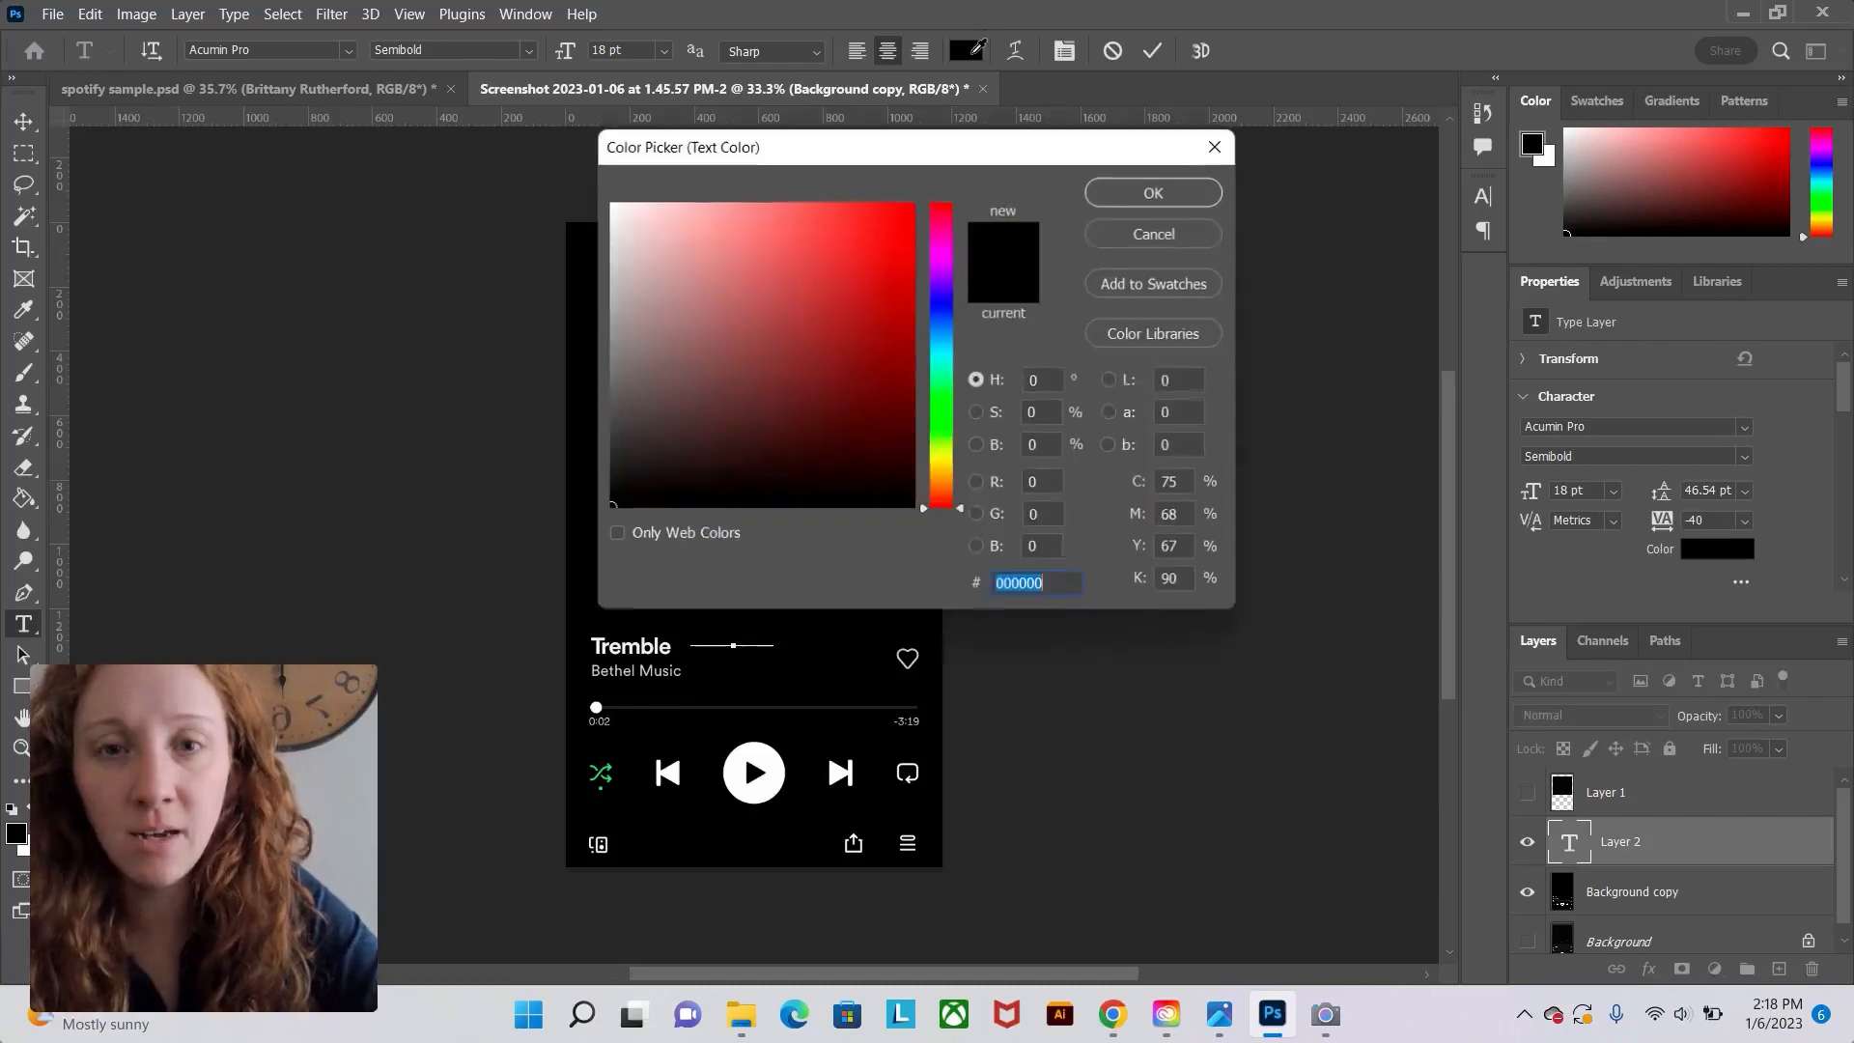
text(ffffff)
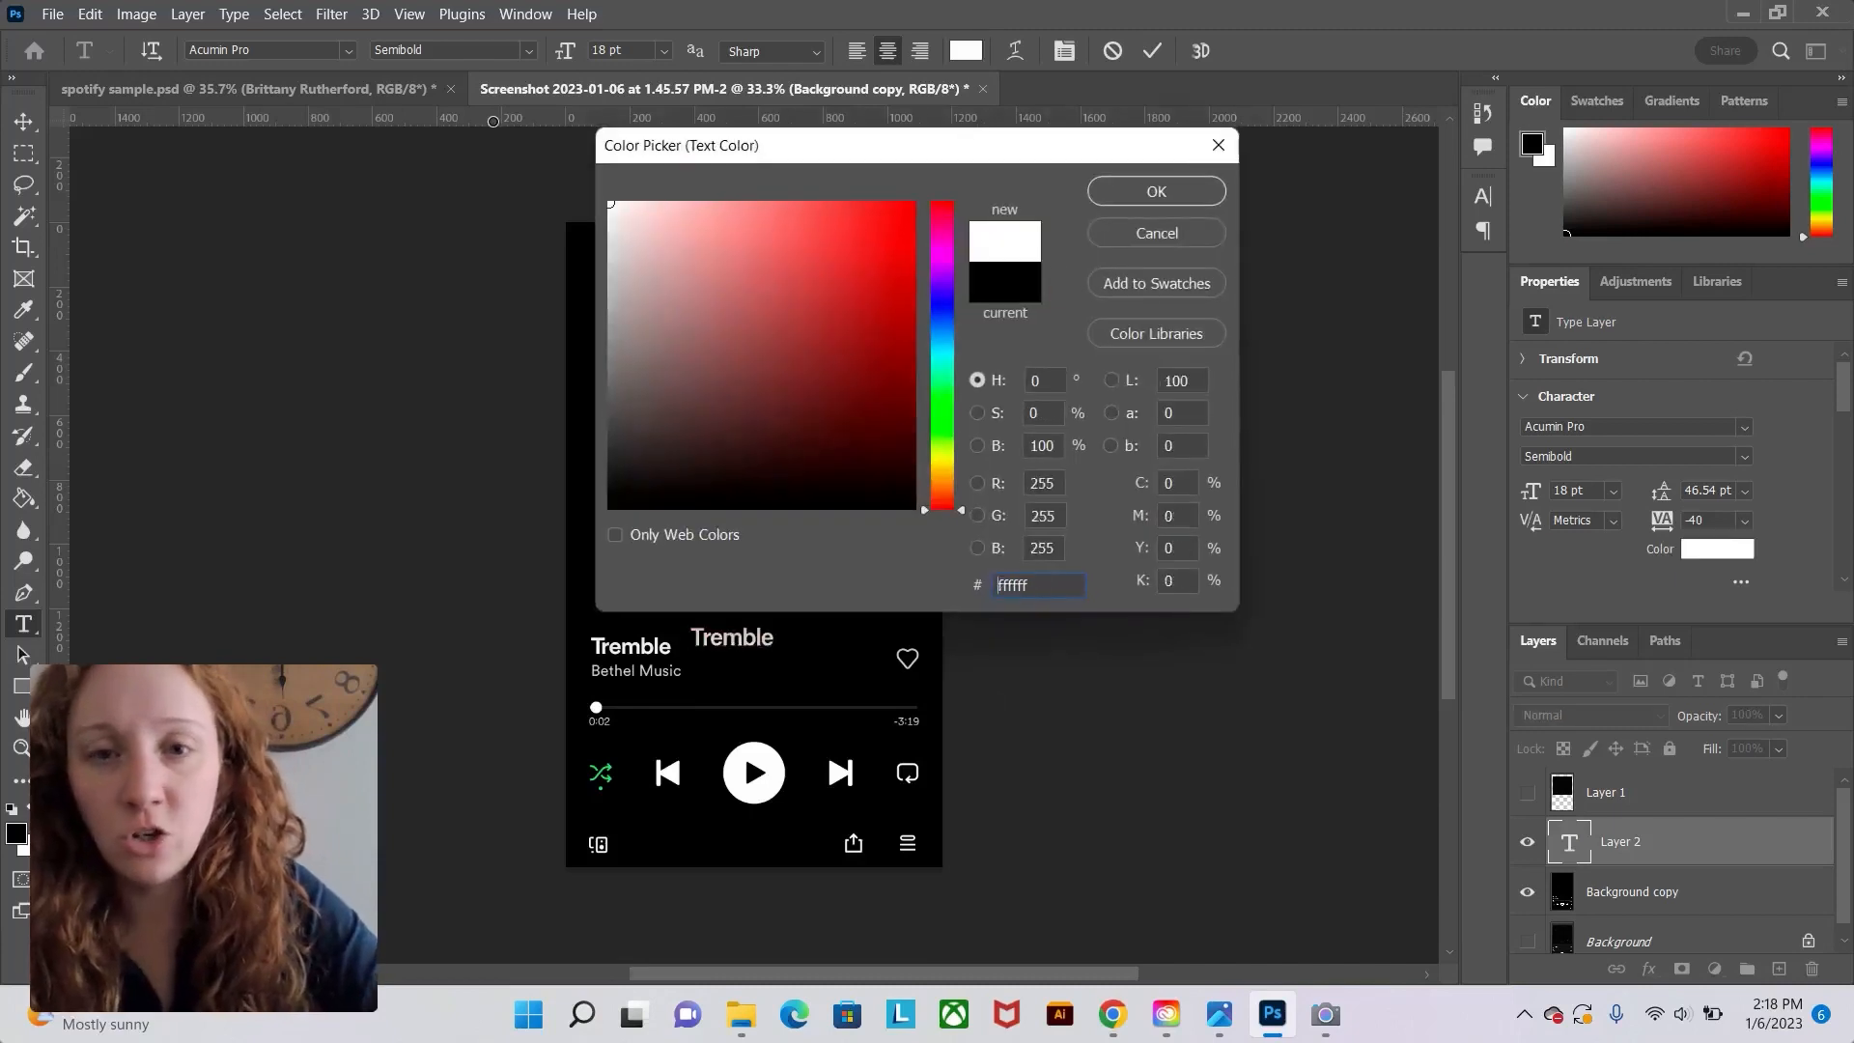
click(1151, 192)
key(Escape)
key(v)
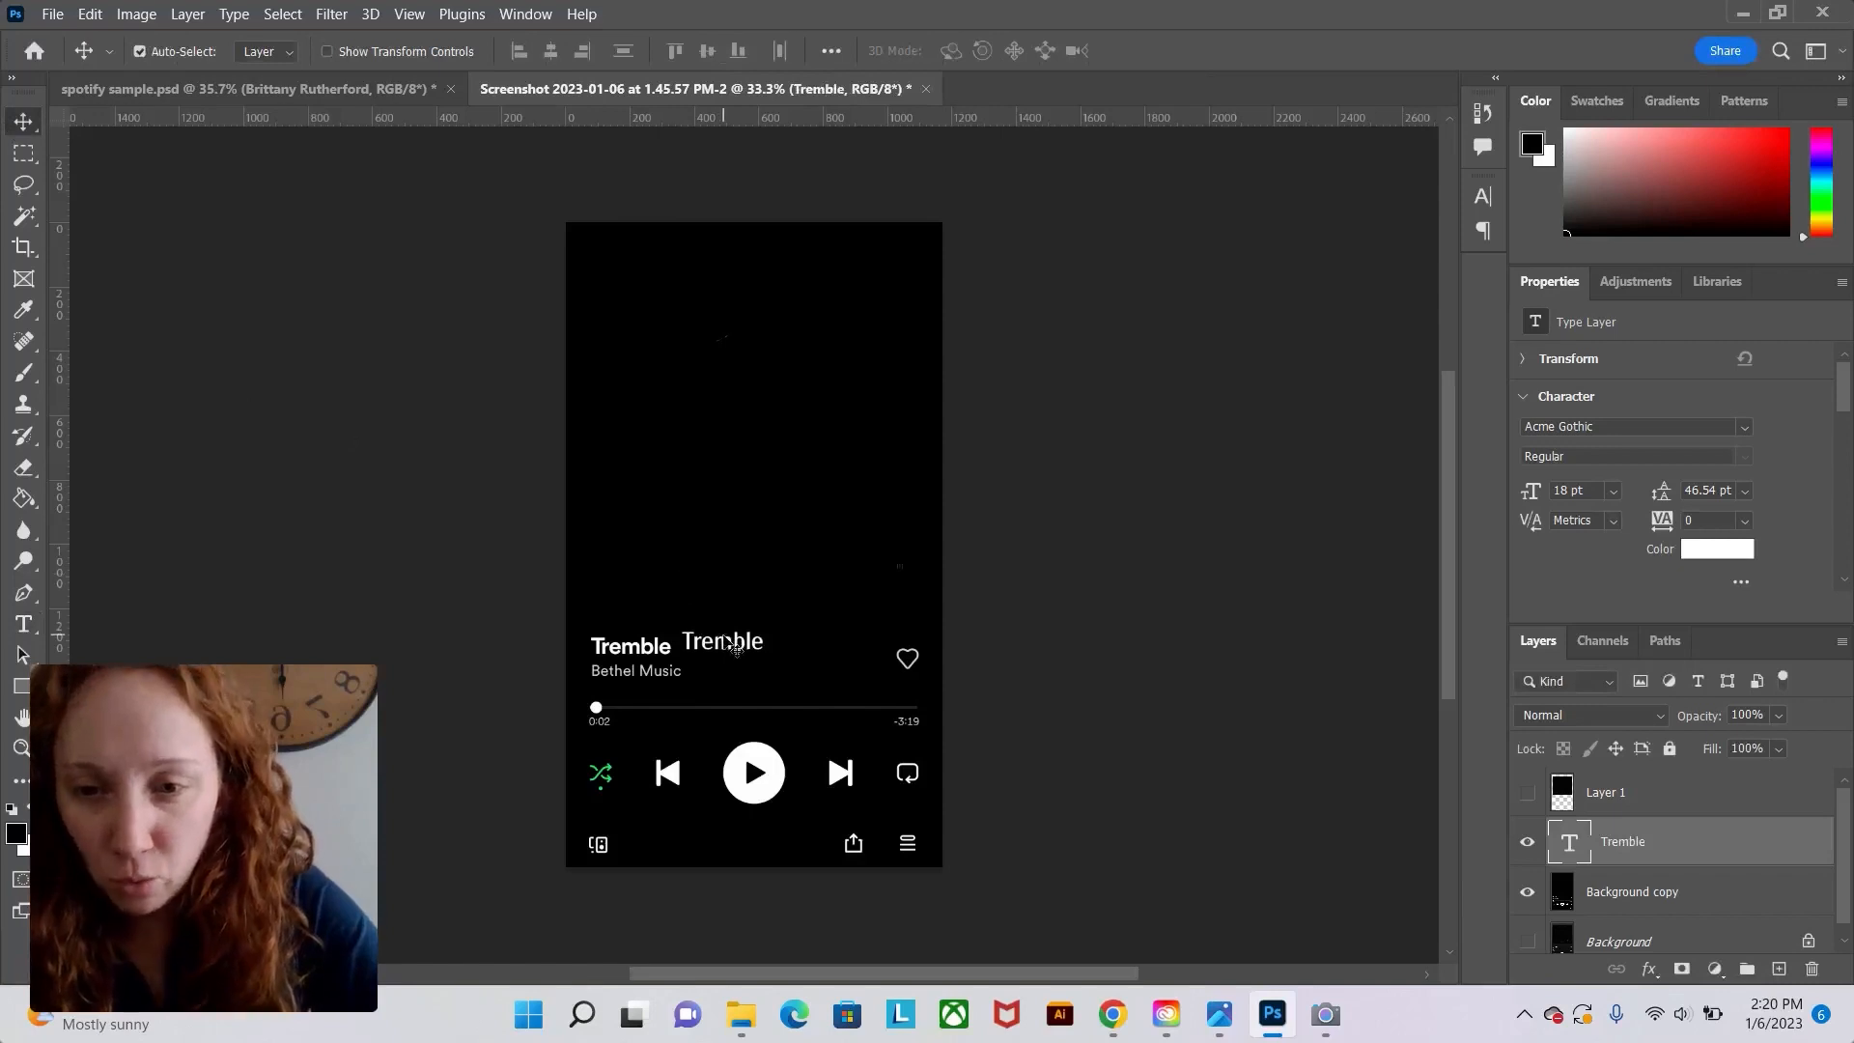
drag(729, 642, 734, 648)
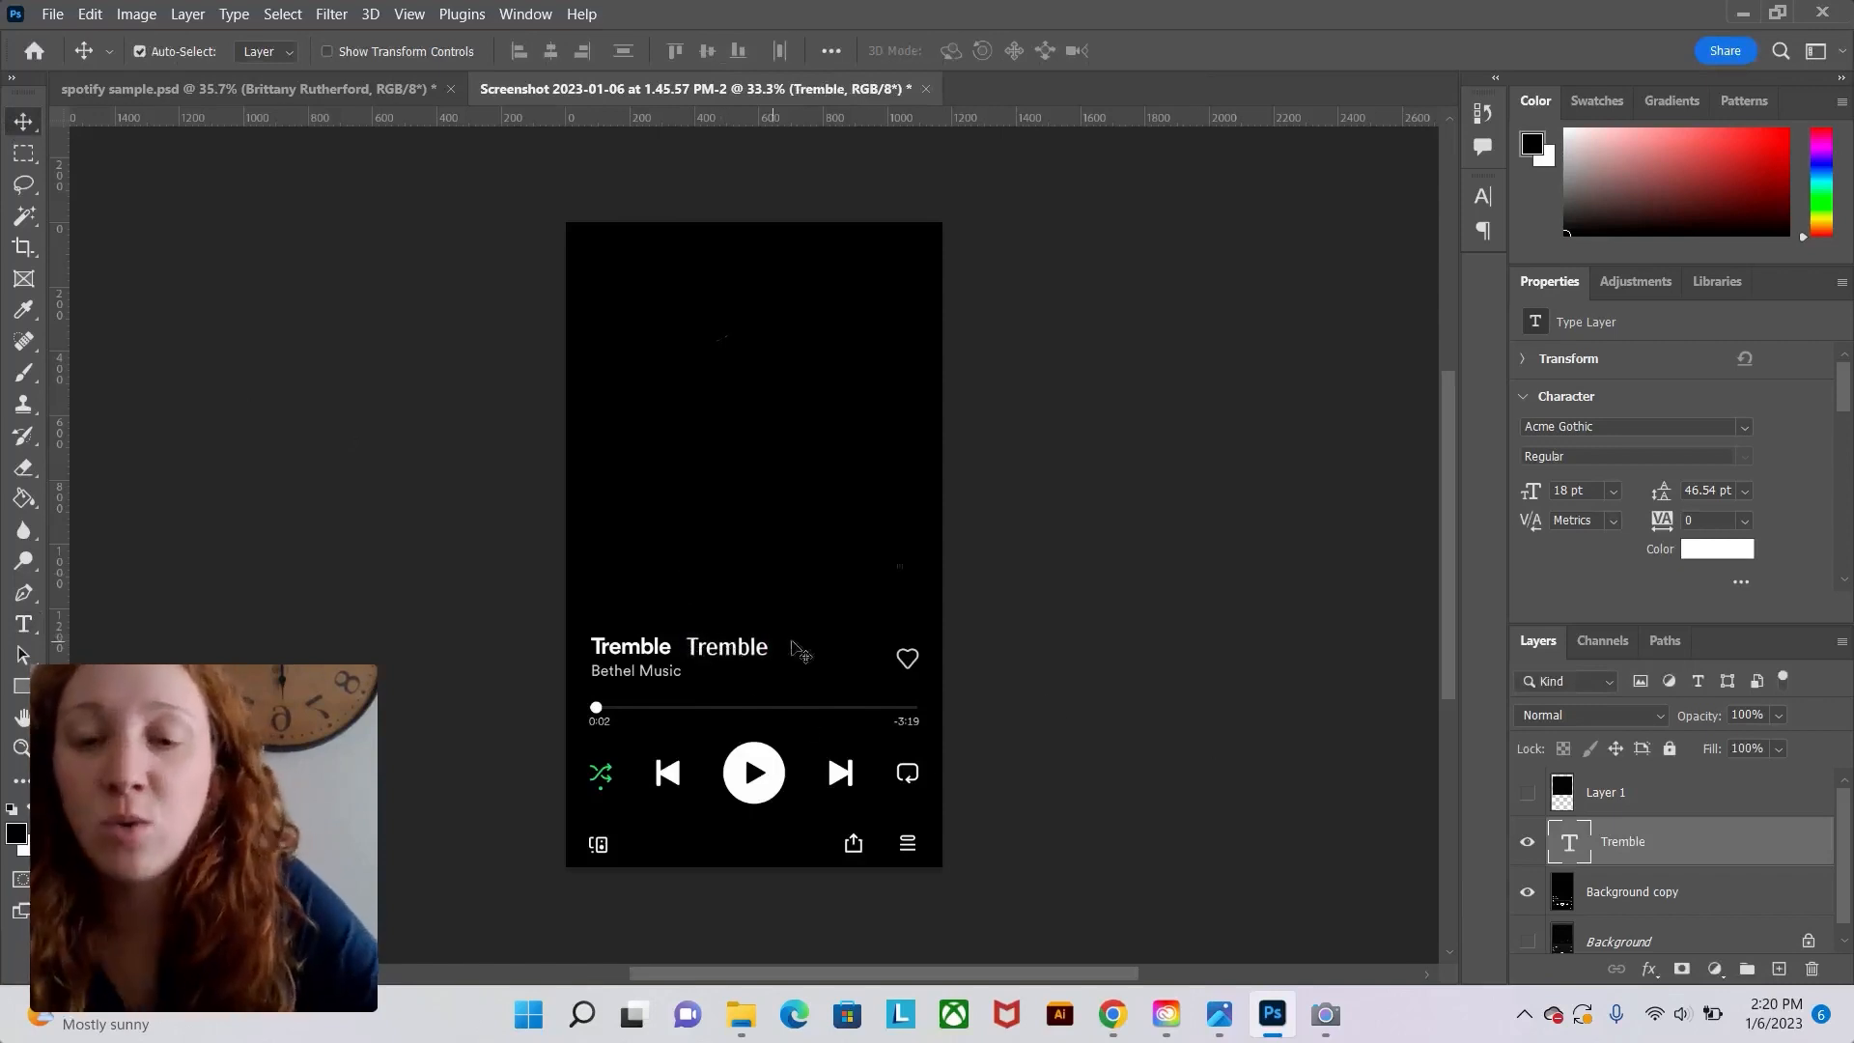
Select the Tremble text and try searching the font list for Alfarn.
click(24, 626)
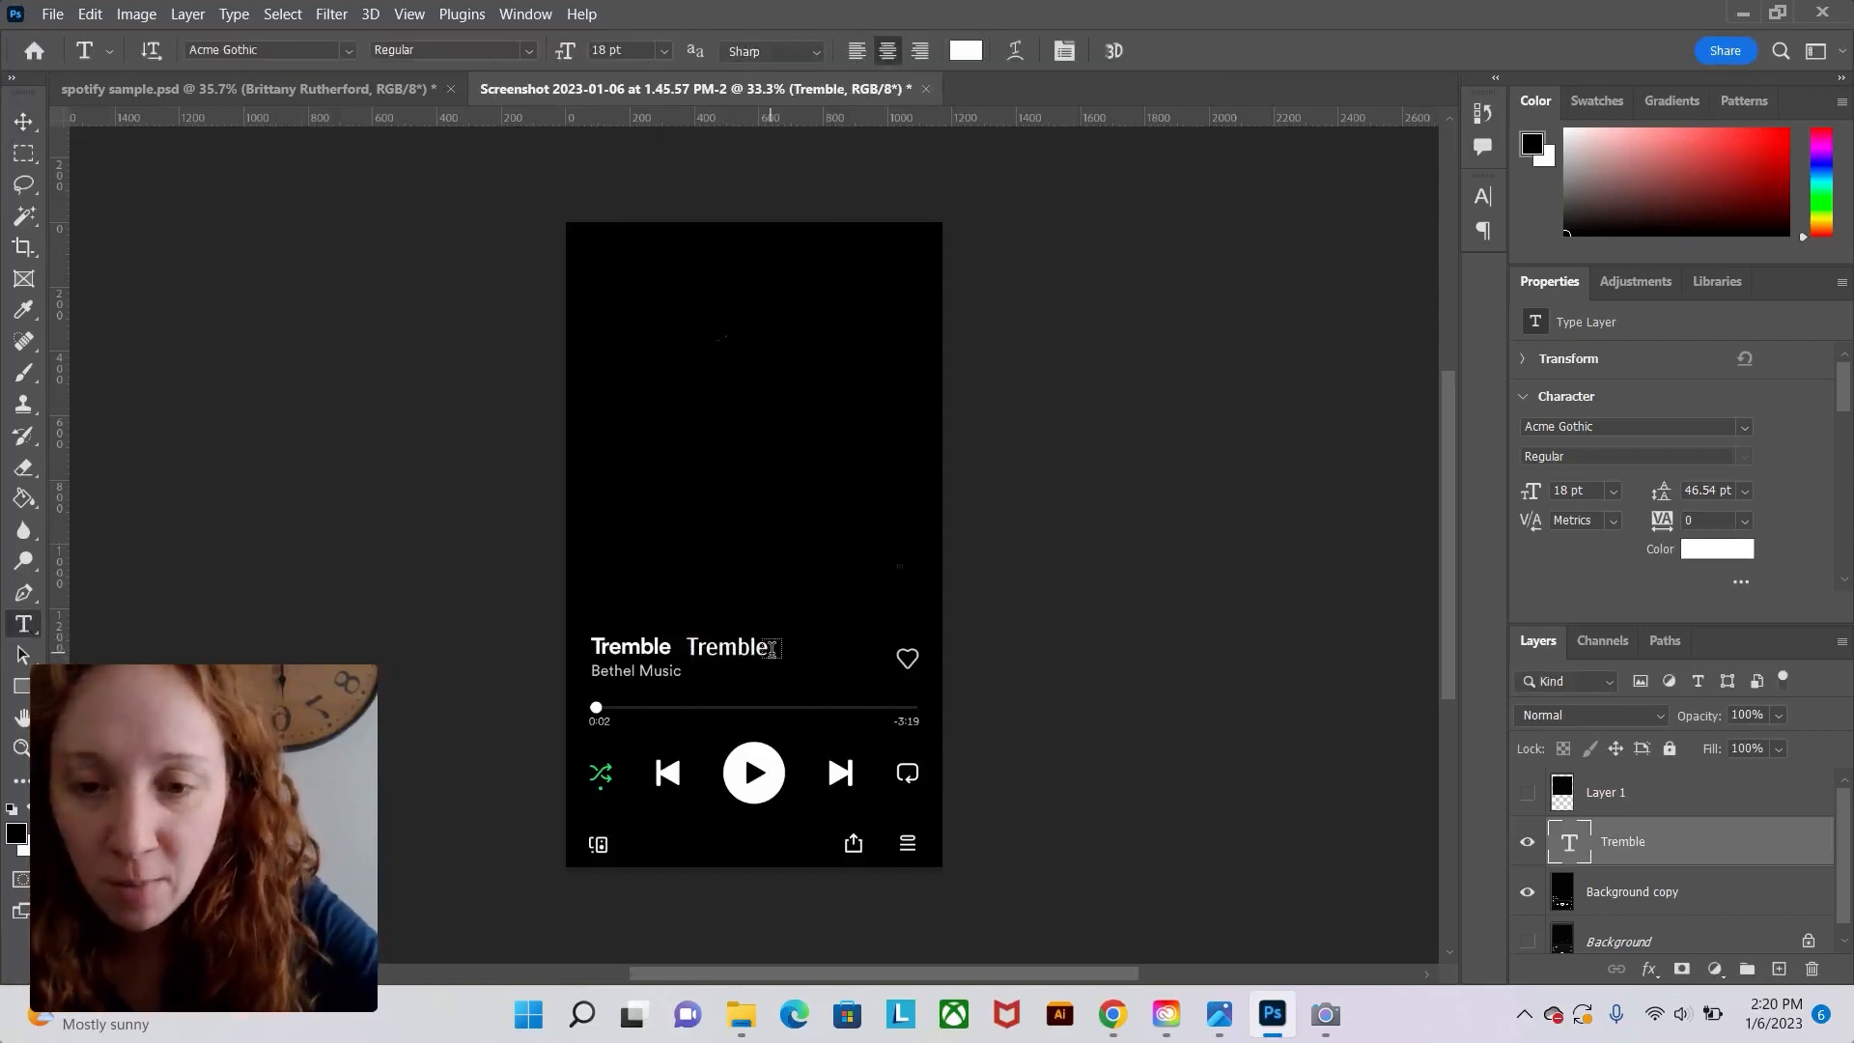
drag(763, 654, 683, 651)
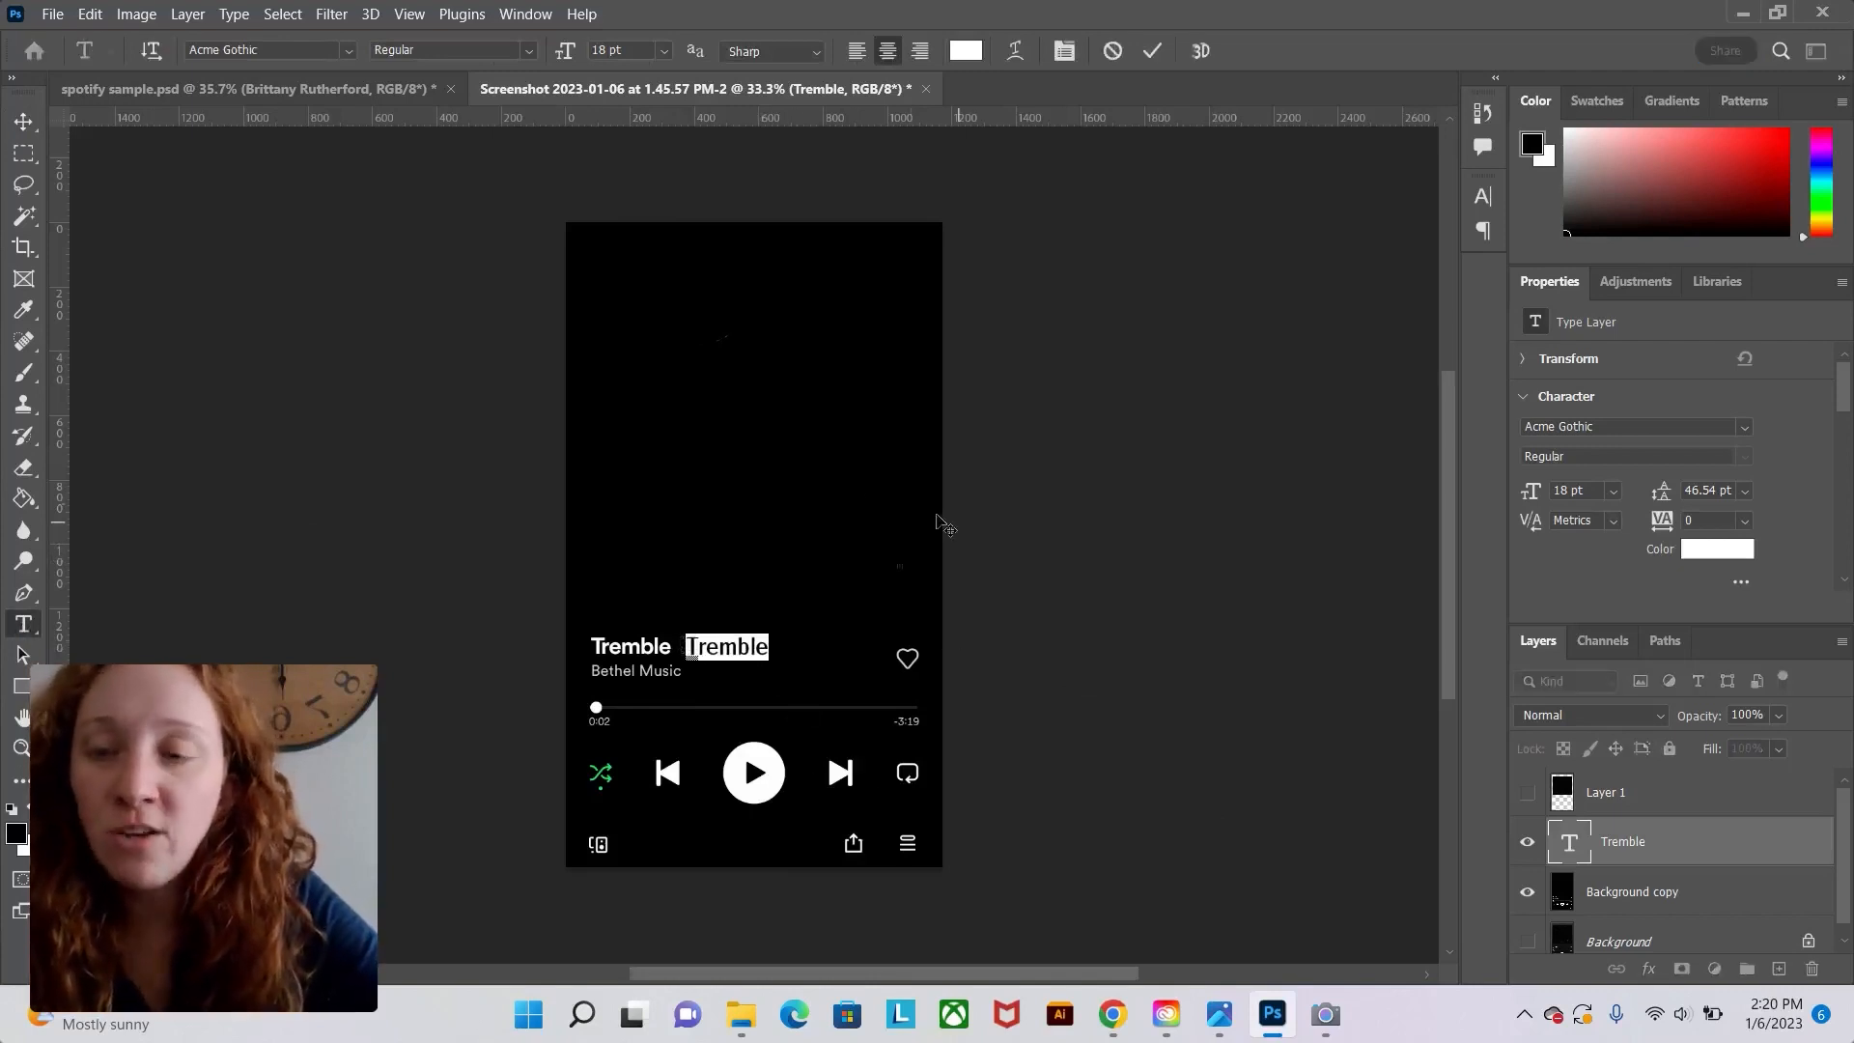
click(346, 50)
text(Alfarn)
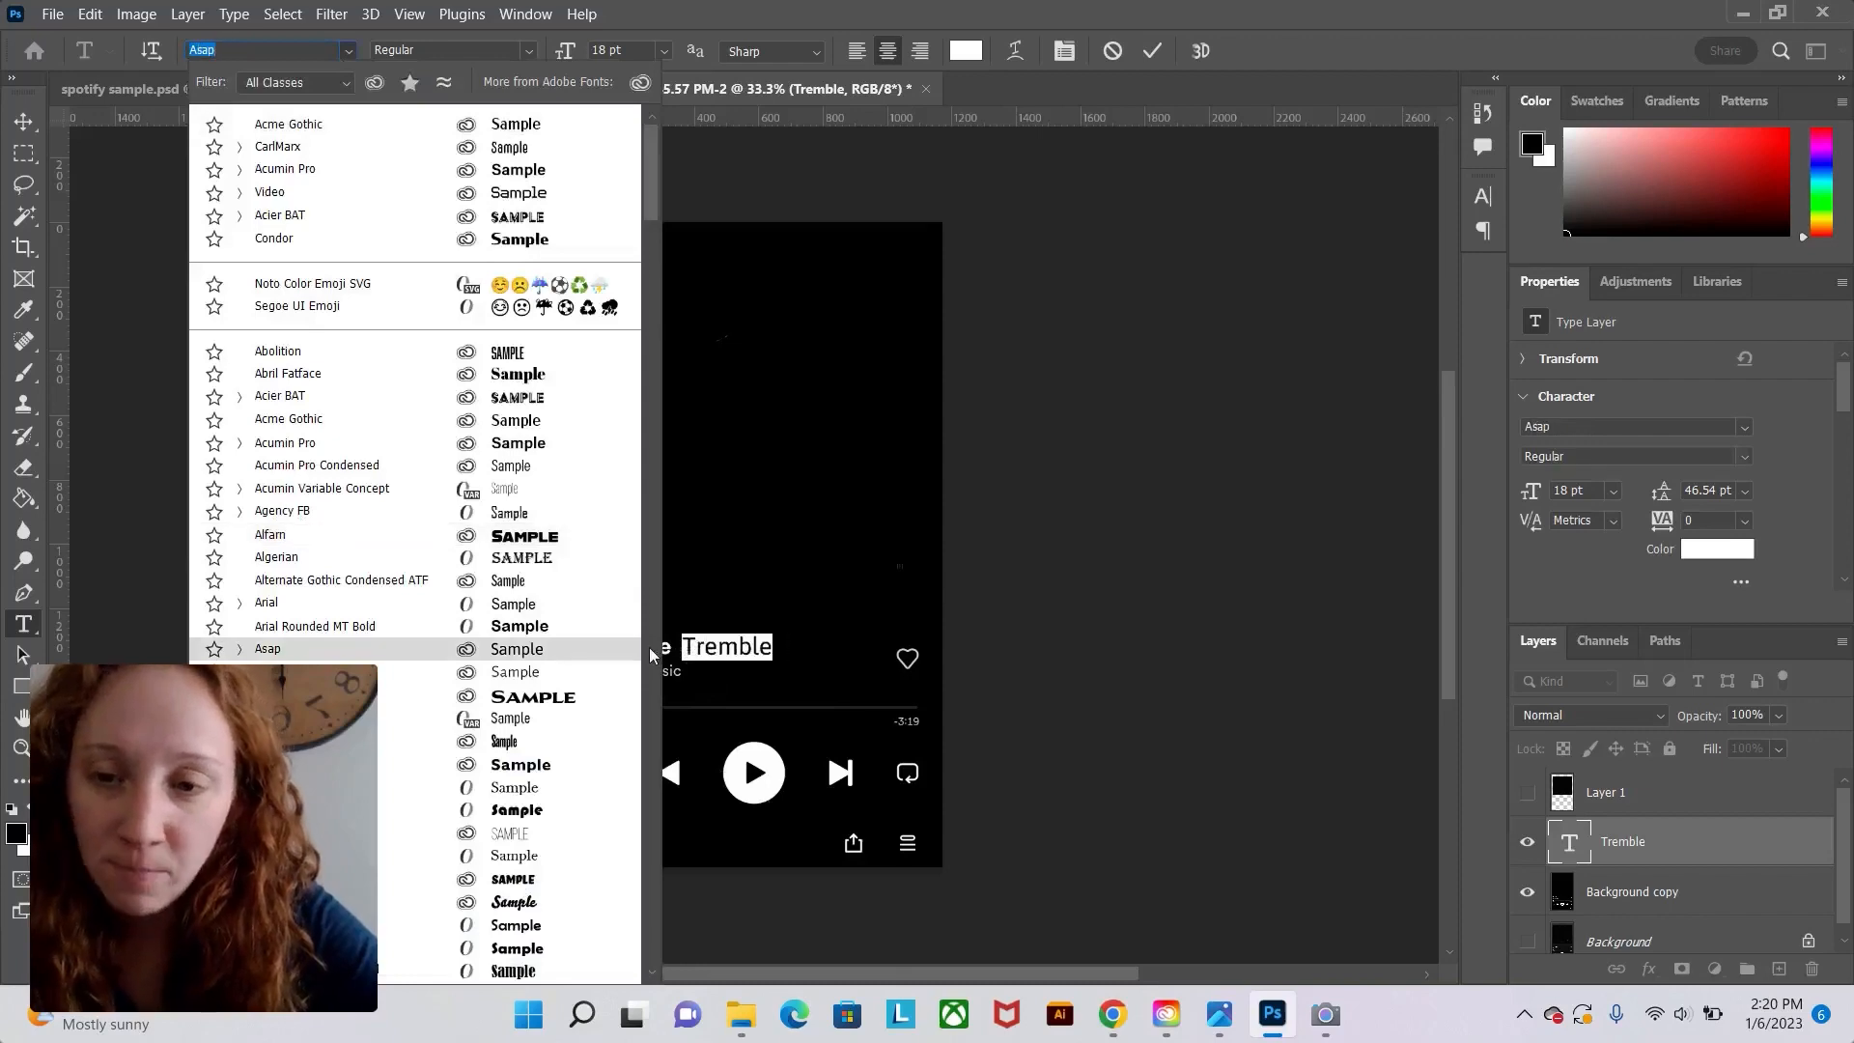
click(518, 13)
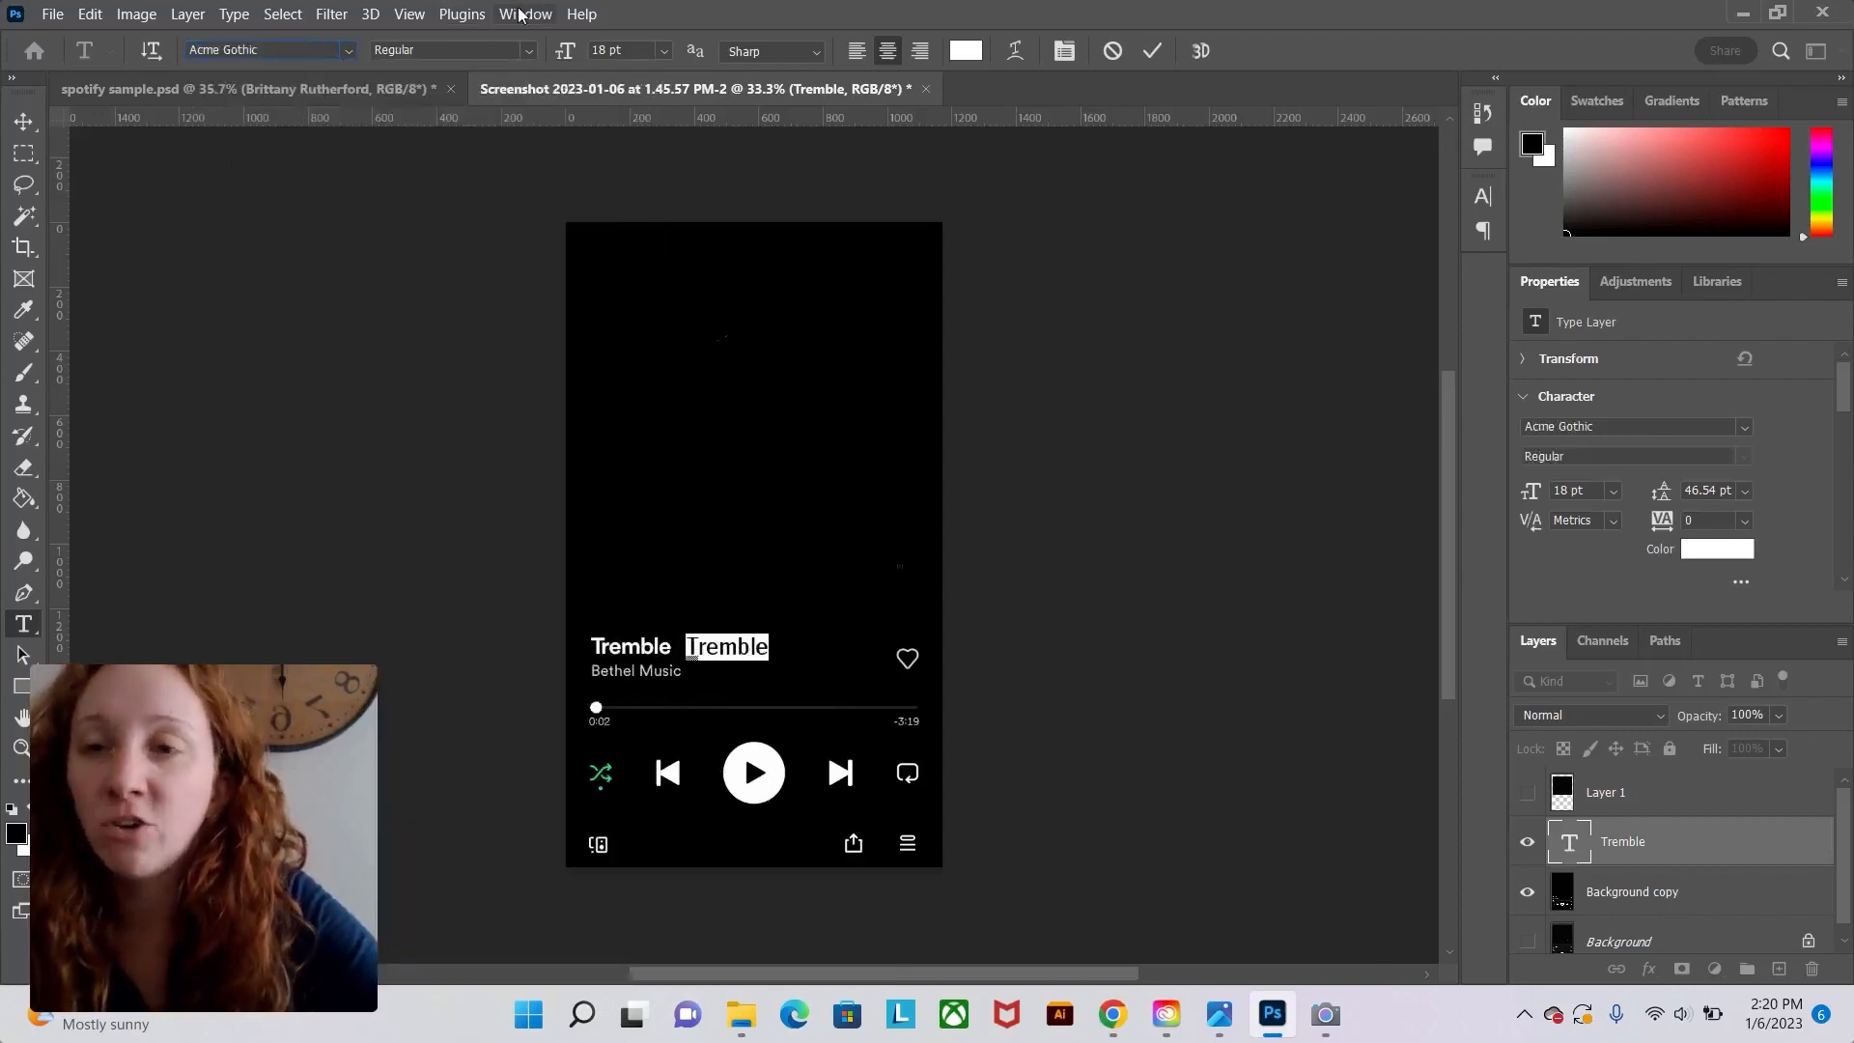
Open the Character panel and set the selected Tremble text's font to Acumin Pro Semibold.
click(518, 13)
click(683, 256)
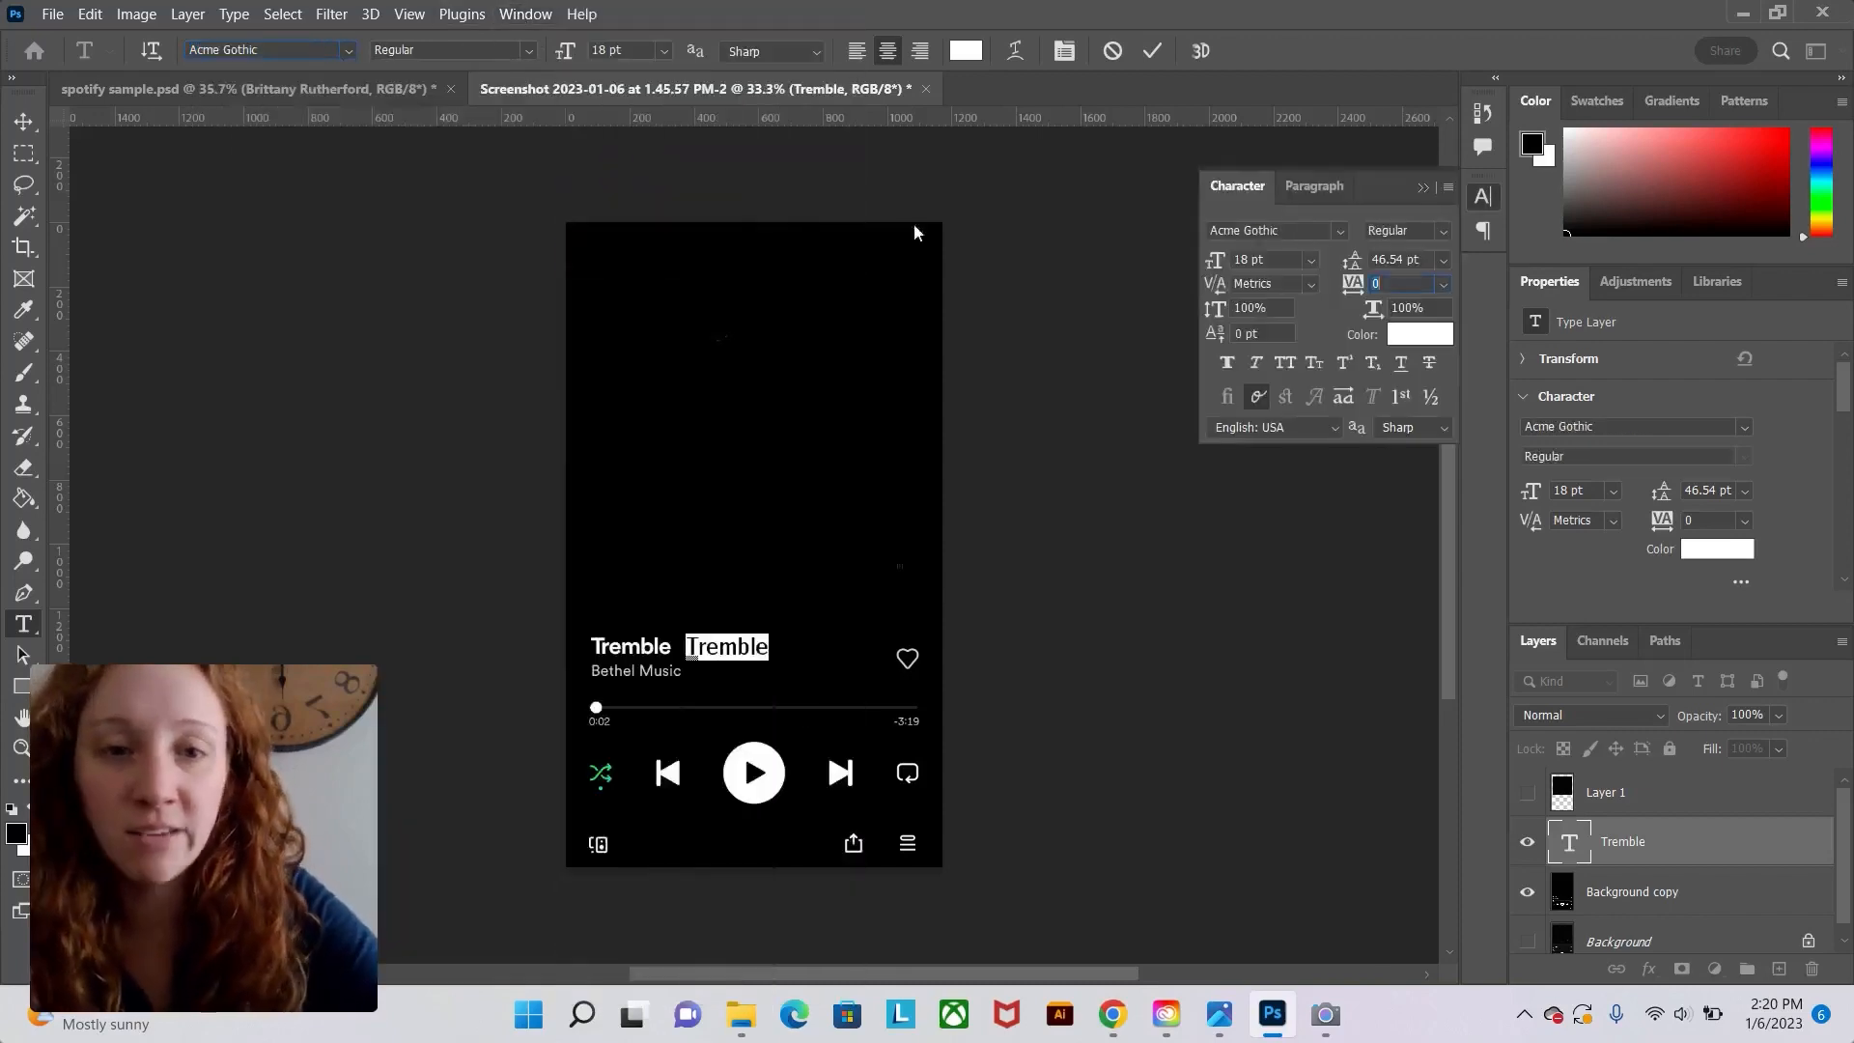
click(1339, 231)
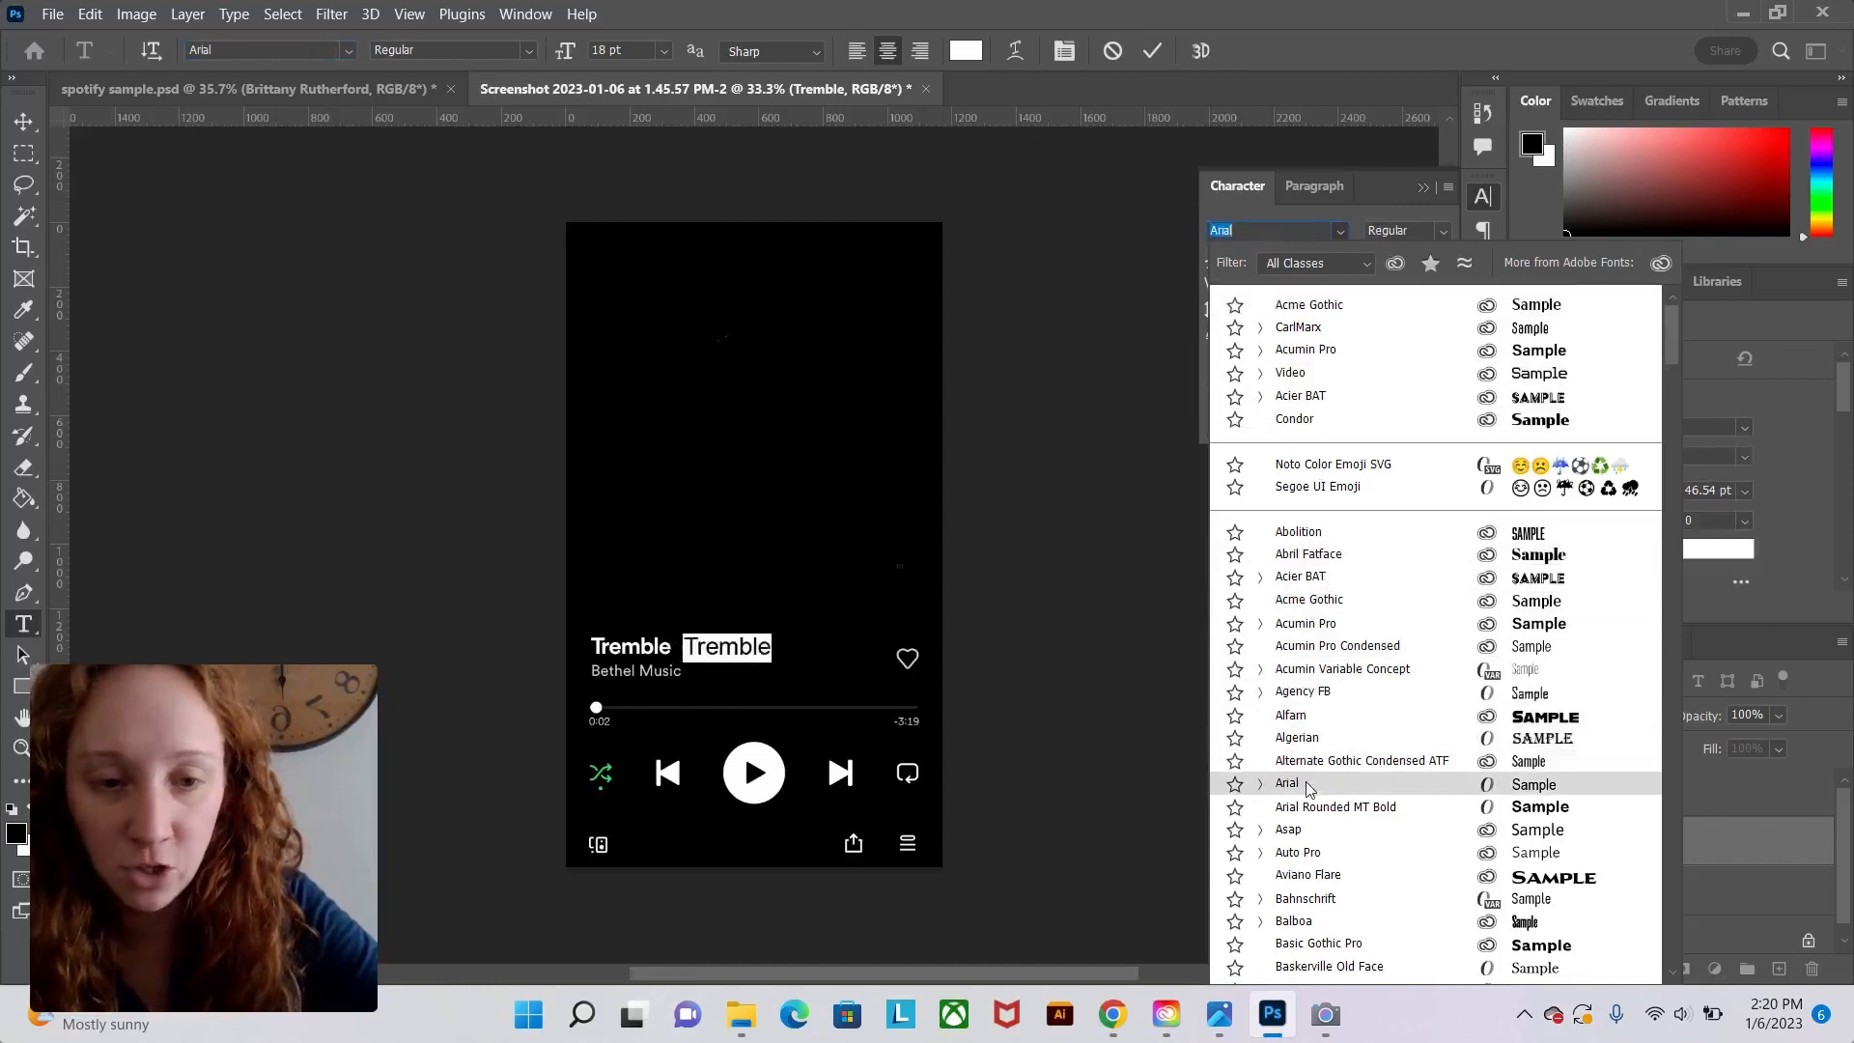
scroll(1309, 790, down, 2)
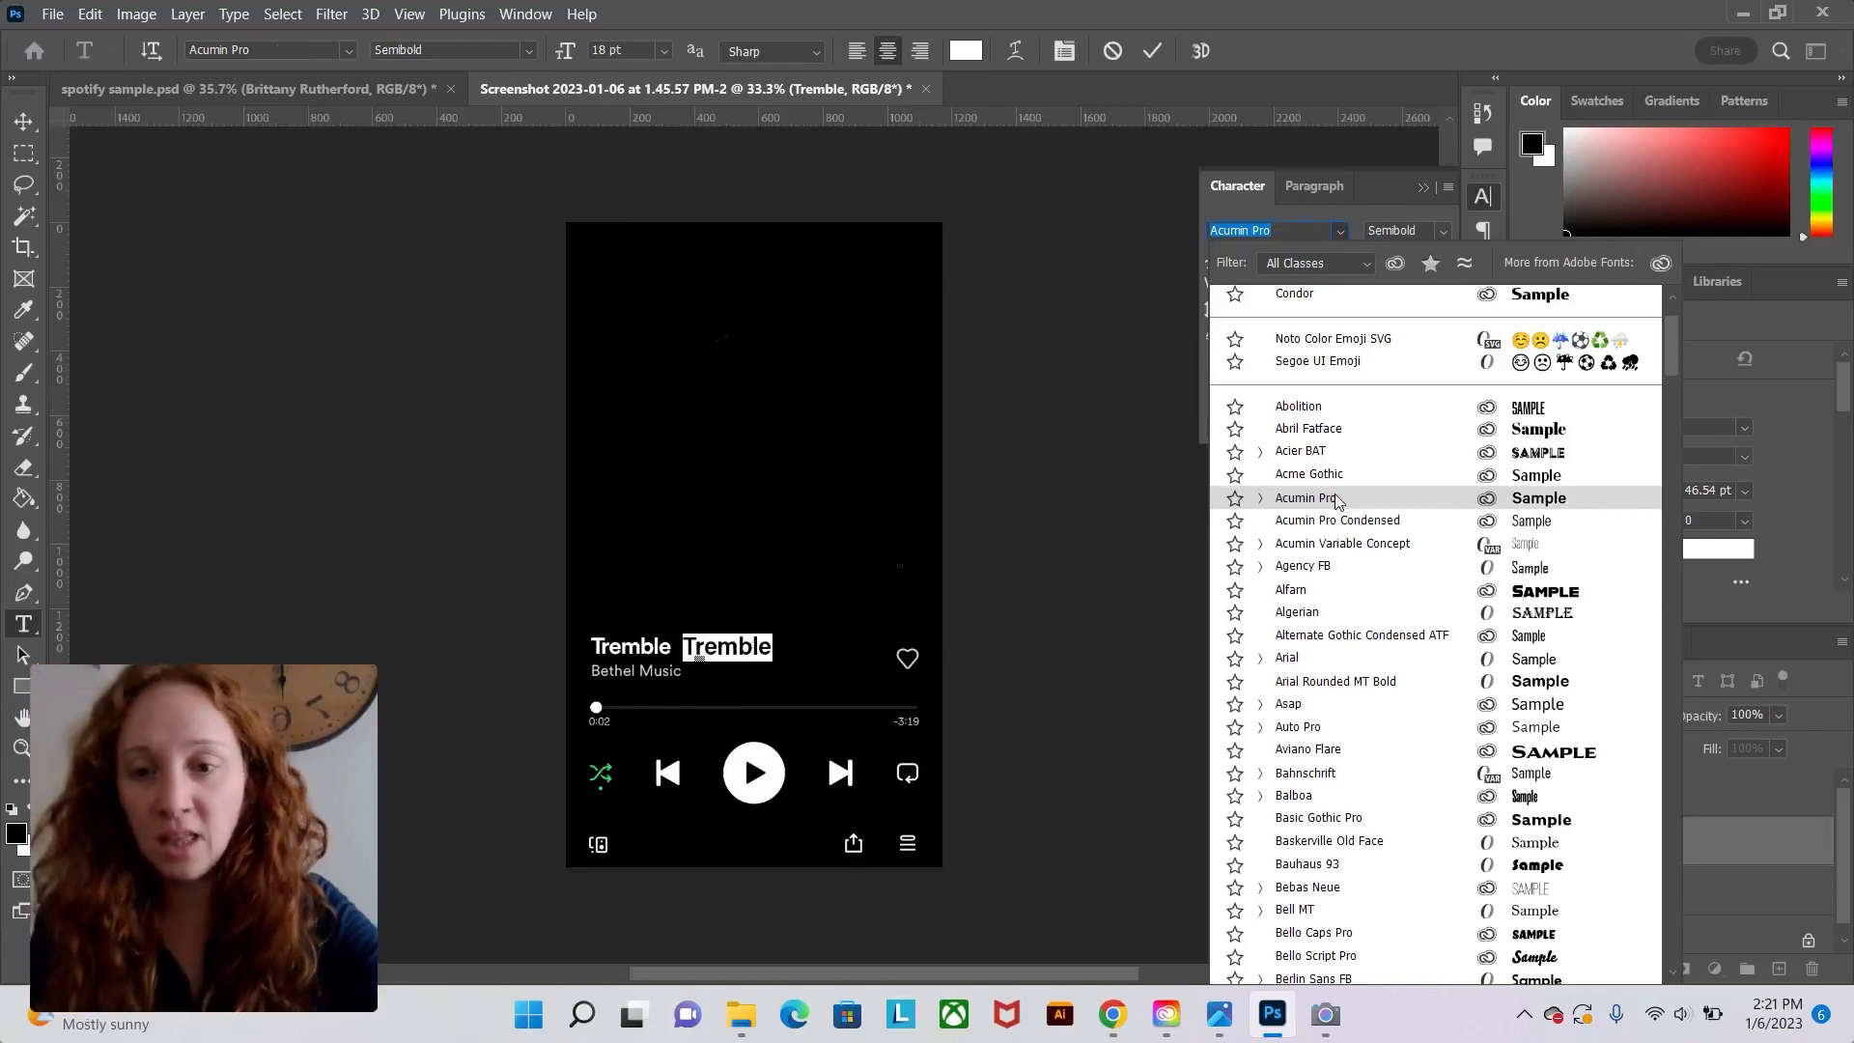
click(1337, 499)
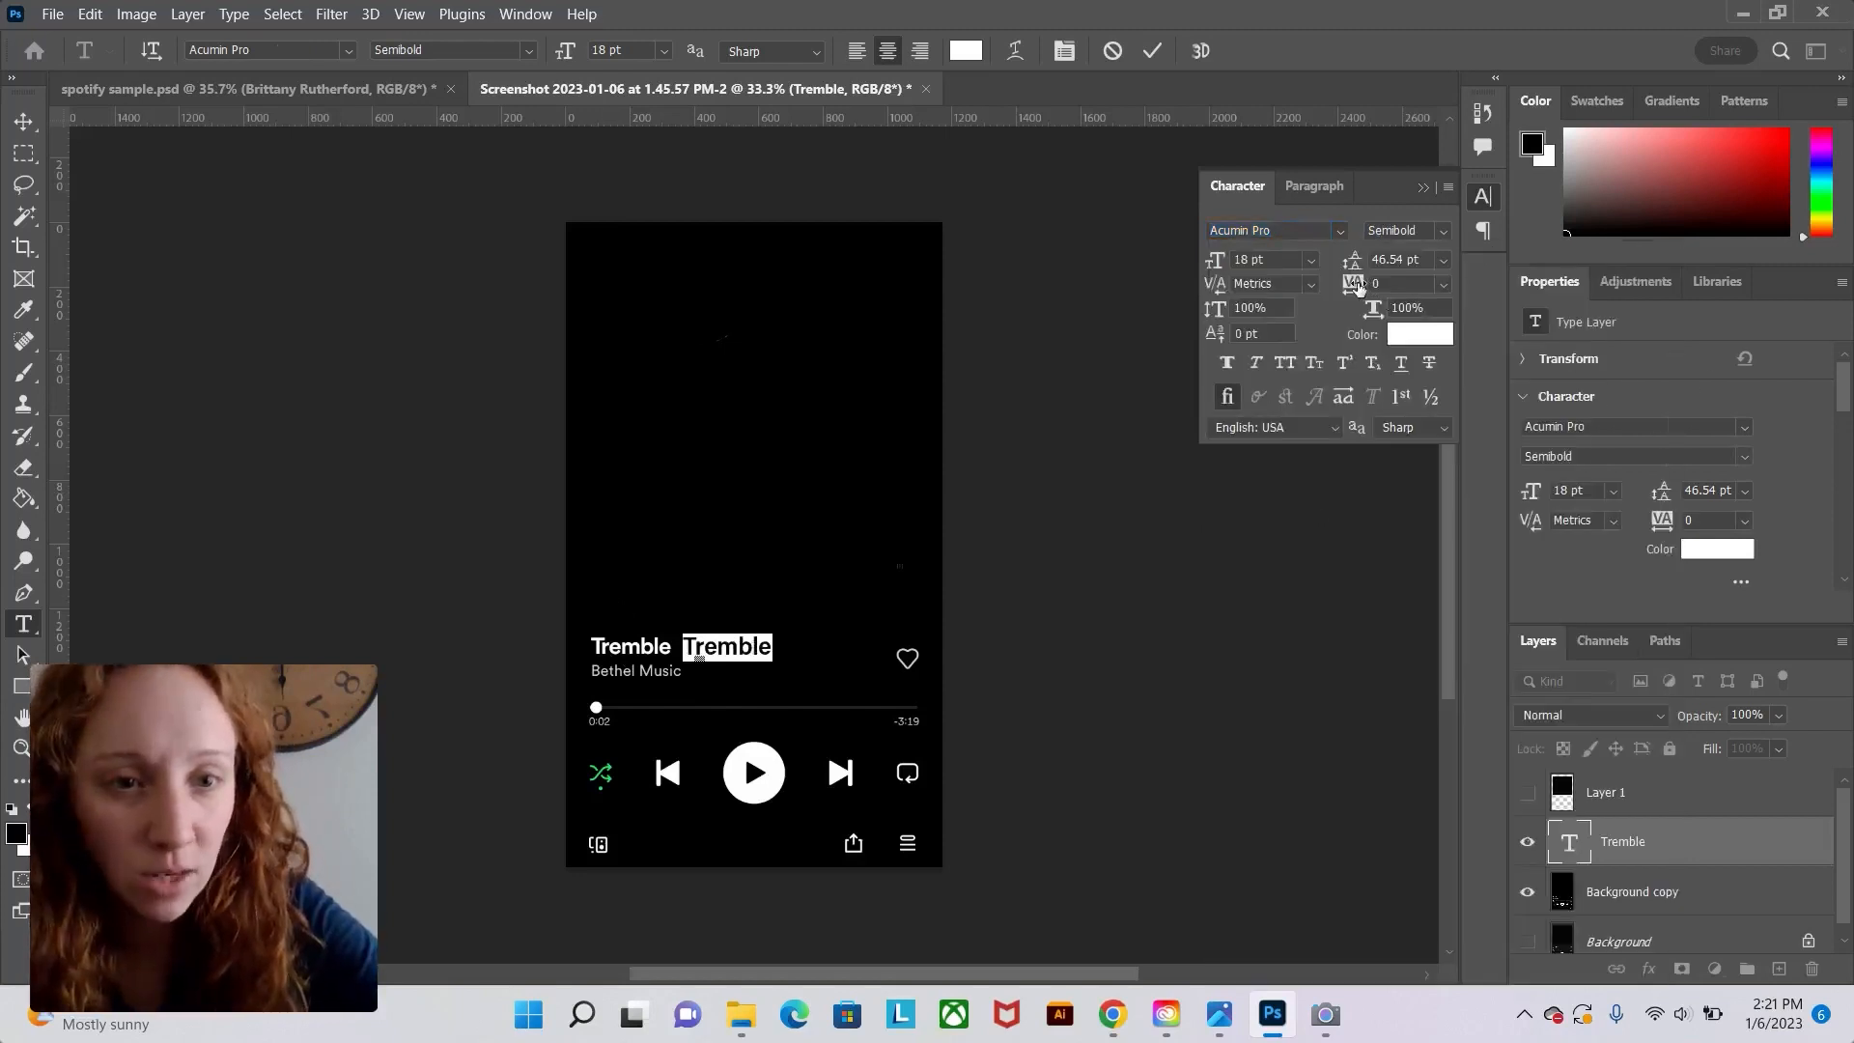
Set the Tremble text's tracking to -20, close the Character panel and commit the text.
drag(1357, 285, 1357, 288)
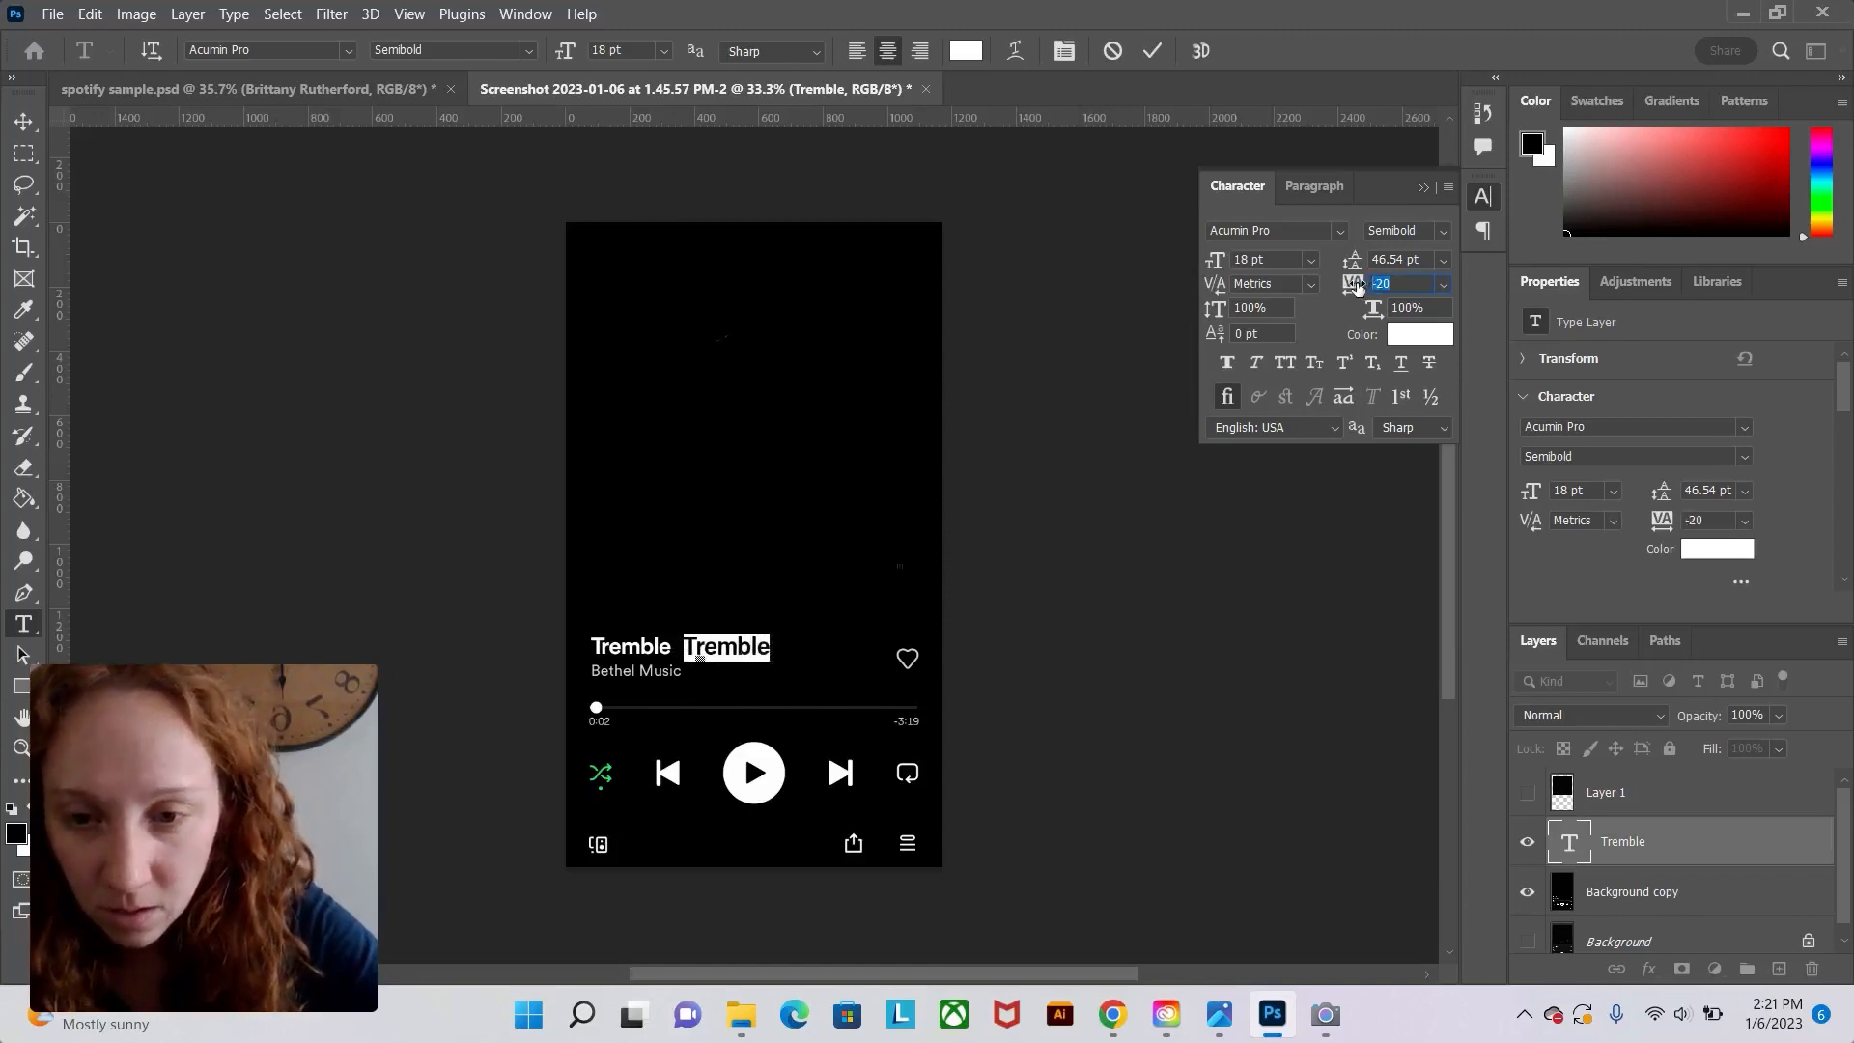
click(1424, 188)
click(24, 121)
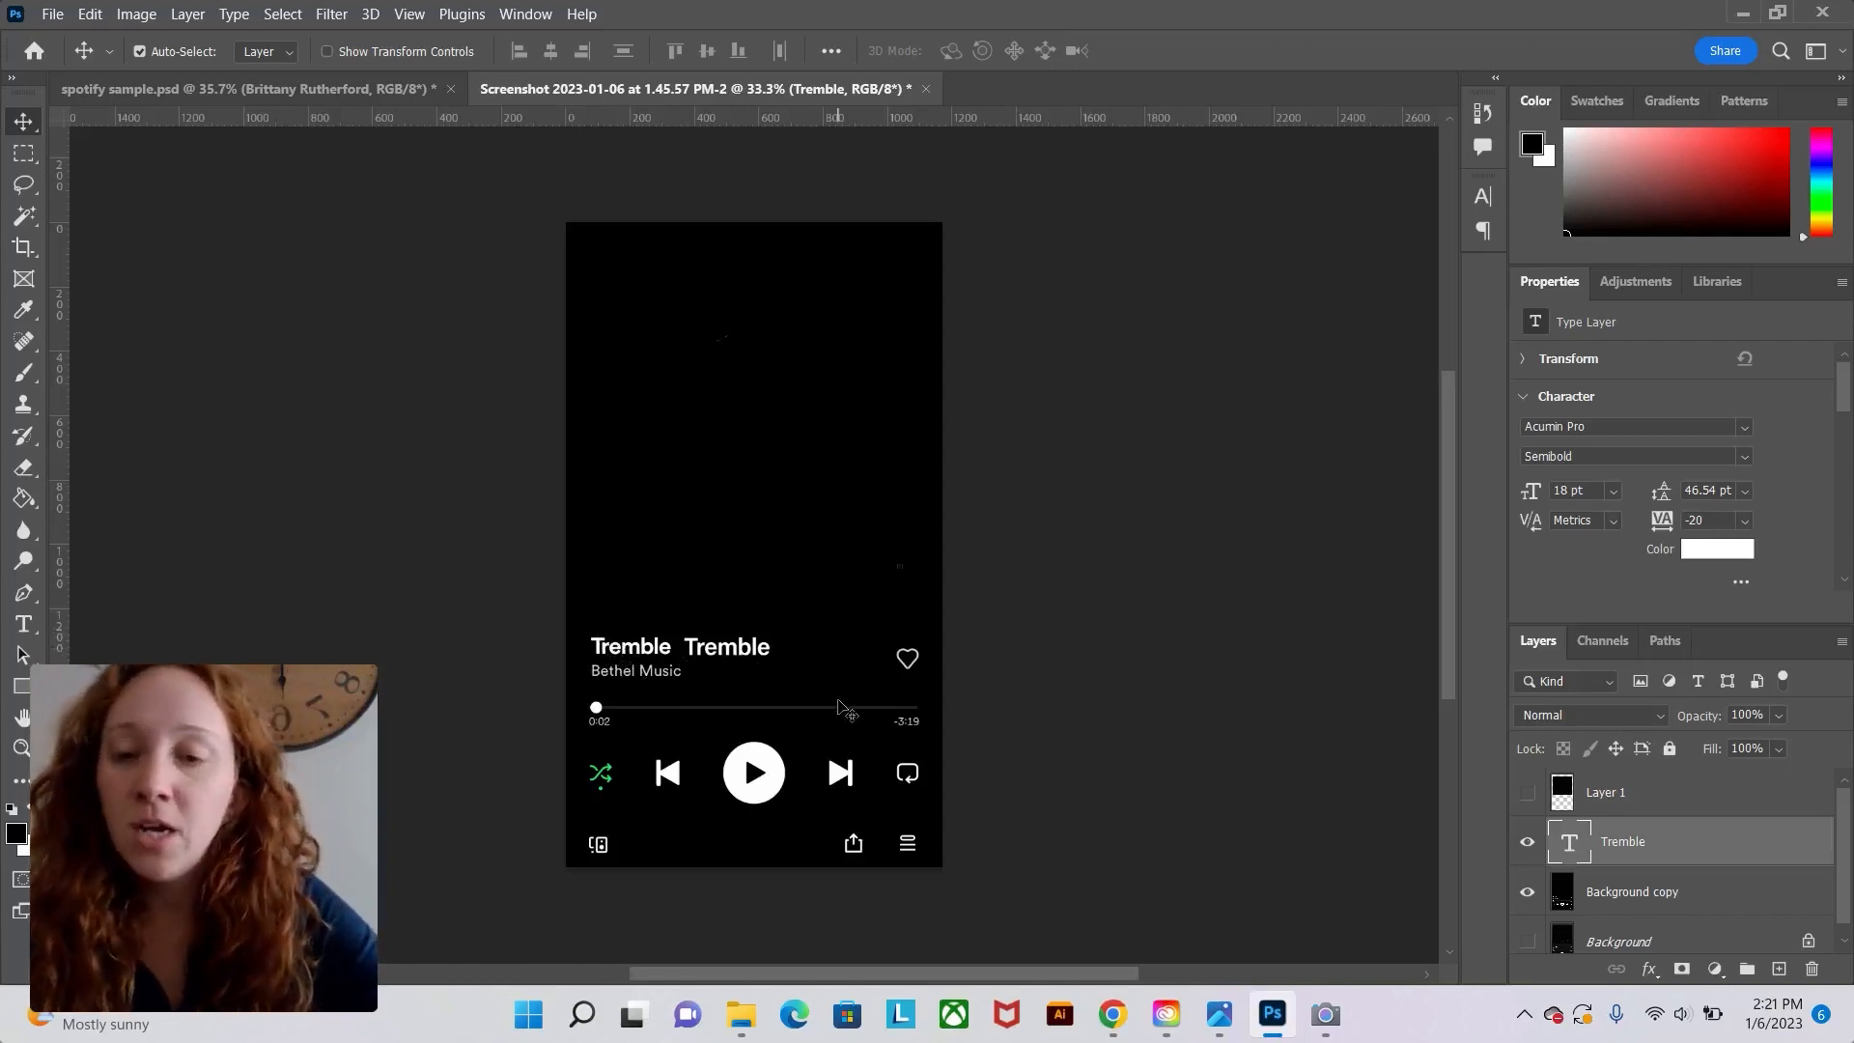
Add a new text layer reading Bethel Music below the new Tremble title.
click(23, 624)
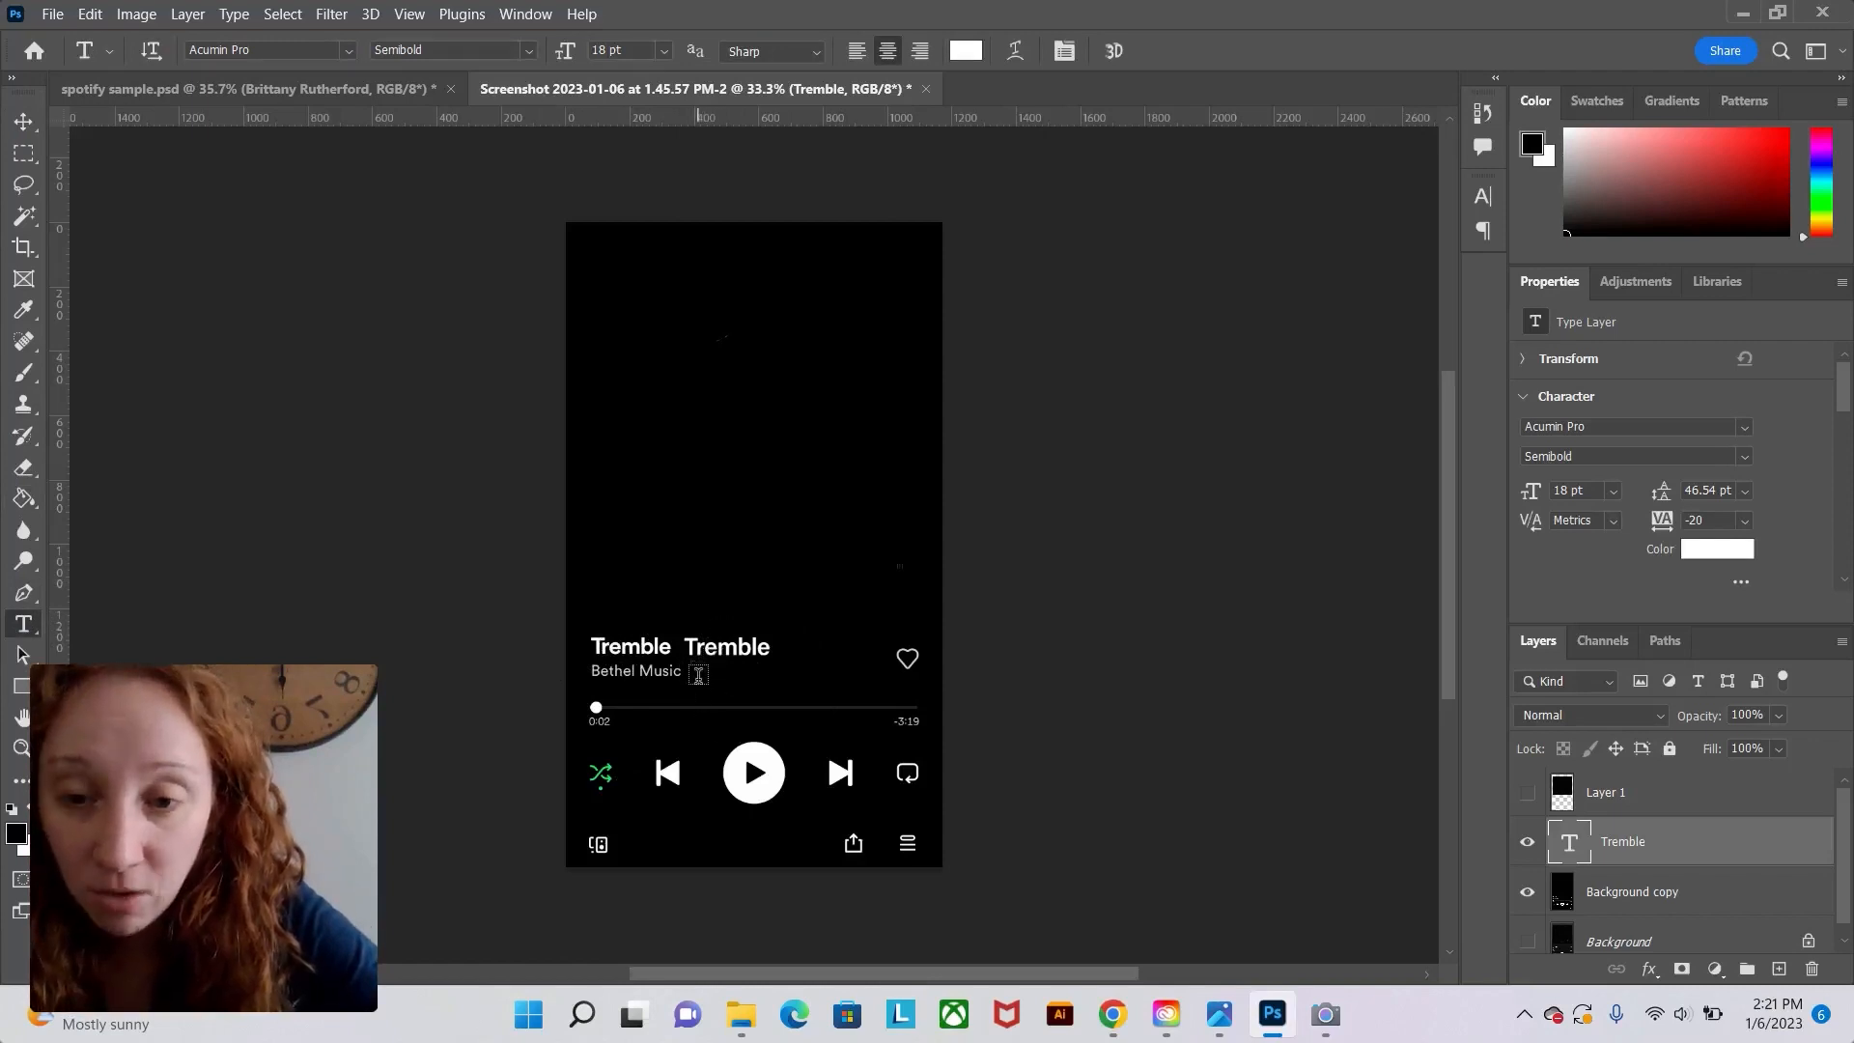
click(698, 676)
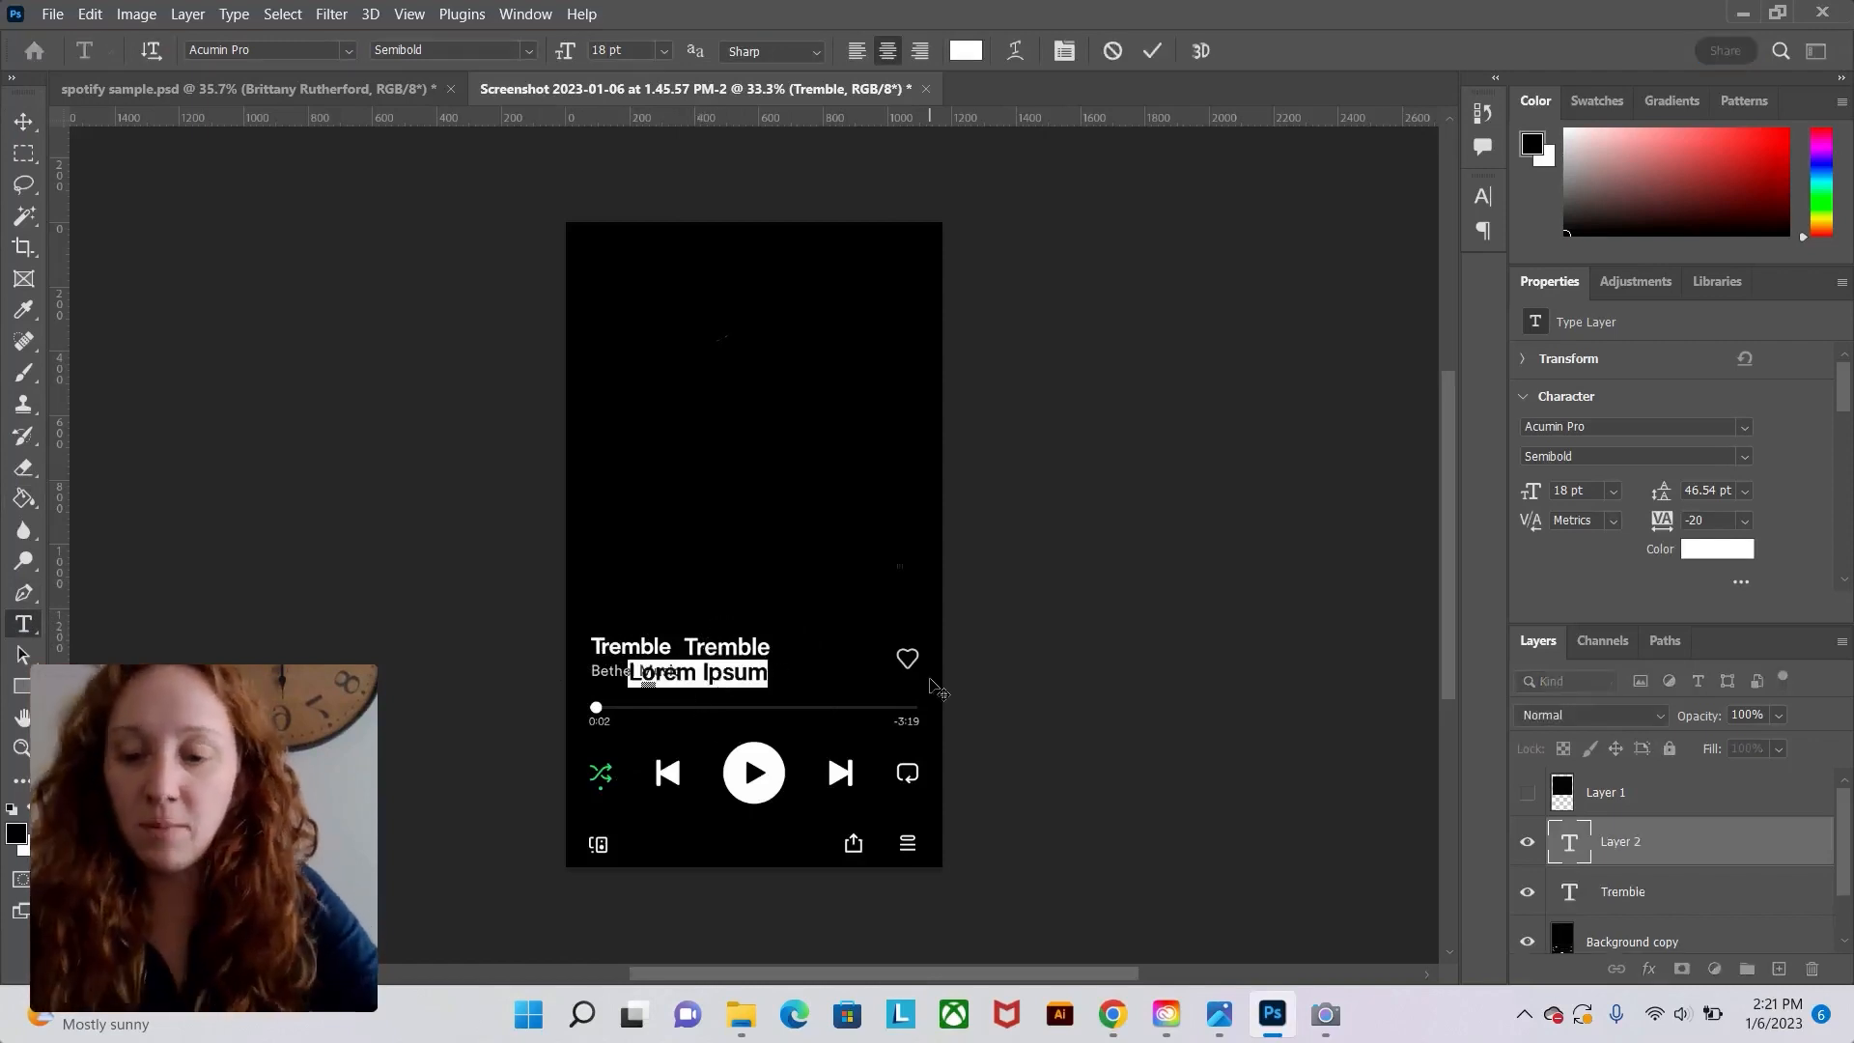
text(Ebth)
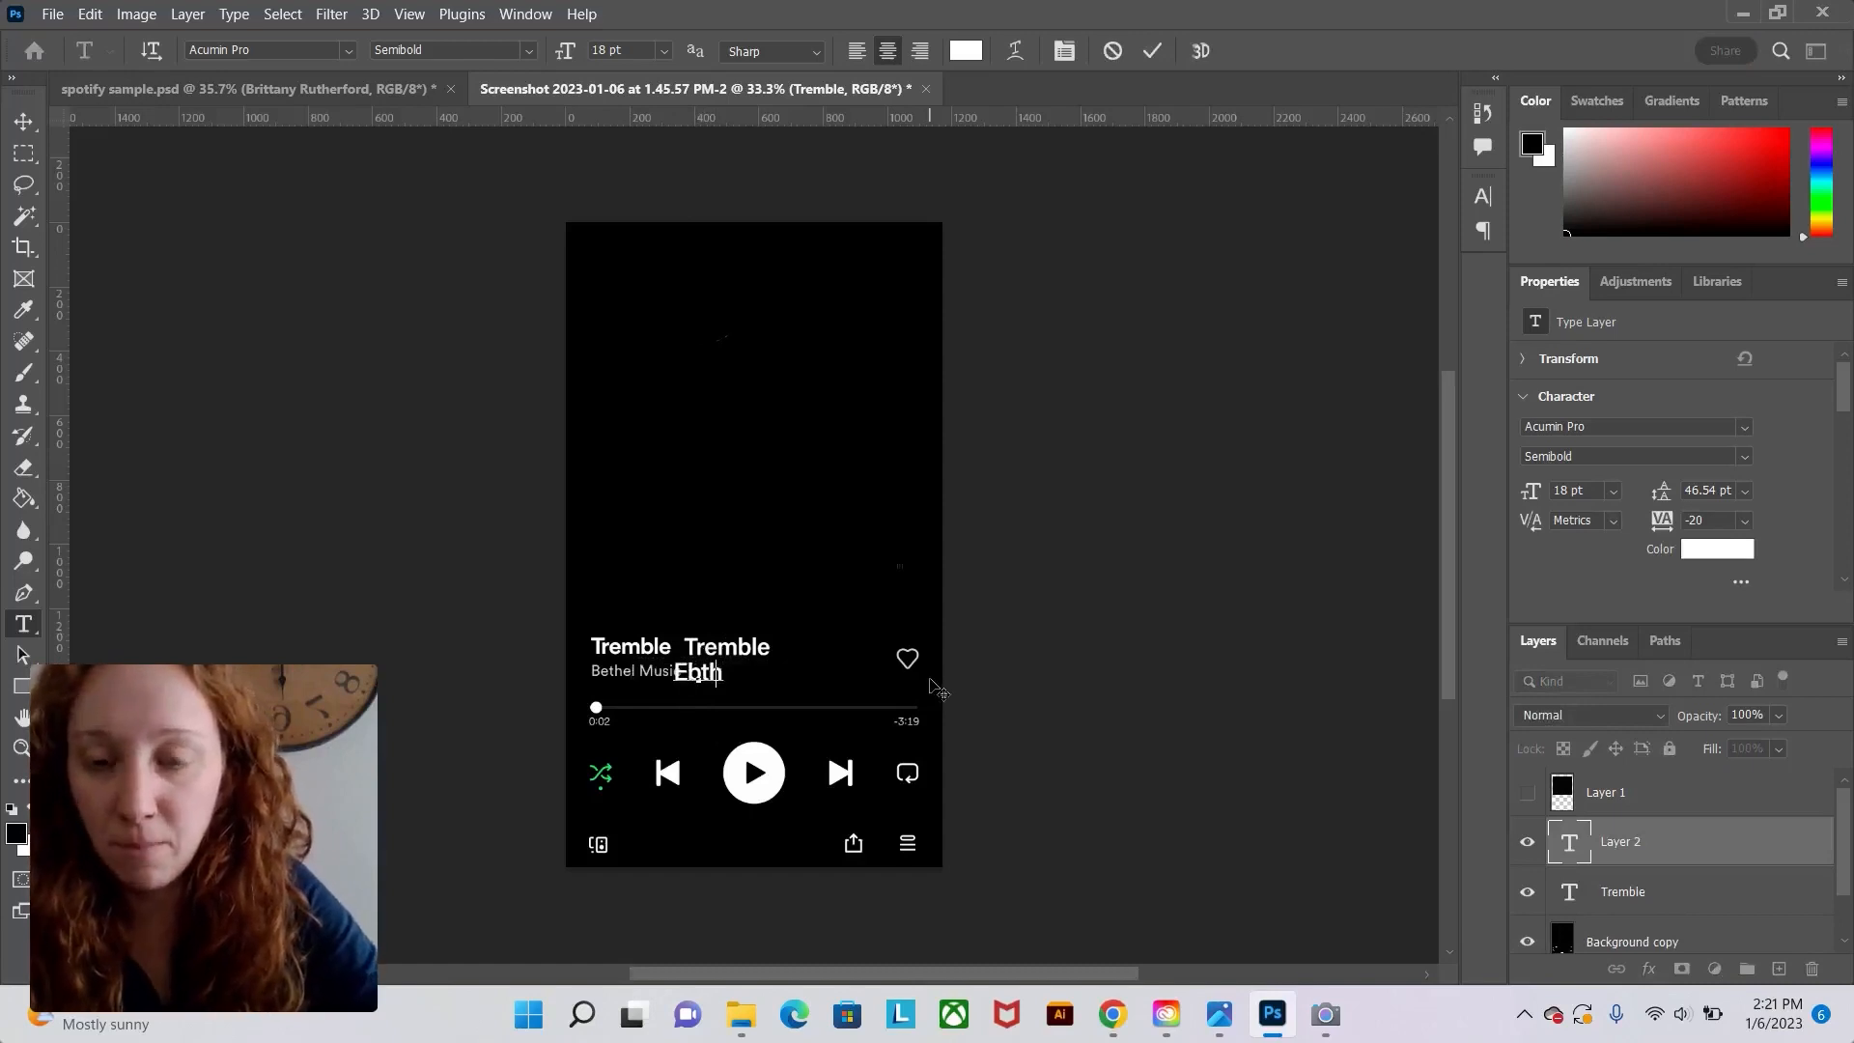
key(BackSpace)
key(BackSpace)
key(BackSpace)
key(BackSpace)
text(Bethel Mu)
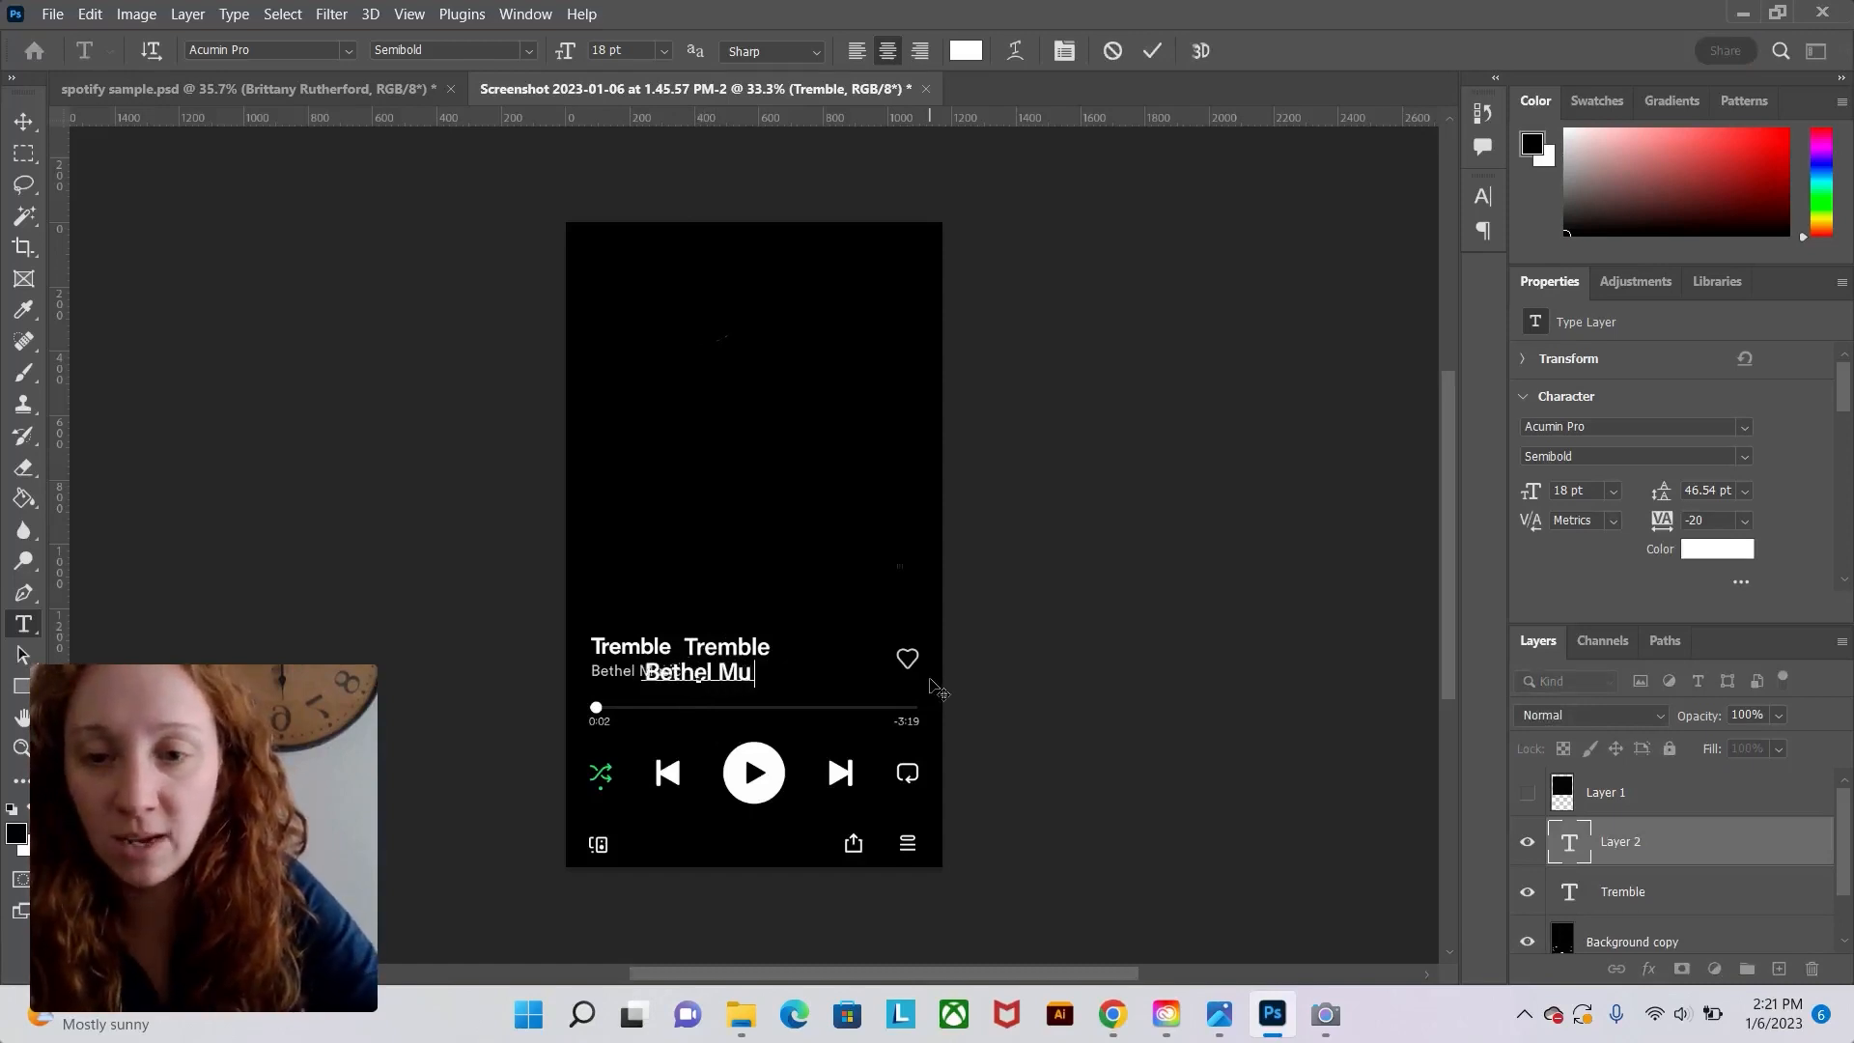
text(sic)
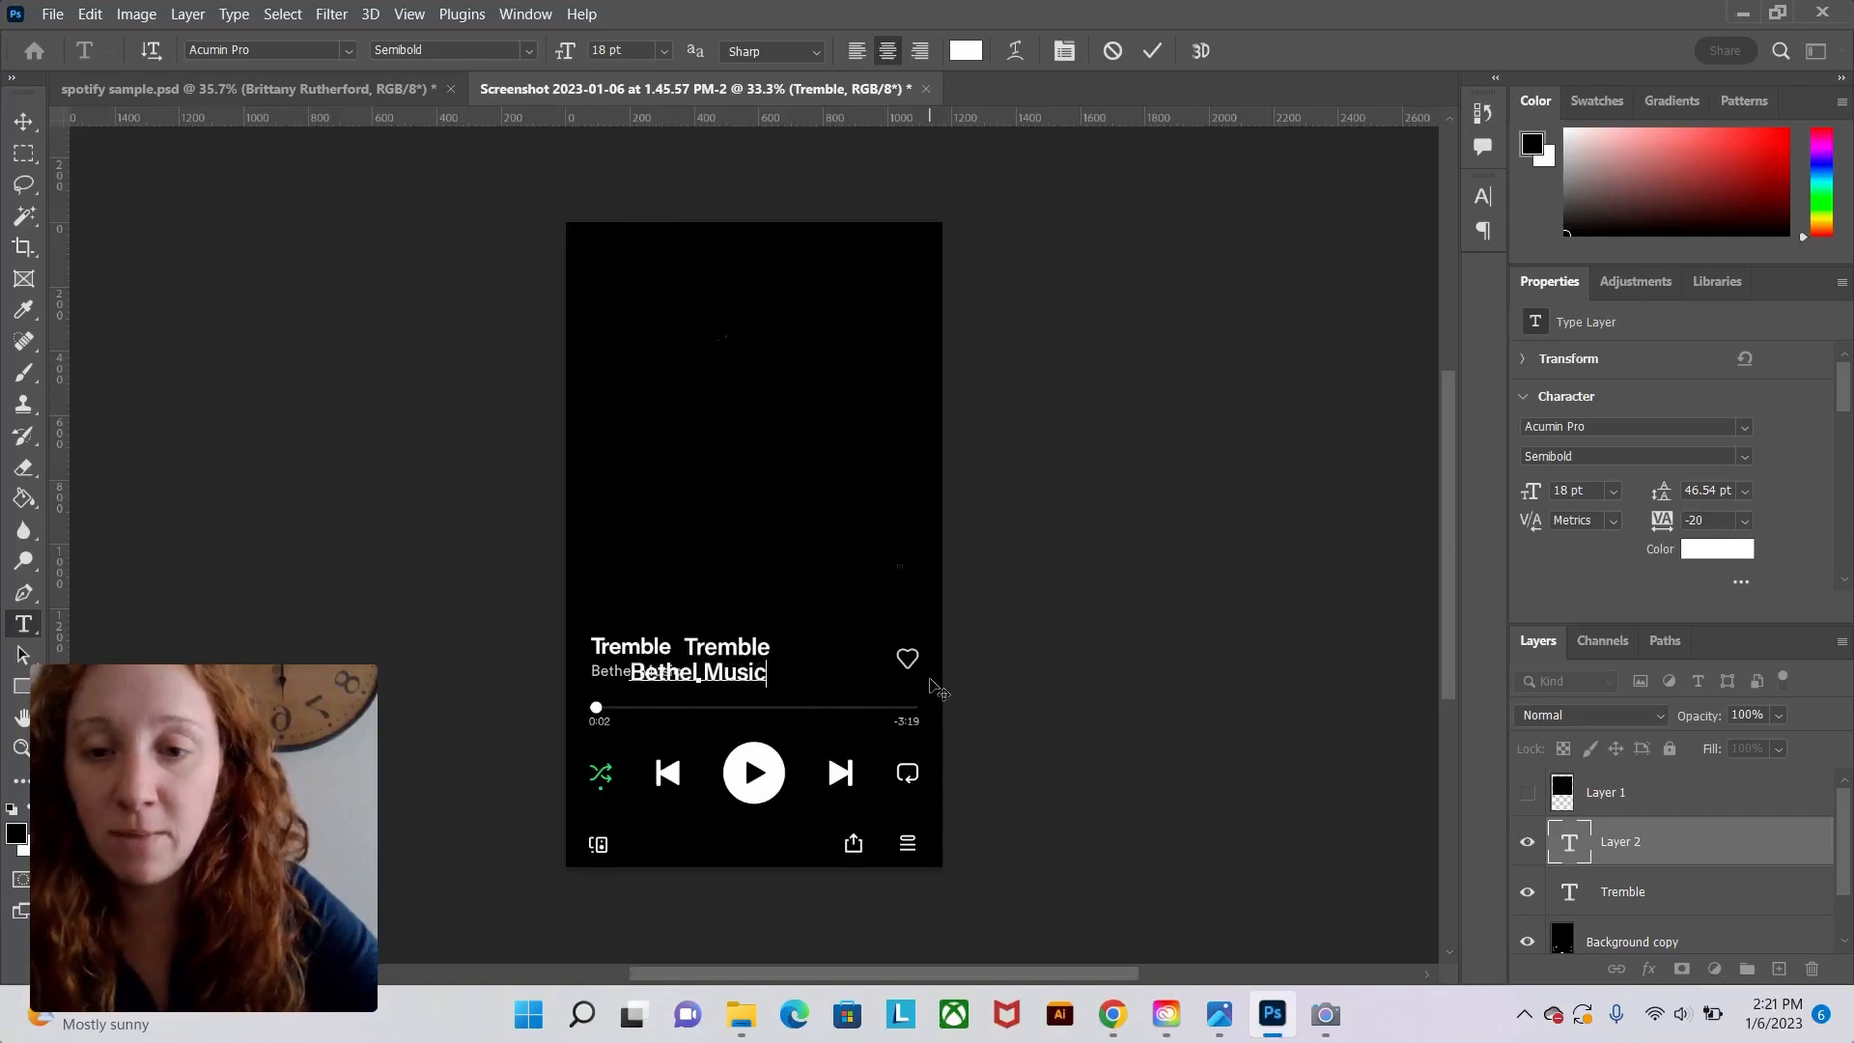
click(26, 122)
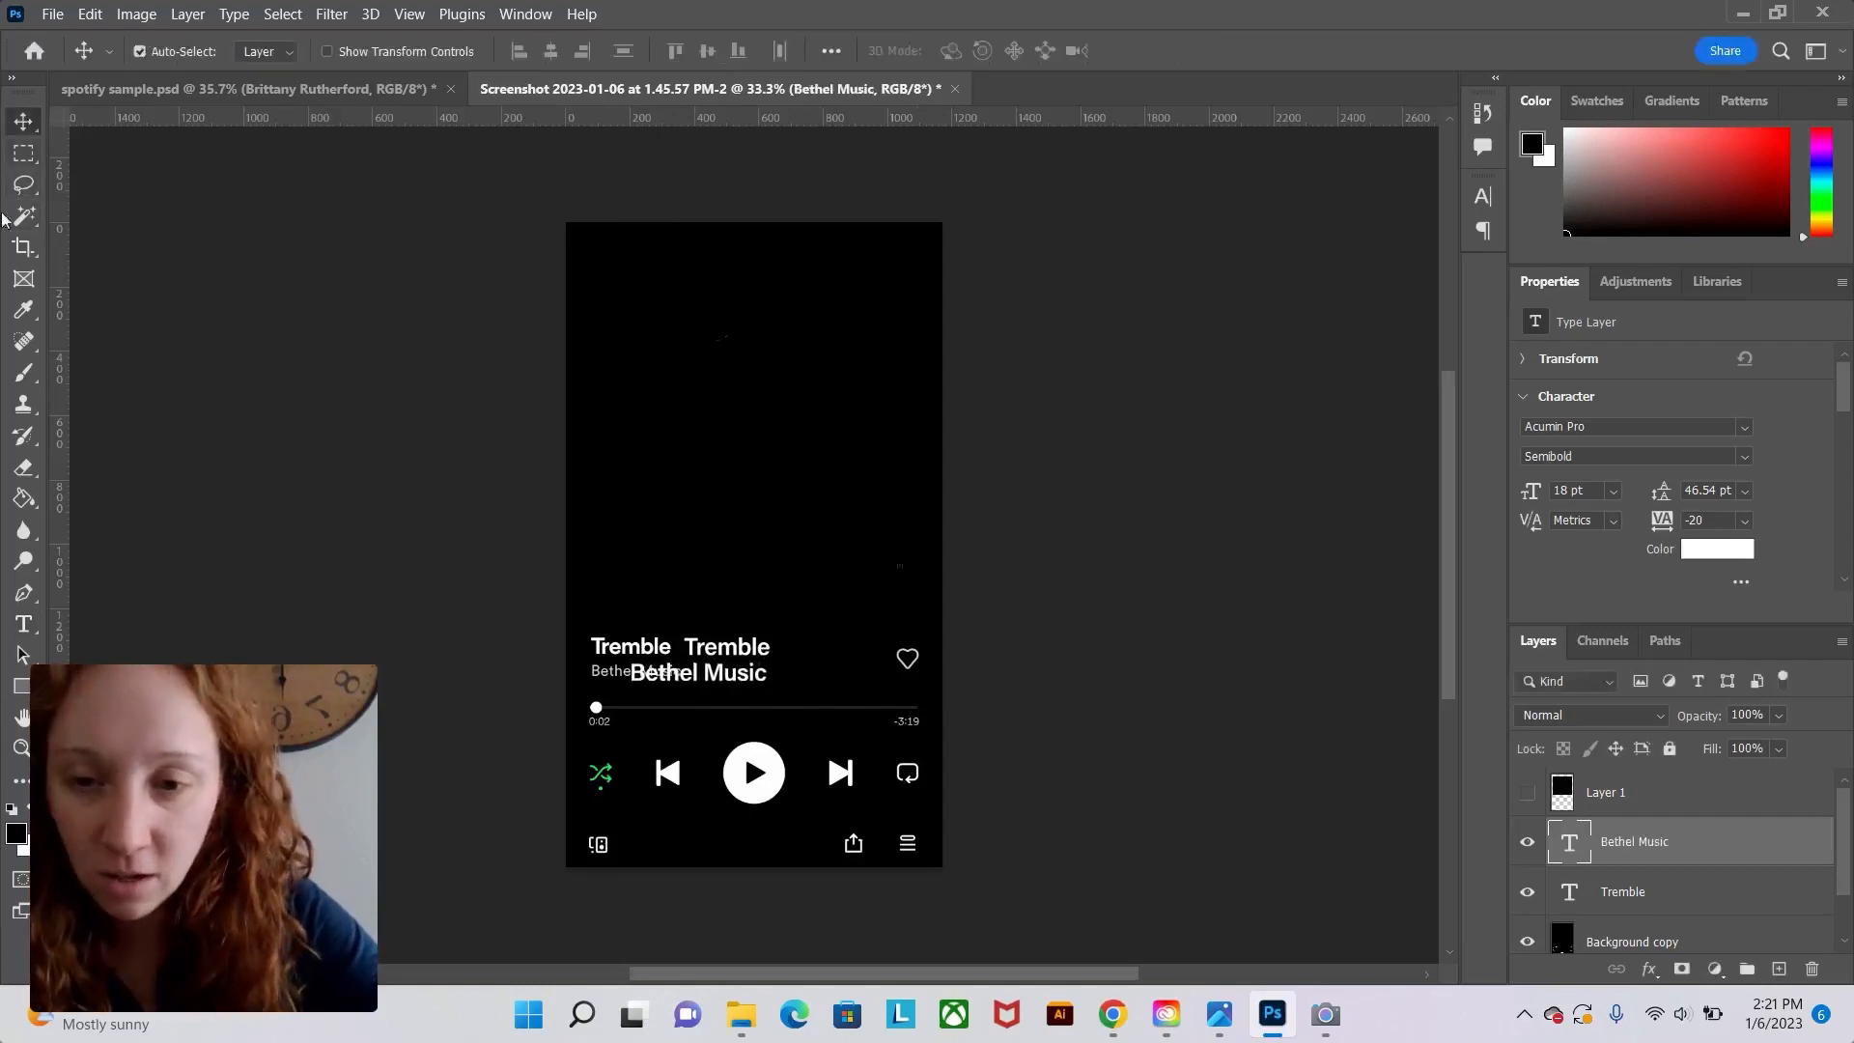
Move the Bethel Music text under the new Tremble title.
drag(686, 686, 755, 688)
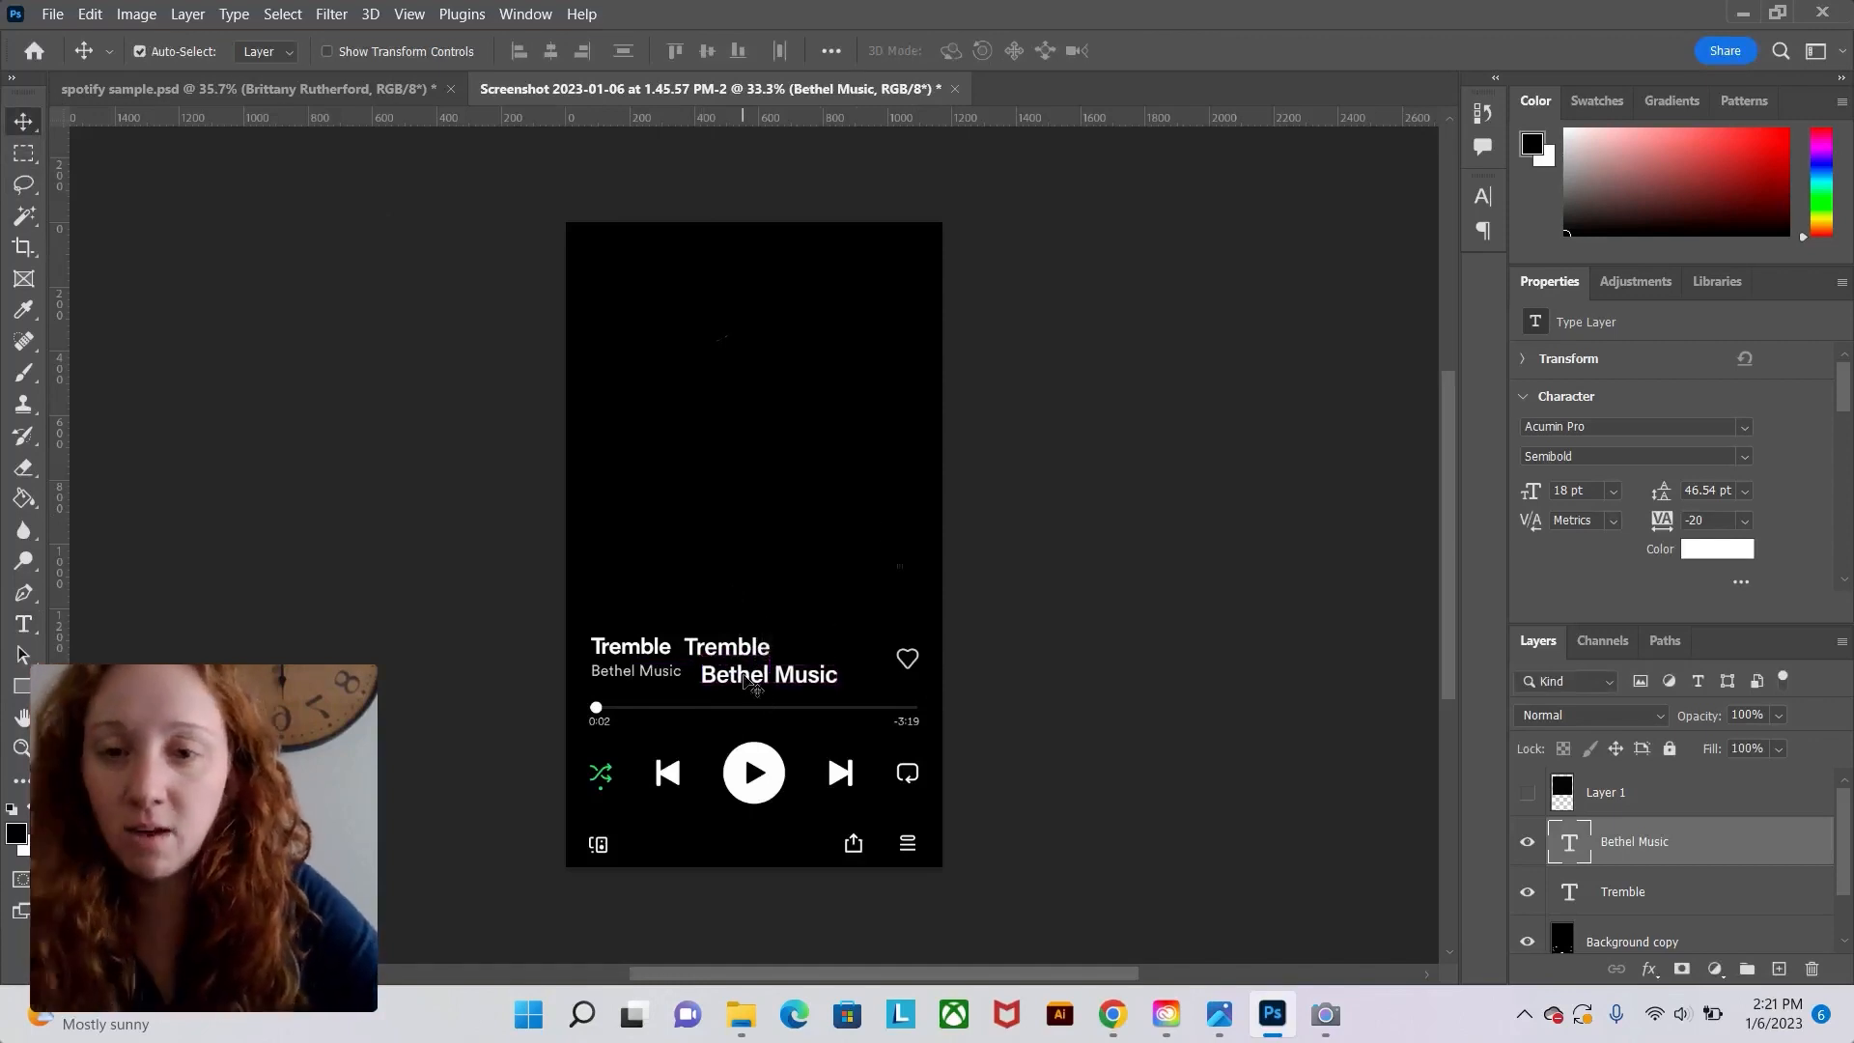
key(ctrl+a)
key(ctrl+d)
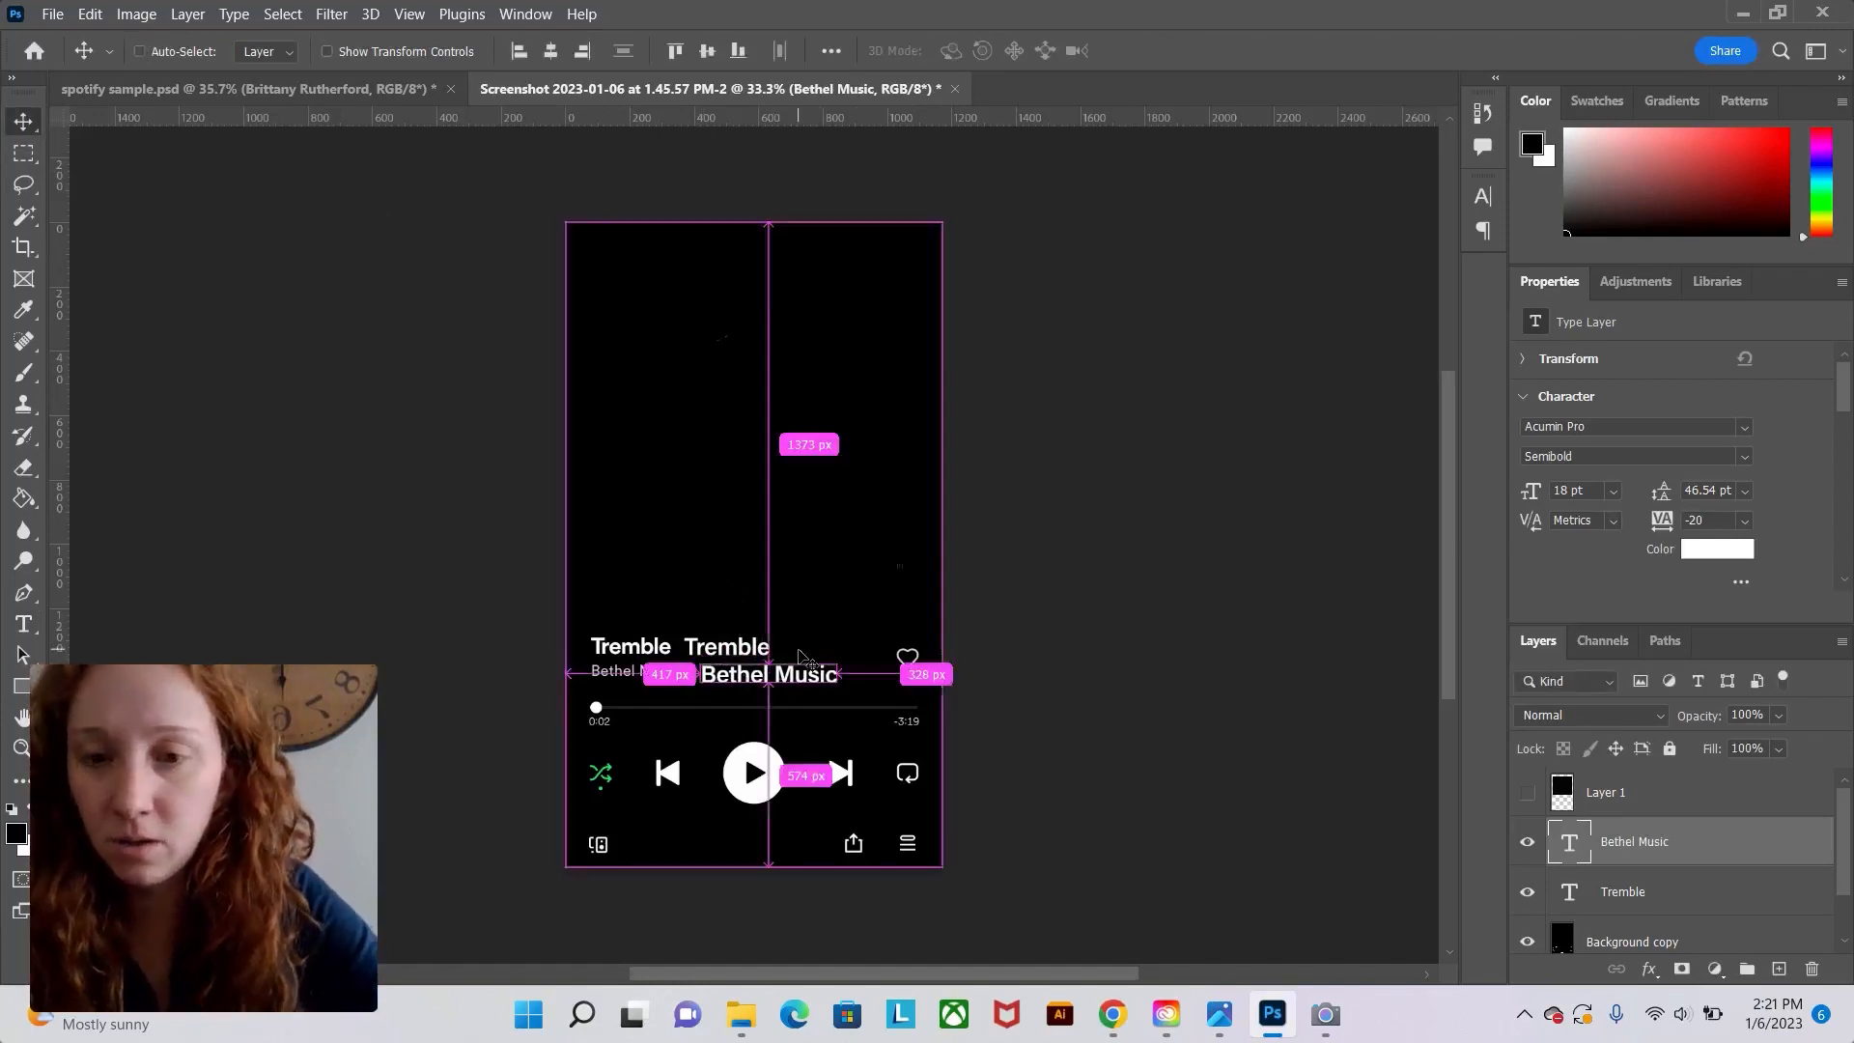
Set the Bethel Music text's font size to 14 pt.
click(25, 627)
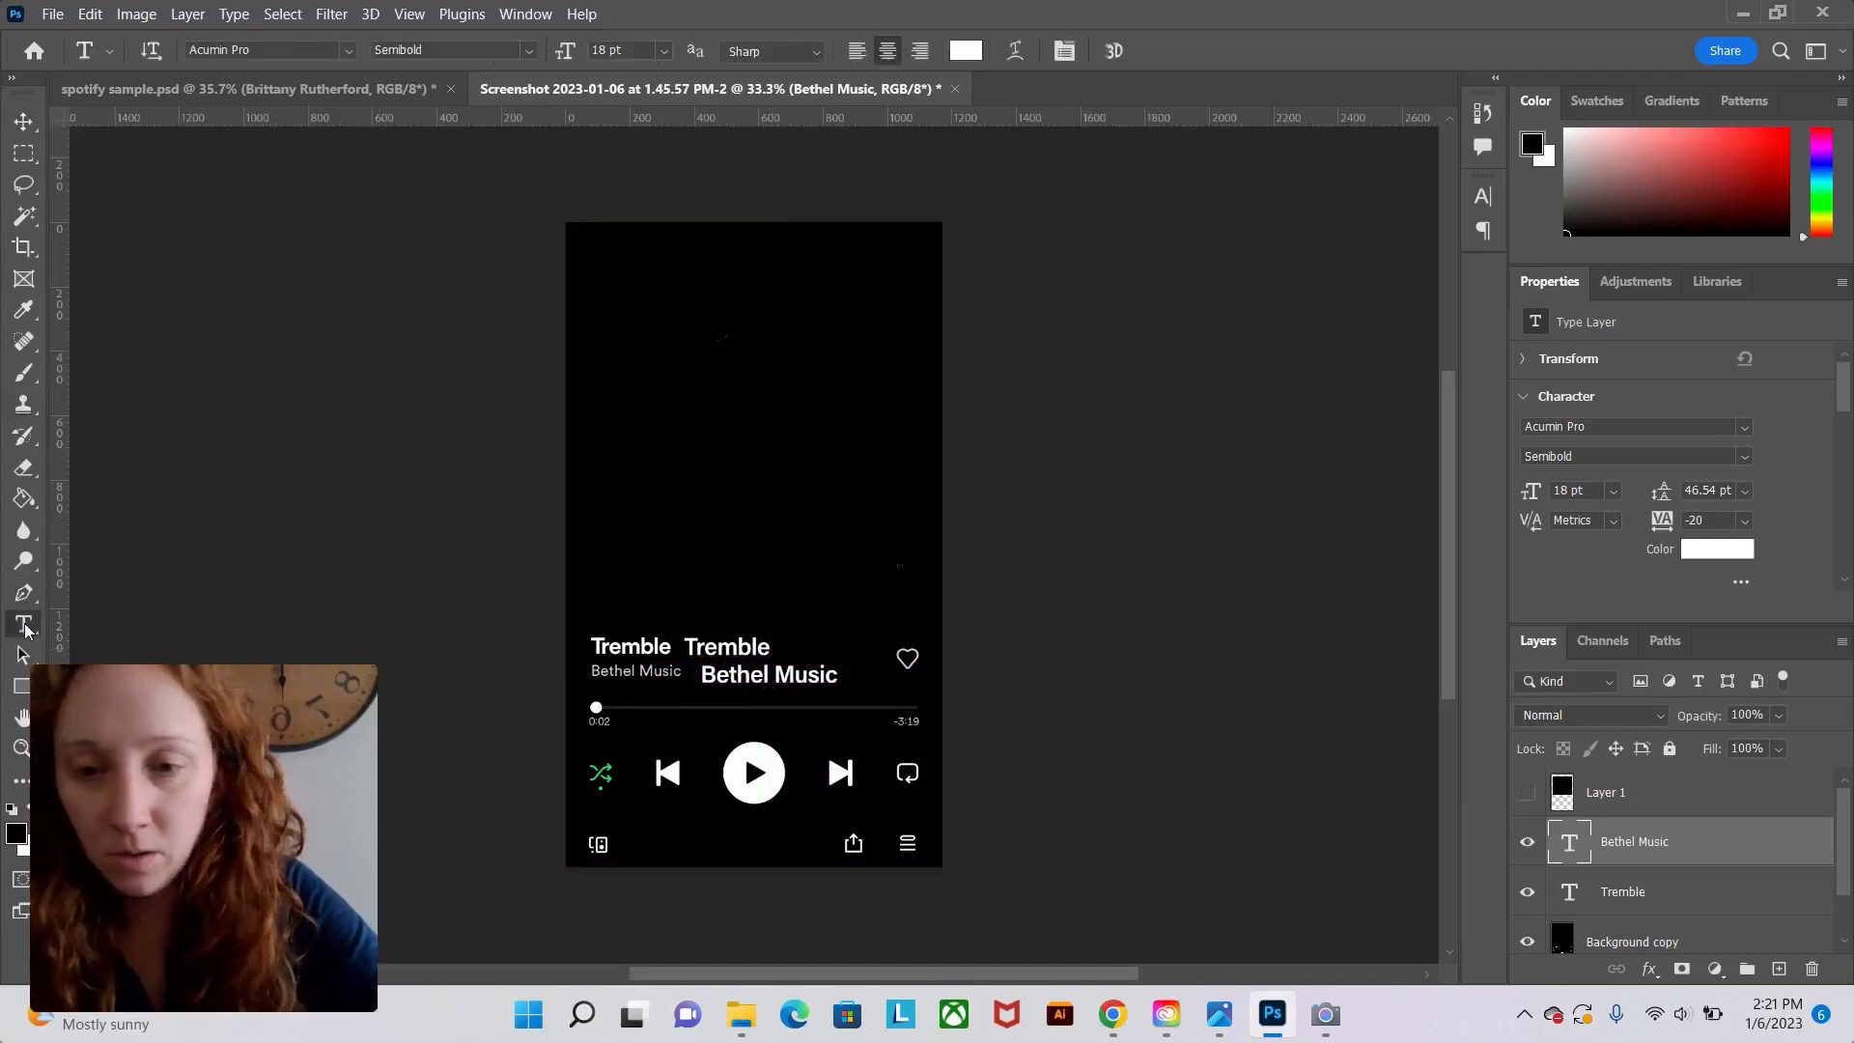
click(760, 683)
key(ctrl+a)
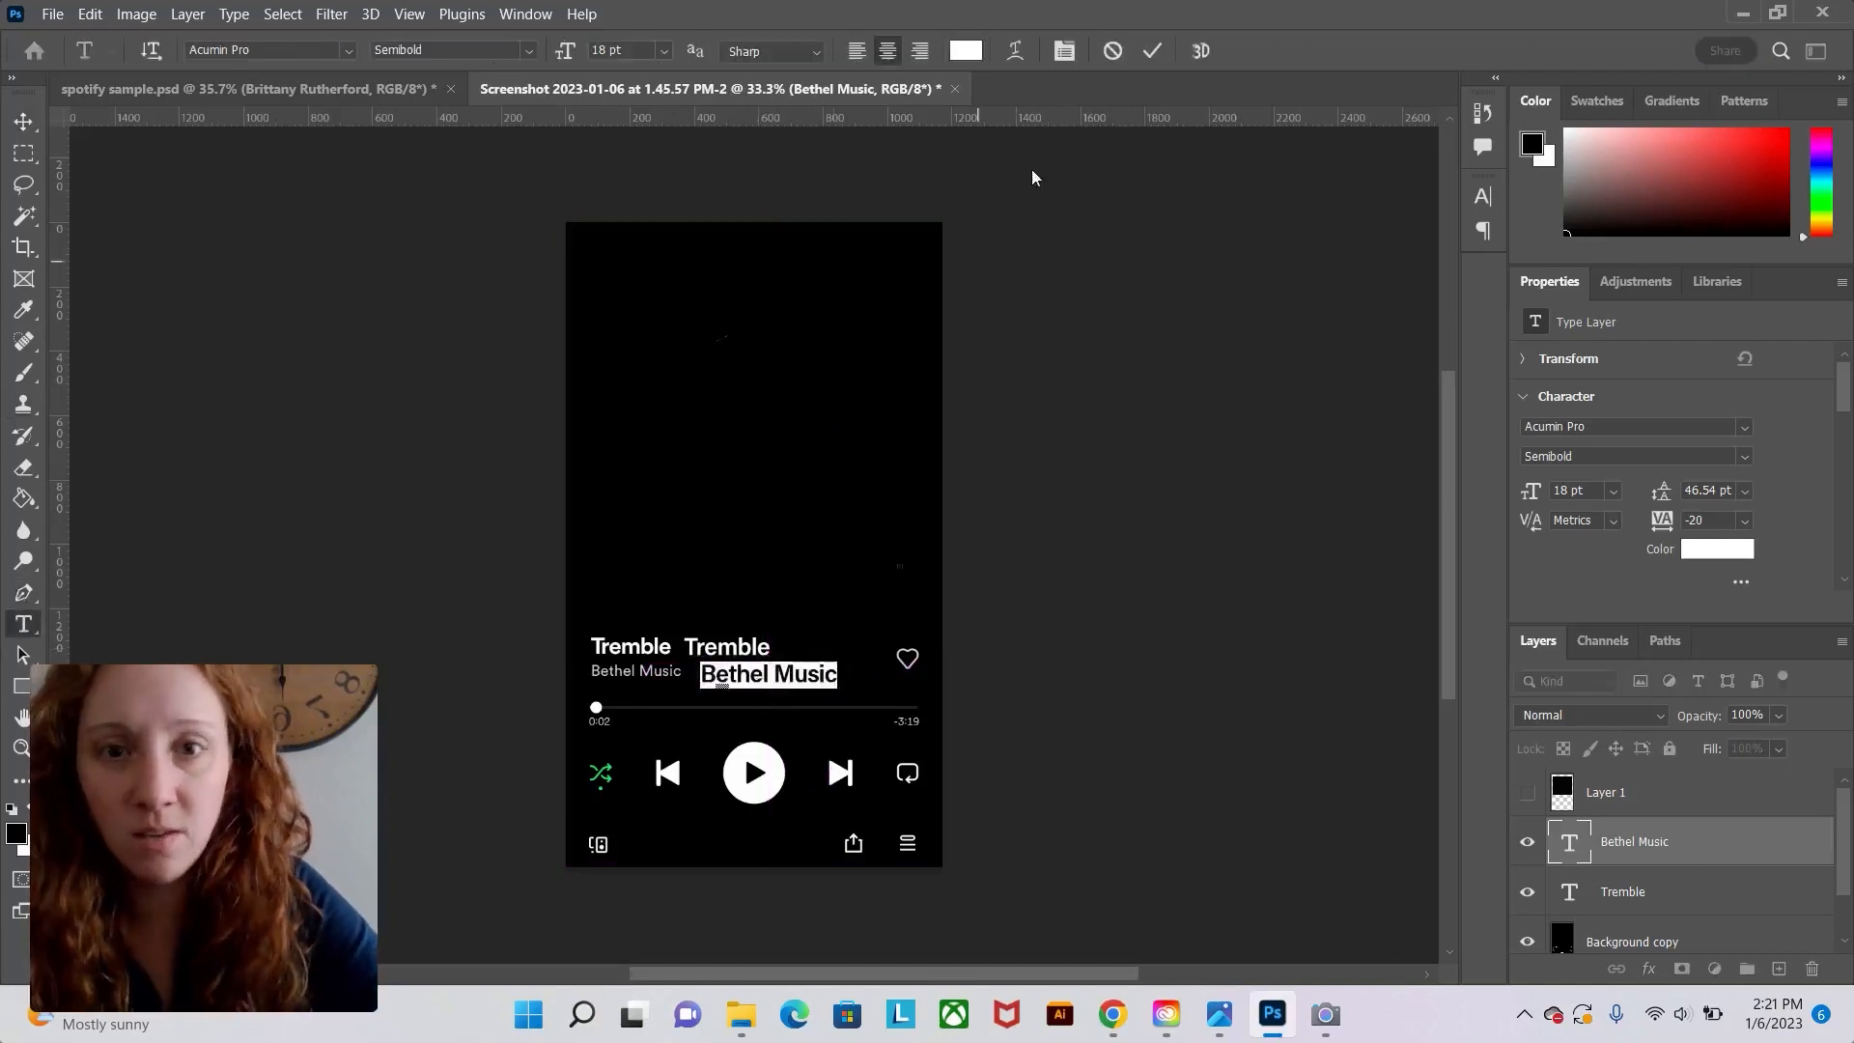
click(665, 51)
click(649, 213)
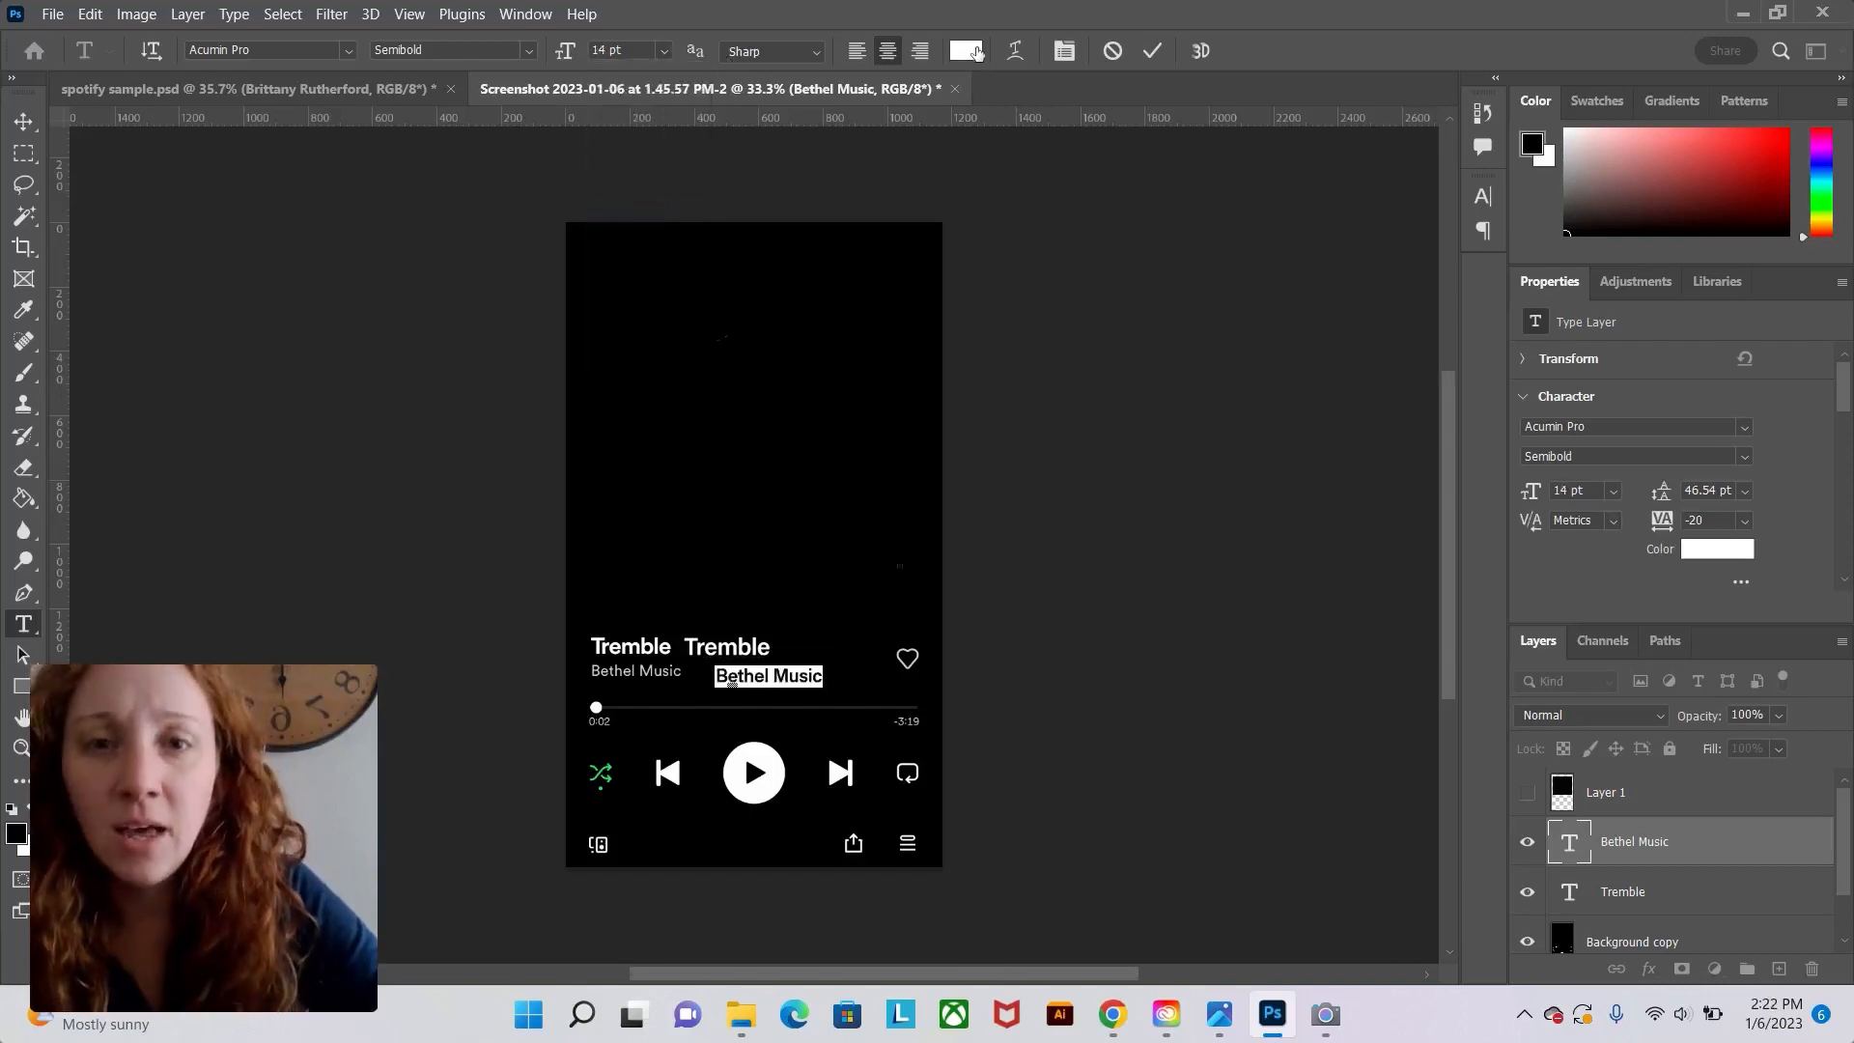
Colour the Bethel Music text #bdbdbd by sampling the original artist name, and commit.
click(967, 51)
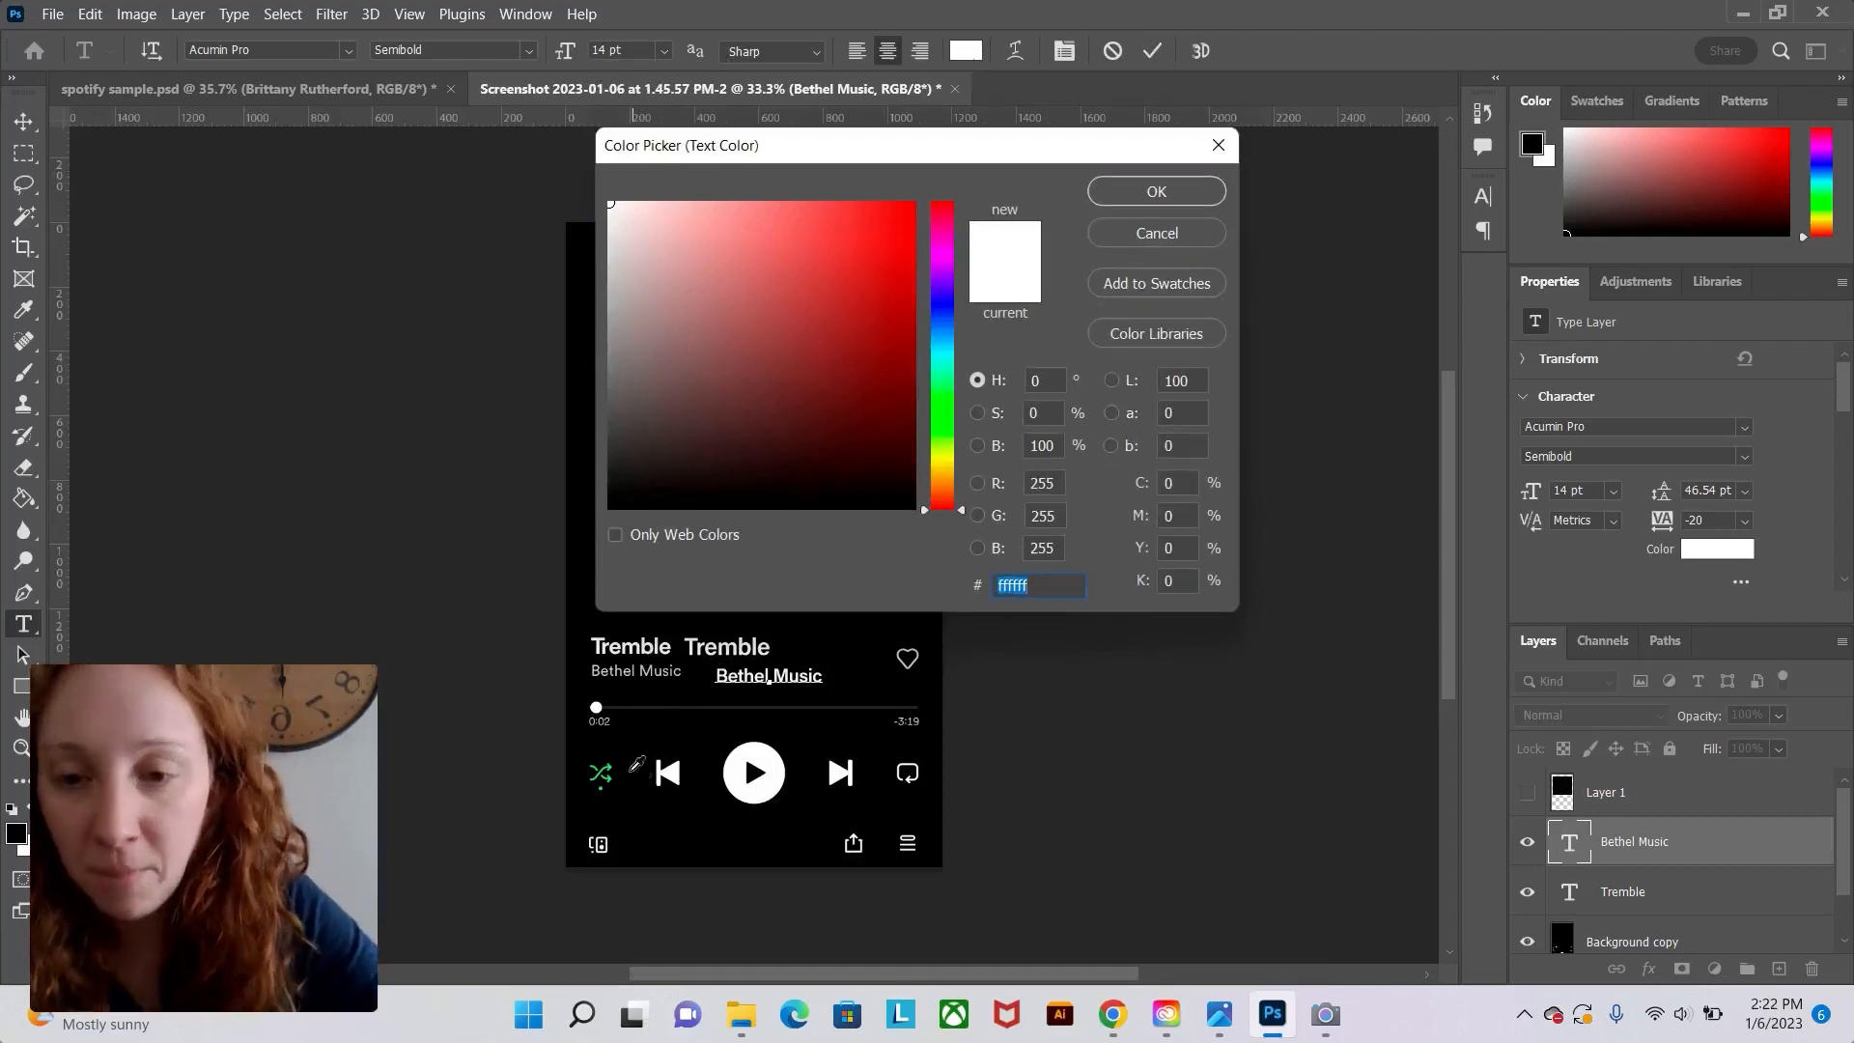
text(000000)
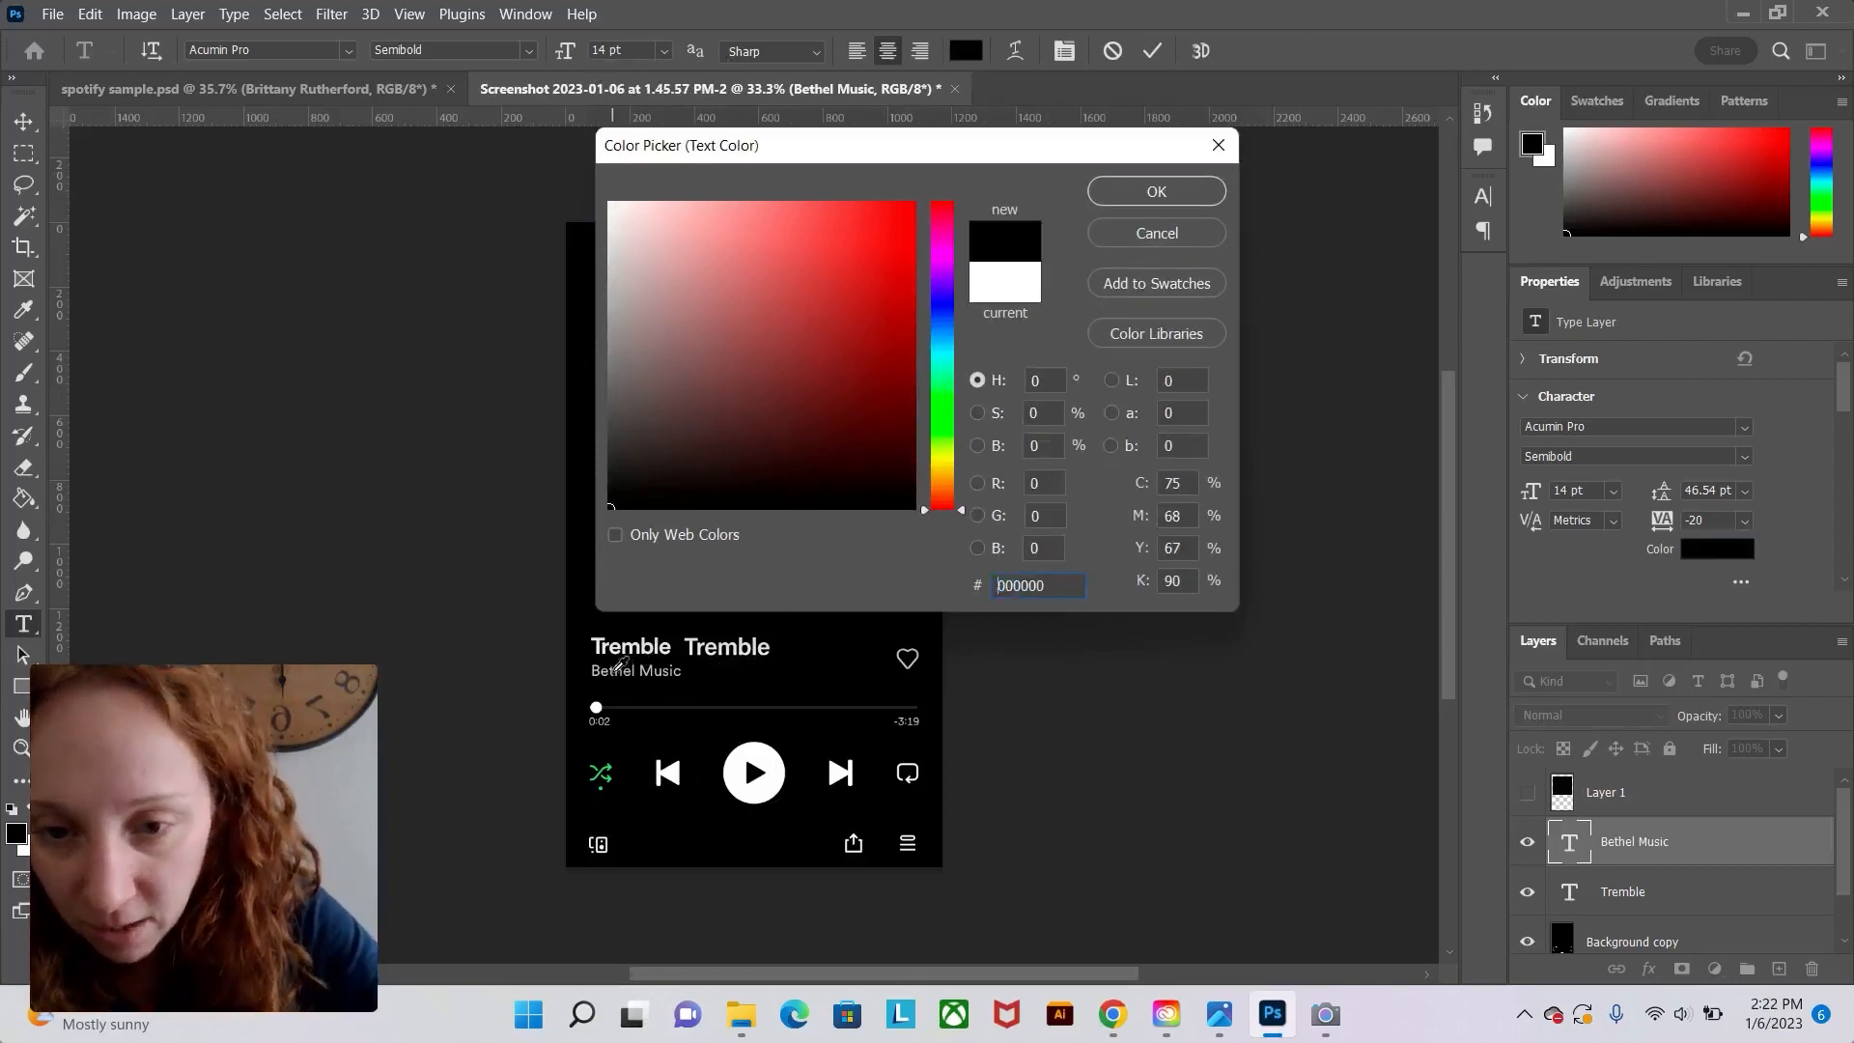
click(615, 667)
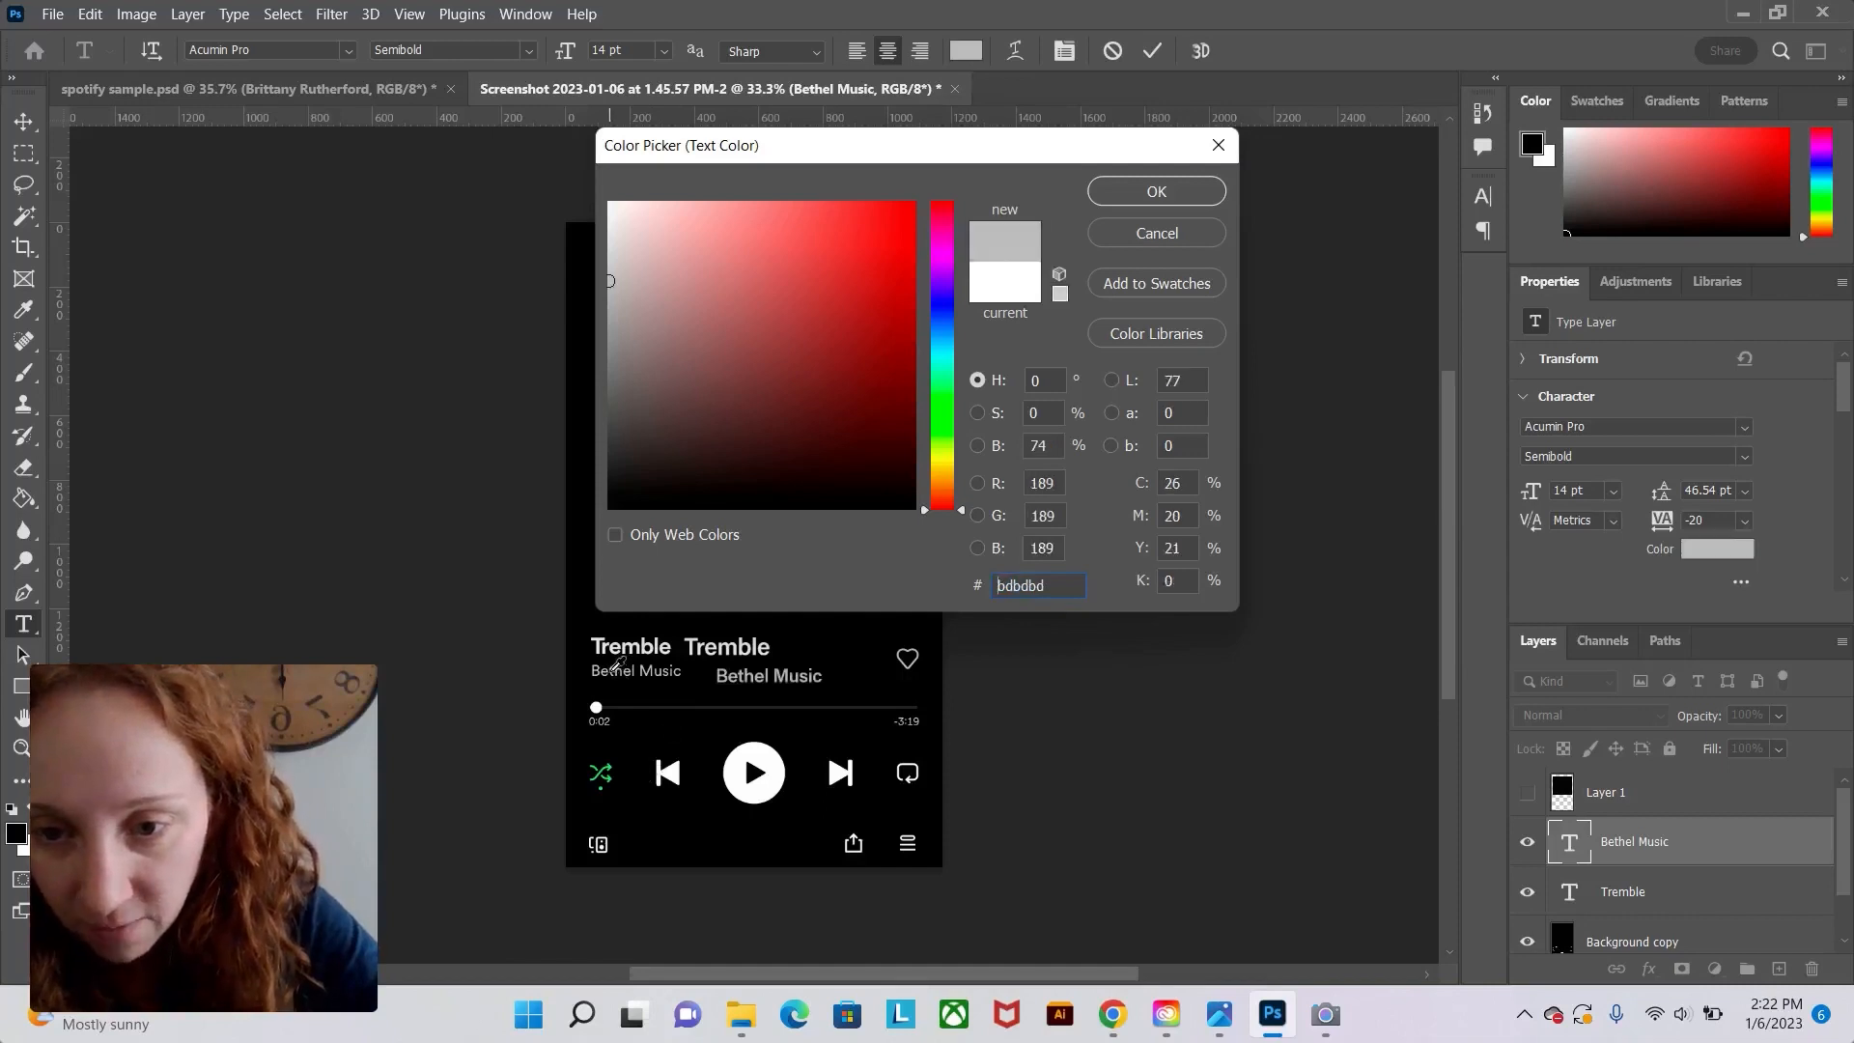
click(1204, 191)
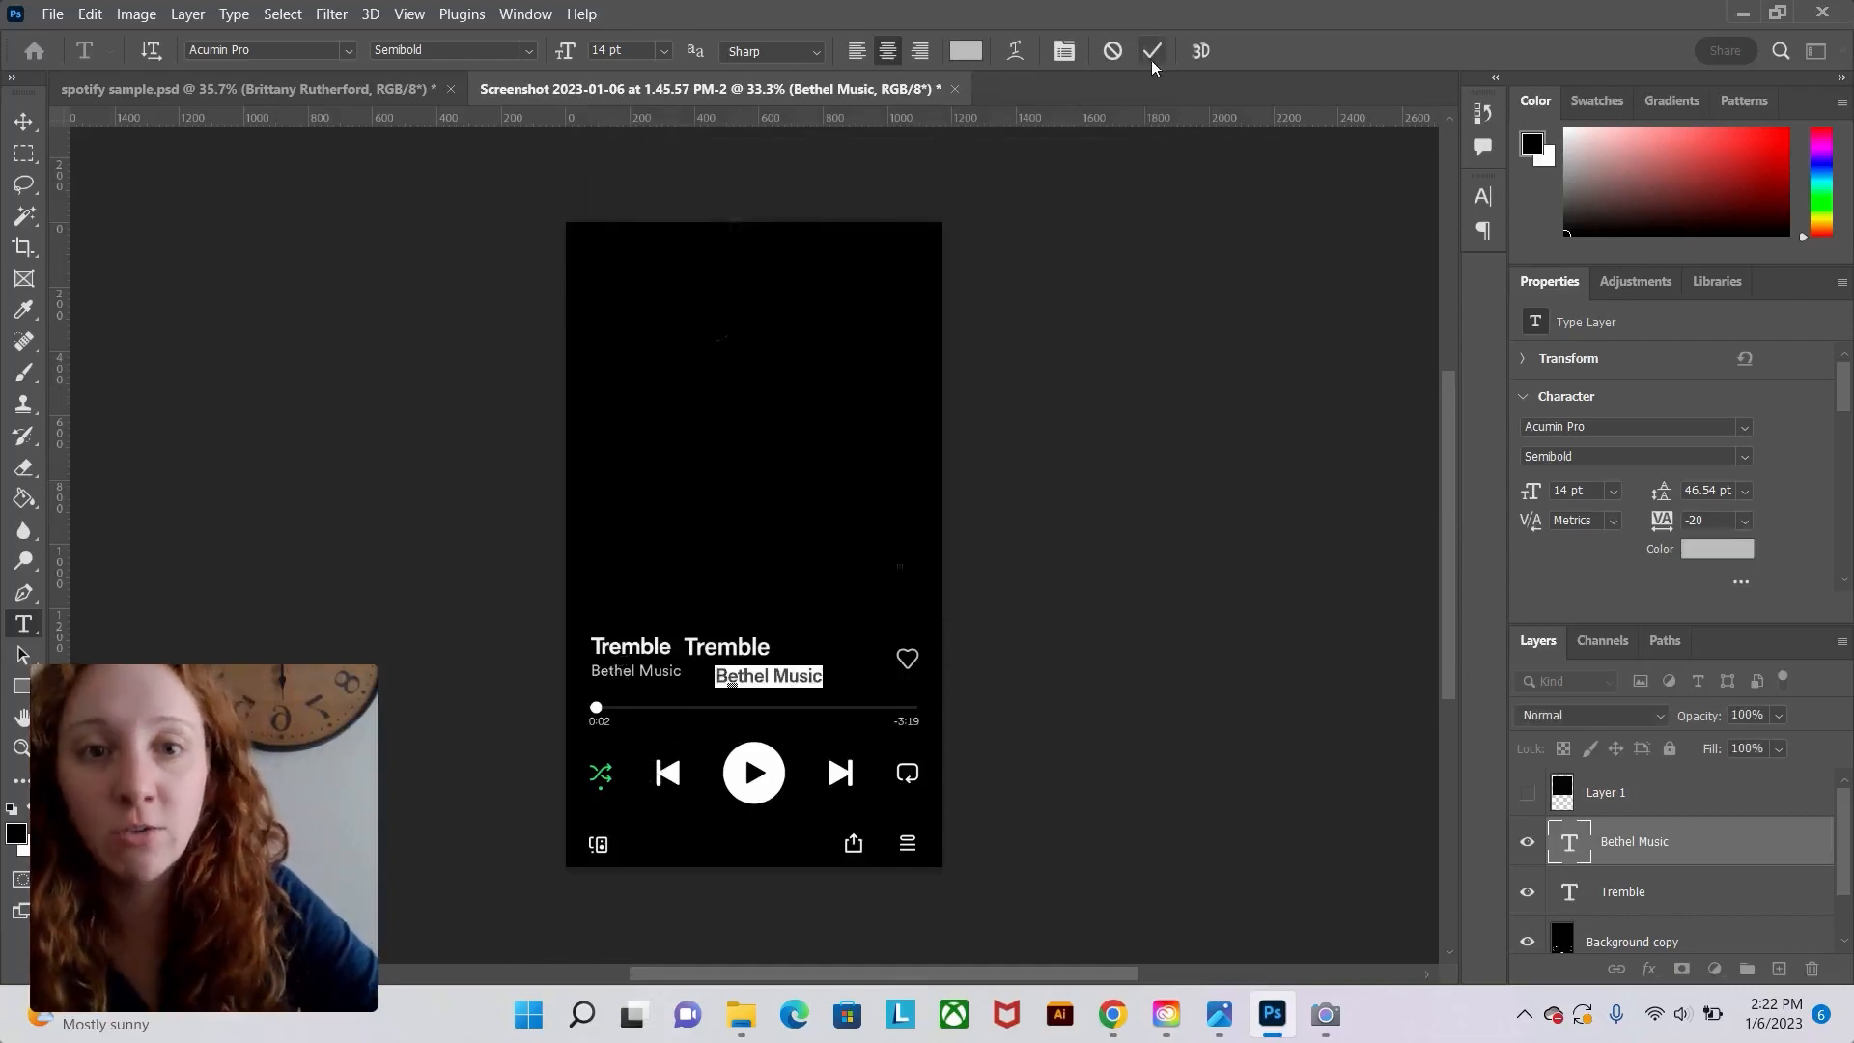
click(1152, 51)
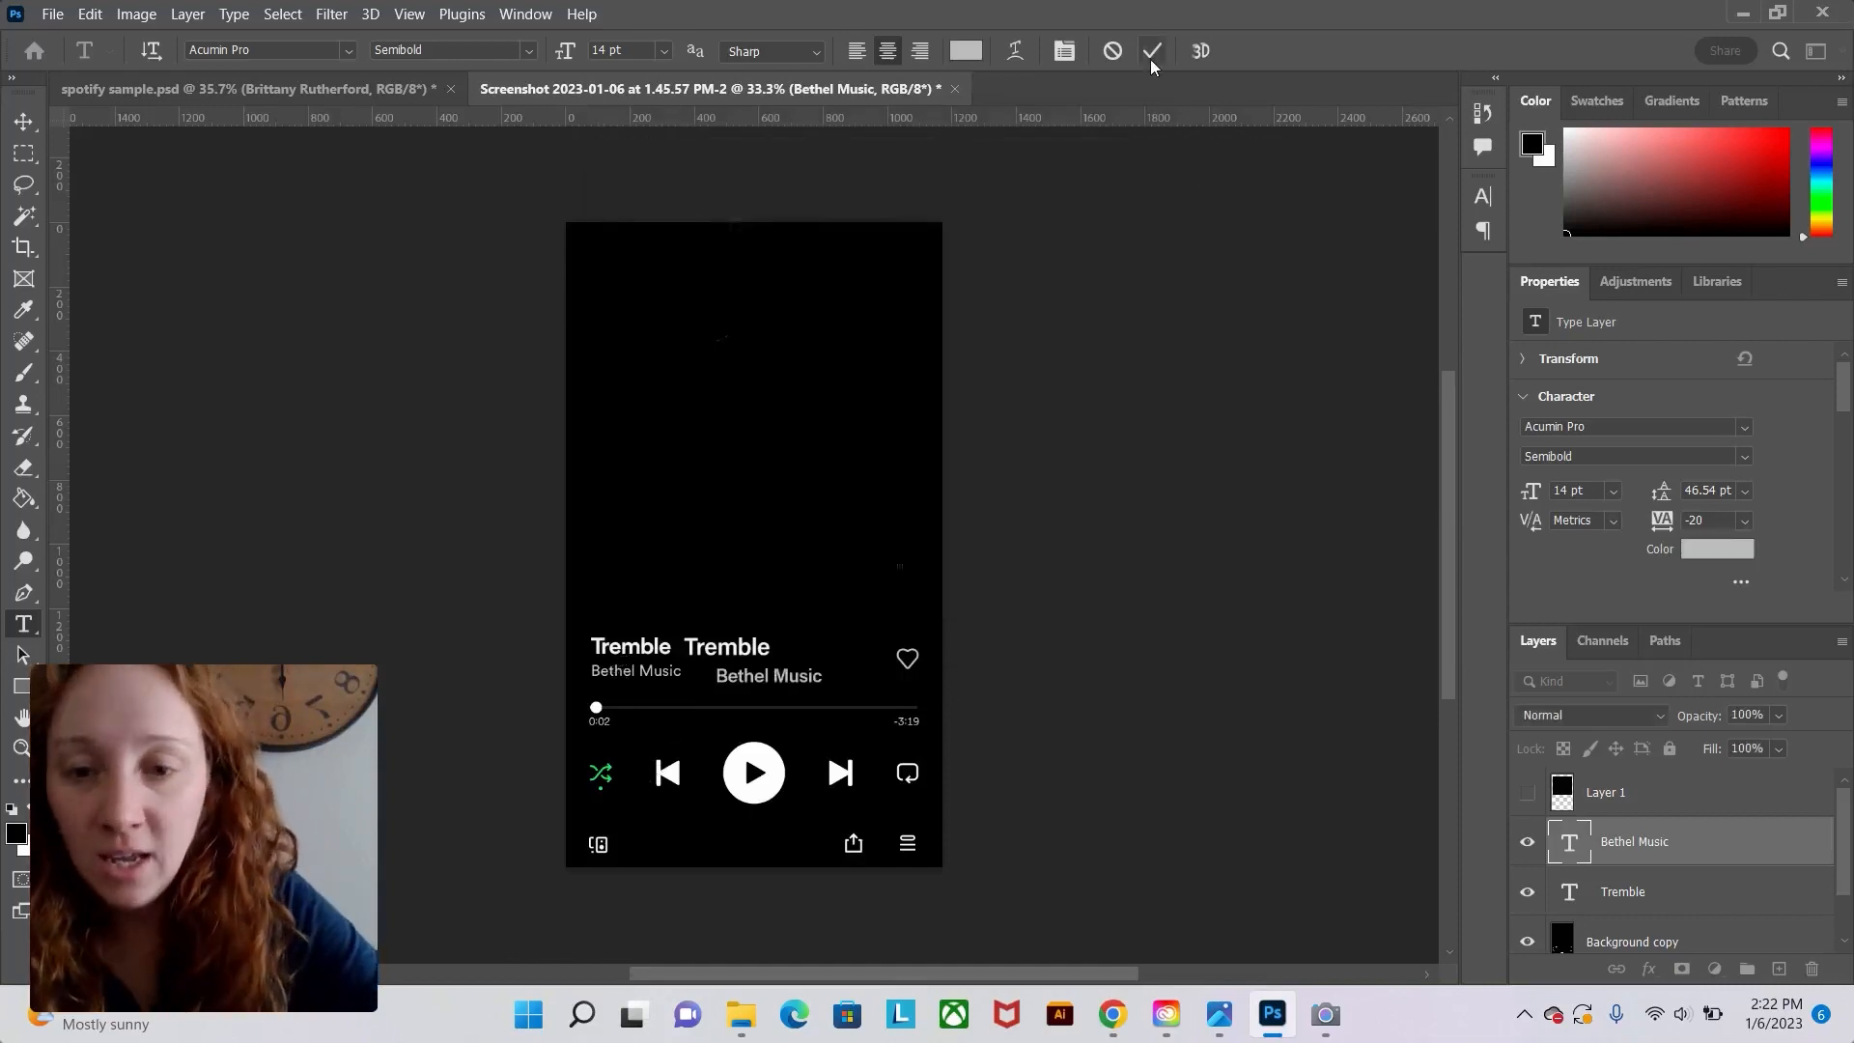
Position the Bethel Music text beside the original artist name, nudging it left and up.
click(24, 121)
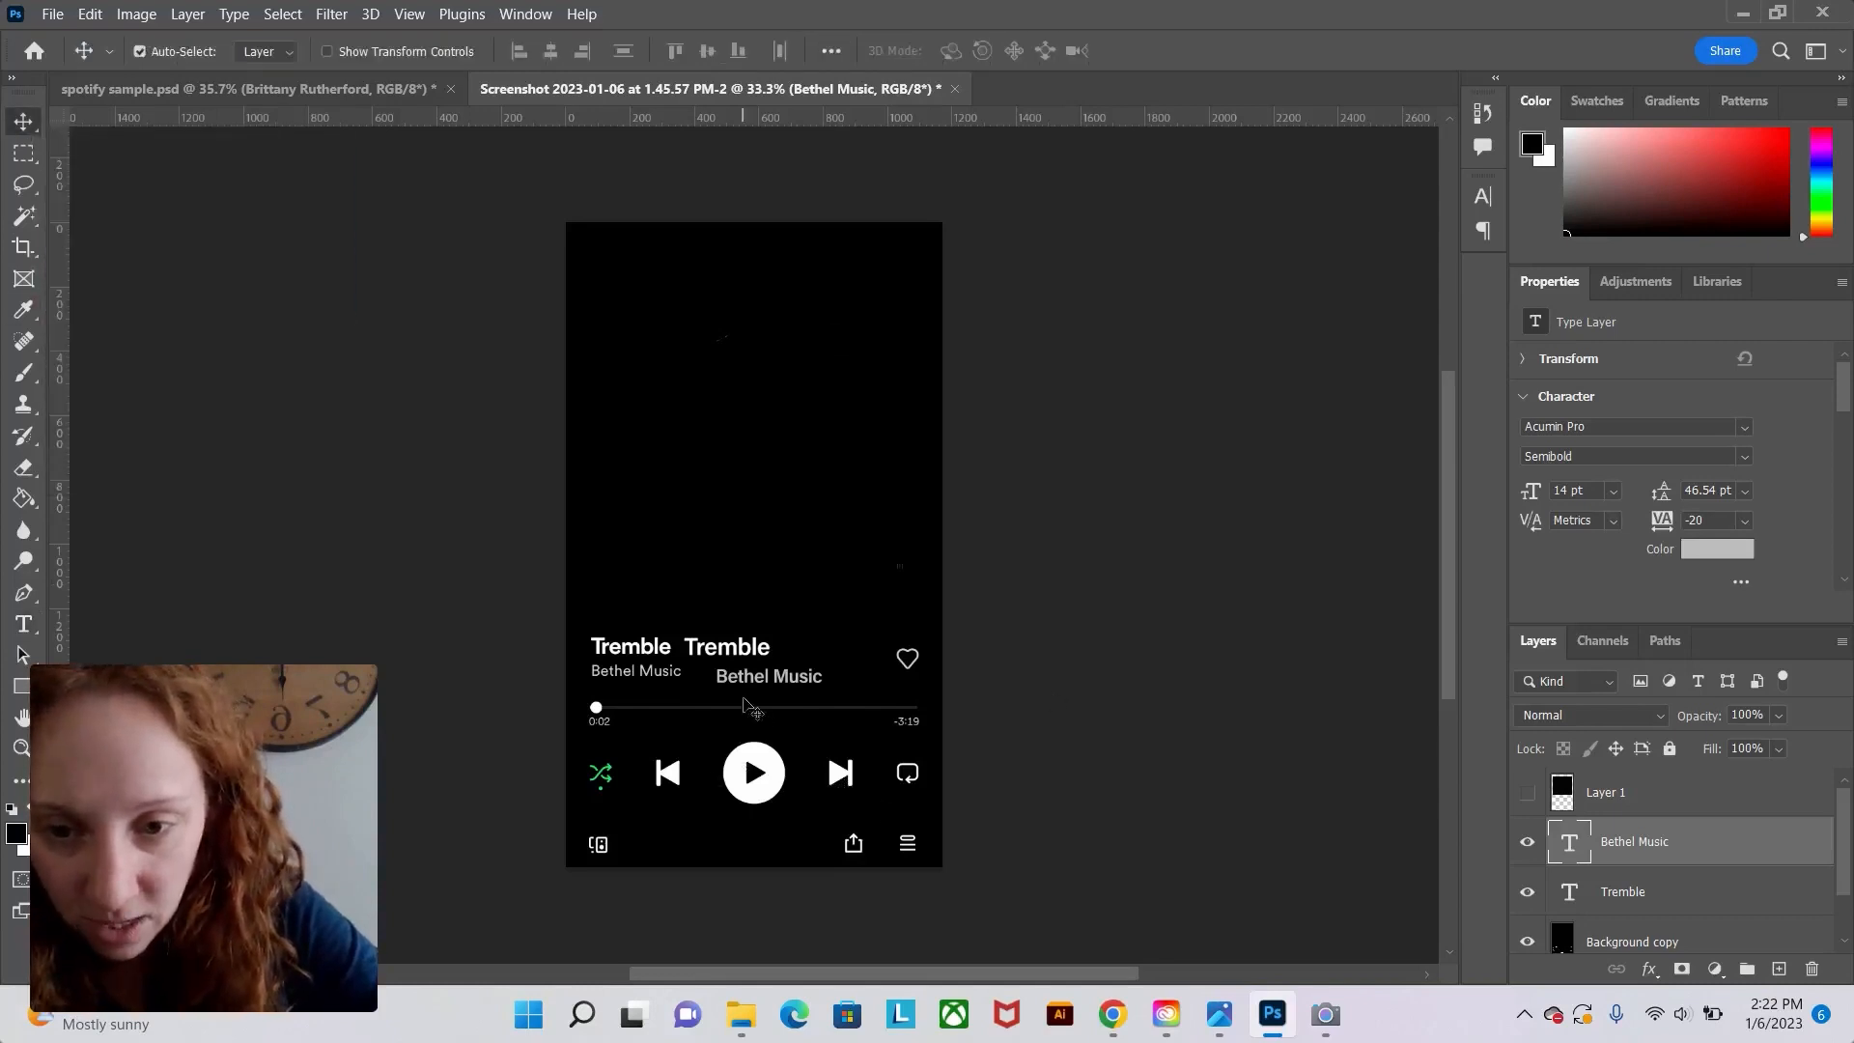
drag(757, 688, 730, 679)
key(Left)
key(Left)
key(Left)
key(Left)
key(Left)
key(Left)
key(Left)
key(Left)
key(Left)
key(Left)
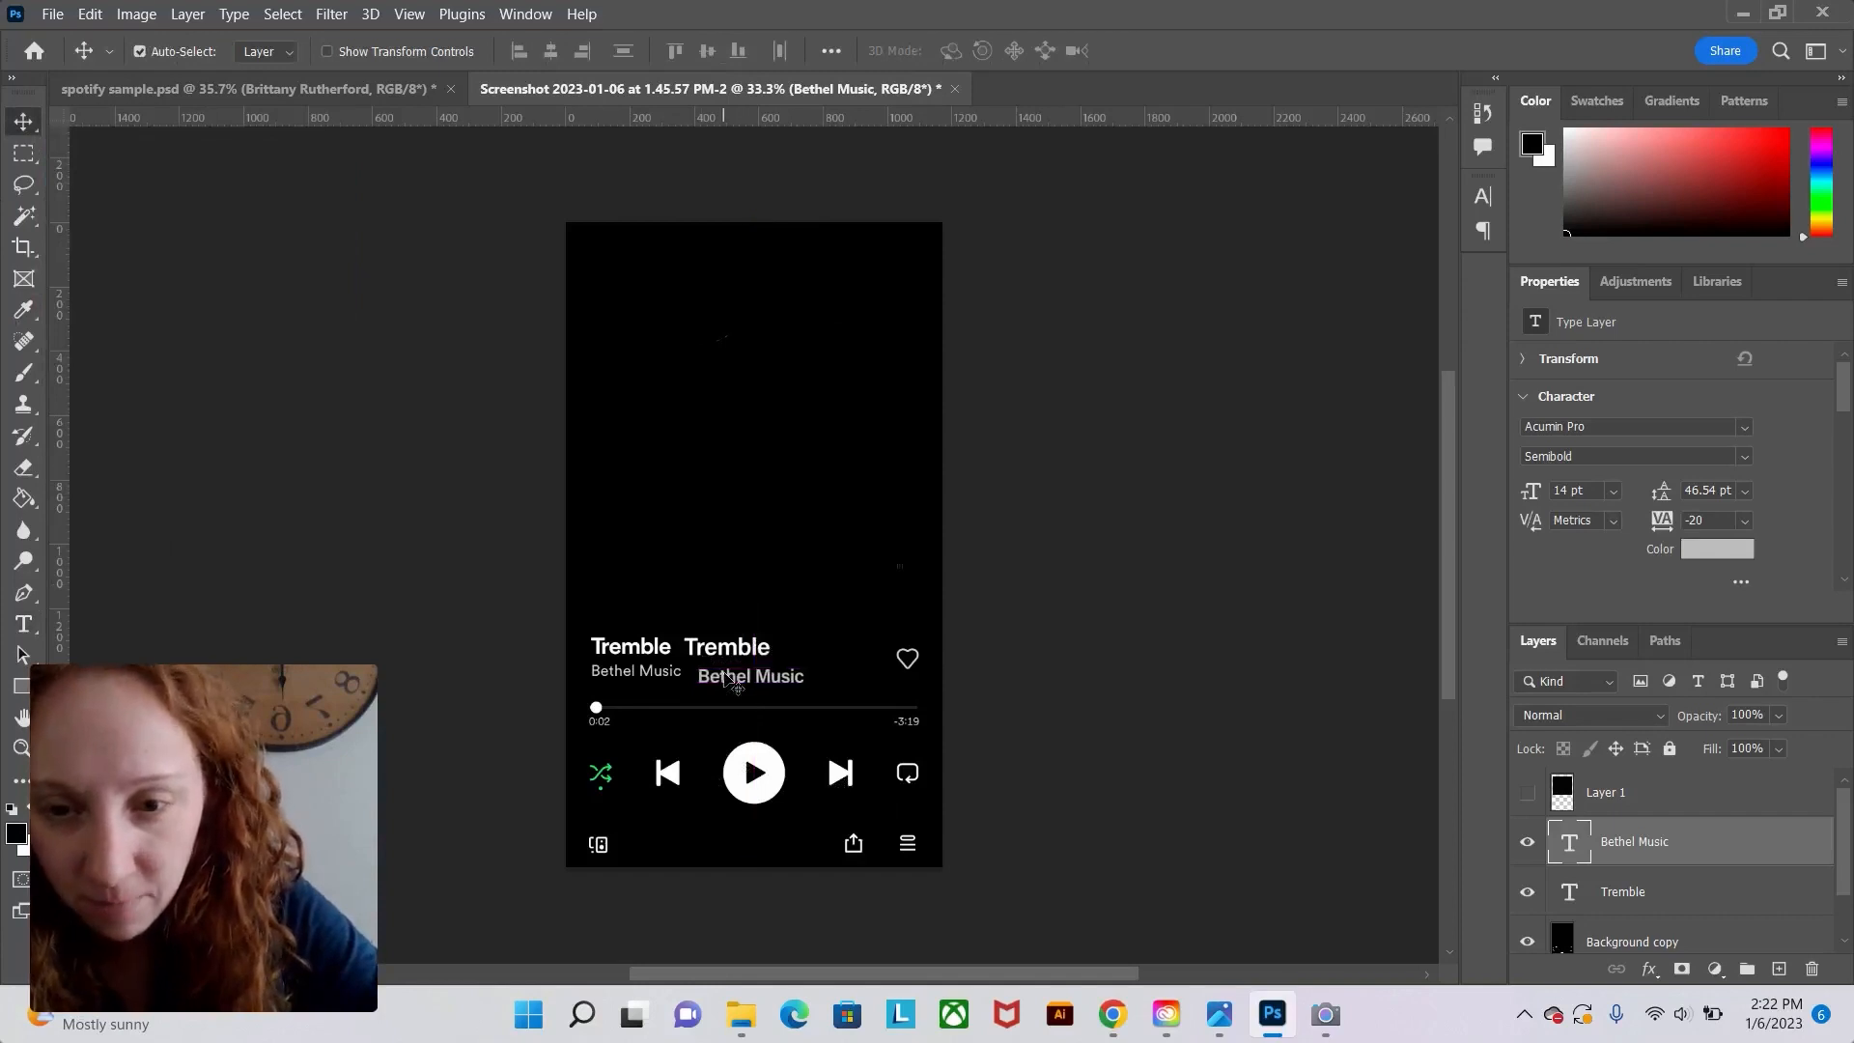
key(Up)
key(Up)
key(Up)
key(Up)
key(Up)
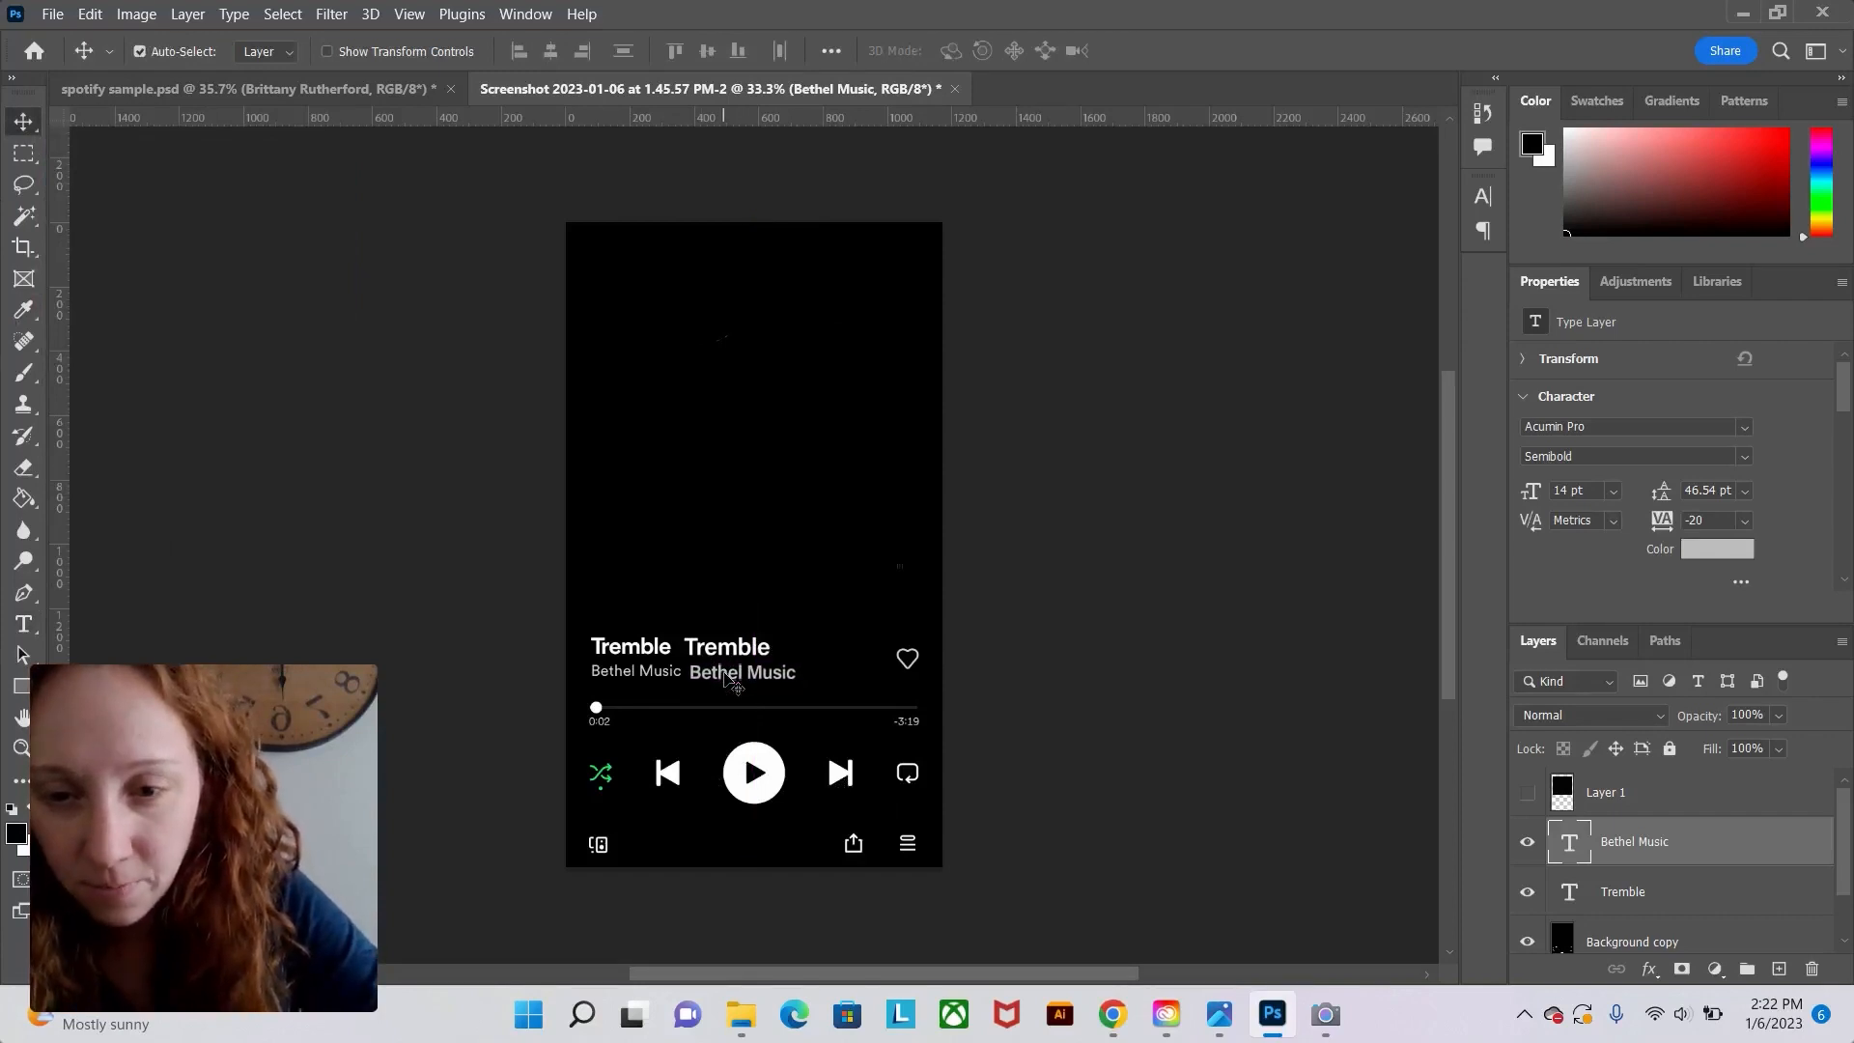
Reduce the Bethel Music text size to 12 pt and commit.
click(25, 625)
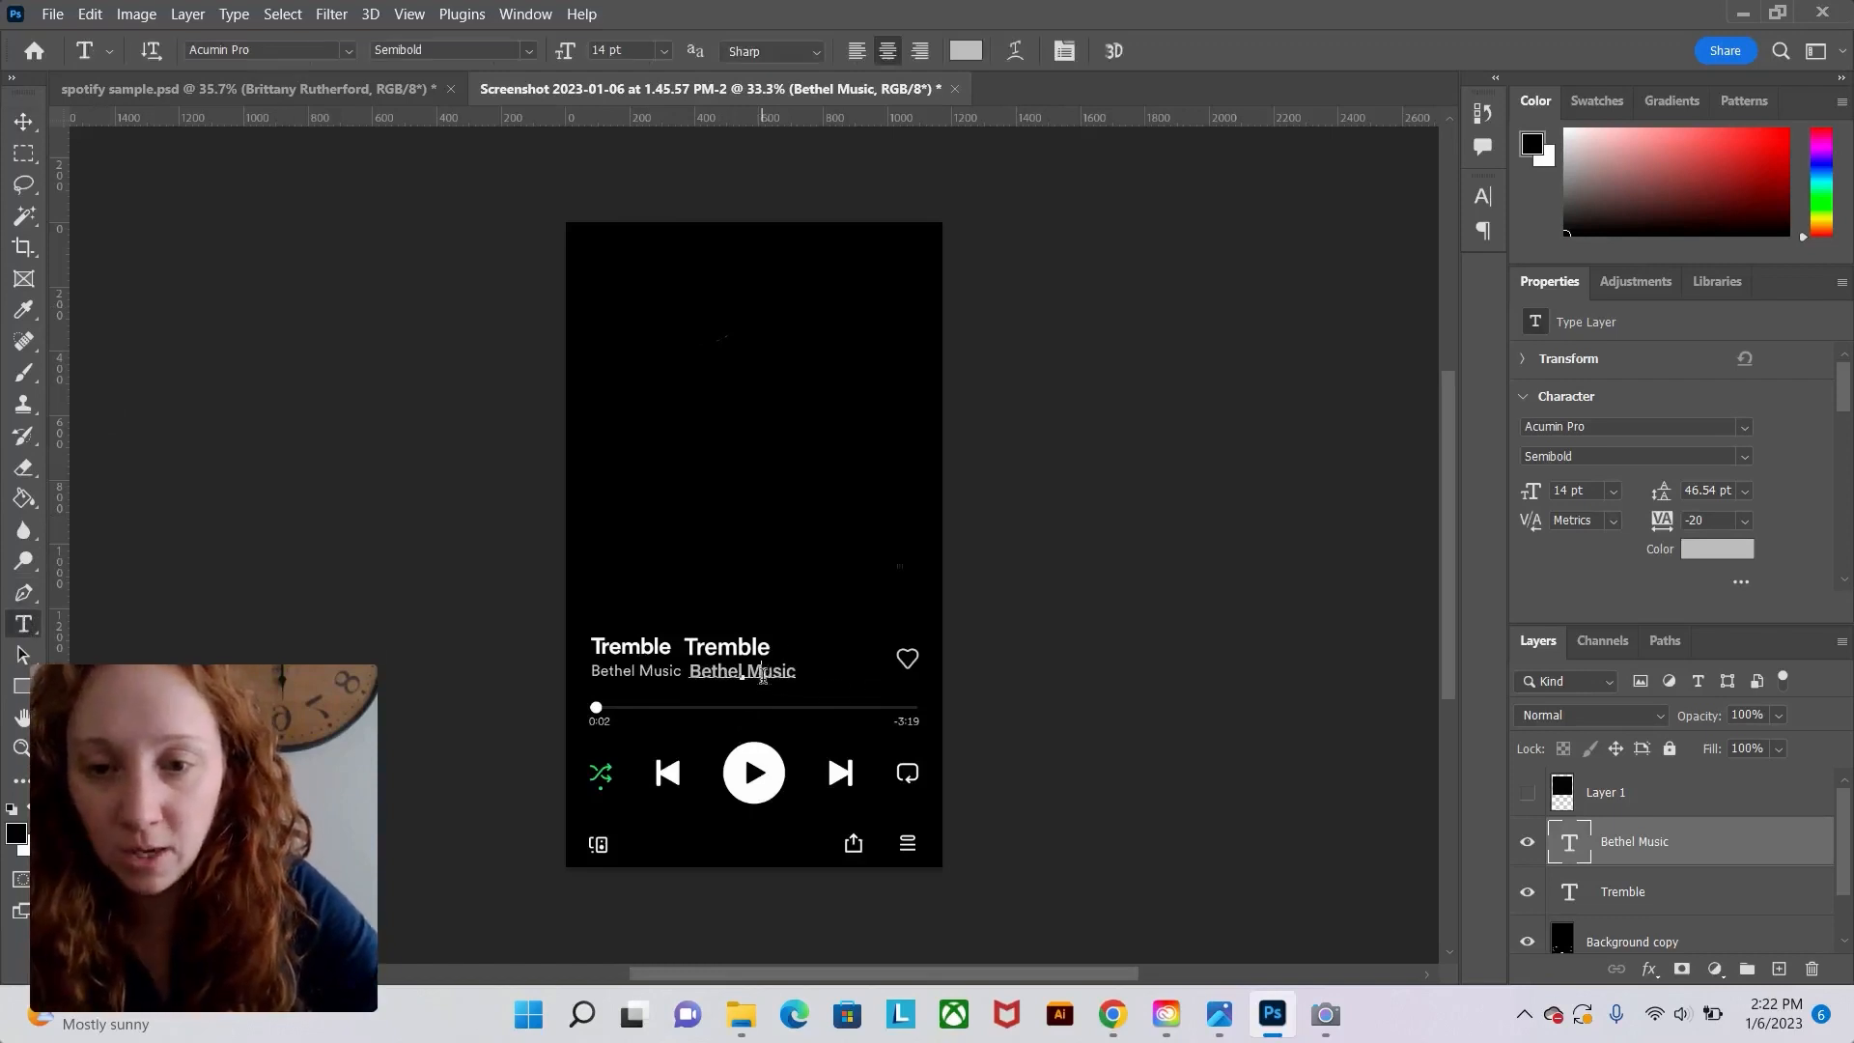
triple_click(763, 674)
click(665, 55)
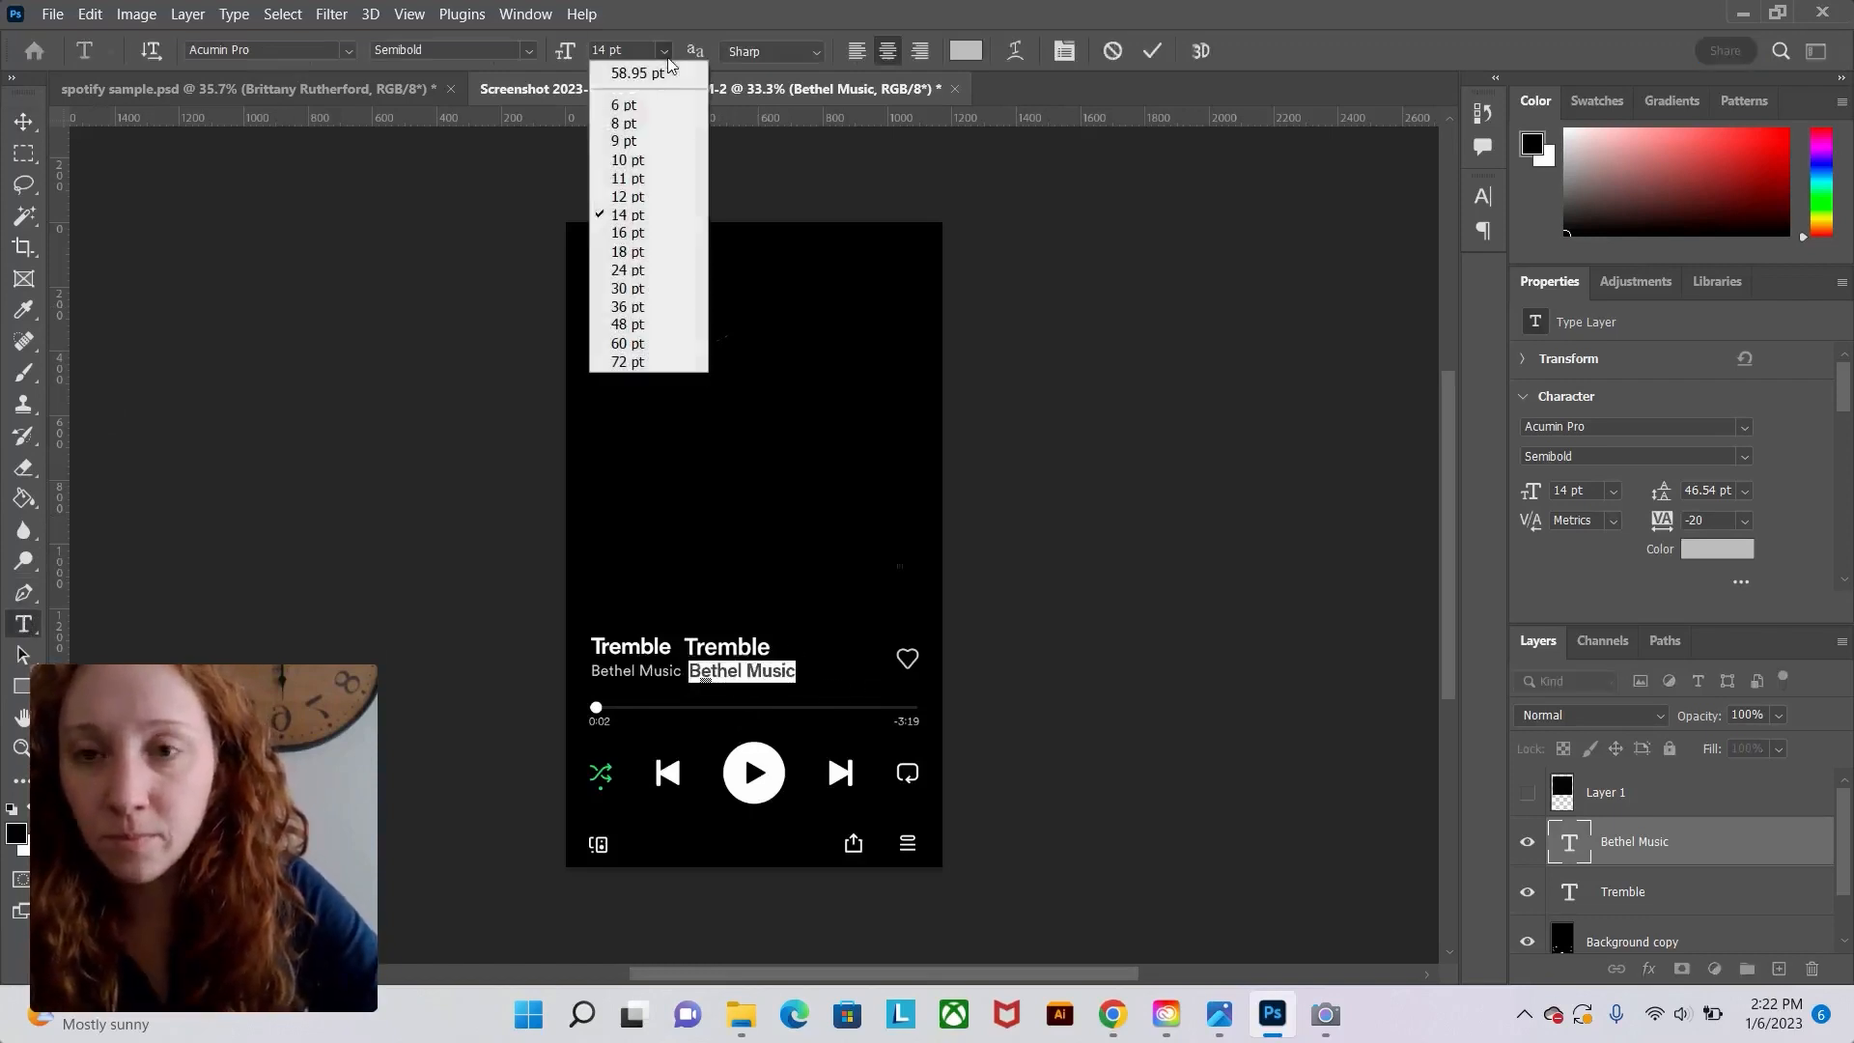
click(630, 197)
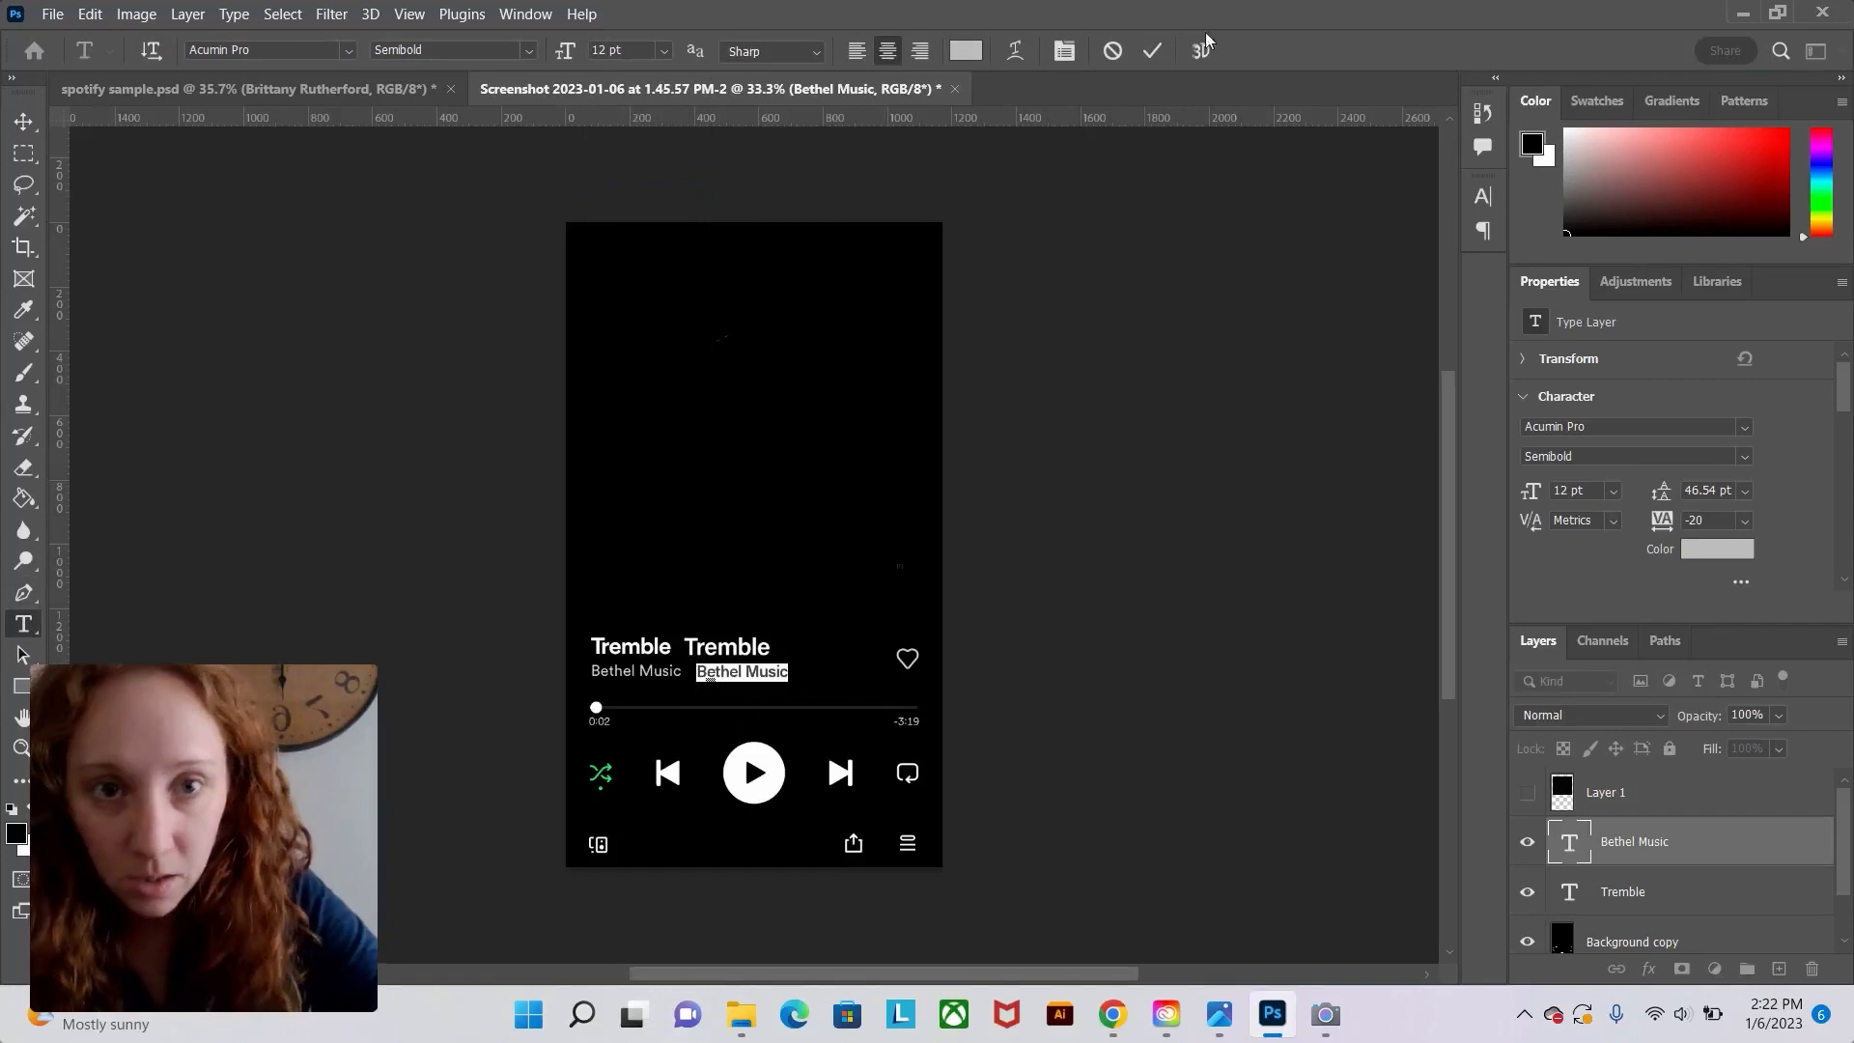
click(1152, 50)
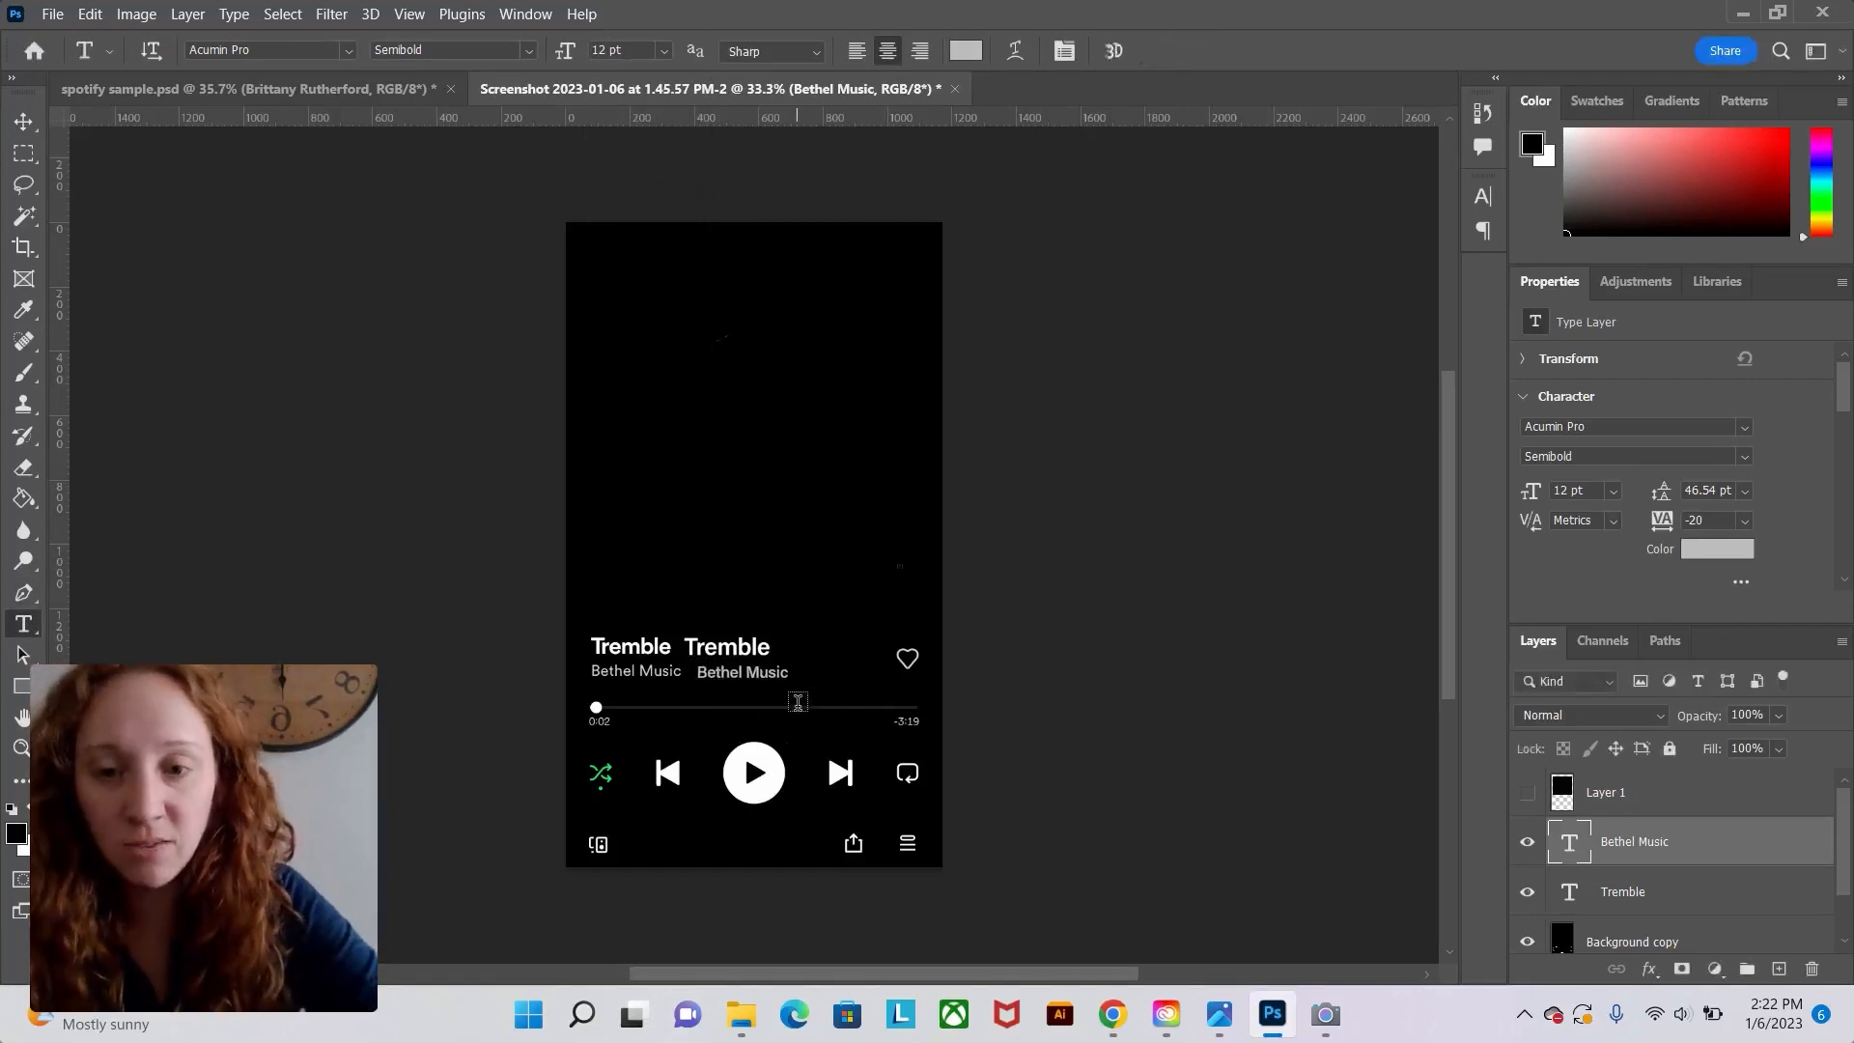
Shift the new Tremble and Bethel Music text to the right.
click(23, 121)
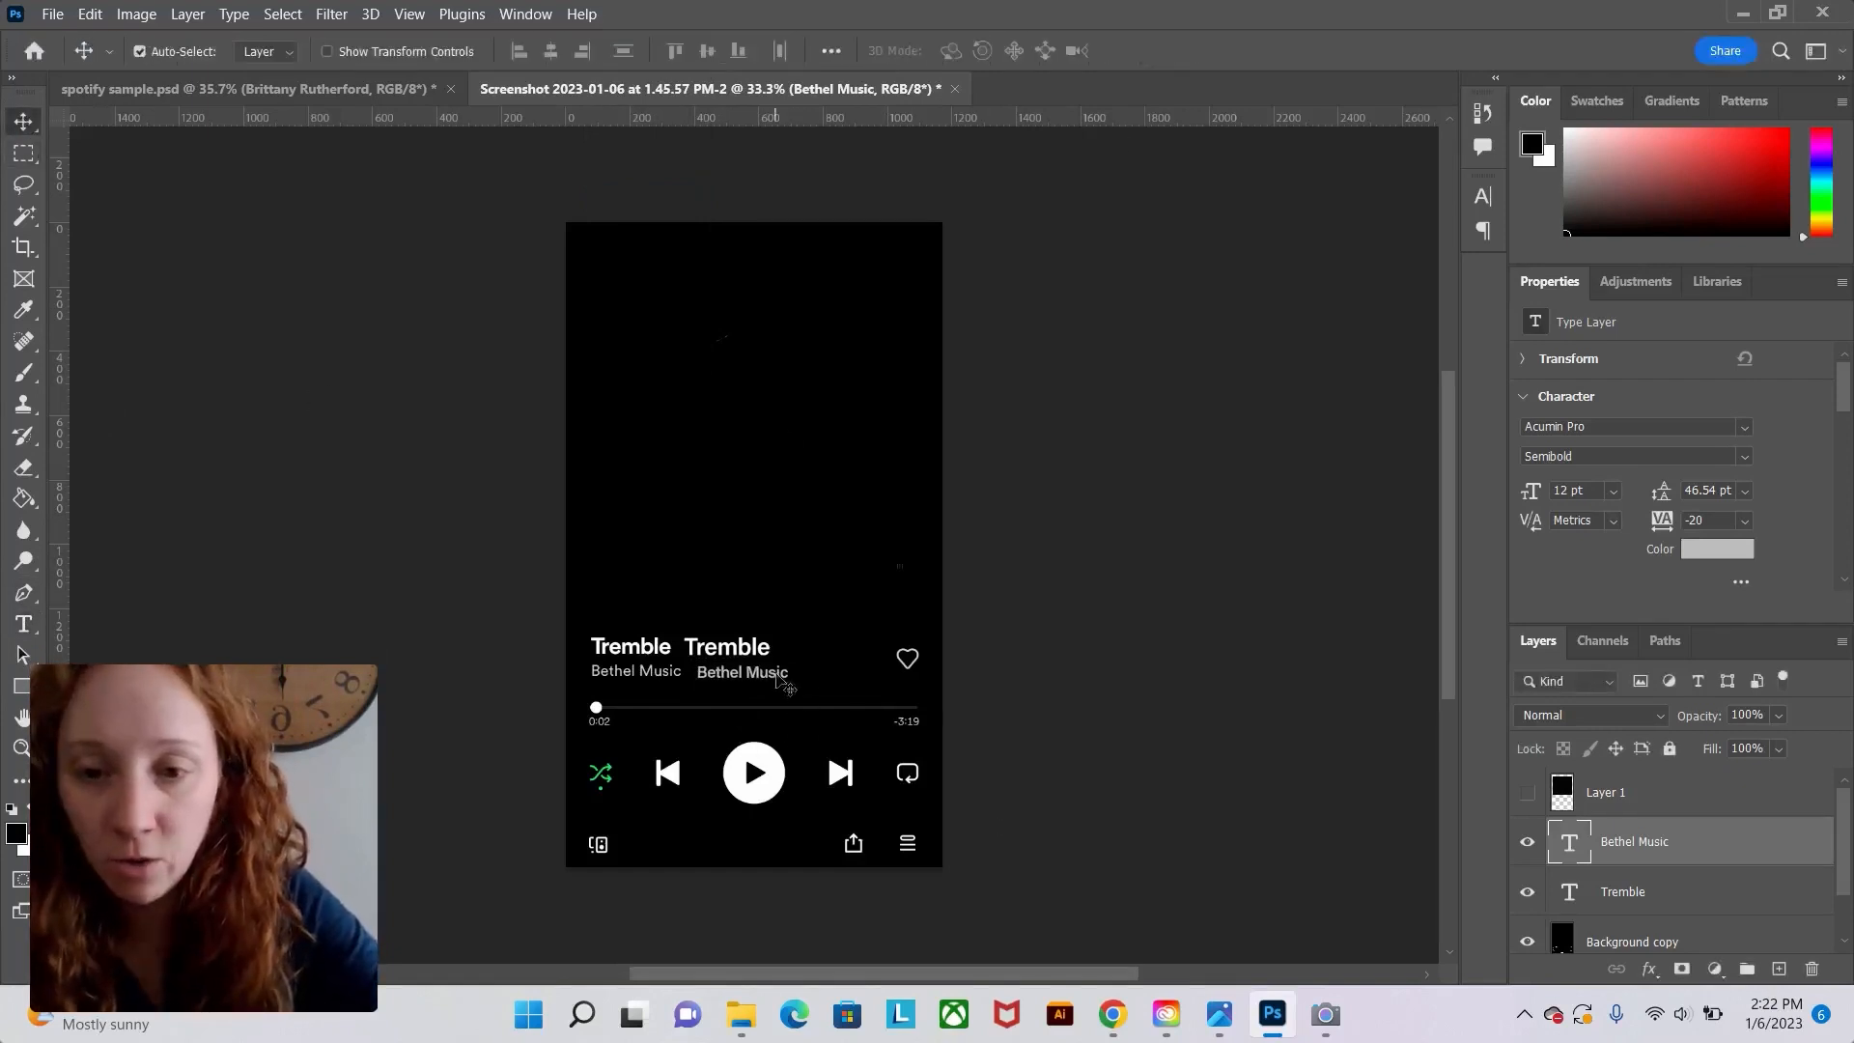
drag(752, 659, 800, 684)
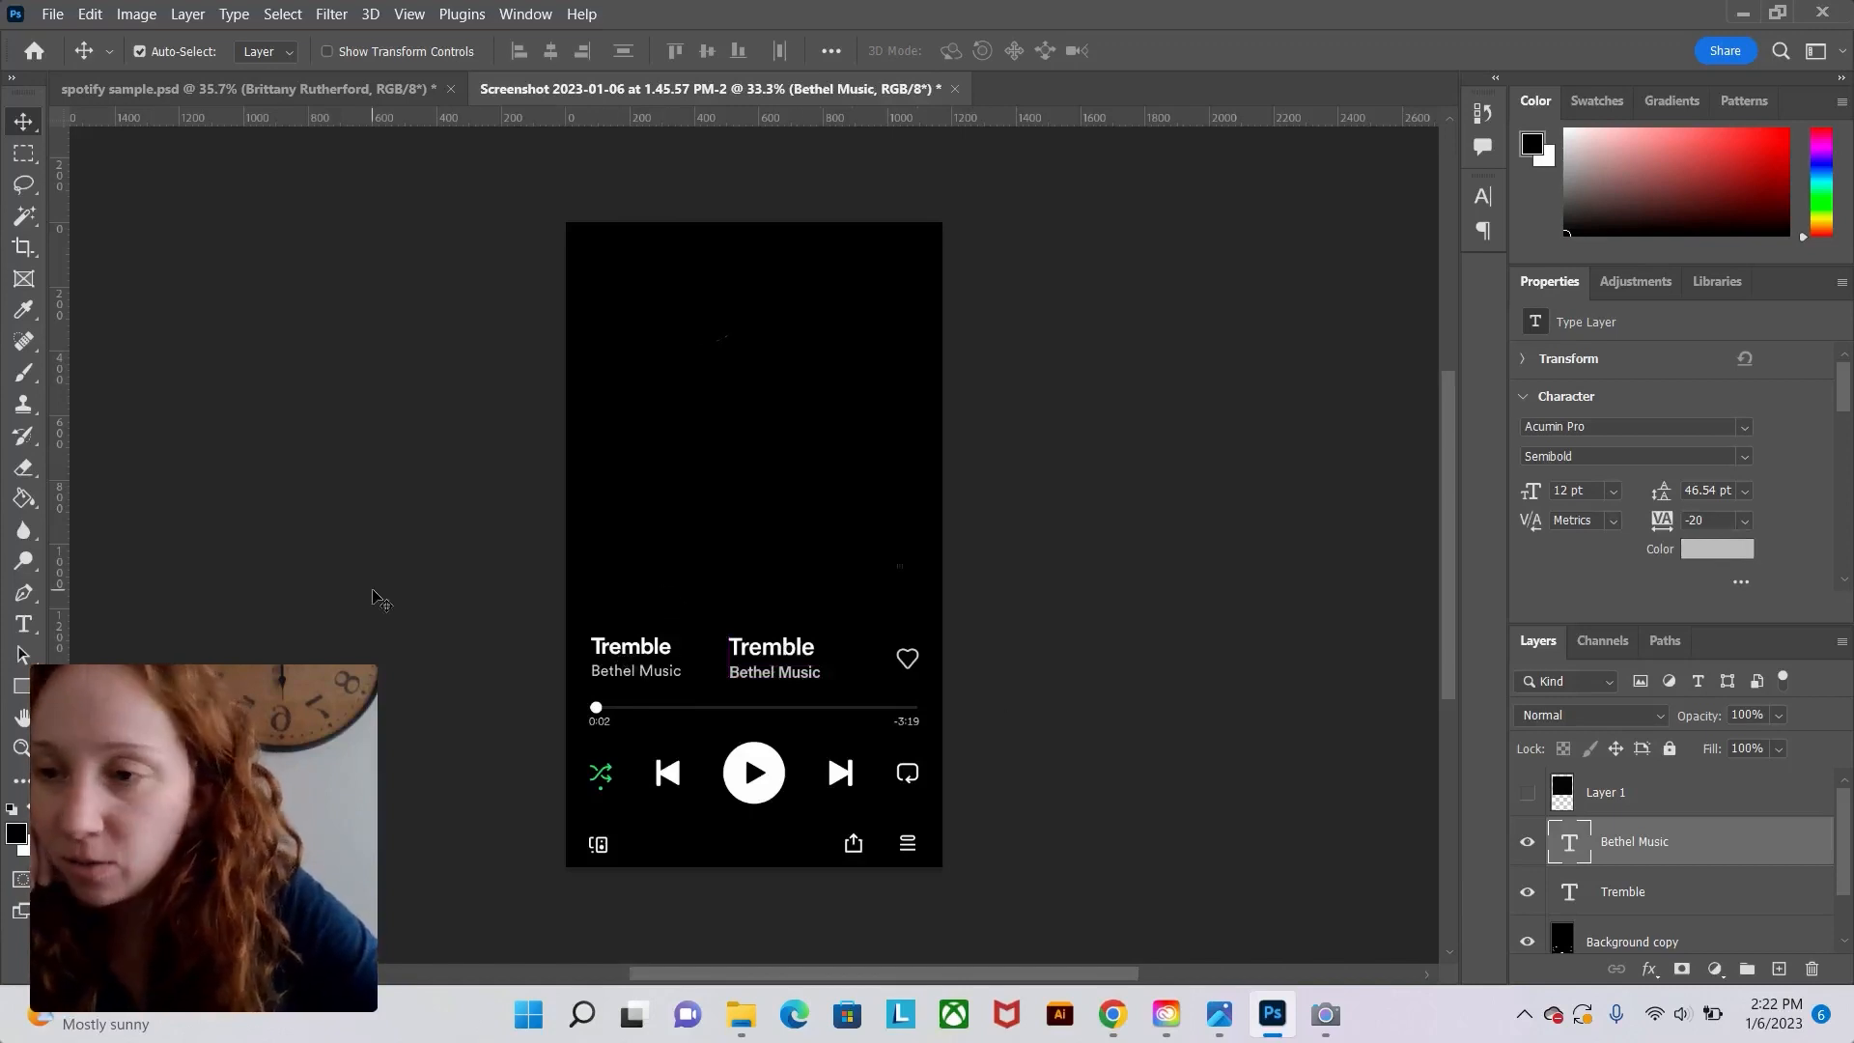
Paint black over the original song title and artist name on the Background copy layer with the Brush.
click(20, 378)
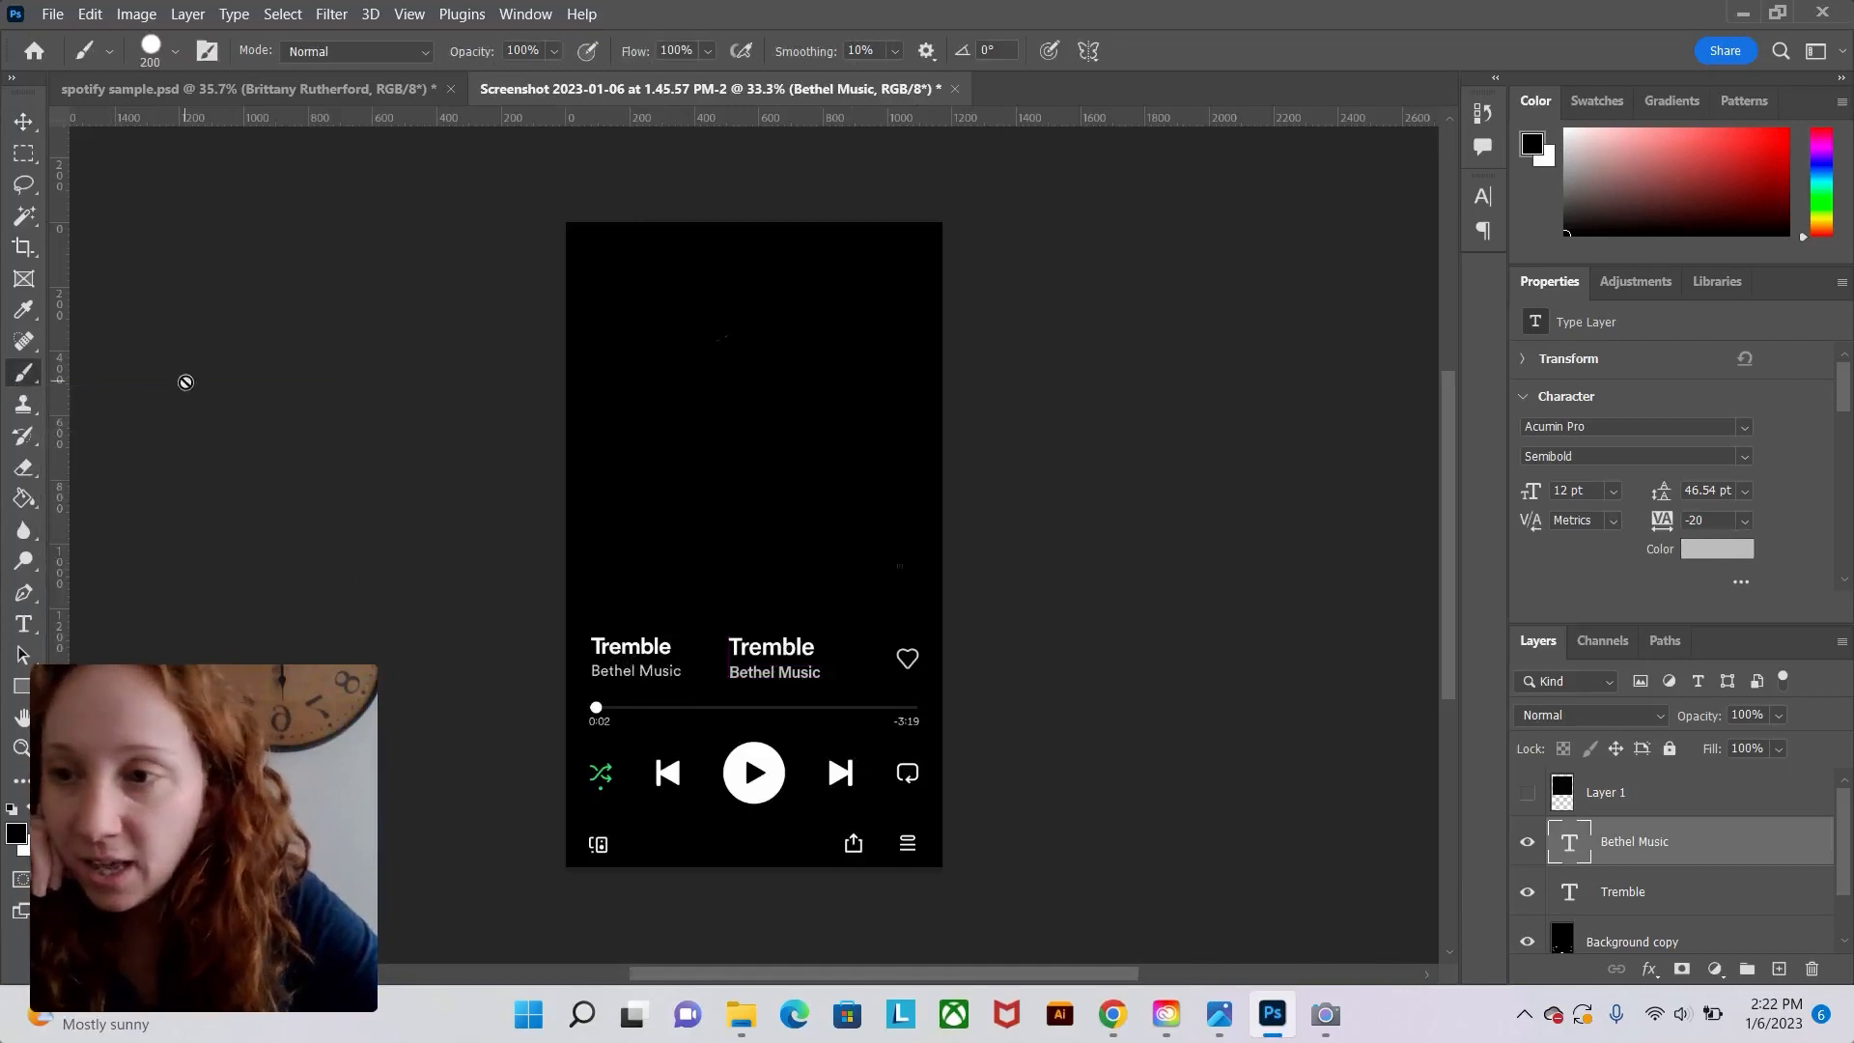
scroll(1693, 906, down, 1)
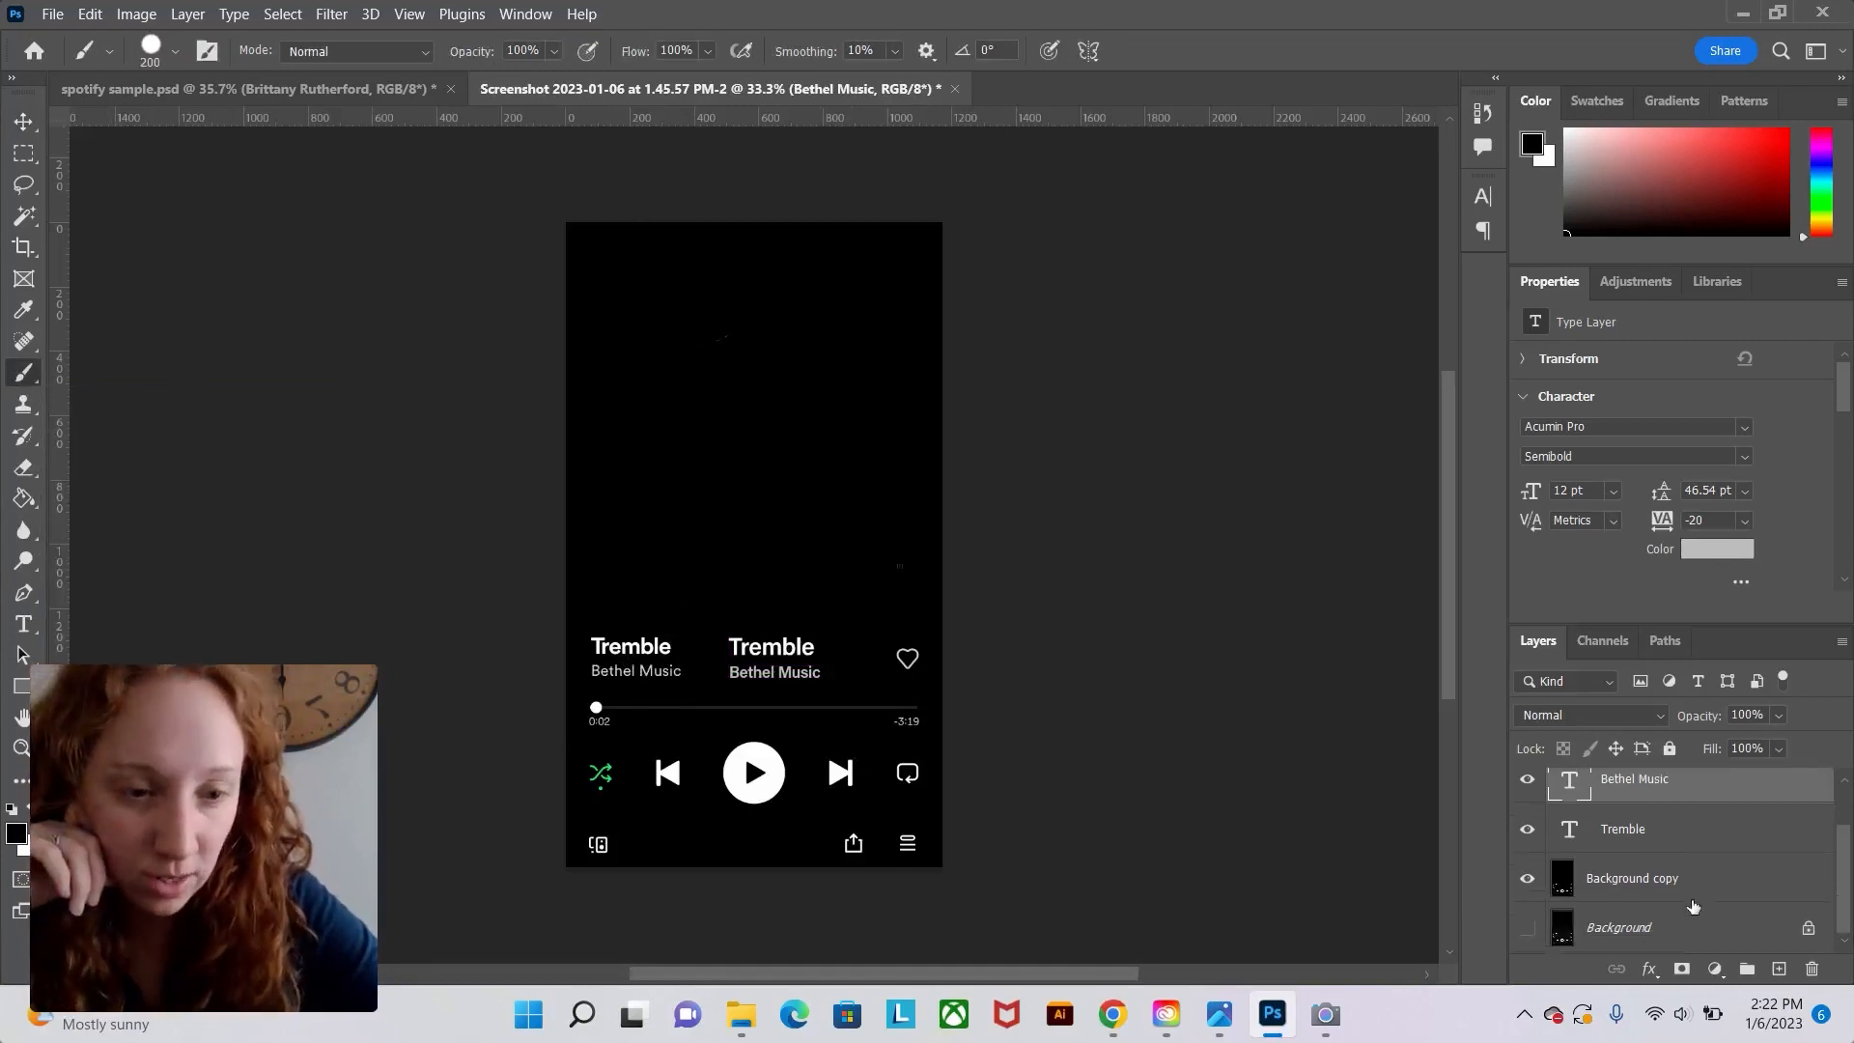
click(1651, 876)
mouse_move(667, 676)
mouse_down()
mouse_move(680, 662)
mouse_move(594, 649)
mouse_up()
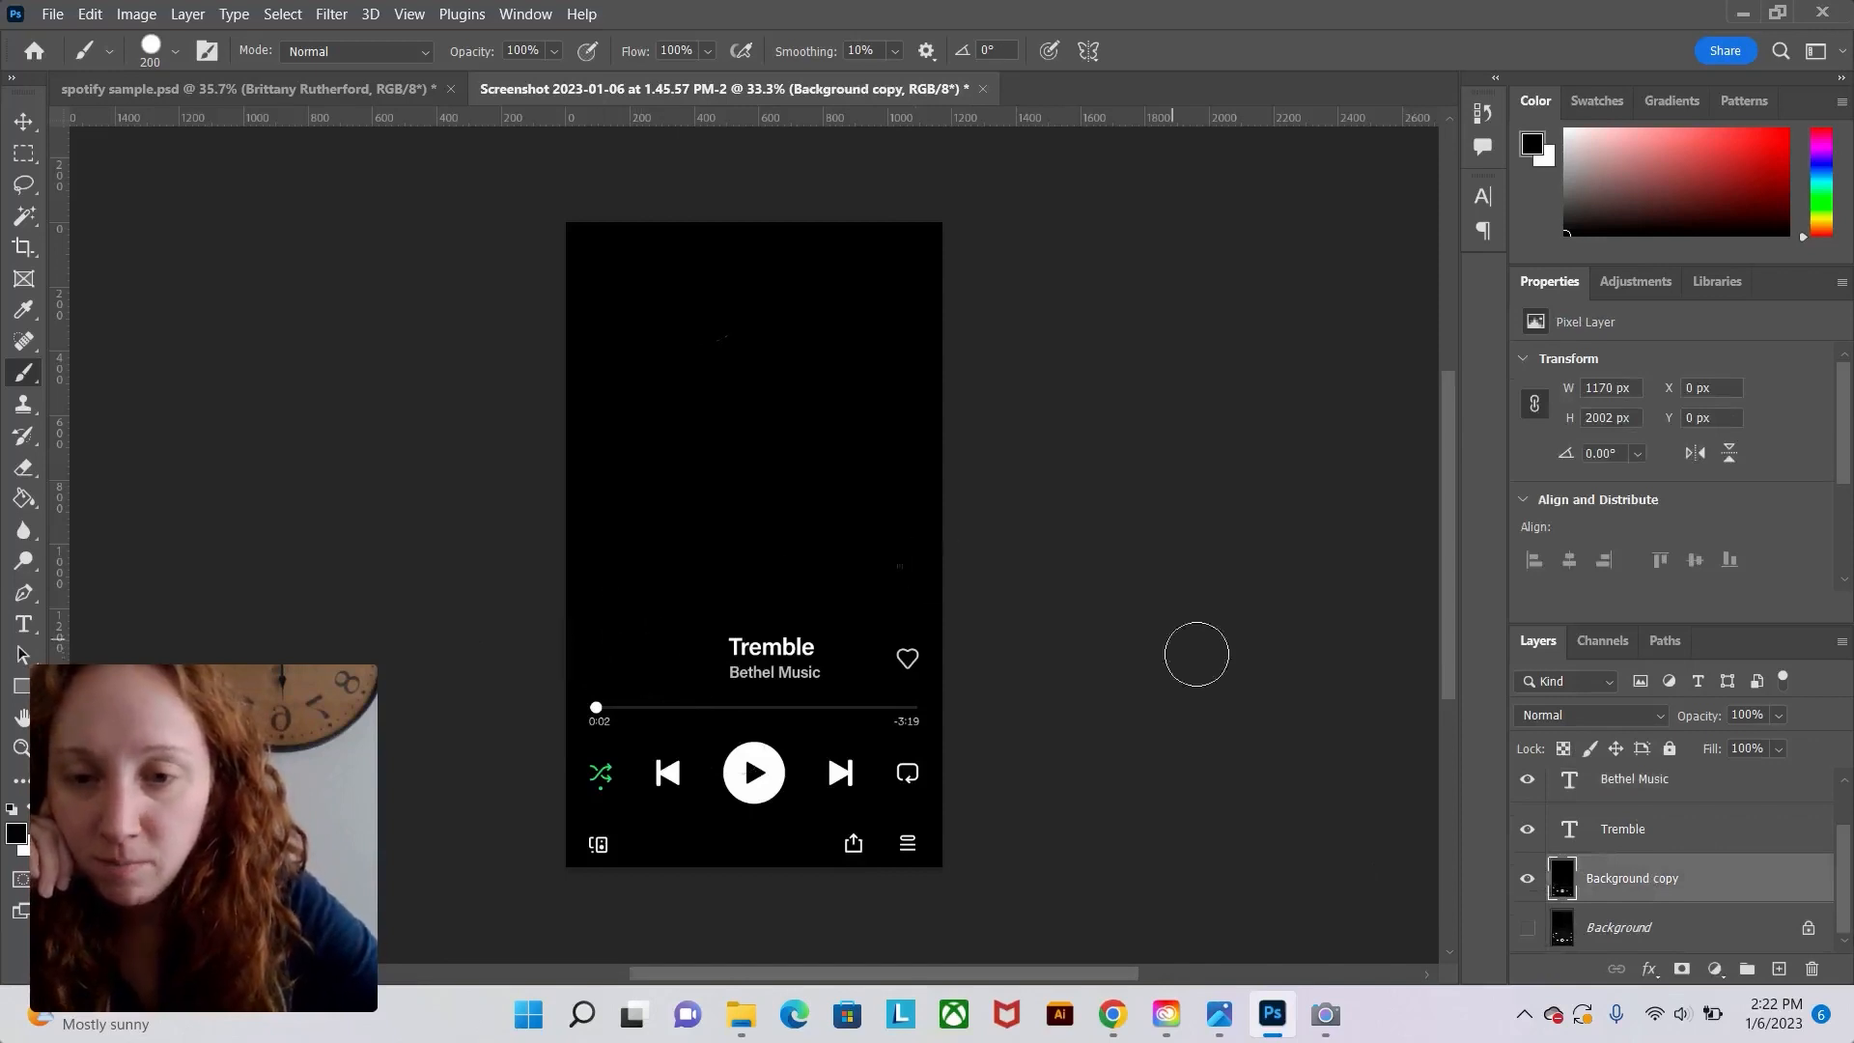
Move the new Tremble and Bethel Music text left into the original title position.
click(24, 122)
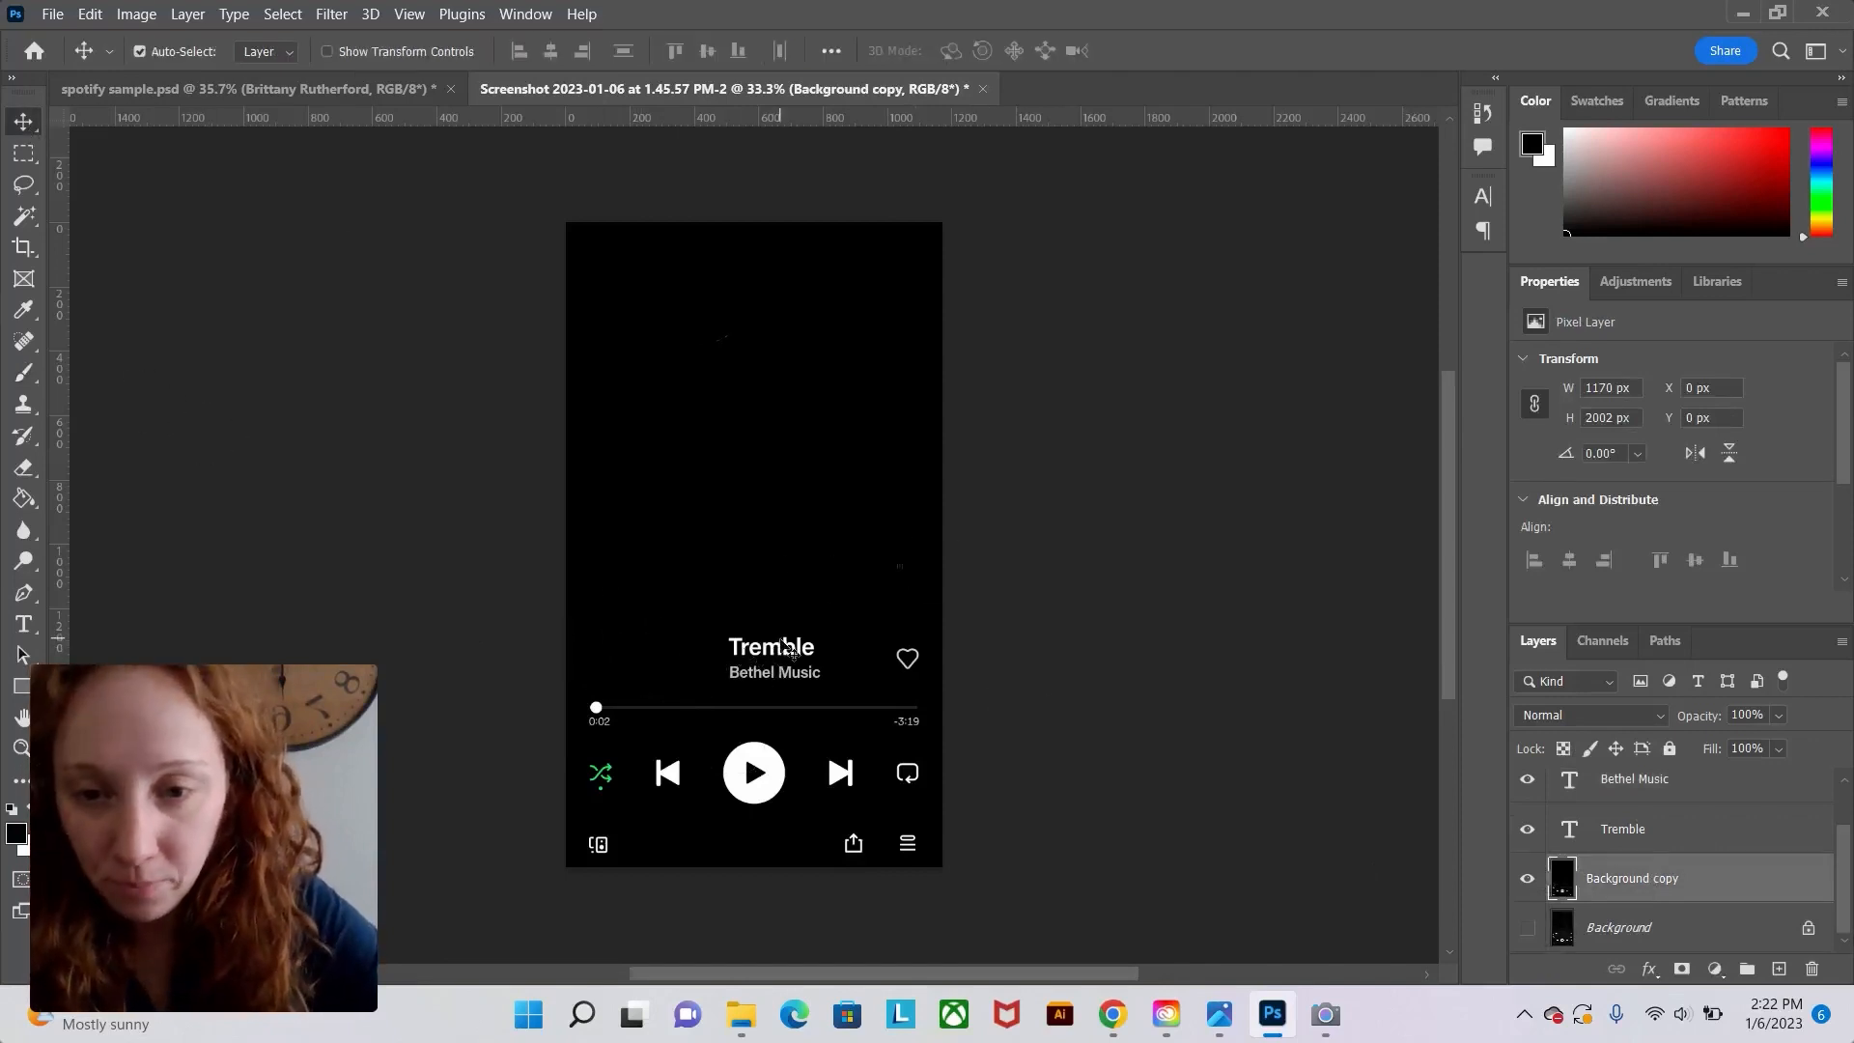
drag(790, 660, 659, 648)
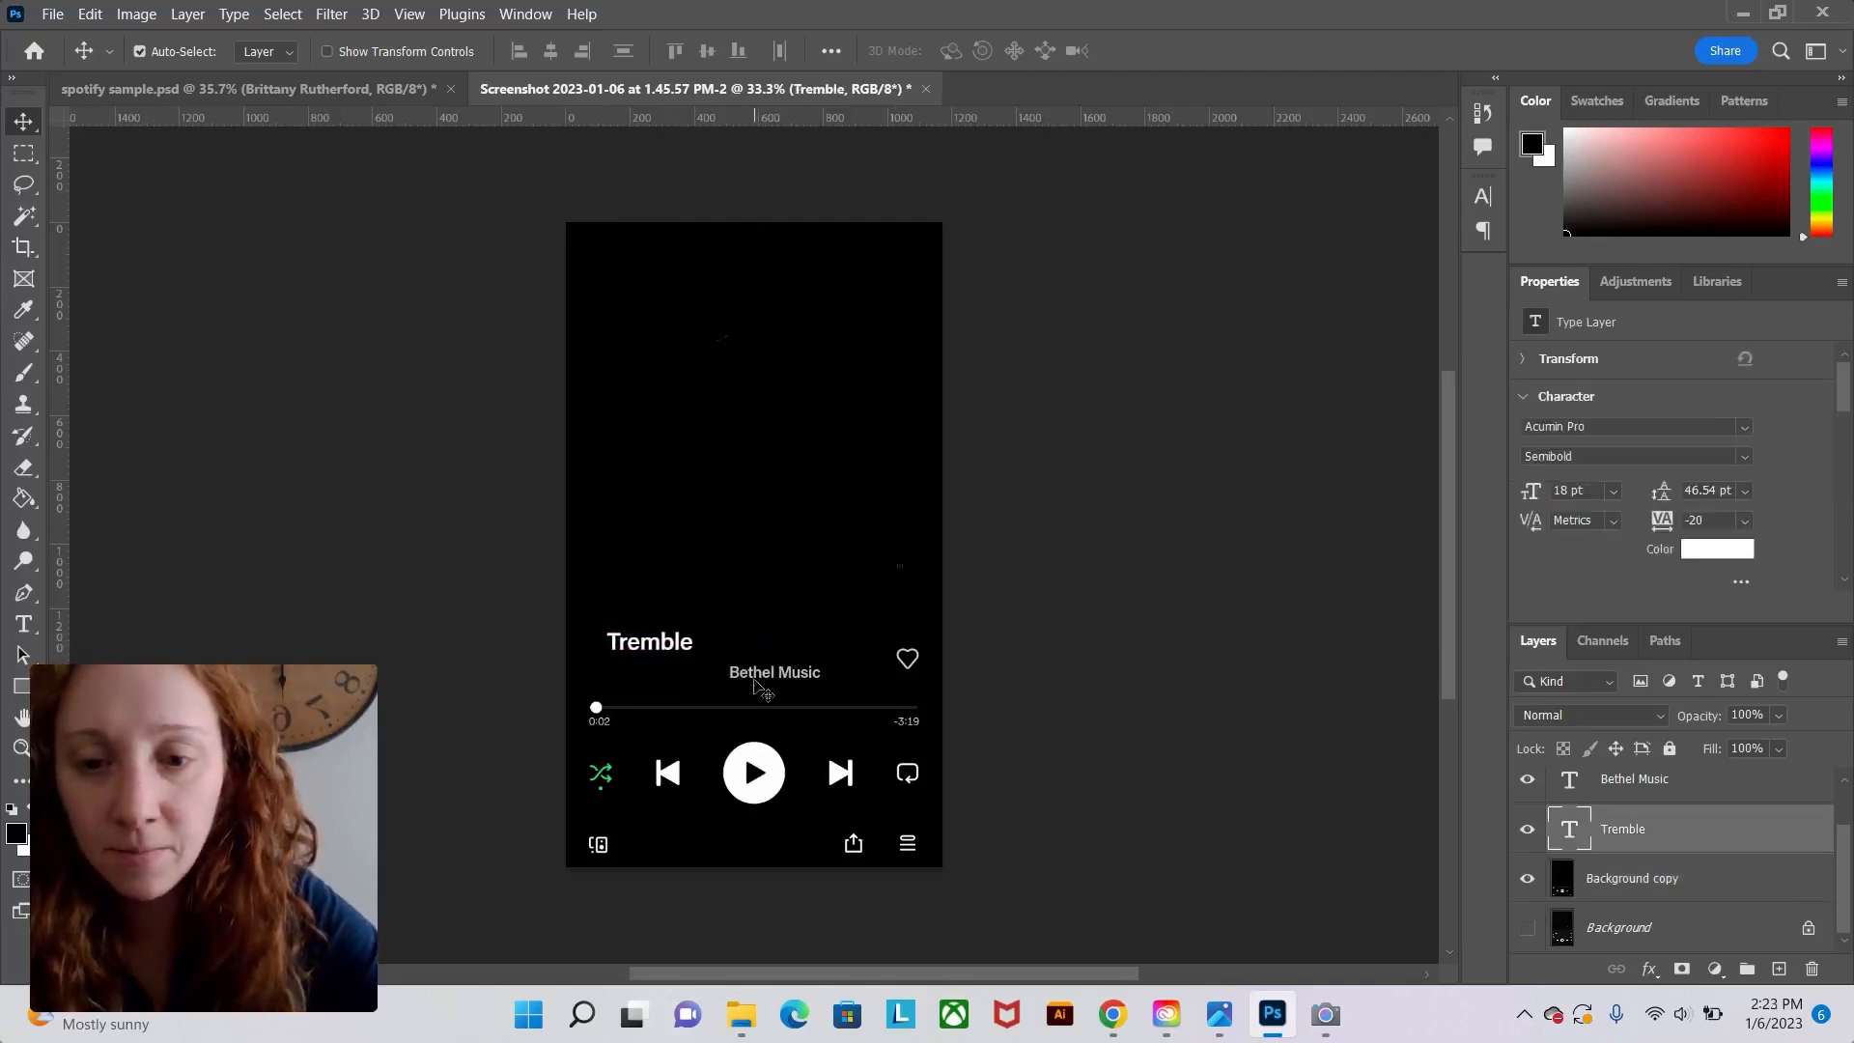
drag(753, 685, 623, 685)
drag(619, 657, 612, 660)
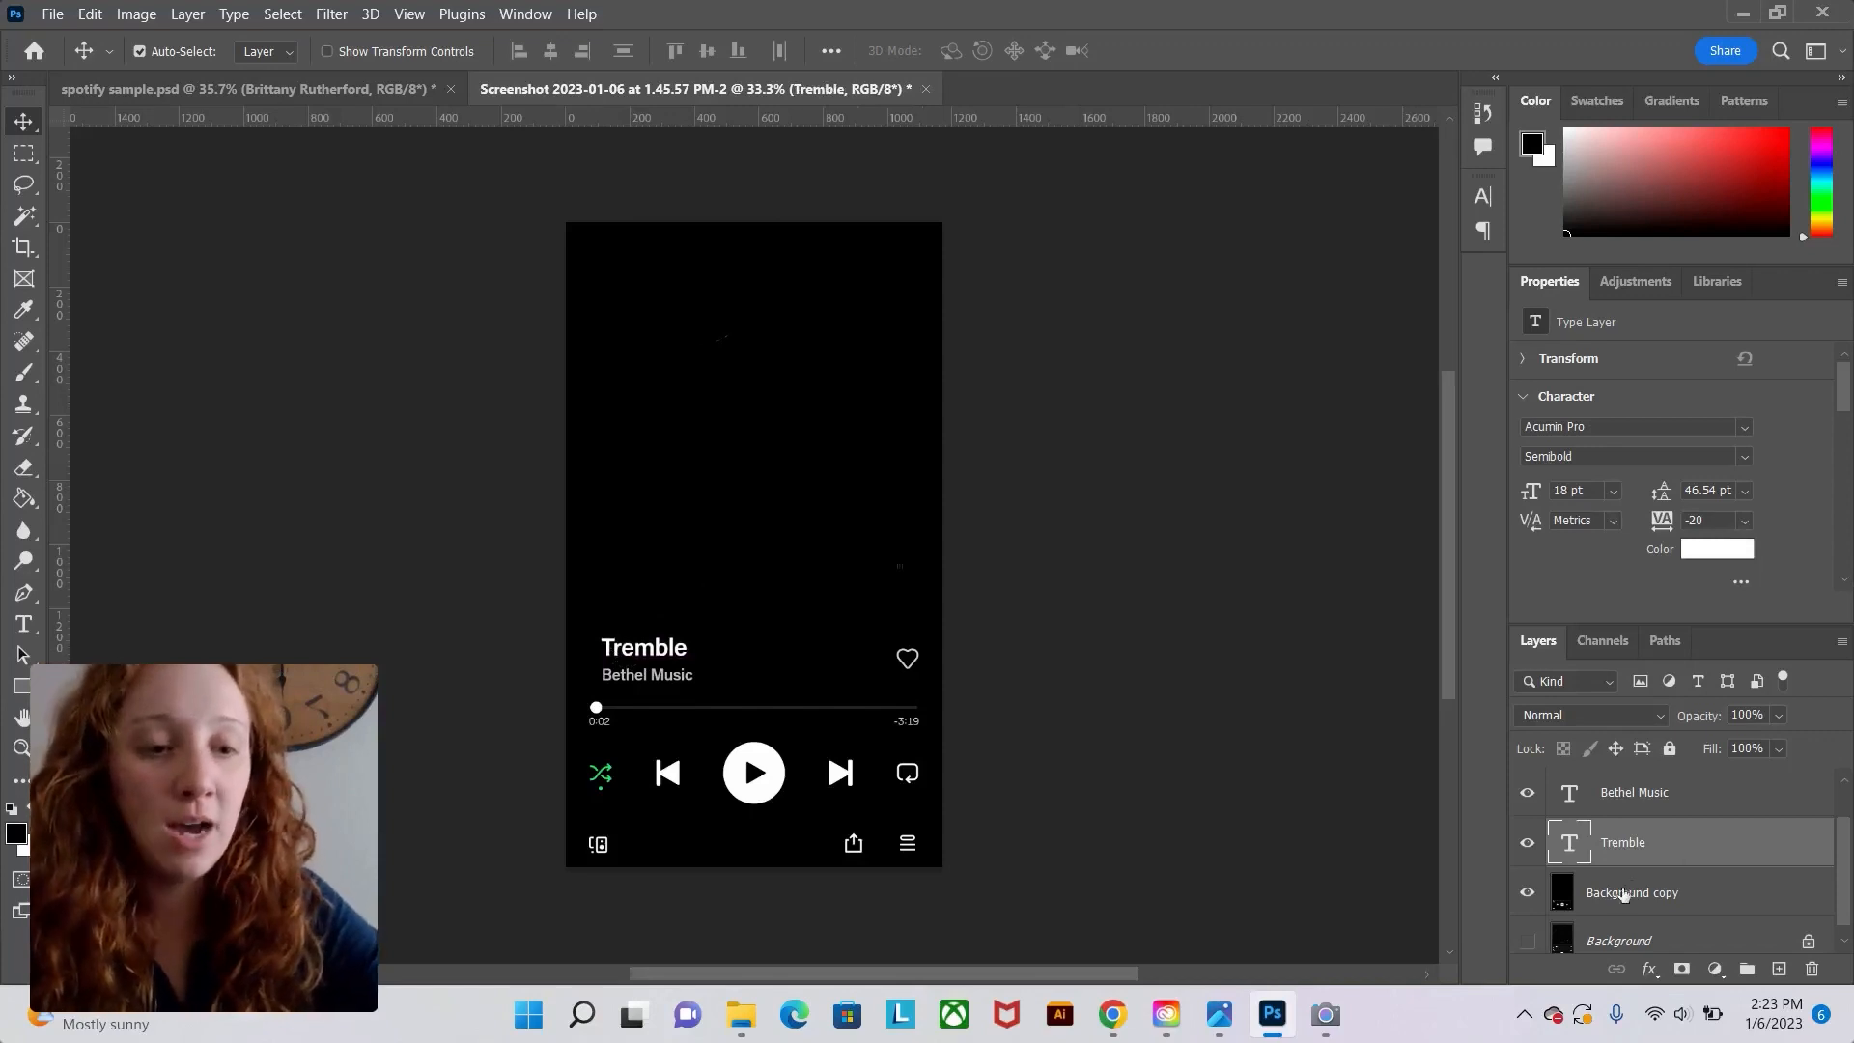
Show Layer 1 and fill its album-art square with white using the Paint Bucket.
scroll(1632, 840, up, 1)
click(1611, 794)
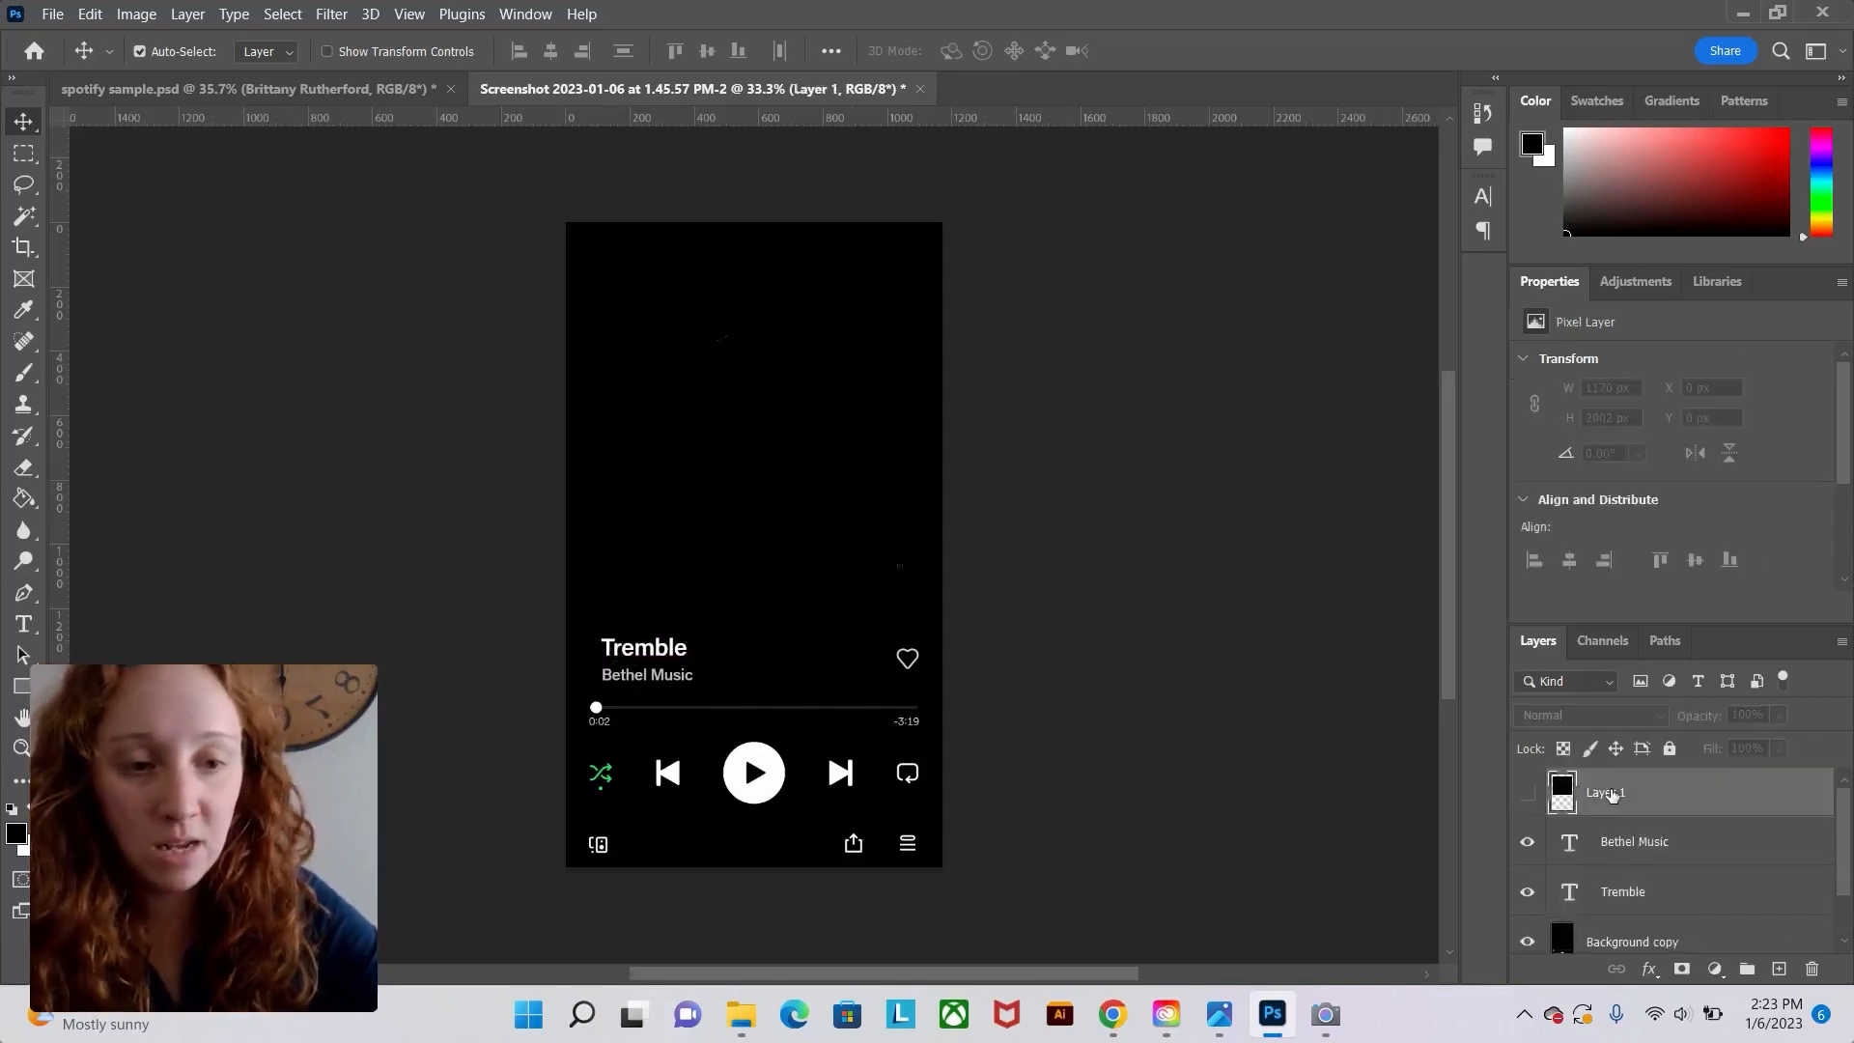
click(1526, 796)
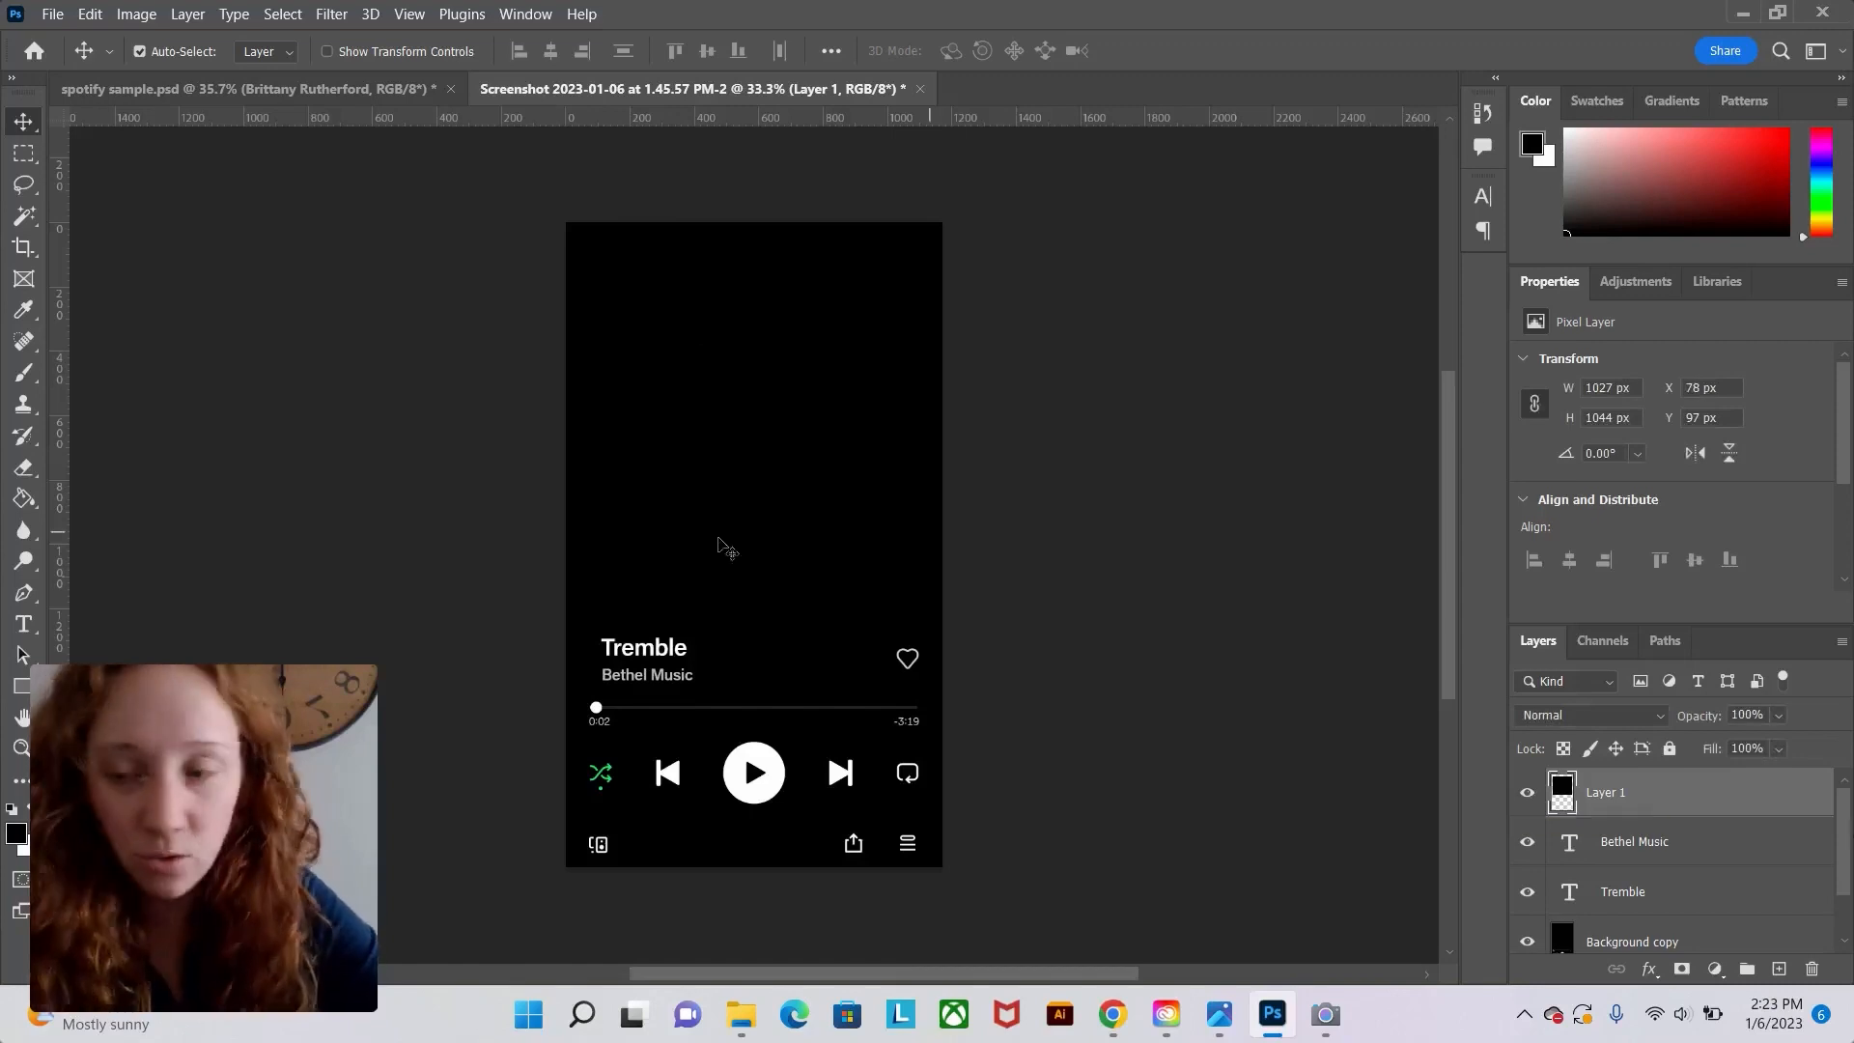
click(26, 502)
key(x)
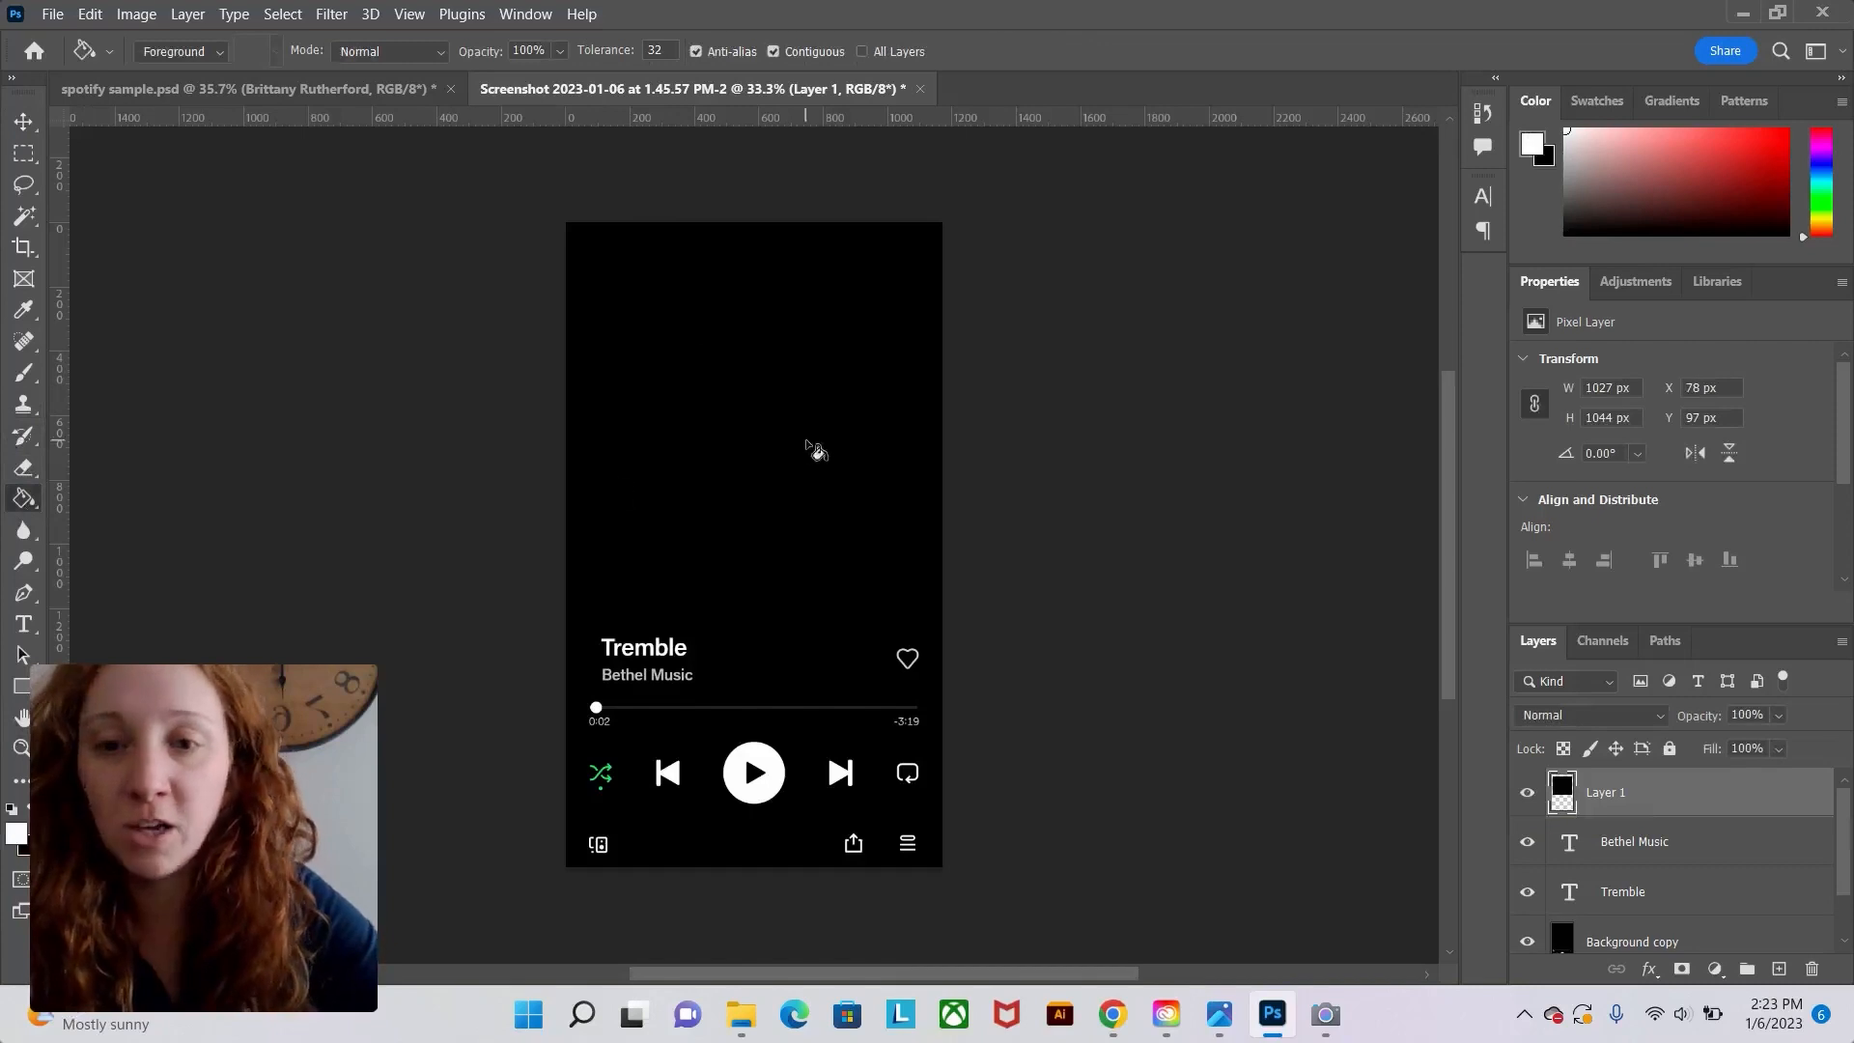
click(751, 370)
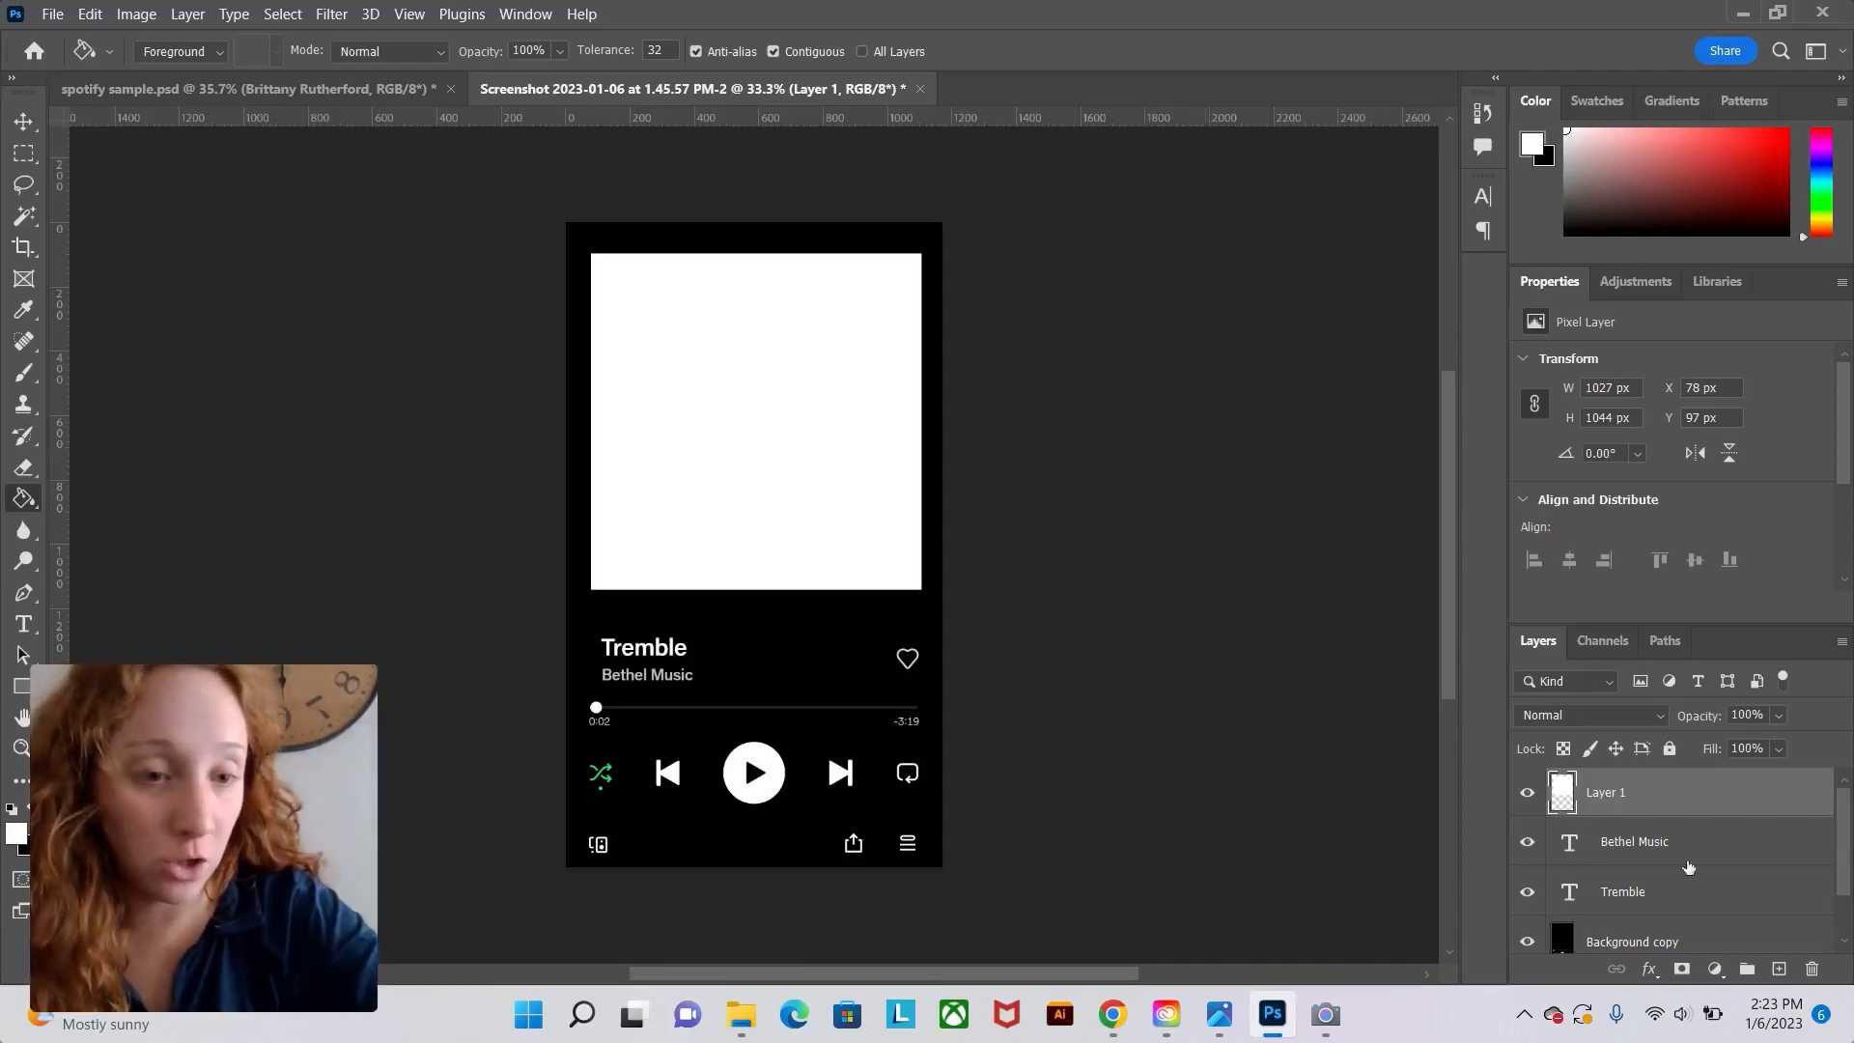
Select the highlights of the Background copy layer with Color Range at fuzziness 100.
scroll(1556, 908, down, 1)
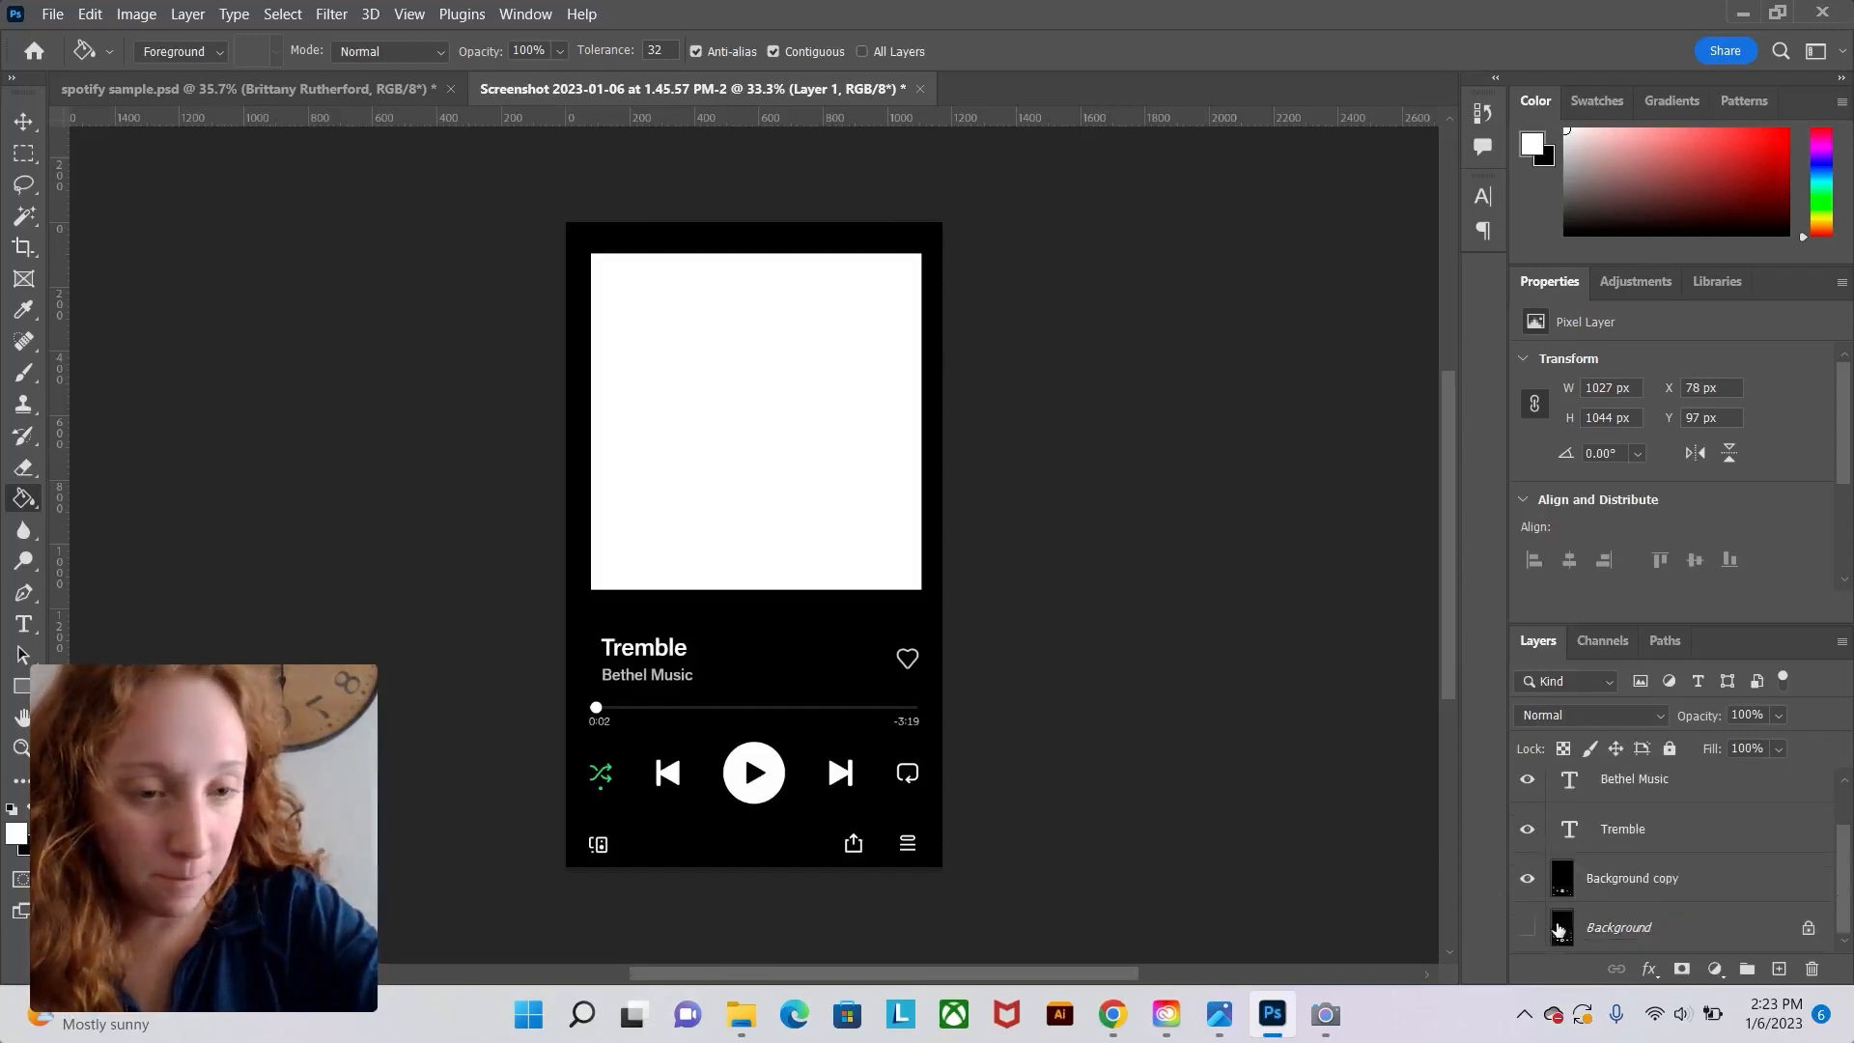
click(1528, 879)
click(1528, 879)
click(1633, 903)
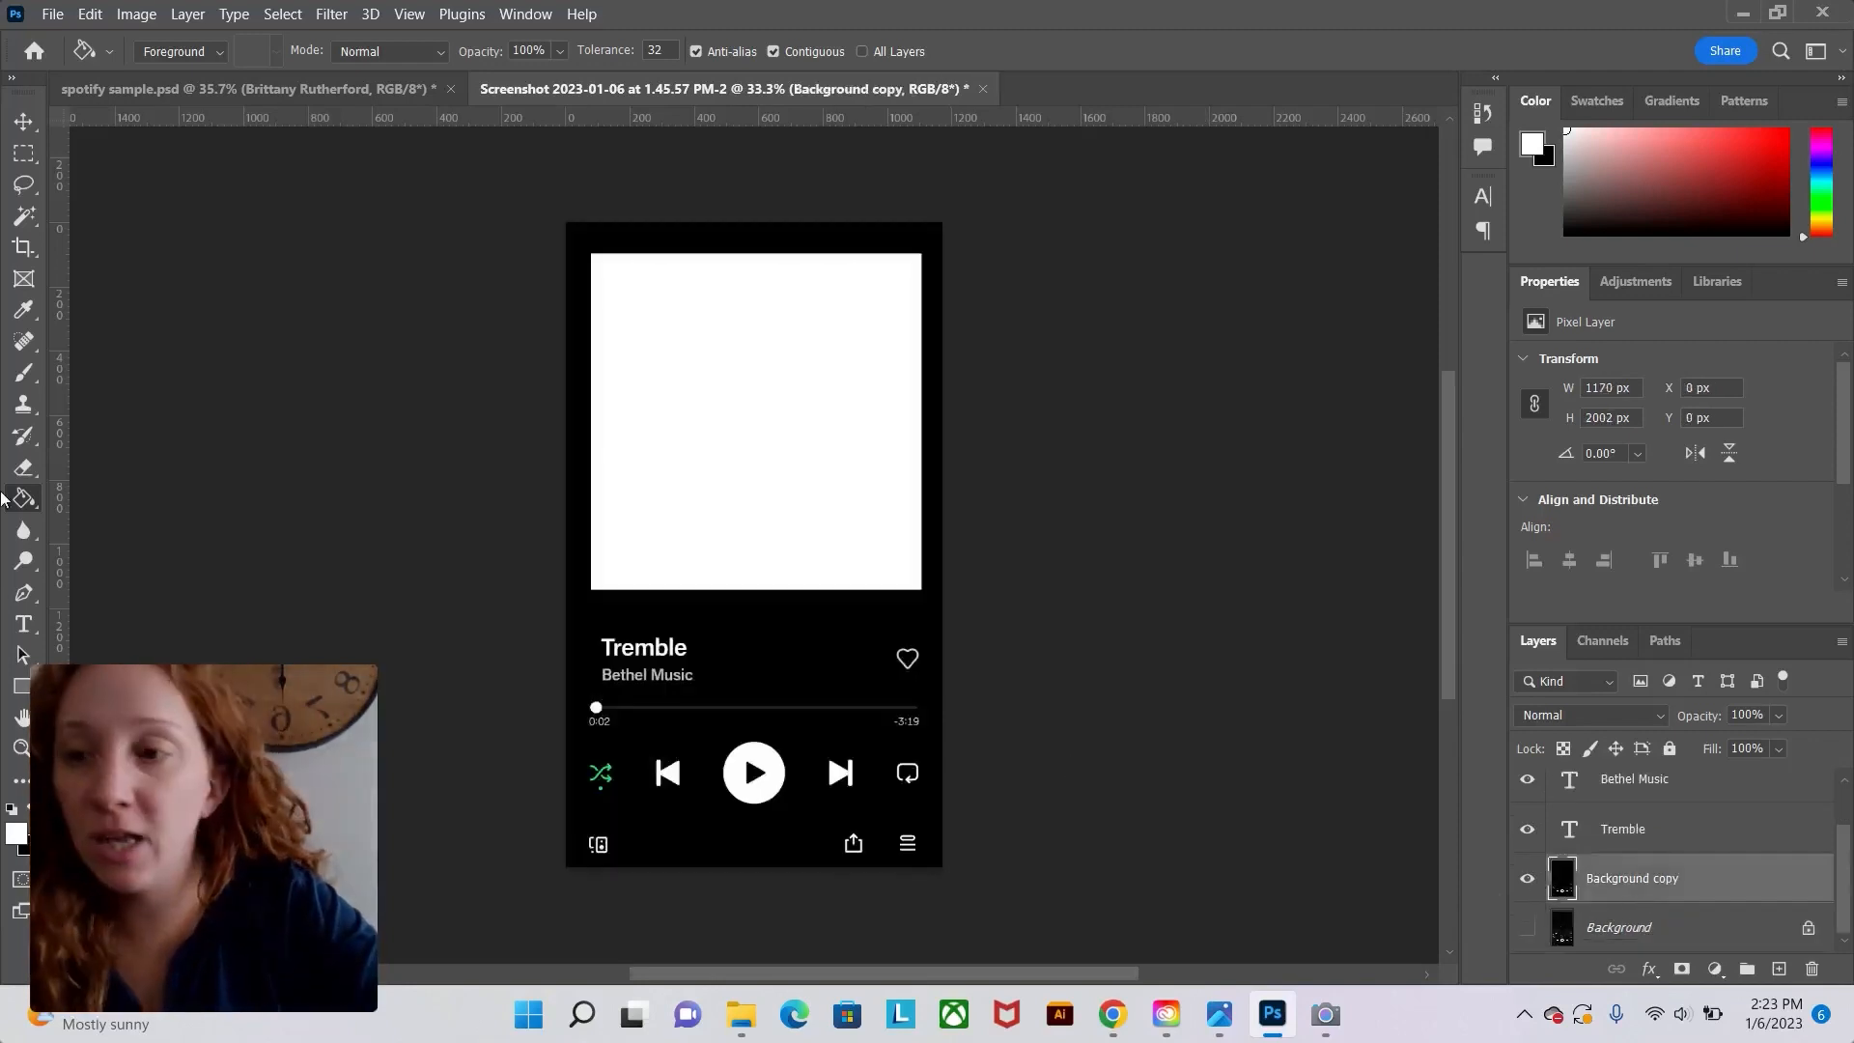
key(w)
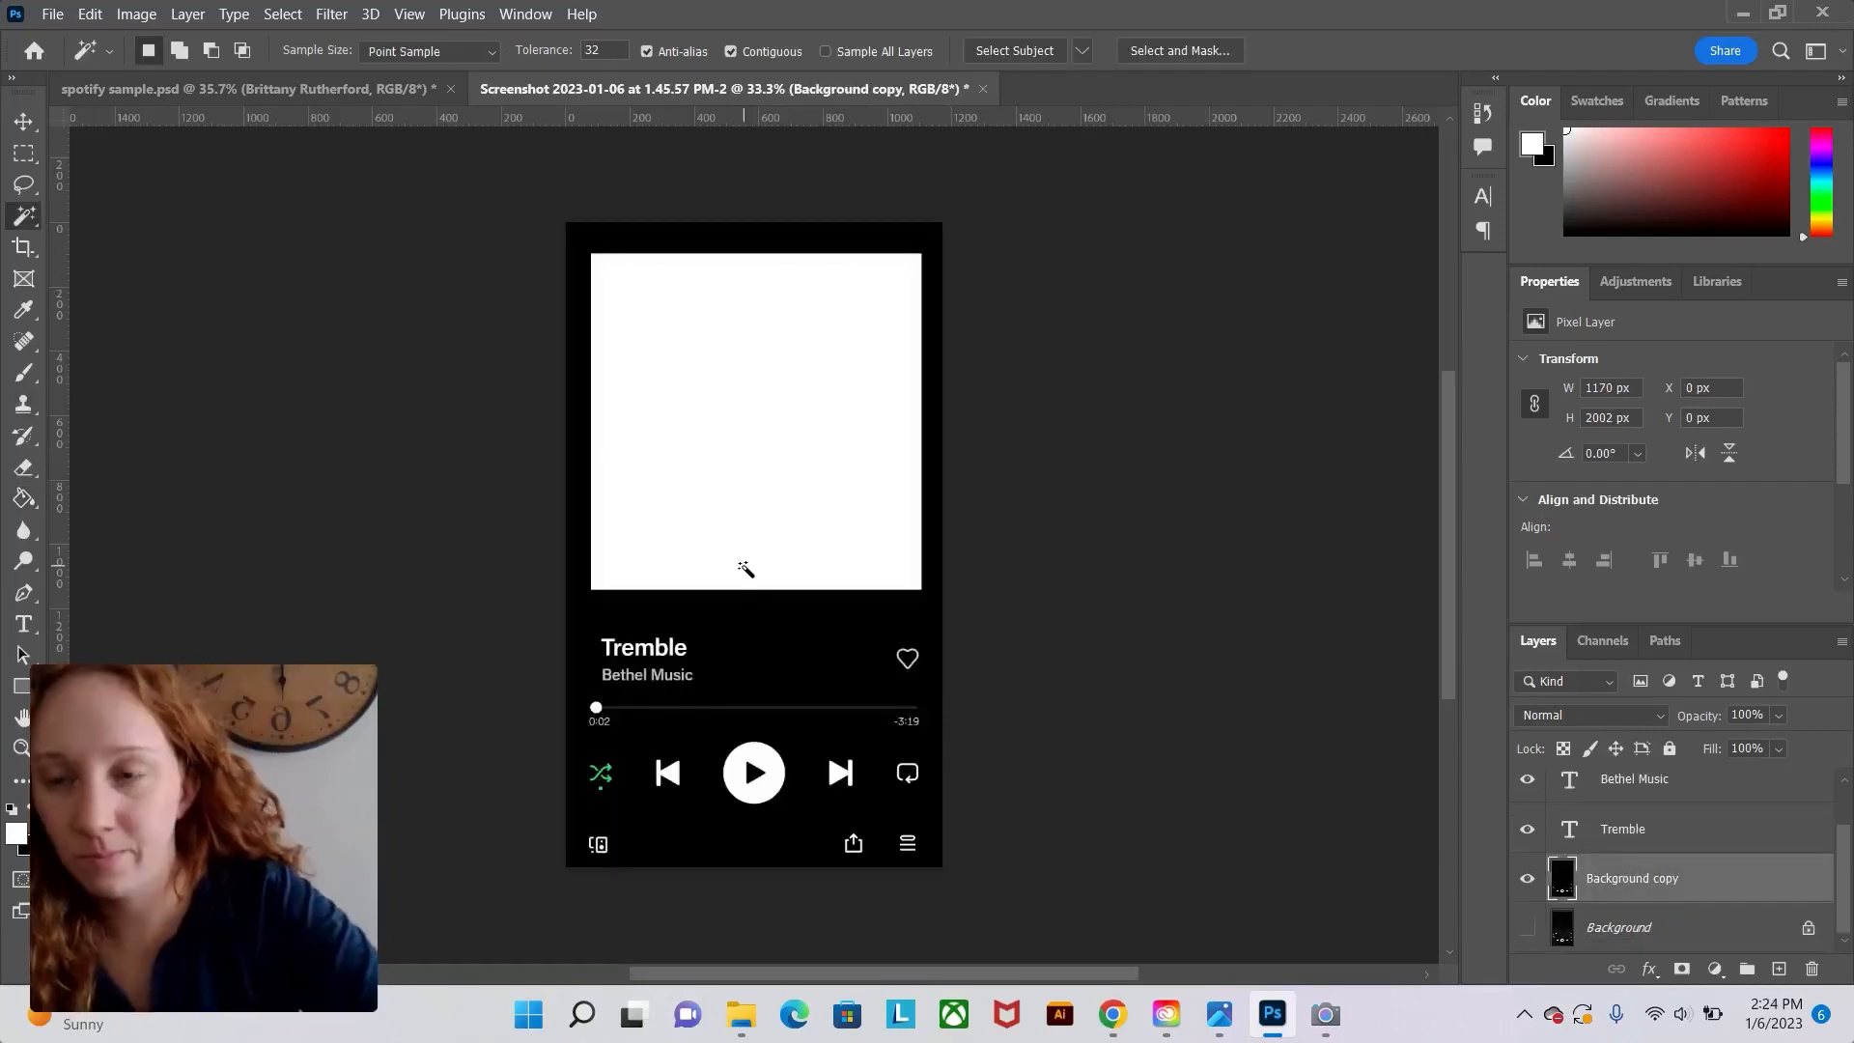
click(292, 17)
click(372, 239)
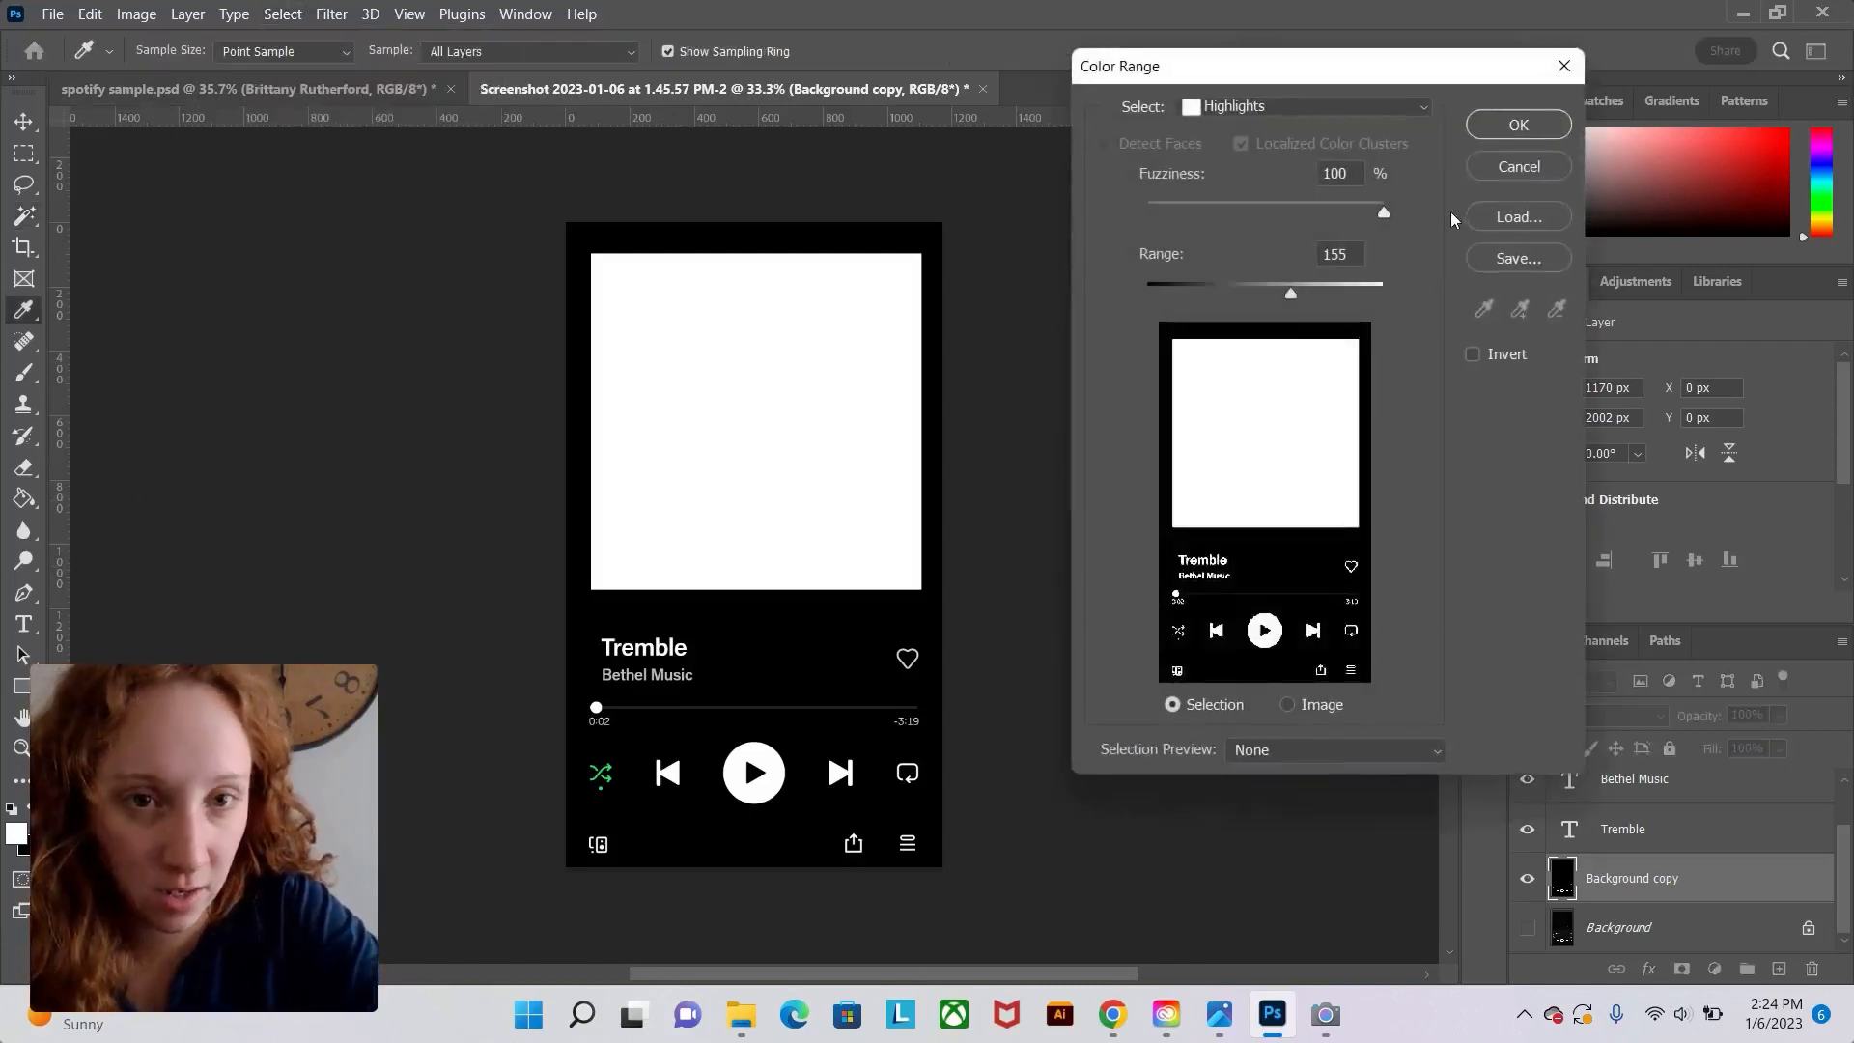
click(1531, 126)
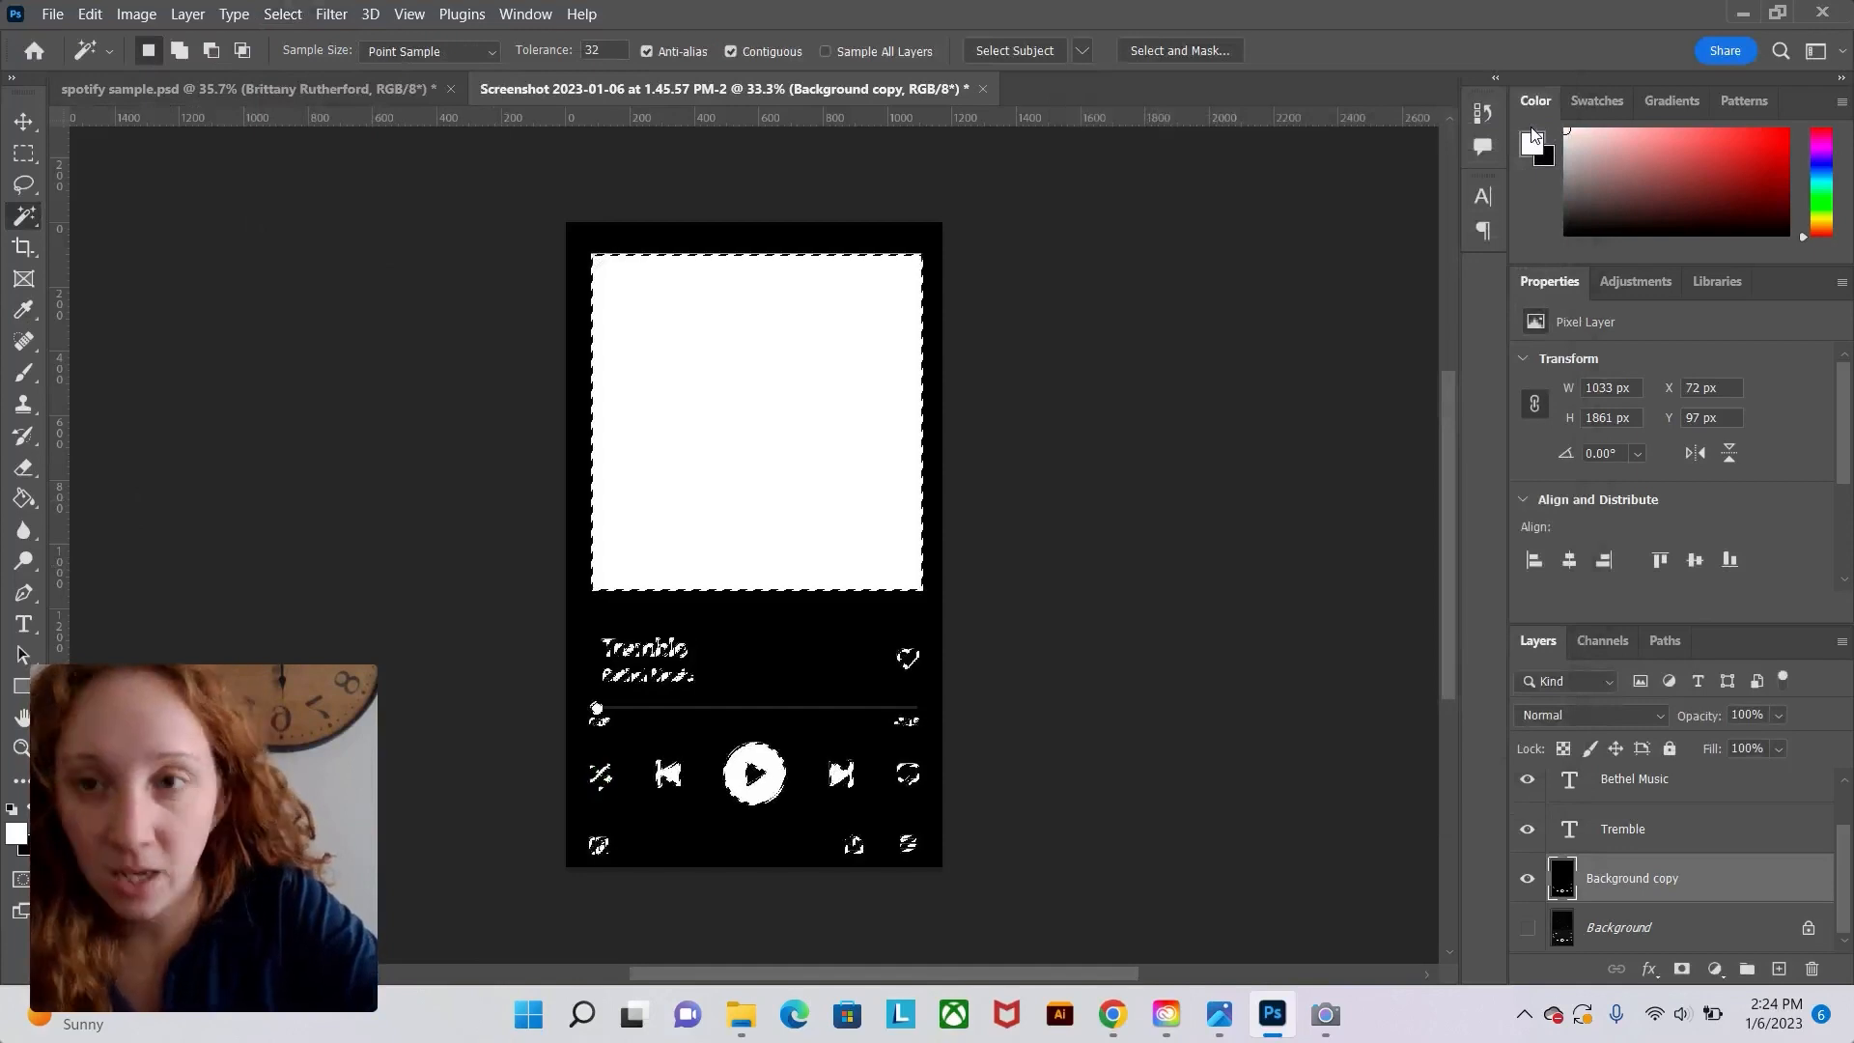
Invert the selection and delete it from the Background copy layer.
click(283, 14)
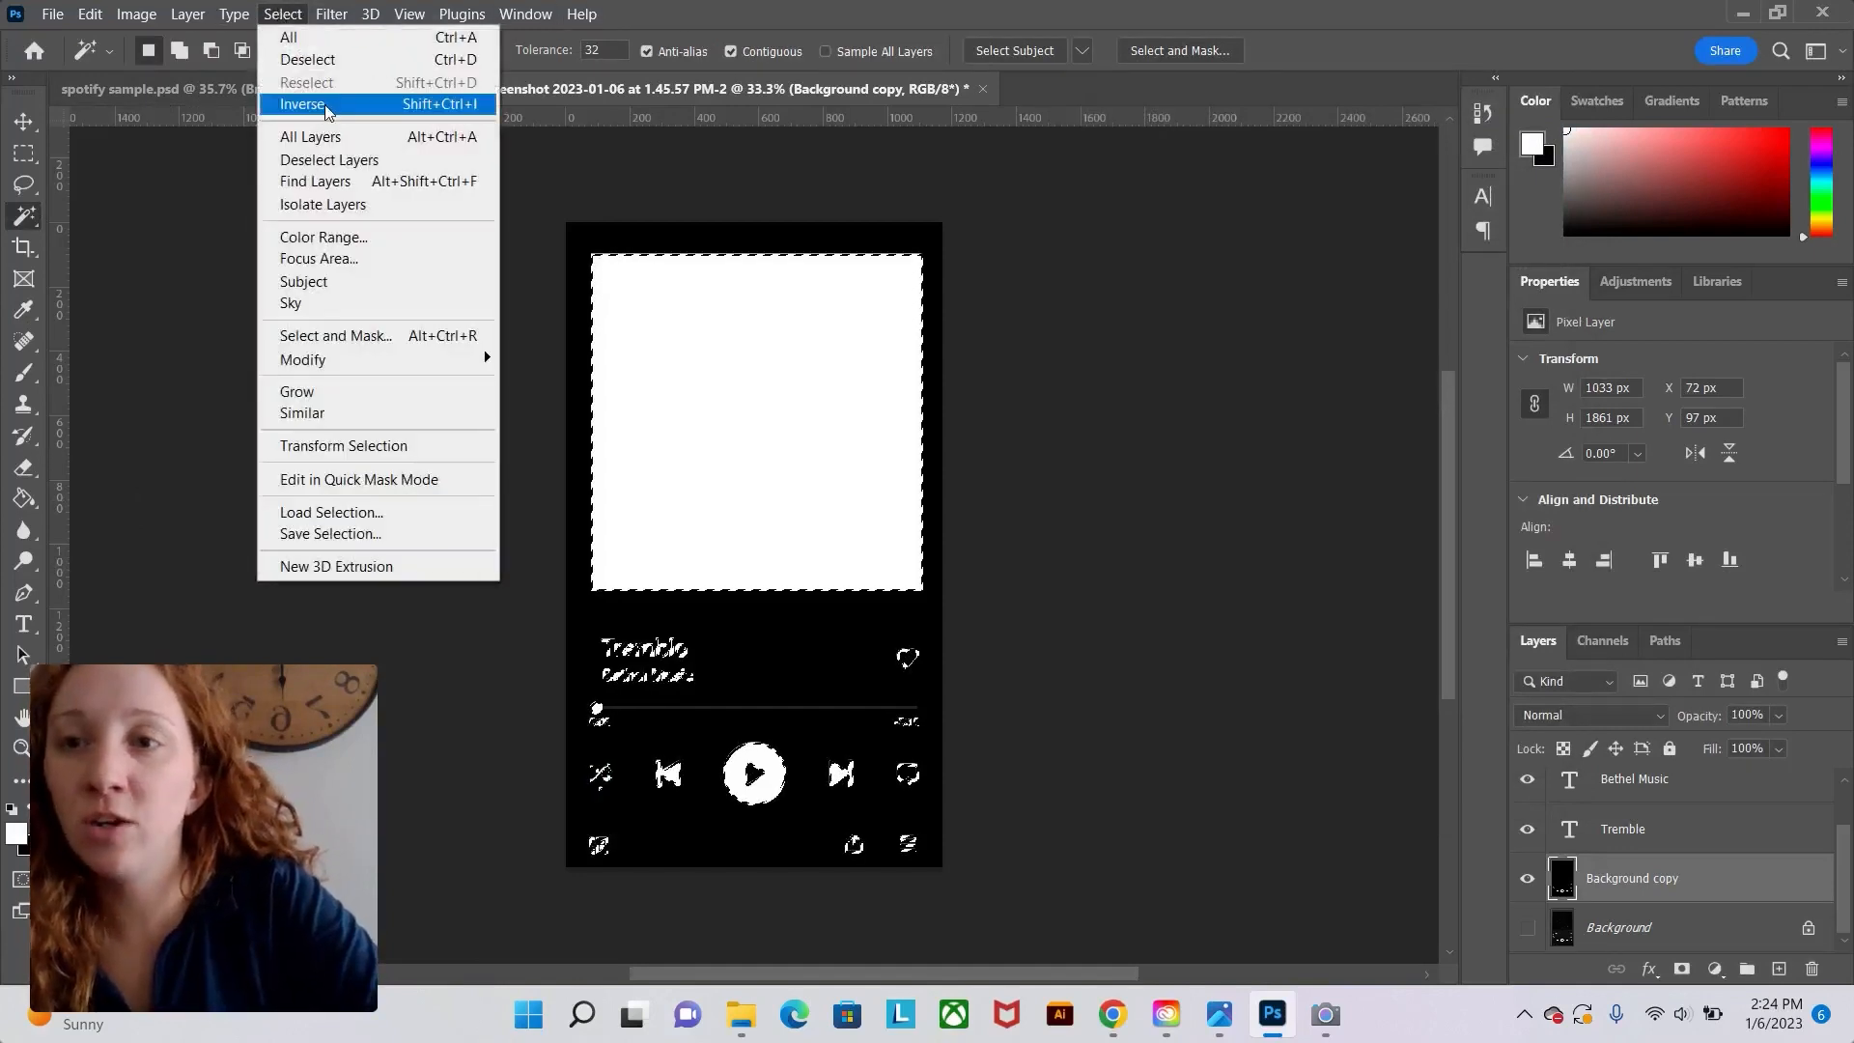
click(327, 107)
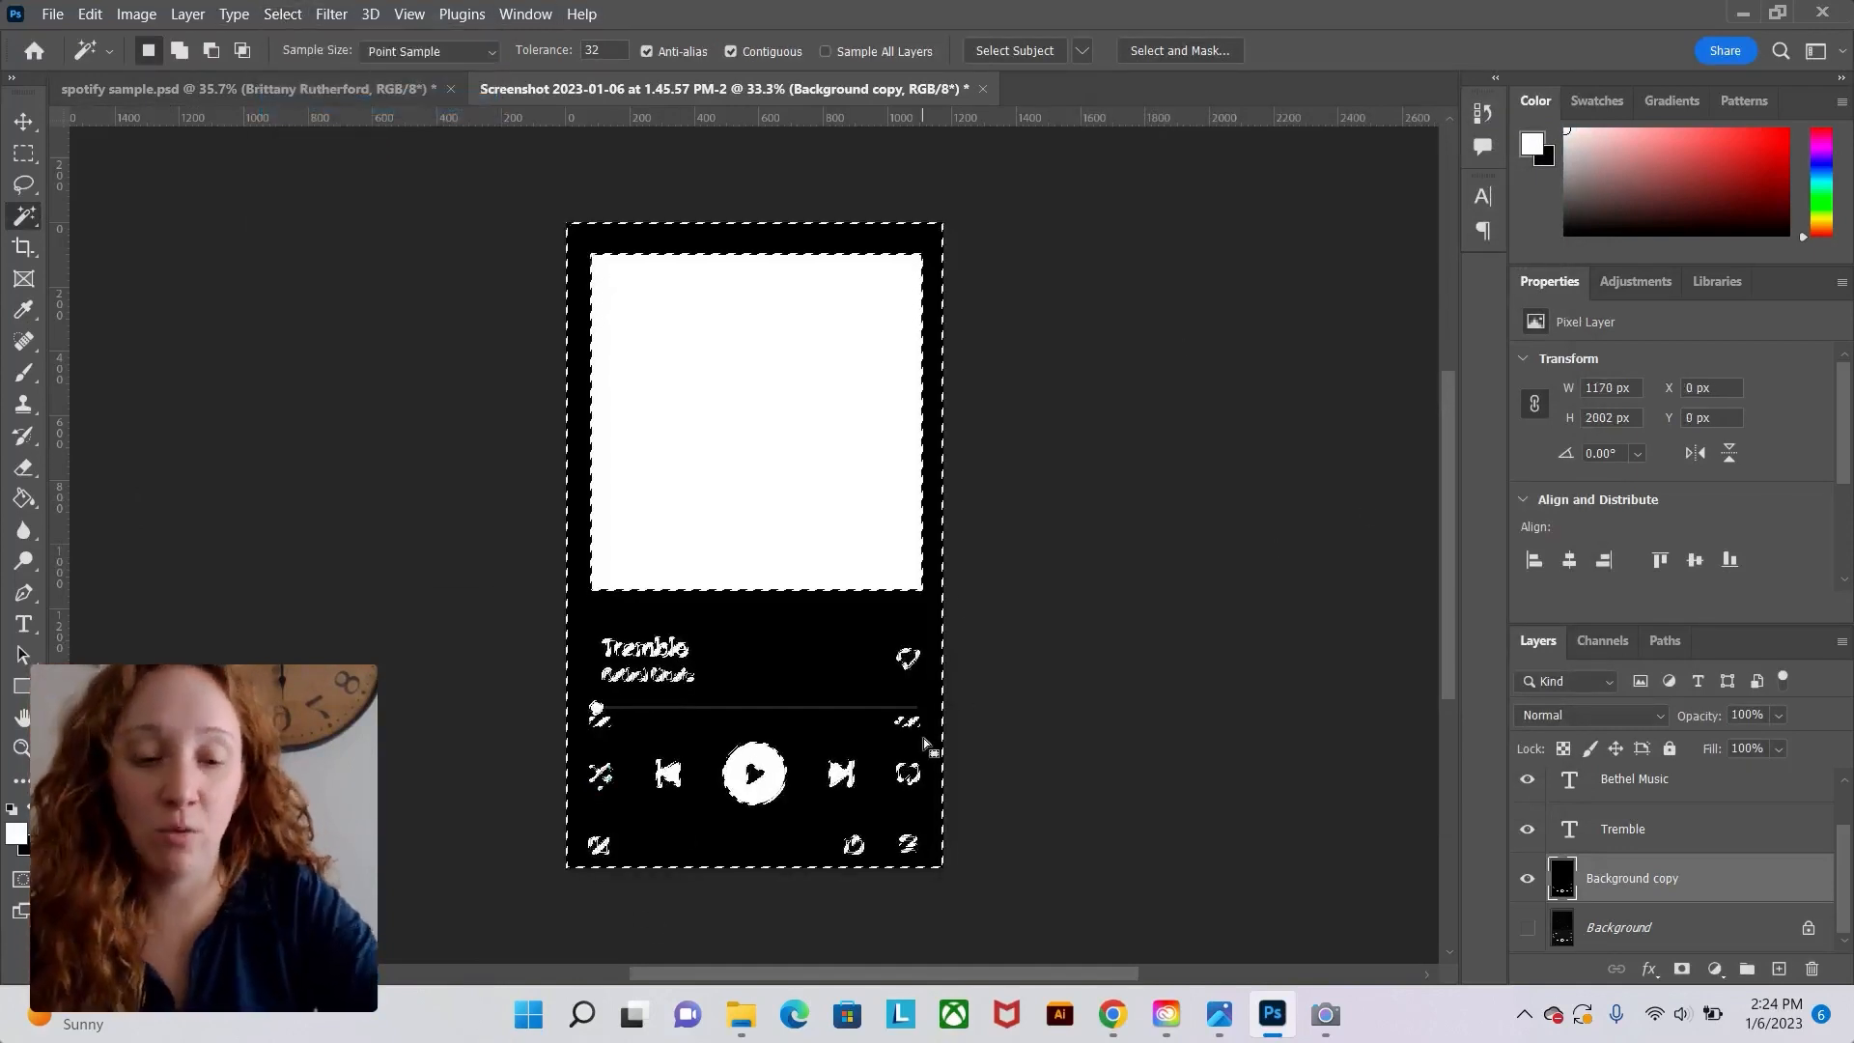
key(Delete)
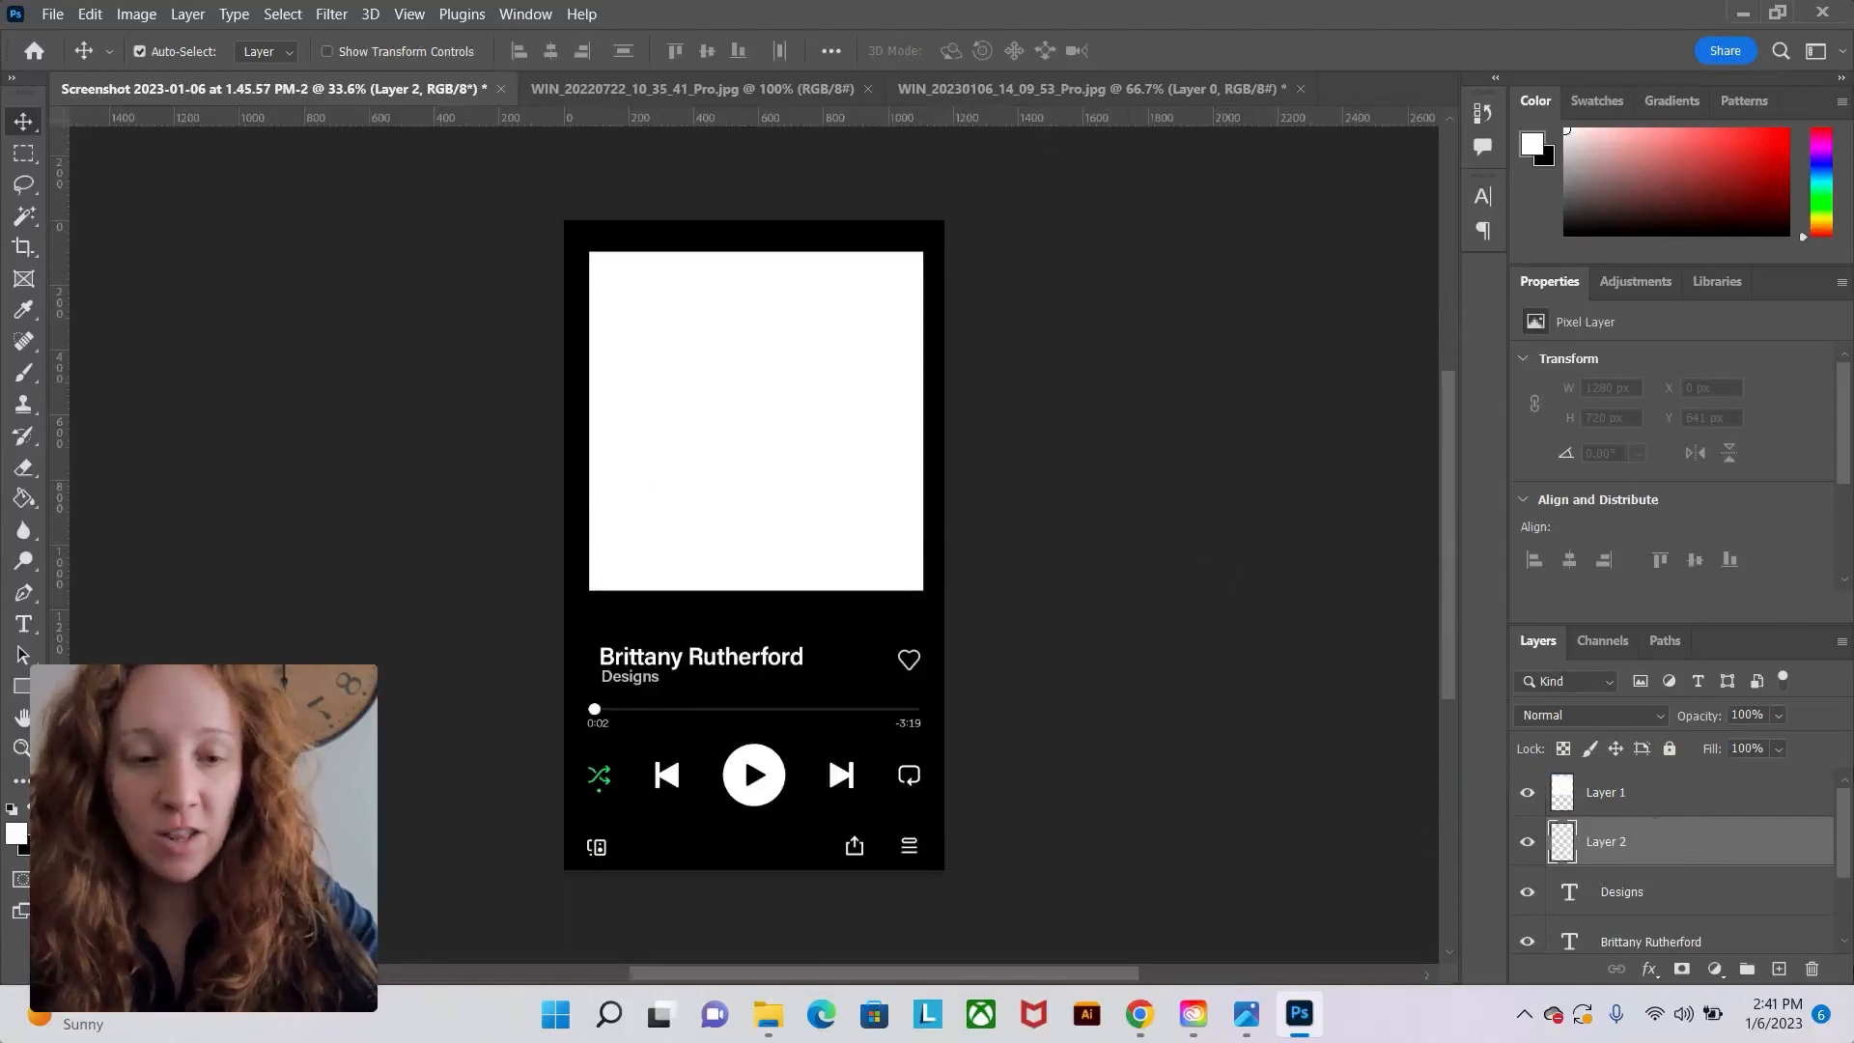
Replace Layer 2 with the webcam photo brought in from its document, placed above Layer 1.
drag(1647, 849, 1812, 969)
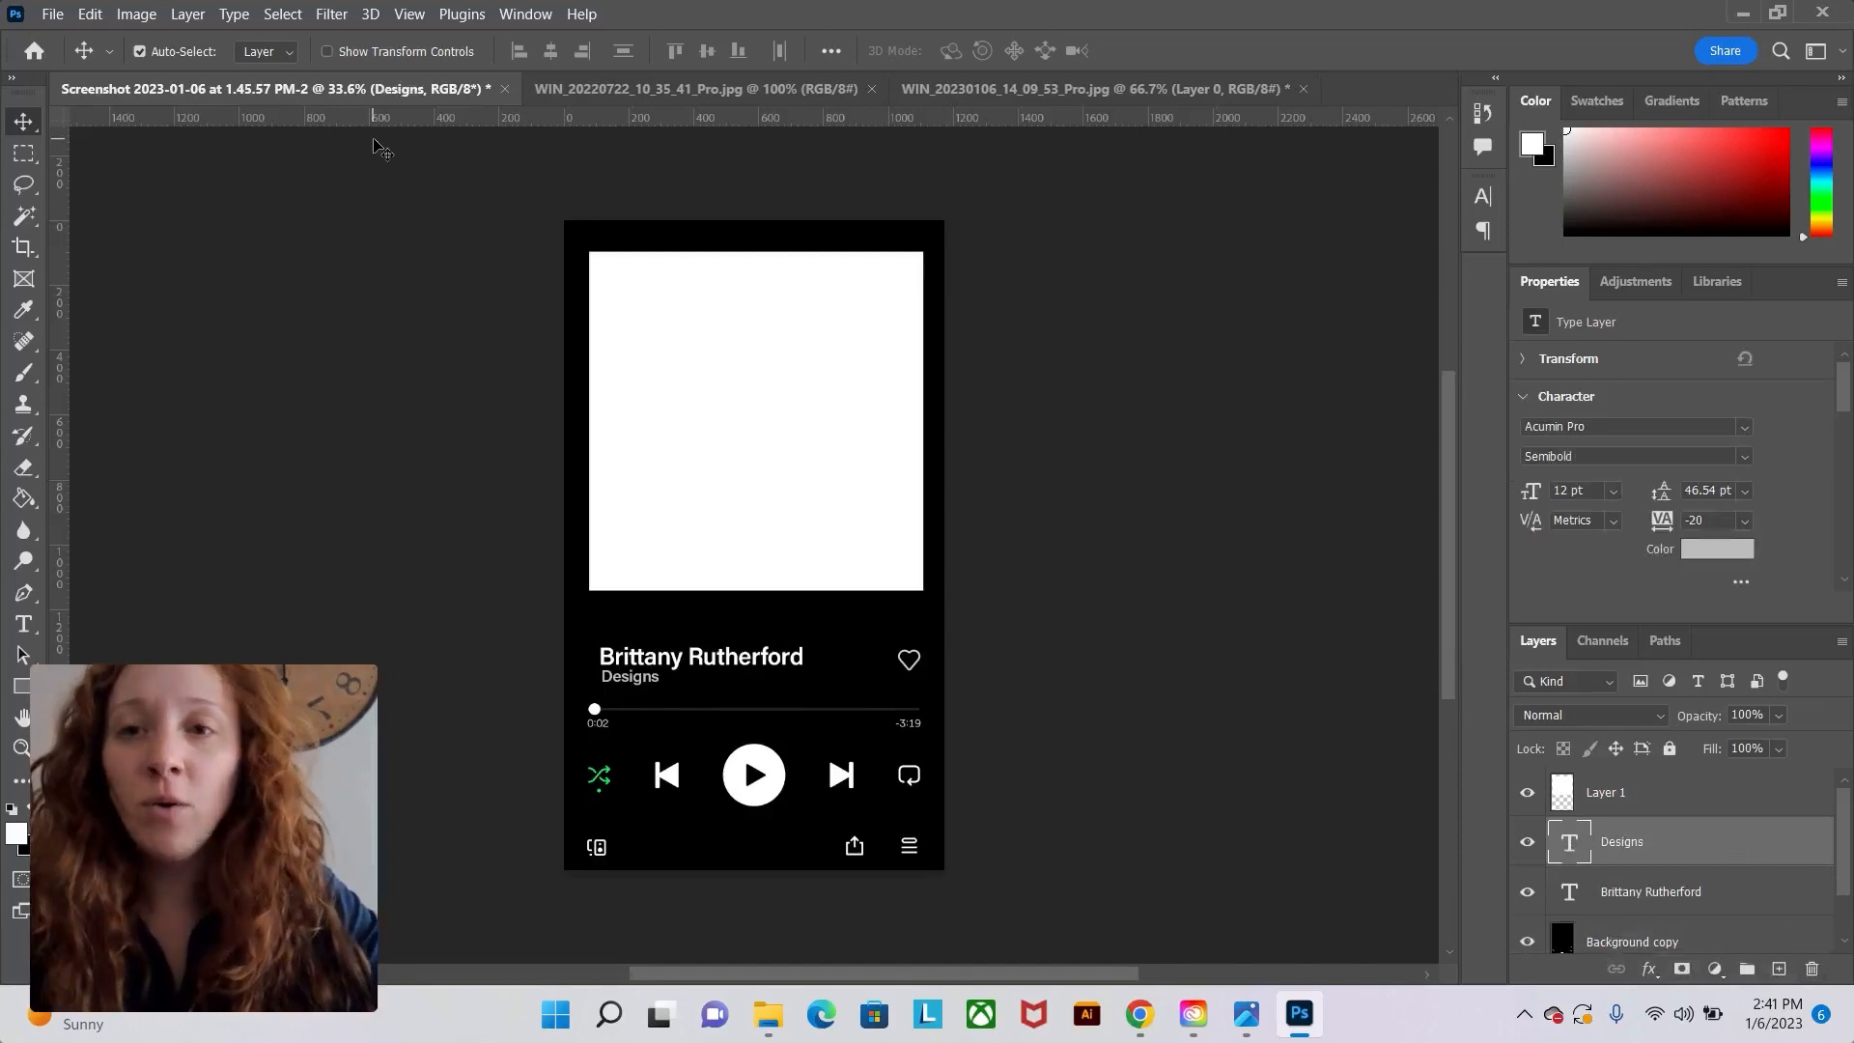
click(990, 90)
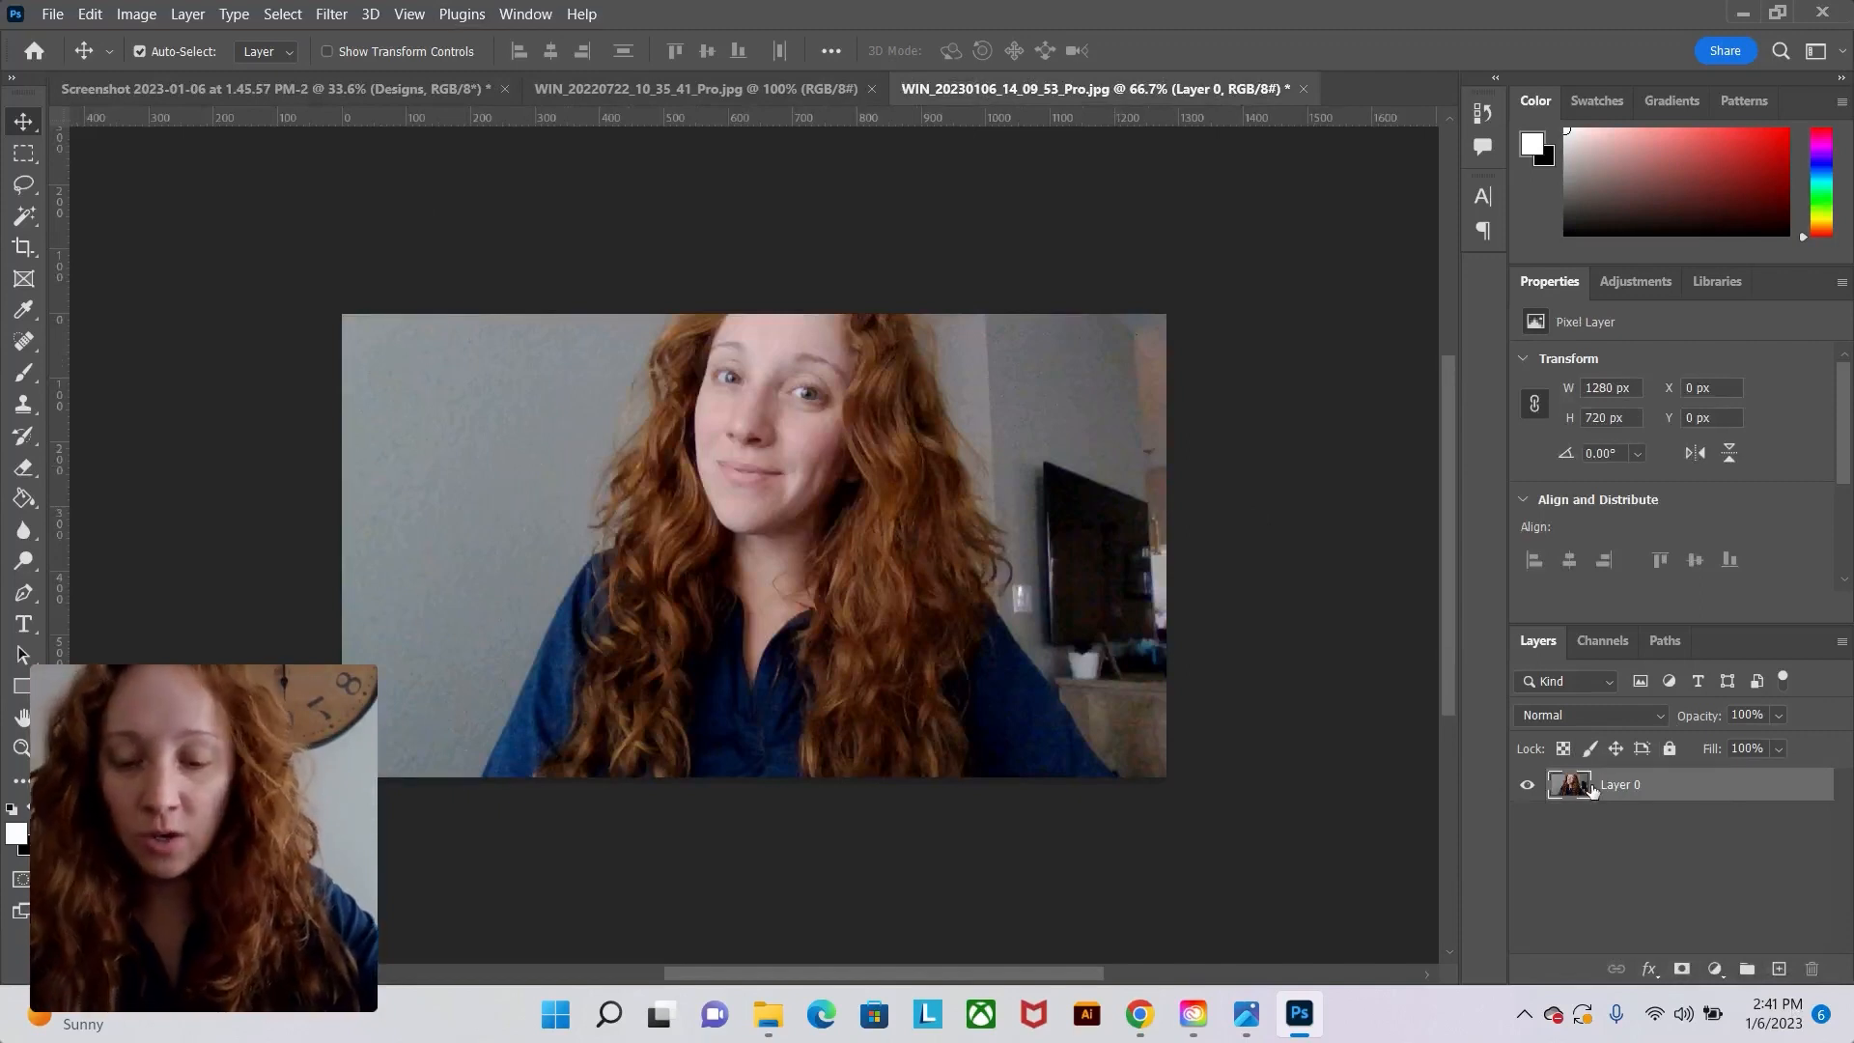
click(145, 89)
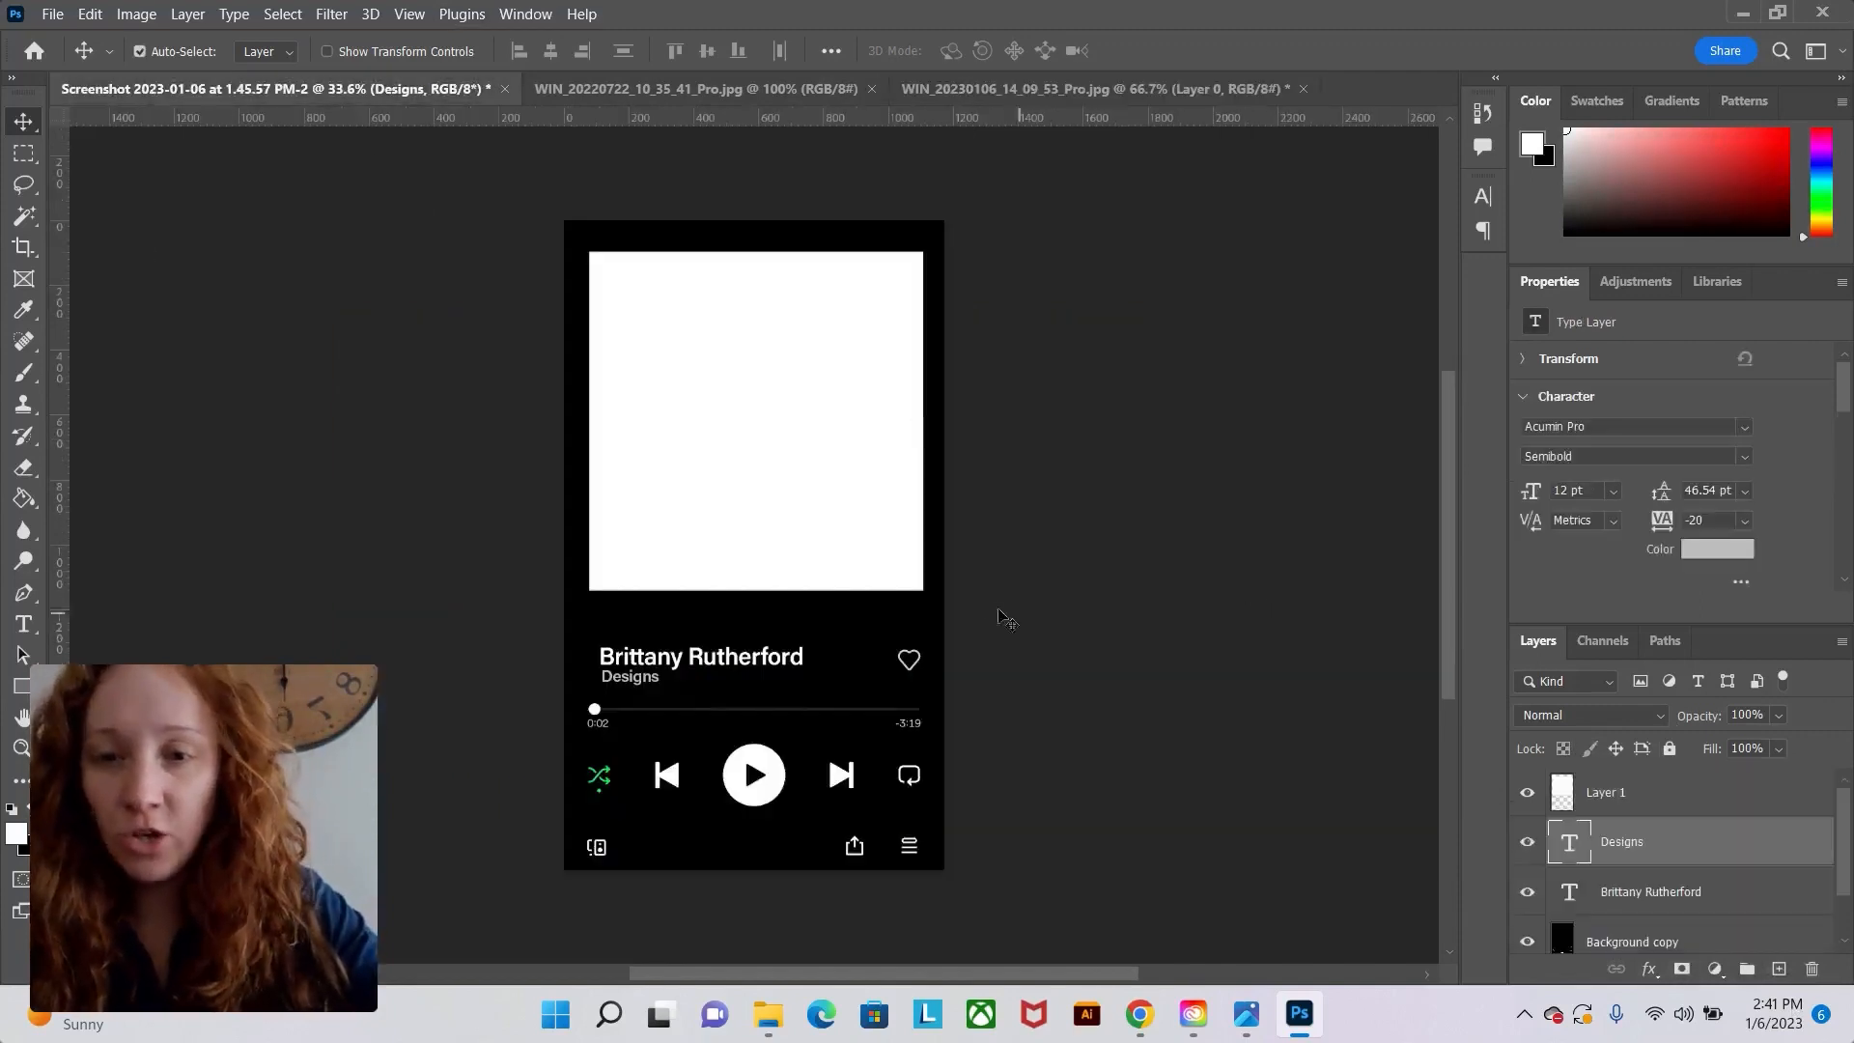
drag(995, 609, 995, 608)
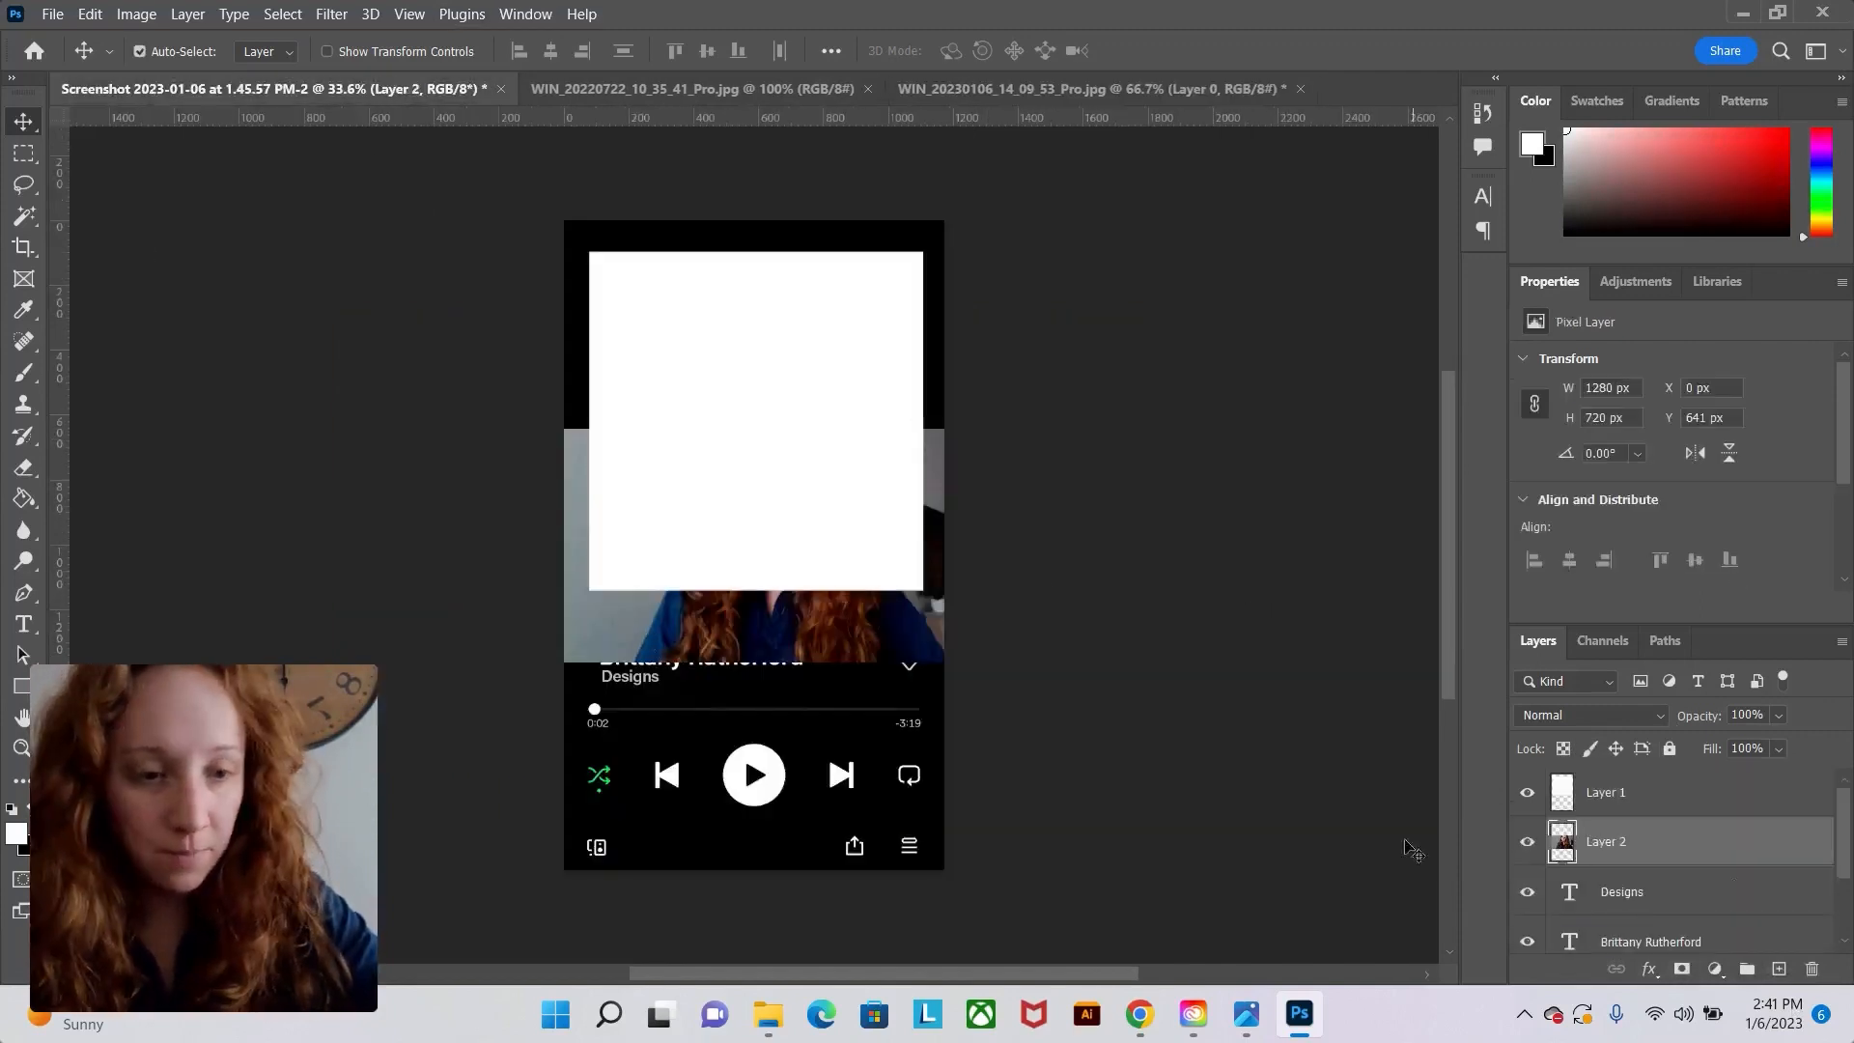
mouse_move(1589, 850)
mouse_down()
mouse_move(1605, 798)
mouse_move(1599, 865)
mouse_up()
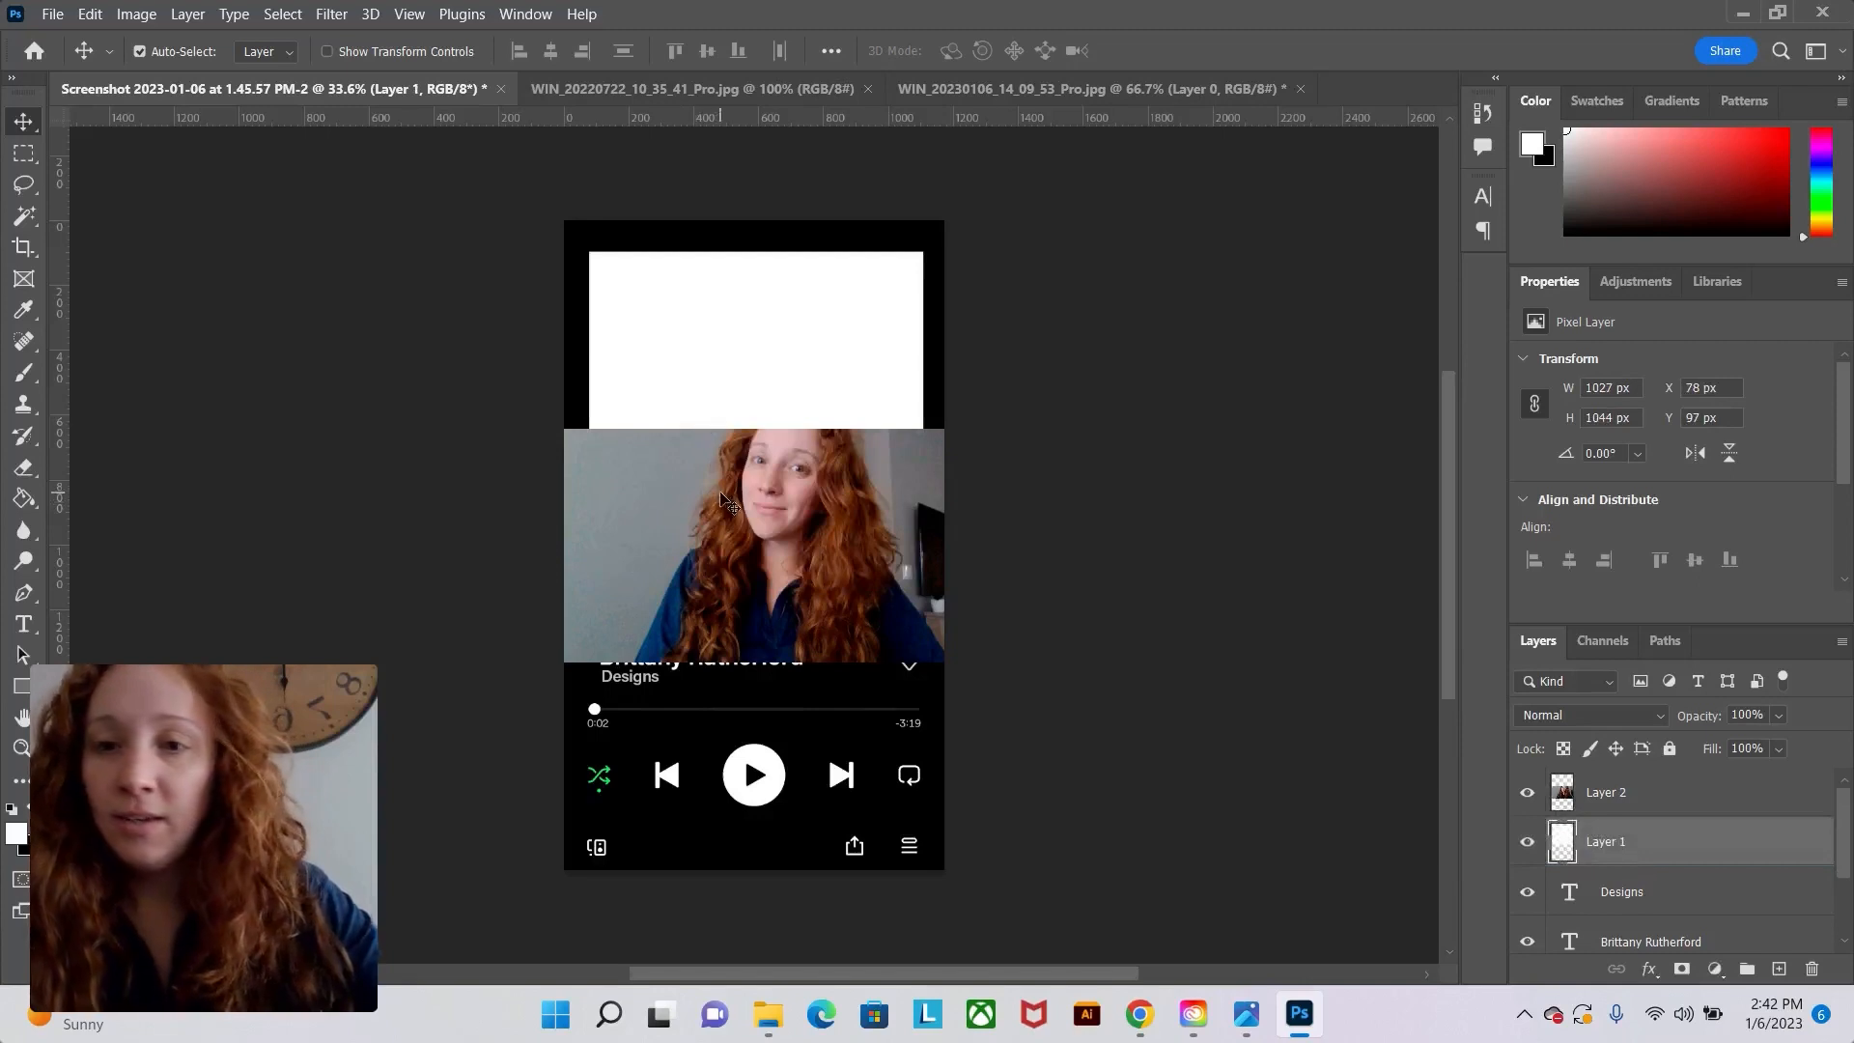
Scale the photo to about 153% over the album square with Free Transform, commit, and clip it to Layer 1.
drag(730, 503, 654, 377)
key(ctrl+t)
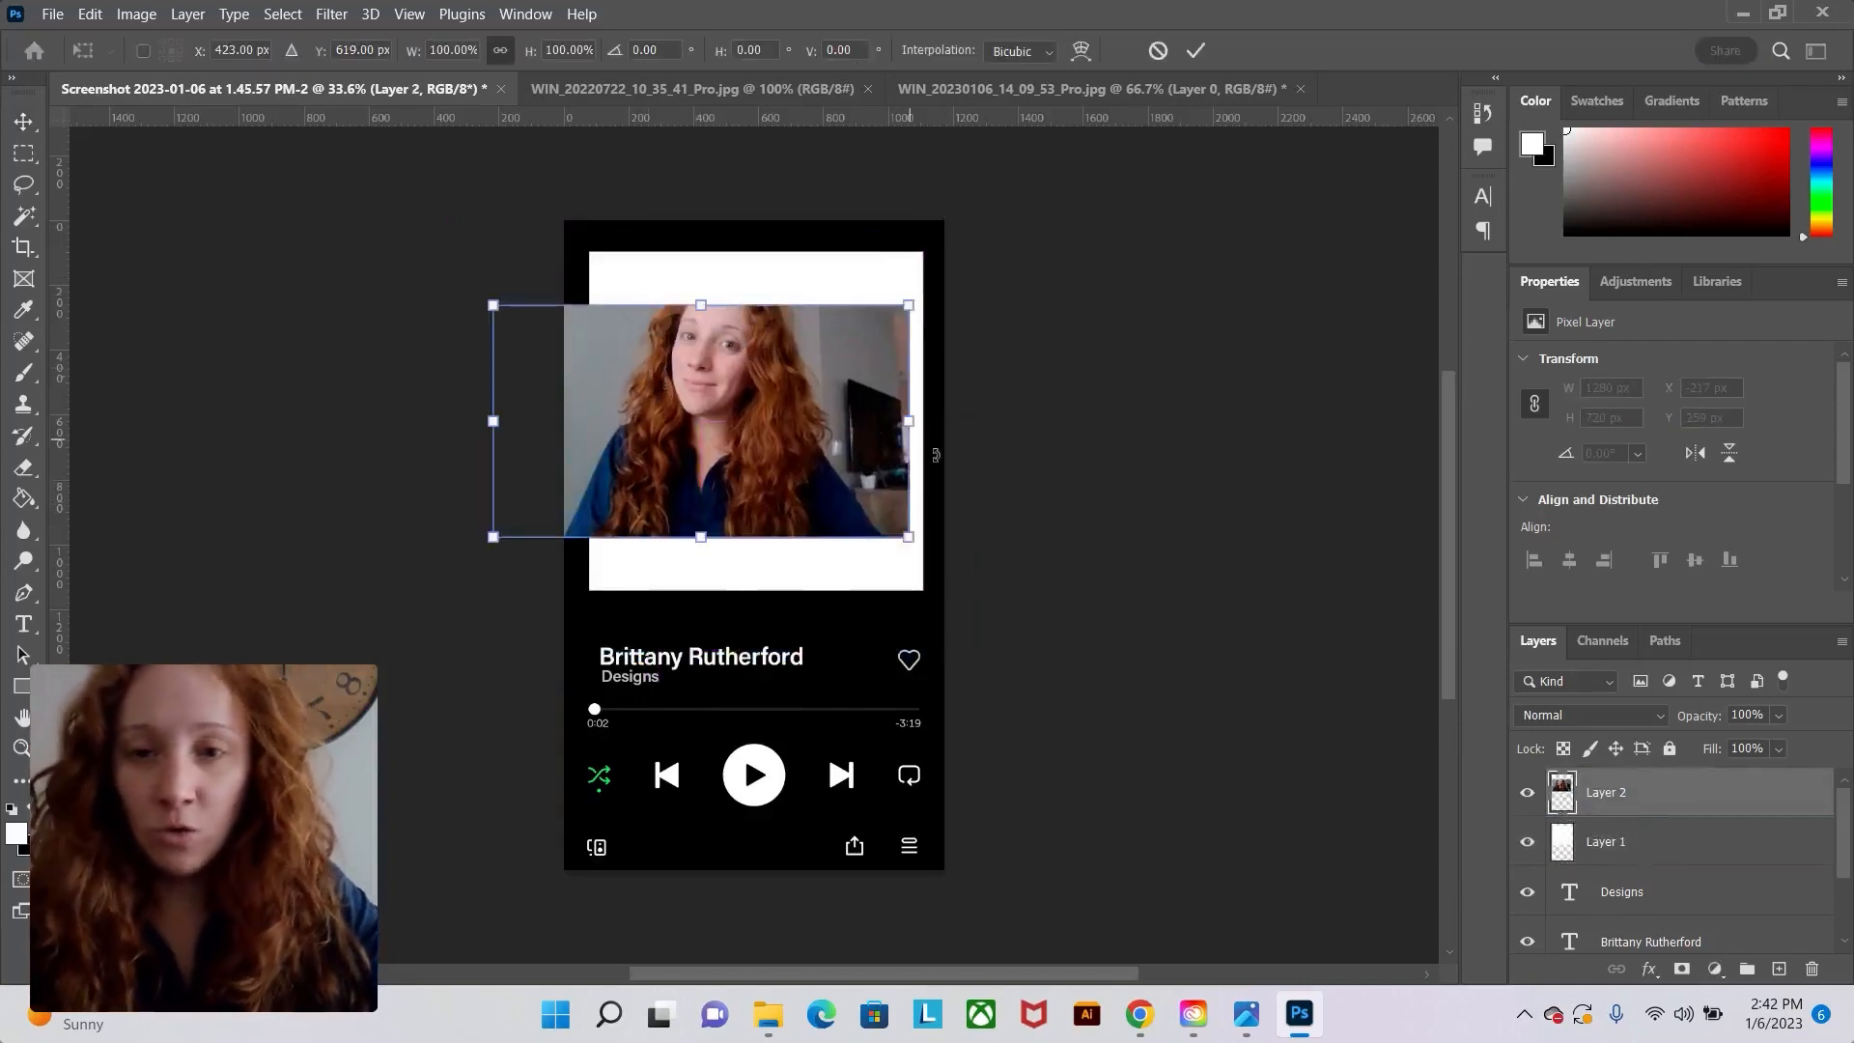
drag(912, 541, 1099, 626)
drag(855, 478, 791, 422)
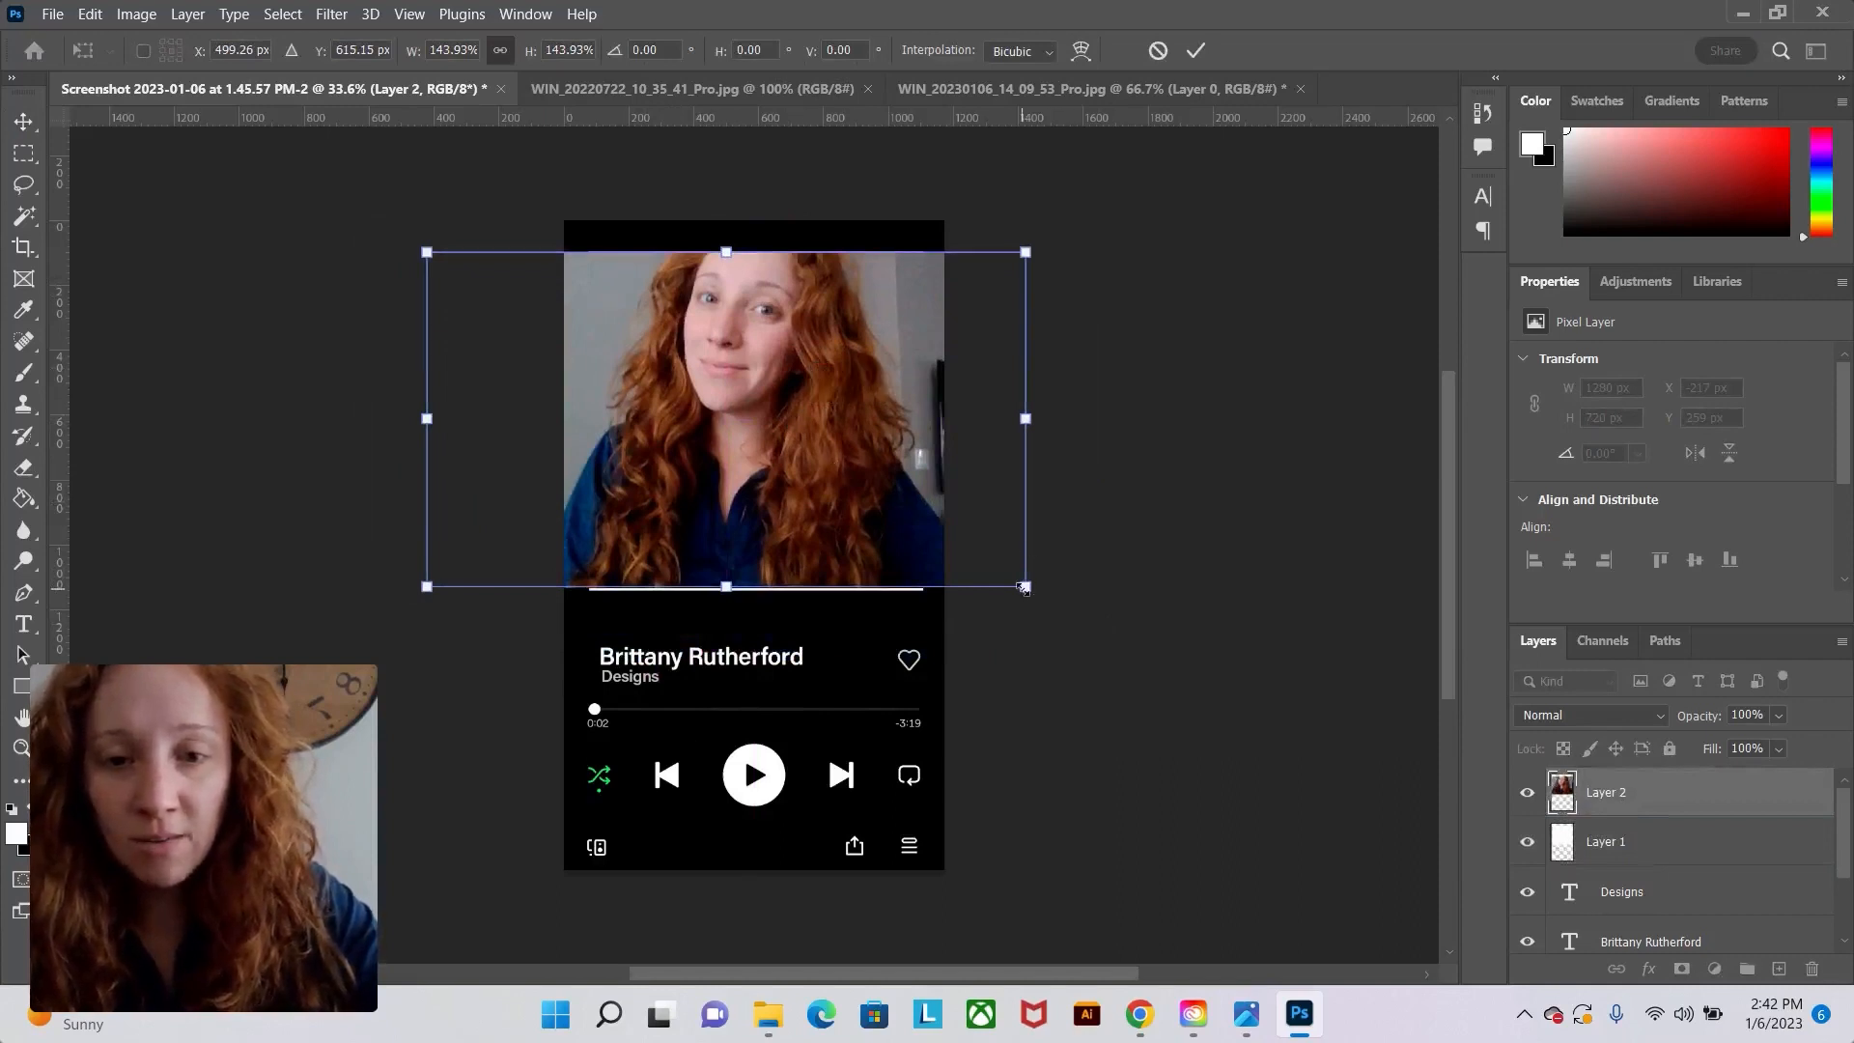
drag(1025, 586, 1064, 609)
drag(846, 495, 896, 492)
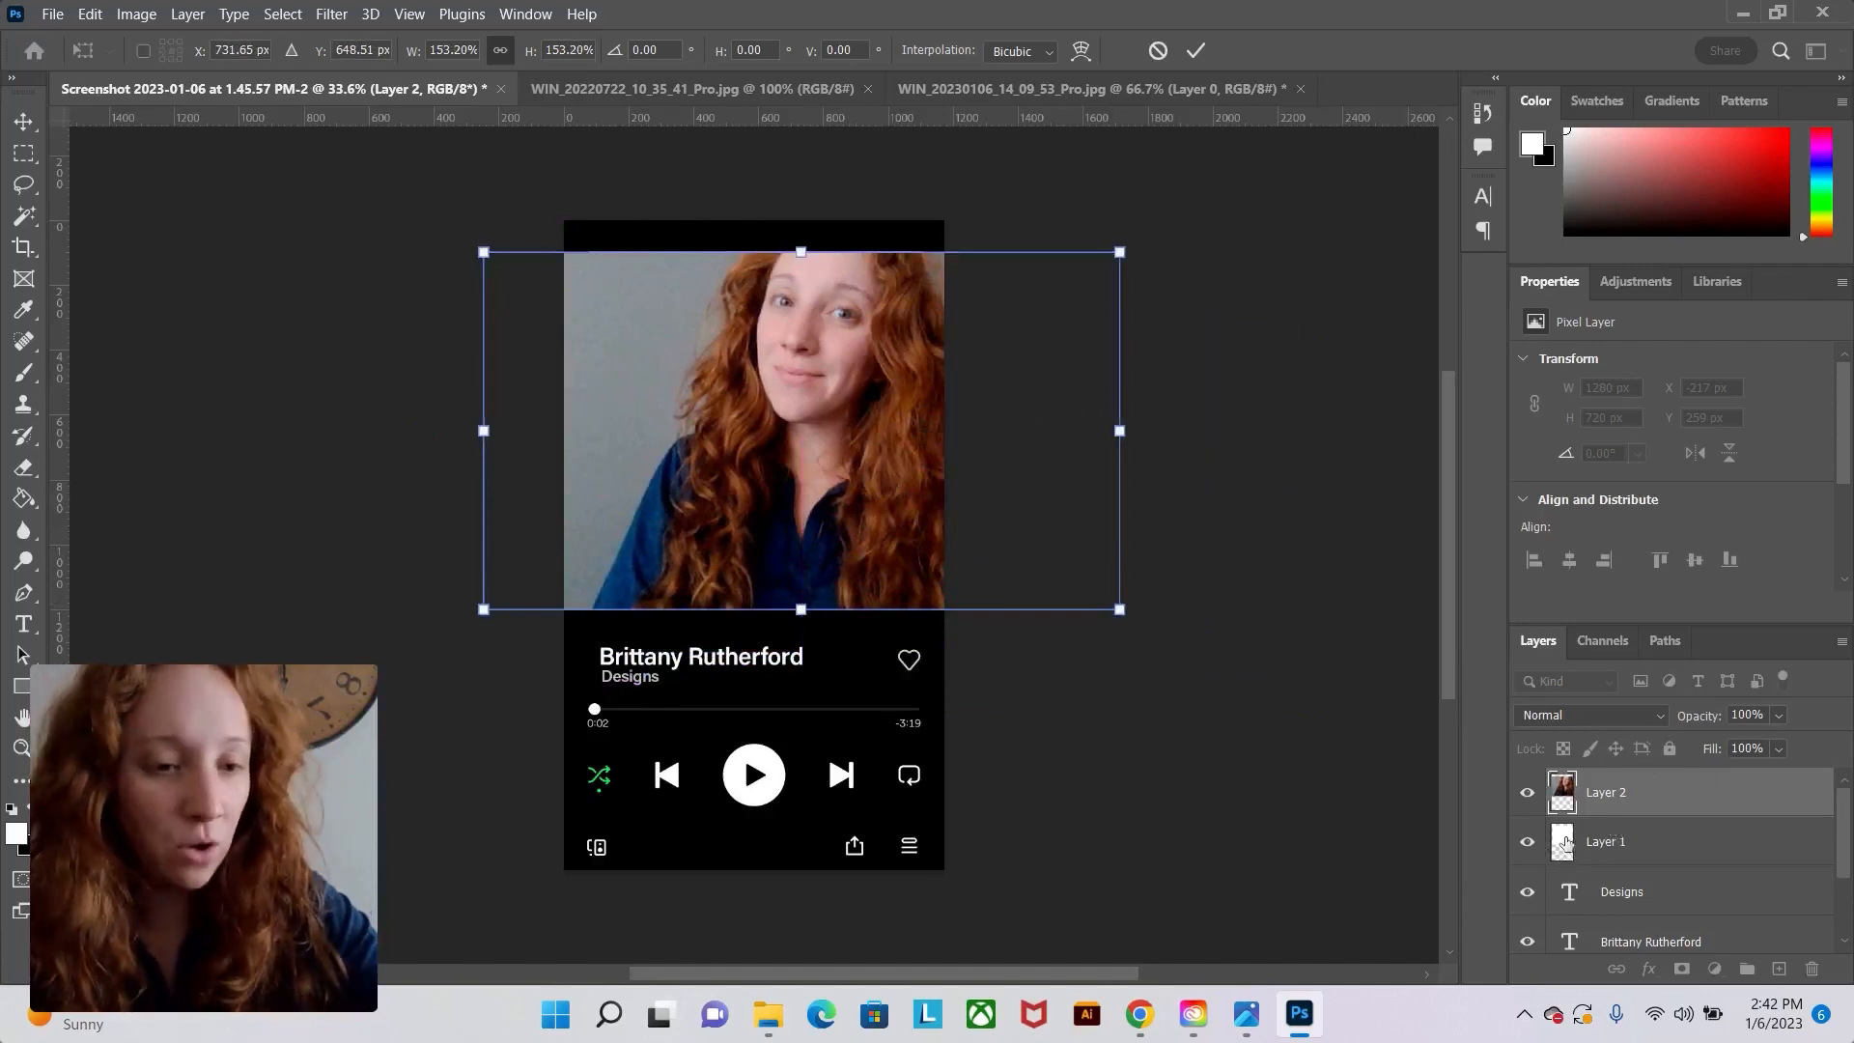
click(1196, 50)
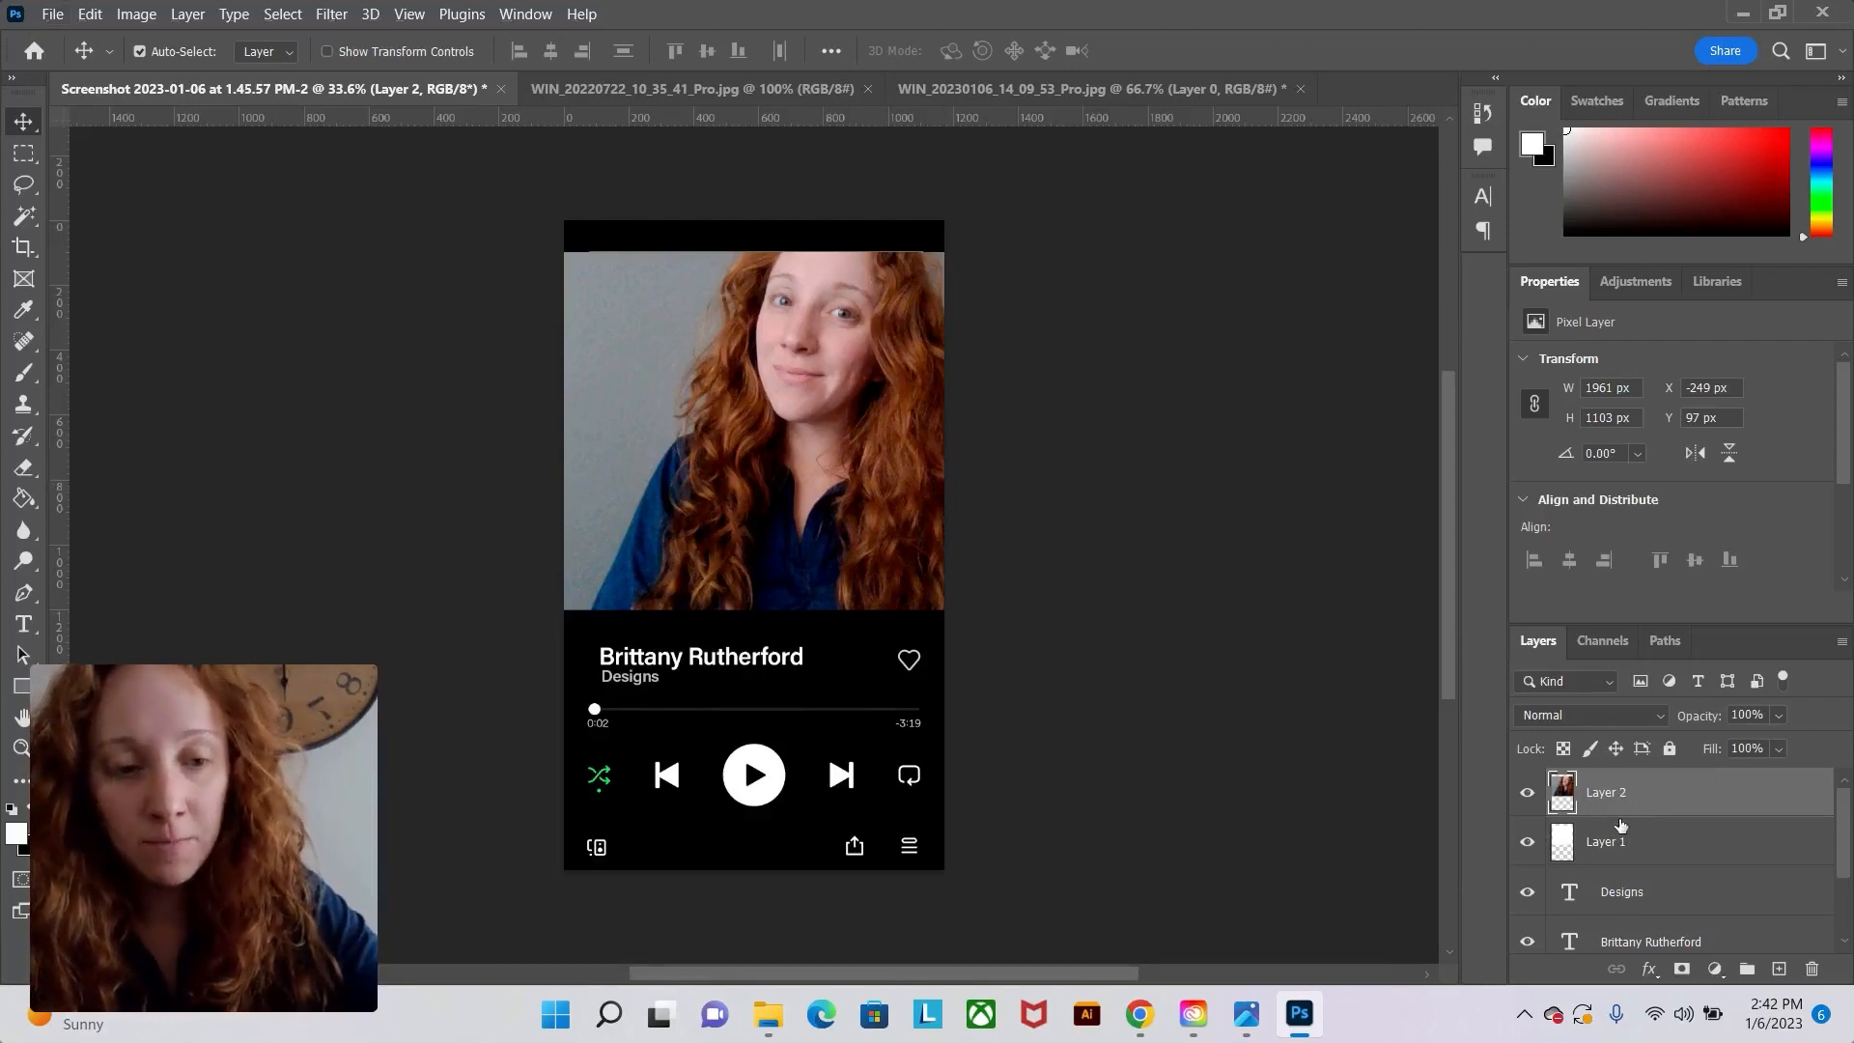
alt+click(1622, 819)
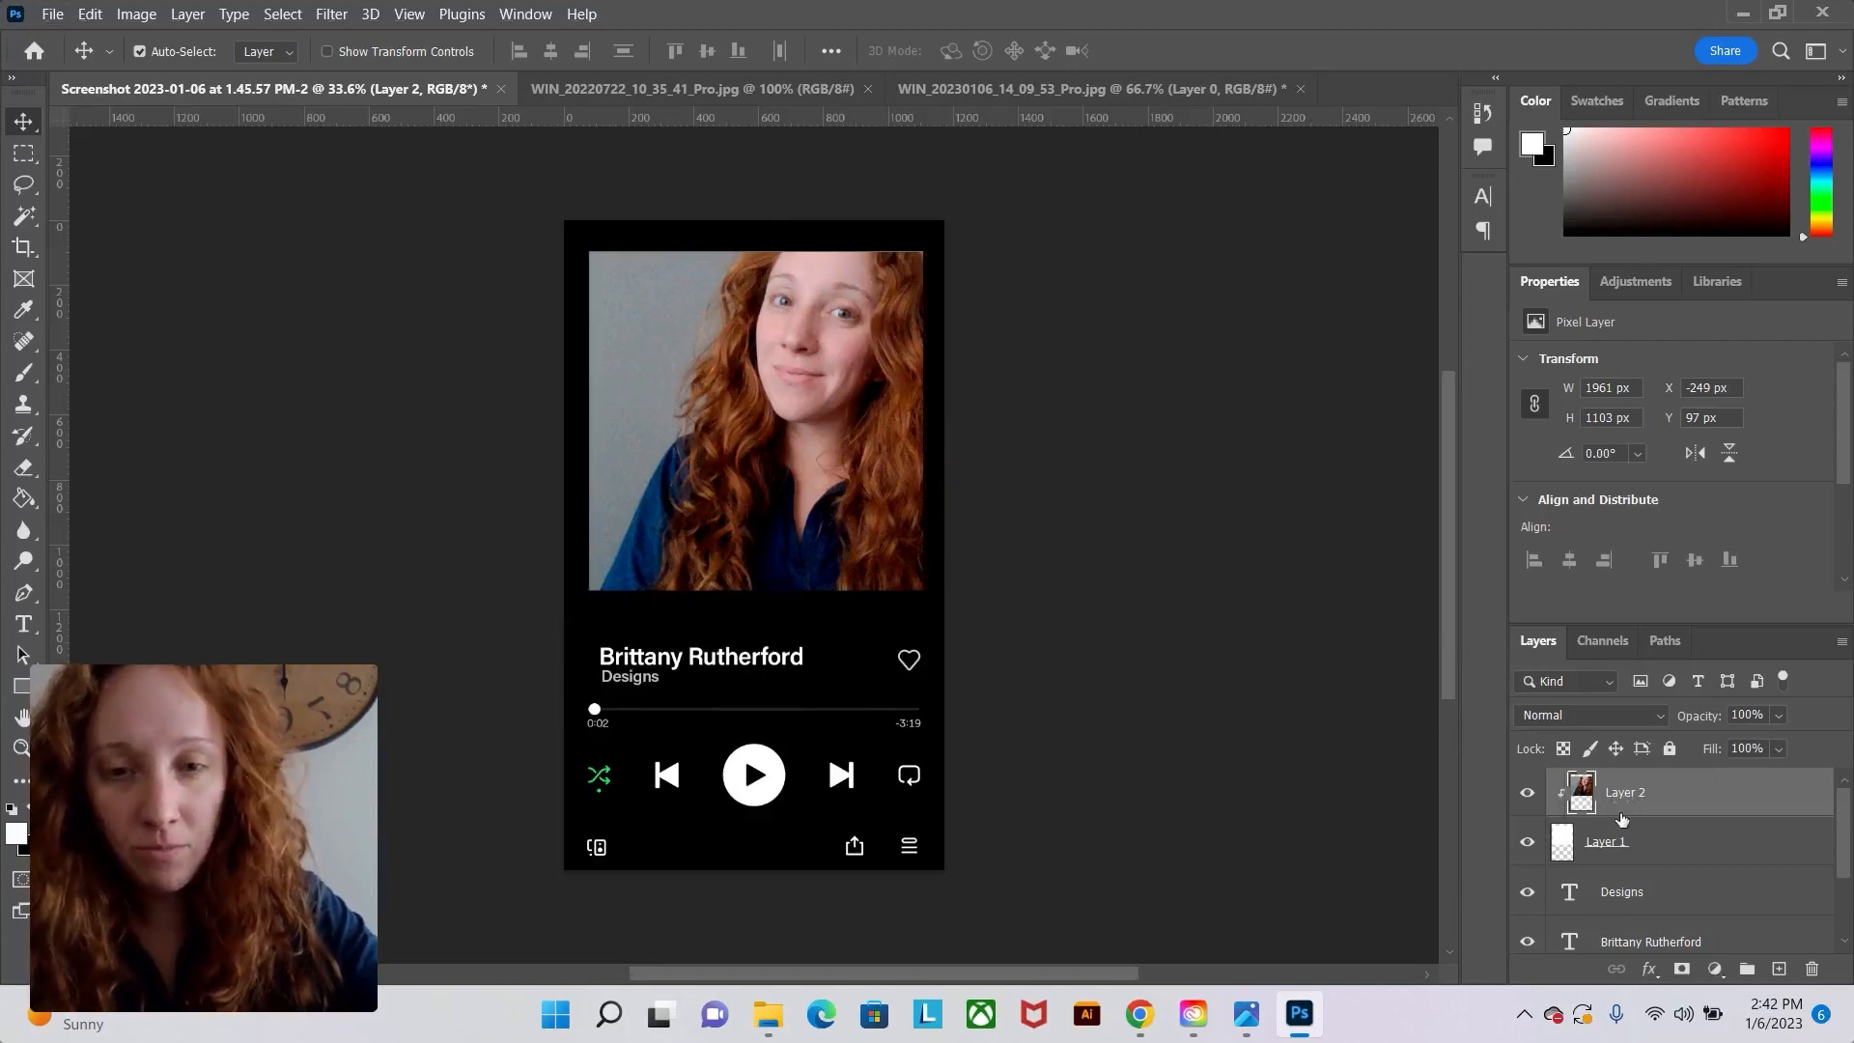